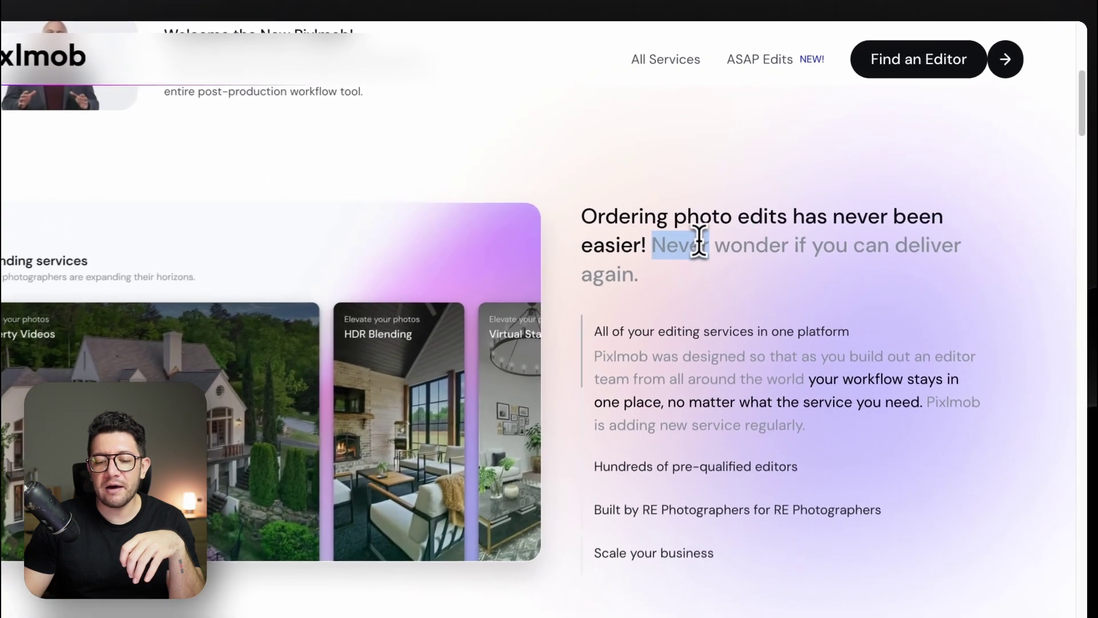
triple_click(714, 220)
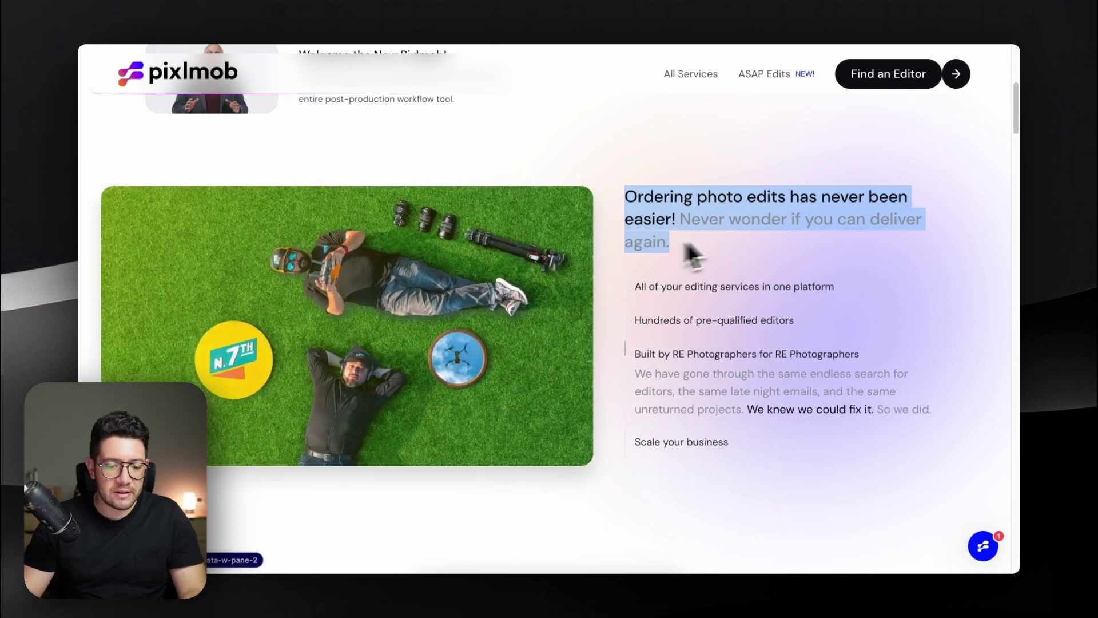
click(439, 170)
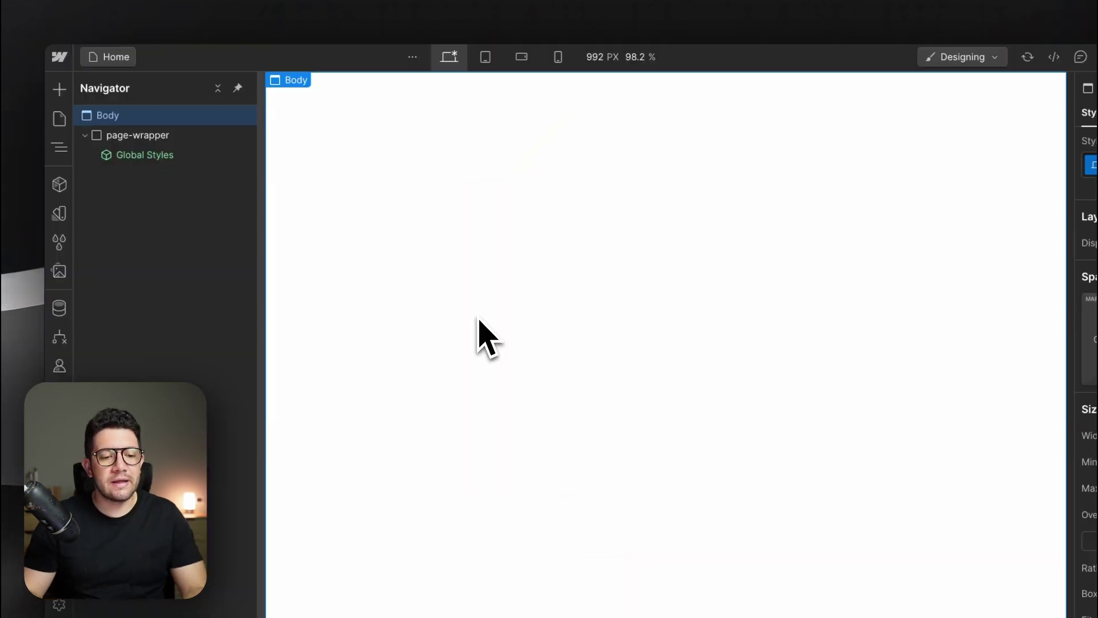
Add a div block after Global Styles inside page-wrapper and give it the class tabs_component
click(141, 157)
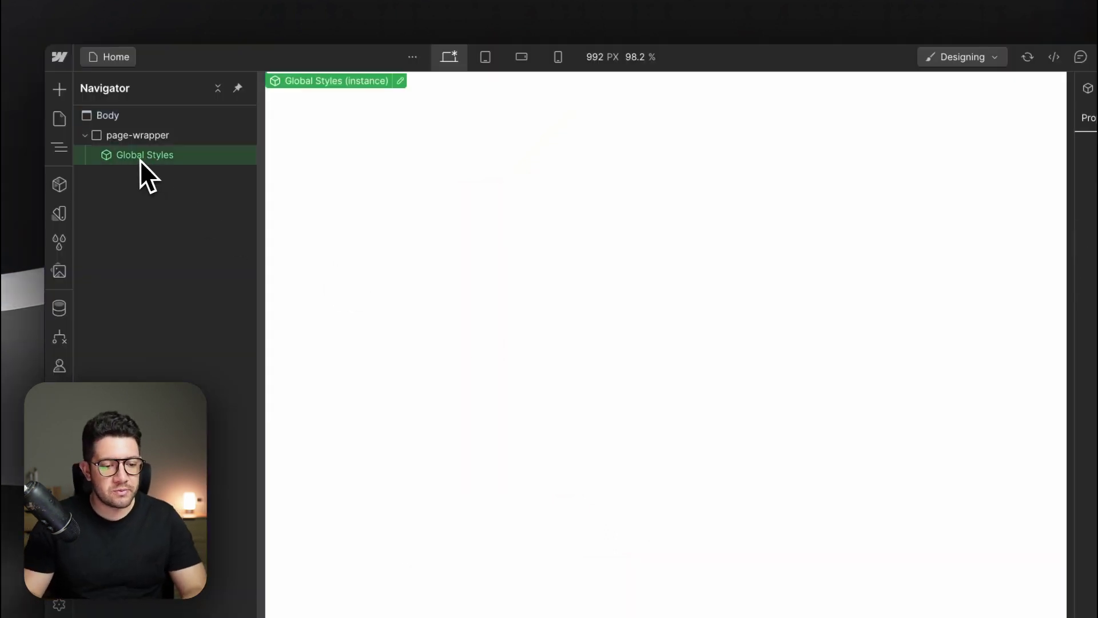
key(super+k)
text(di)
key(Return)
key(super+Return)
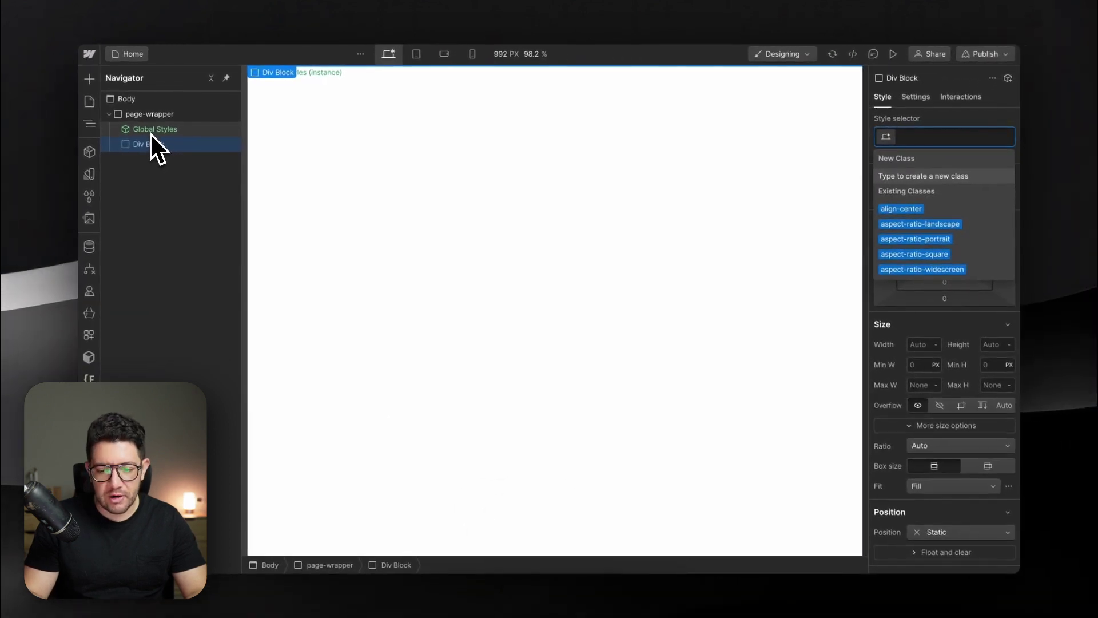
text(tabs_component)
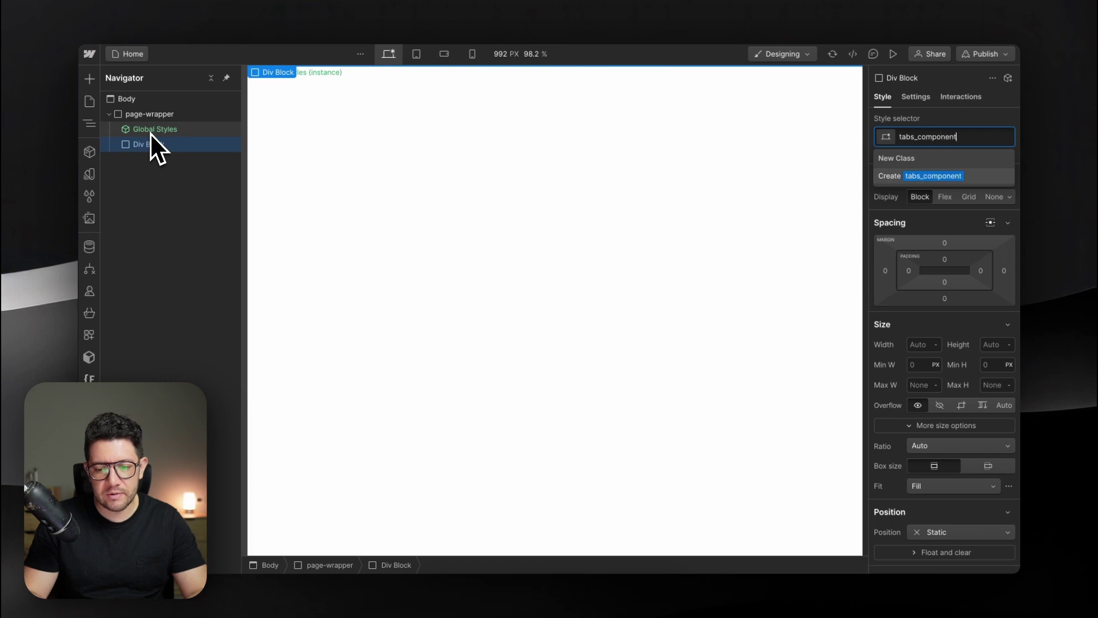
key(Return)
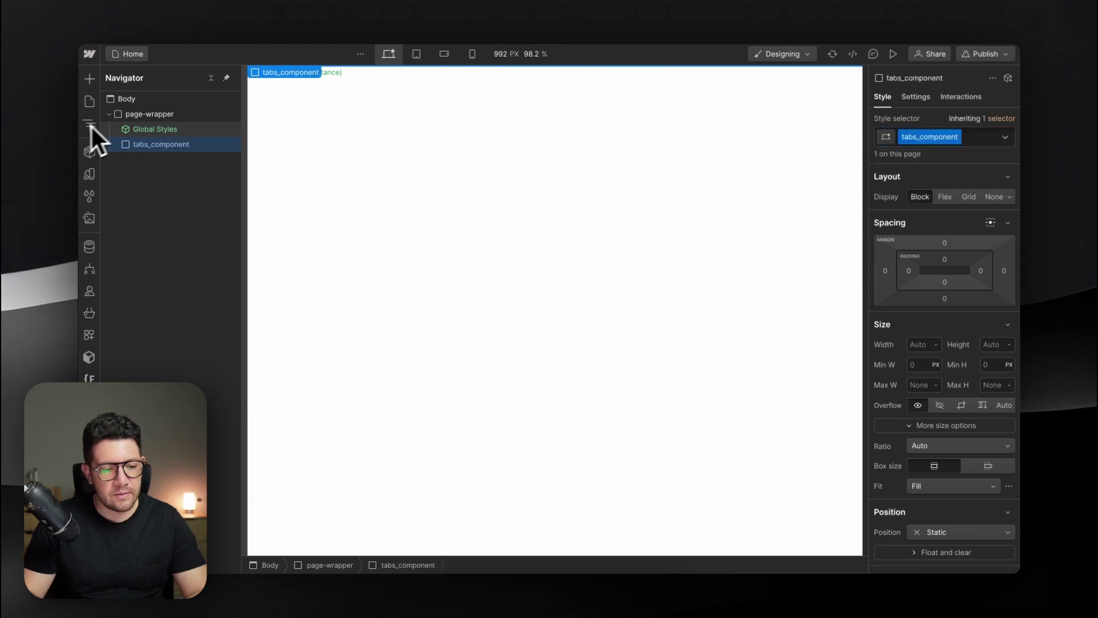
Insert a Tabs element inside the tabs_component div
key(super+k)
text(d)
key(BackSpace)
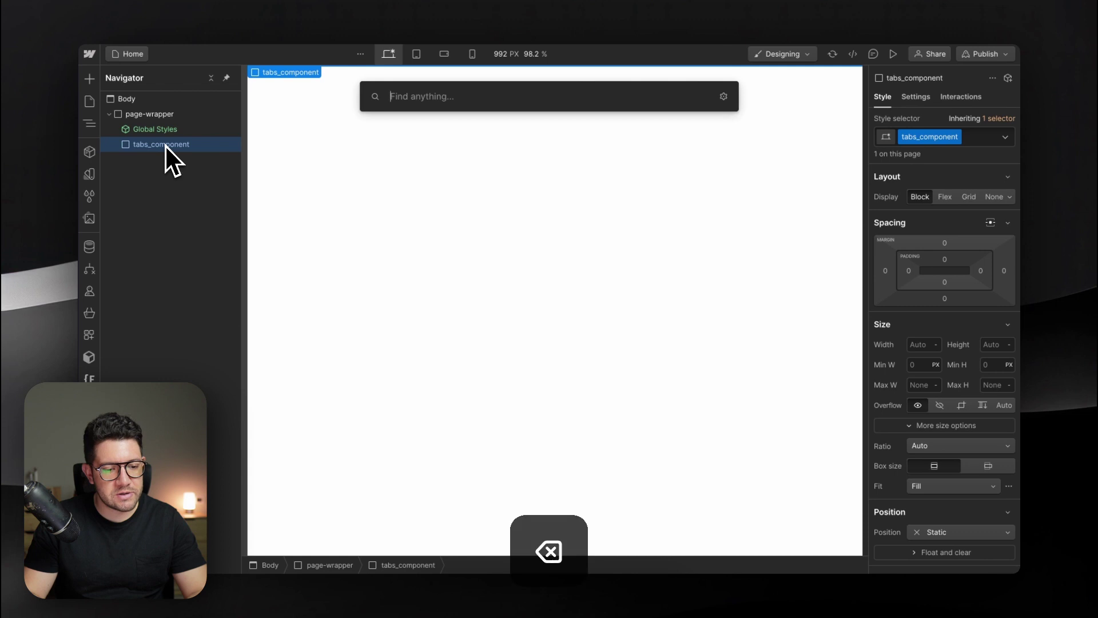
text(tabs)
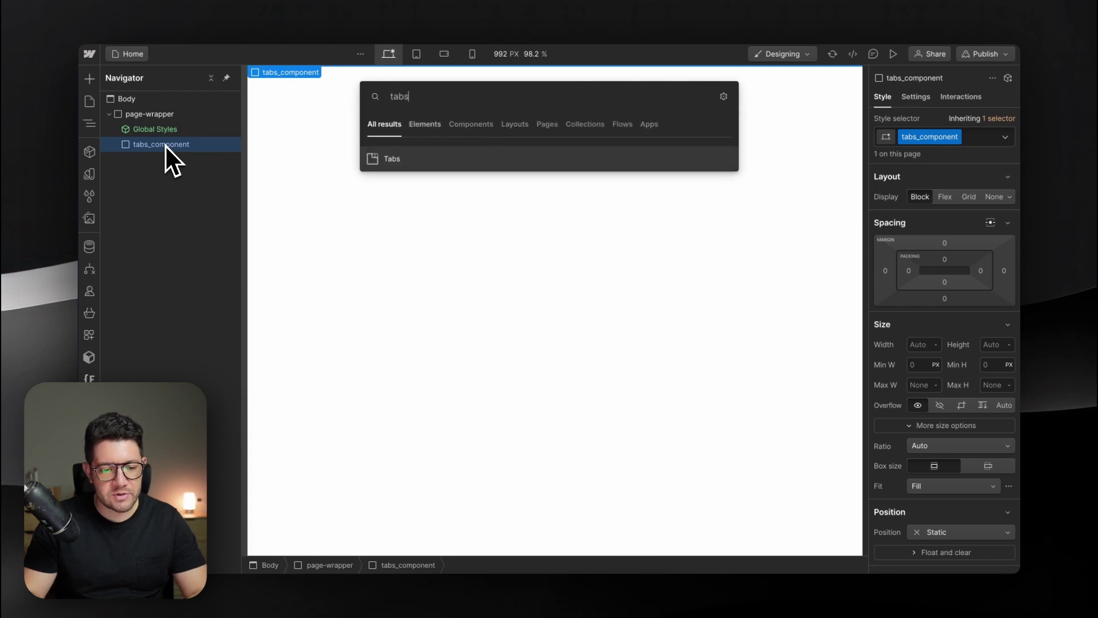
key(Return)
Set the tabs_component div's height to 100 VH and make it a flex container centred on both axes
click(184, 166)
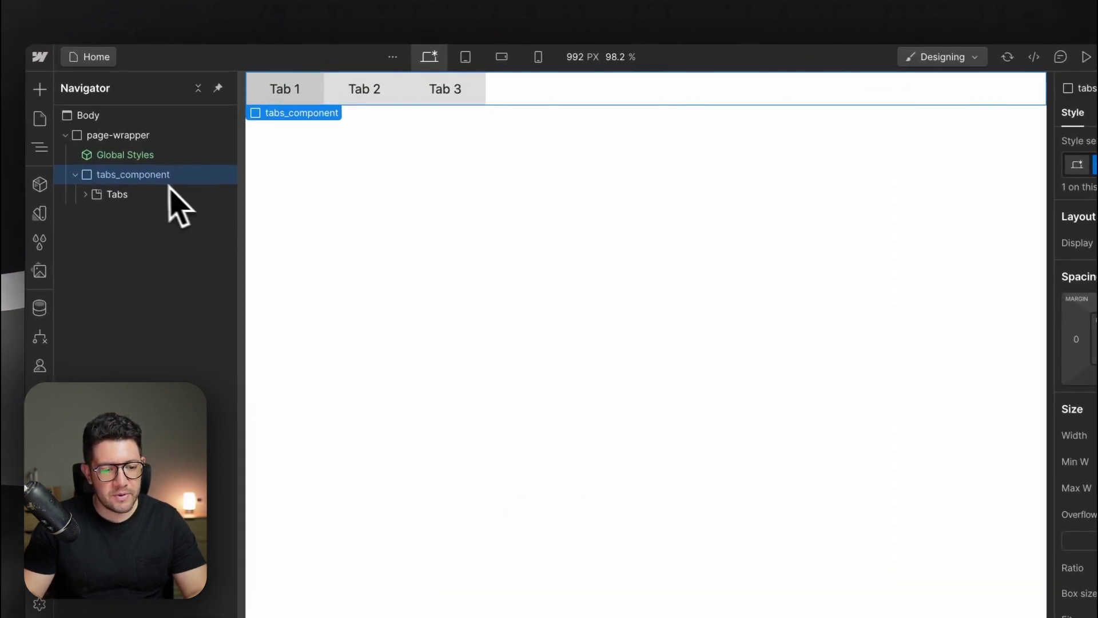
click(1005, 371)
click(1005, 371)
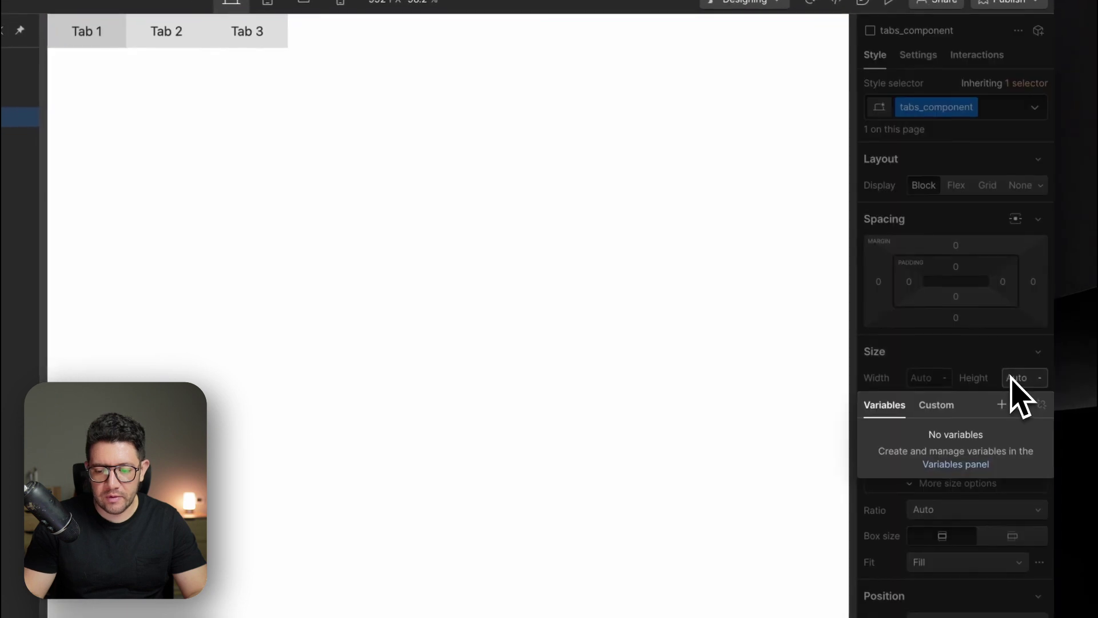
text(100v)
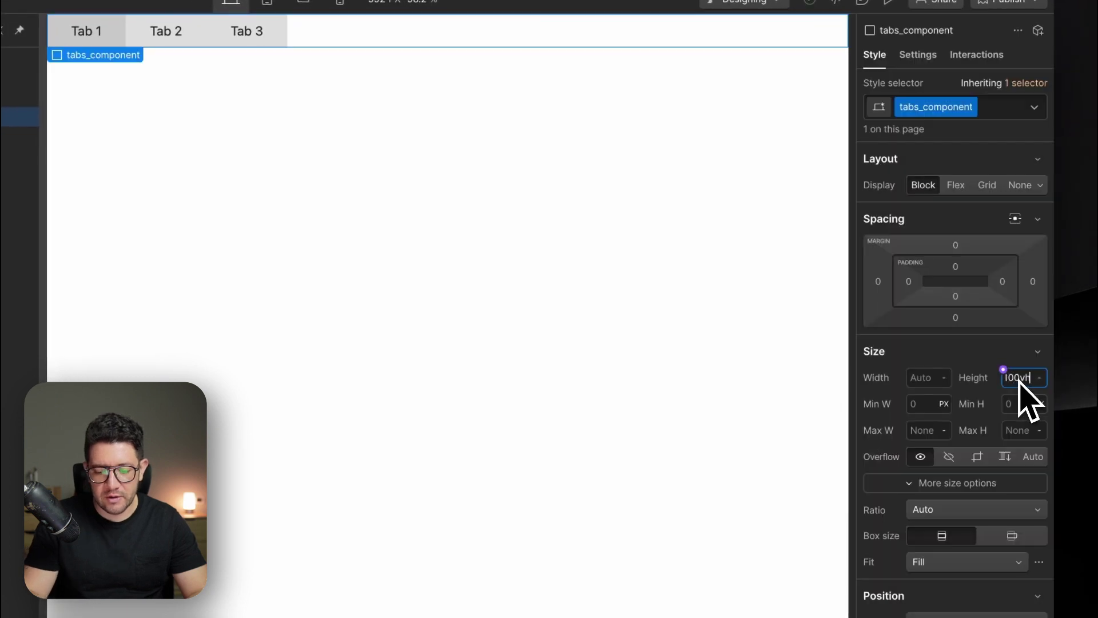
text(h)
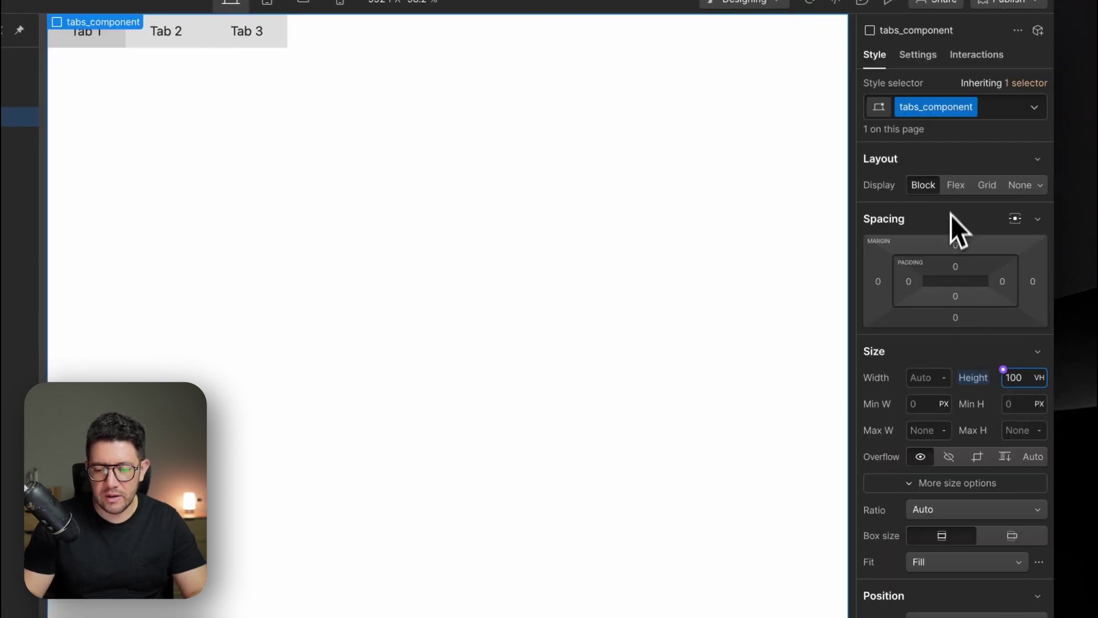
click(954, 187)
click(932, 254)
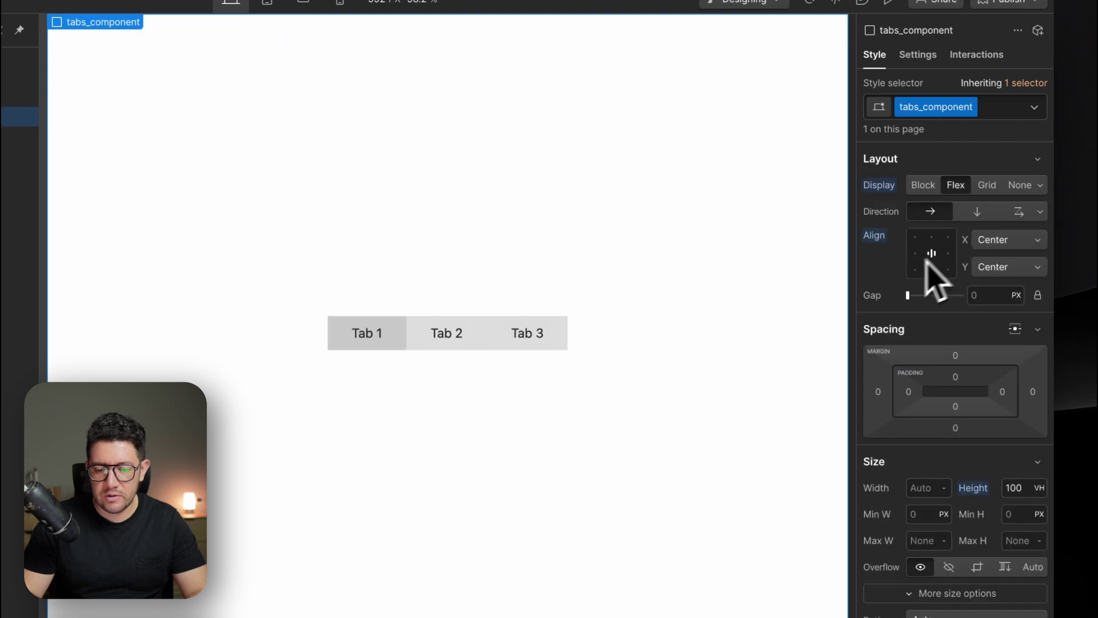
Rename the outer div's class from tabs_component to tabs_wrapper
click(549, 332)
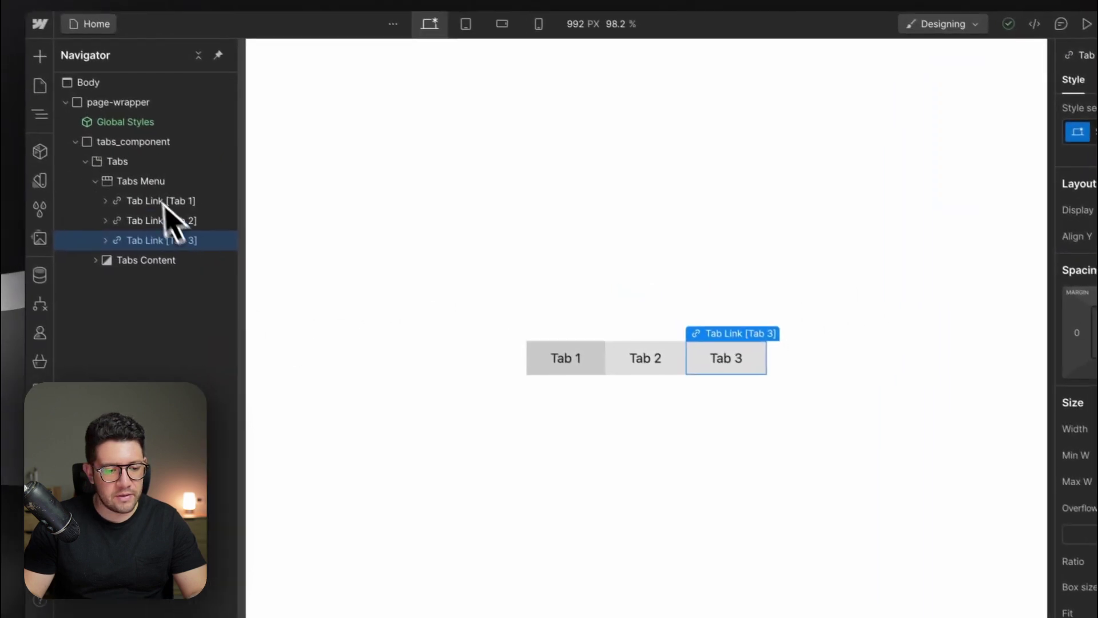
click(141, 161)
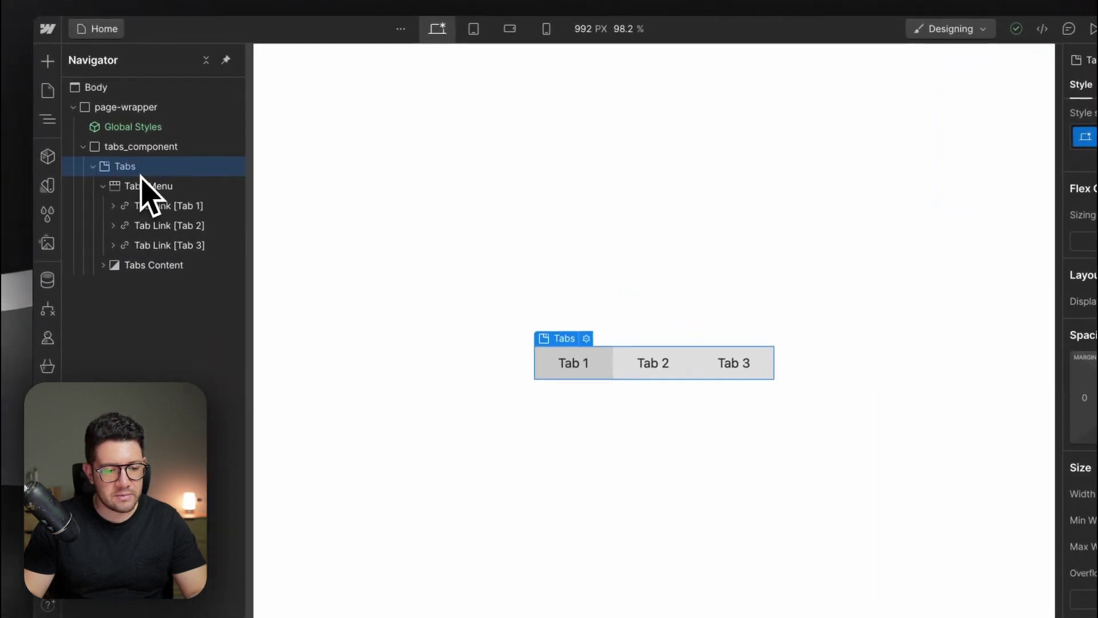
click(183, 142)
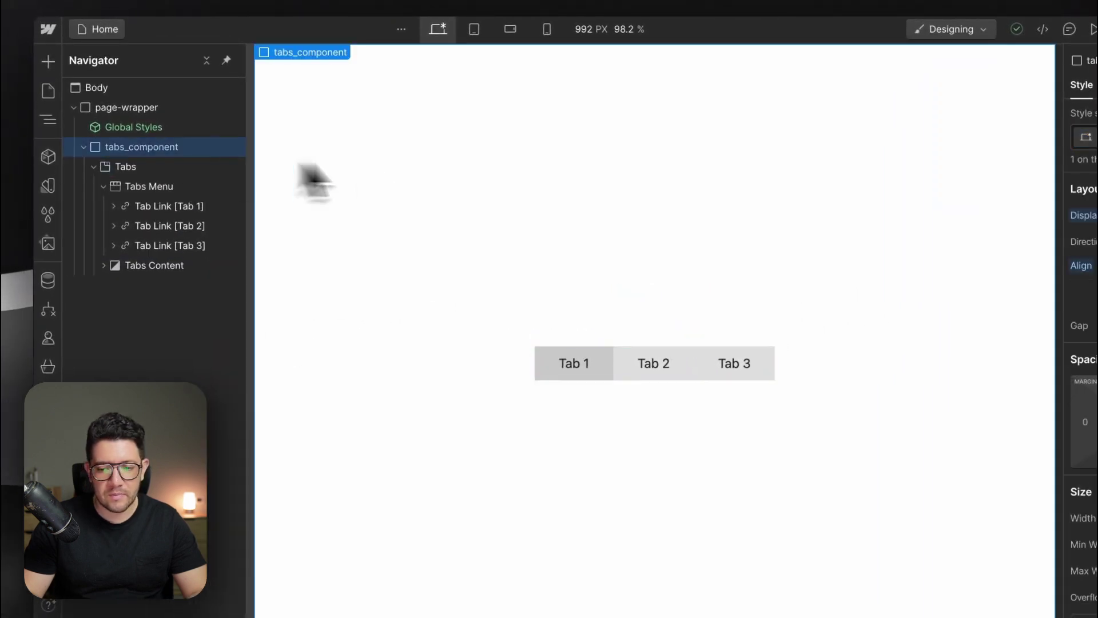
click(955, 166)
double_click(950, 165)
key(End)
key(BackSpace)
key(BackSpace)
key(BackSpace)
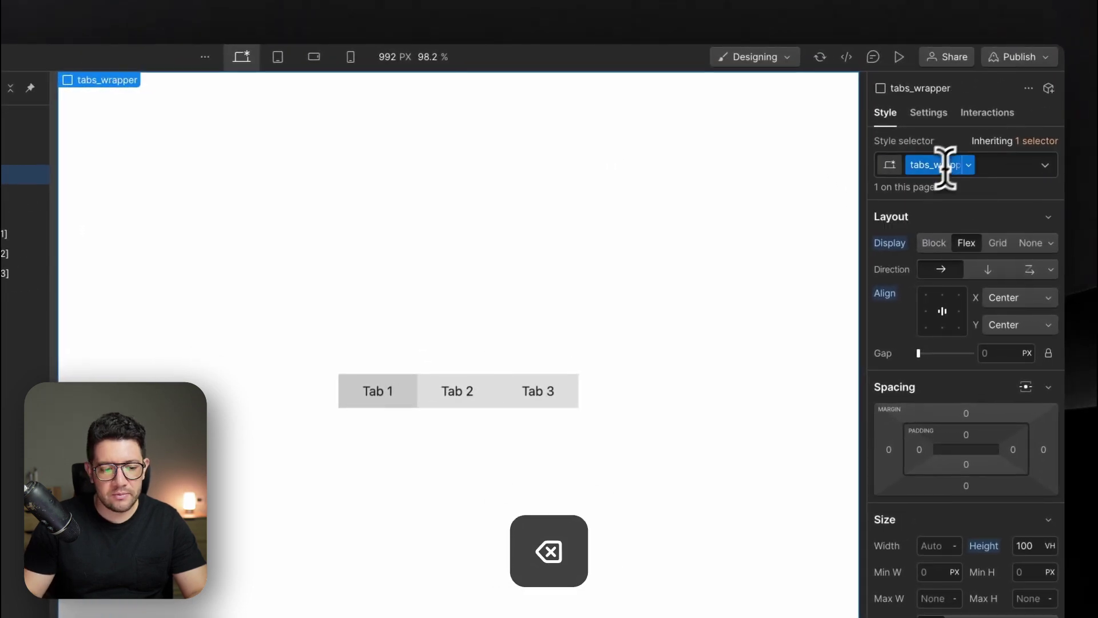
Give the Tabs element the class tabs_component and set its width to 100%
click(152, 191)
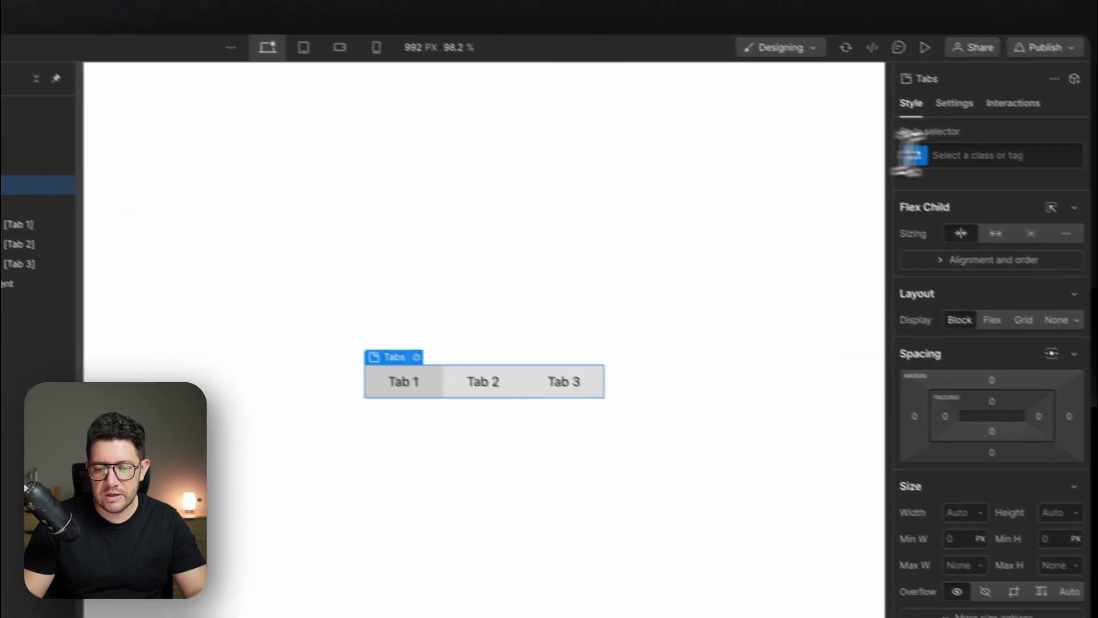
click(984, 155)
text(tabs_component)
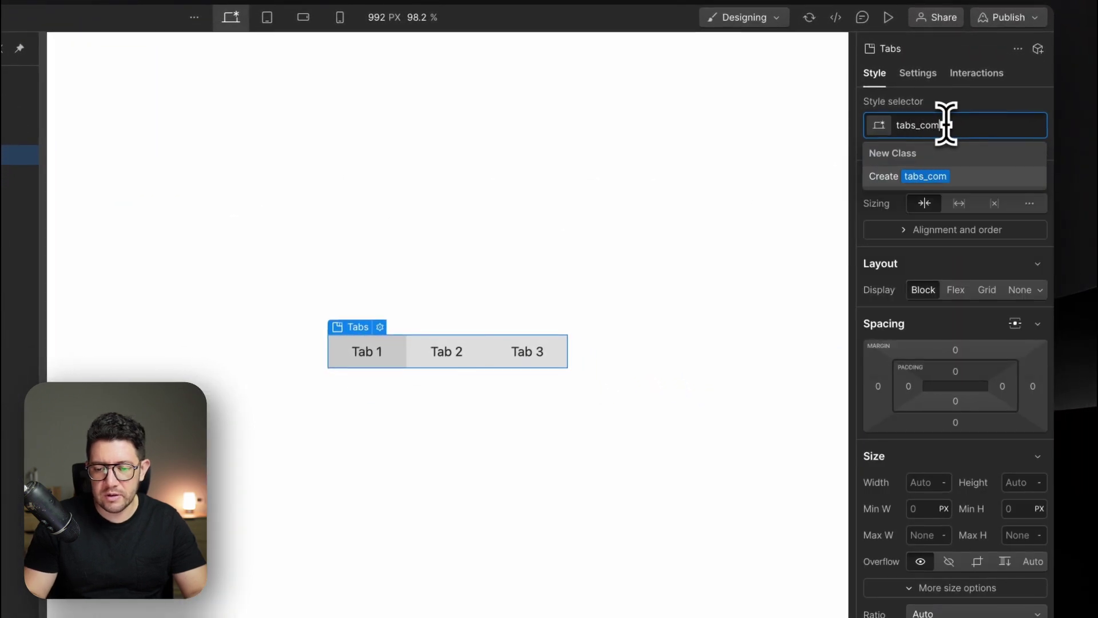
key(Return)
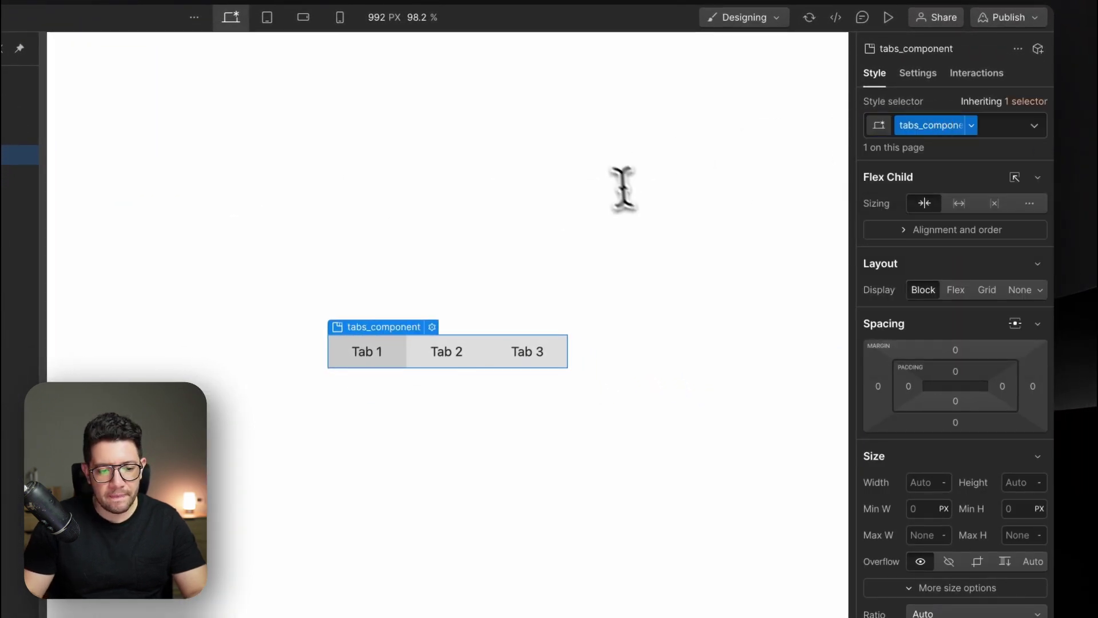
click(918, 482)
text(100%)
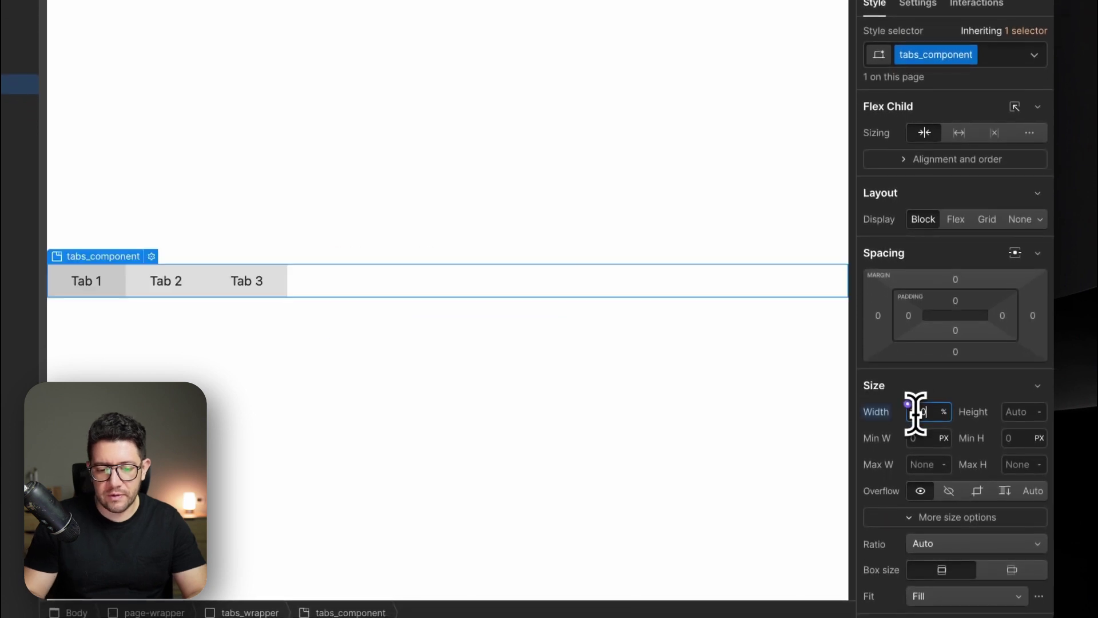
Examine how Tabs Menu and Tabs Content are structured inside tabs_component, including their tab links and tab panes
click(147, 181)
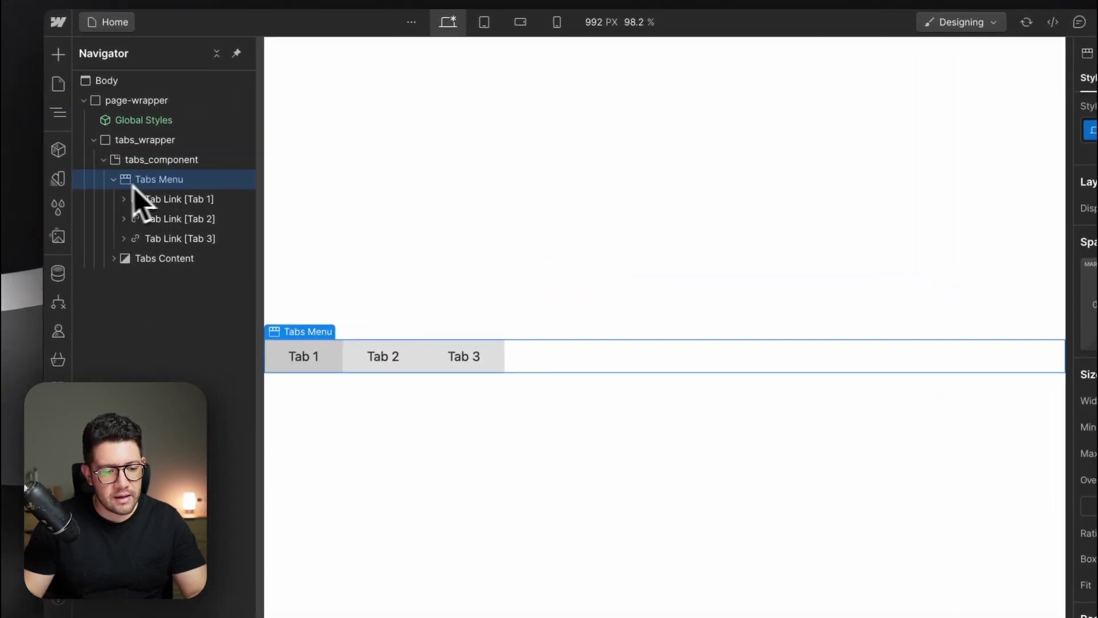
click(112, 179)
click(136, 199)
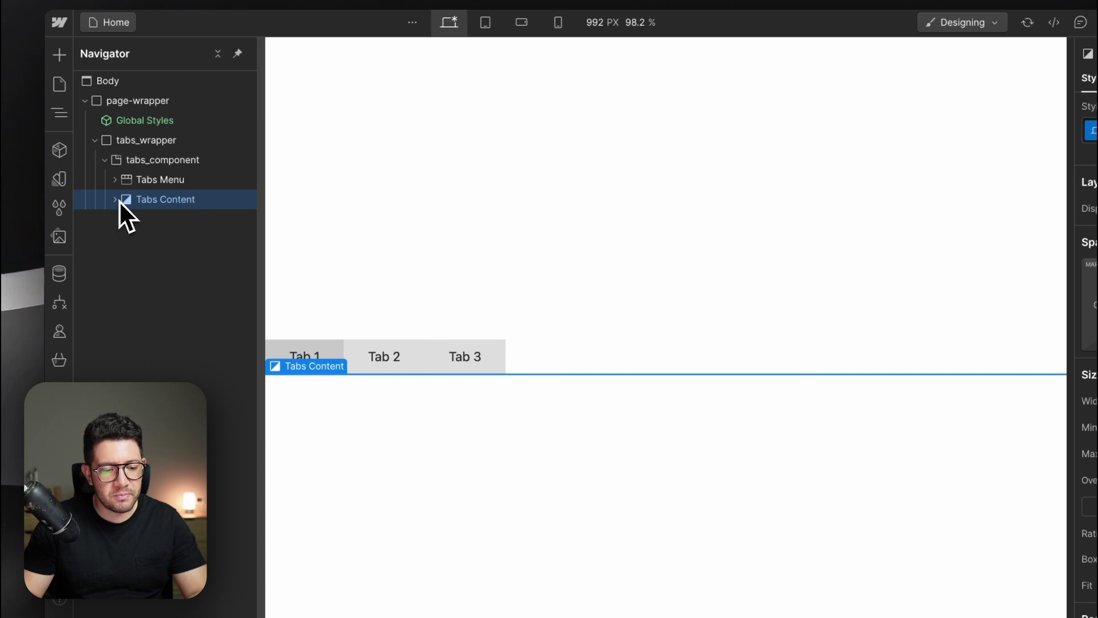
click(115, 199)
click(115, 179)
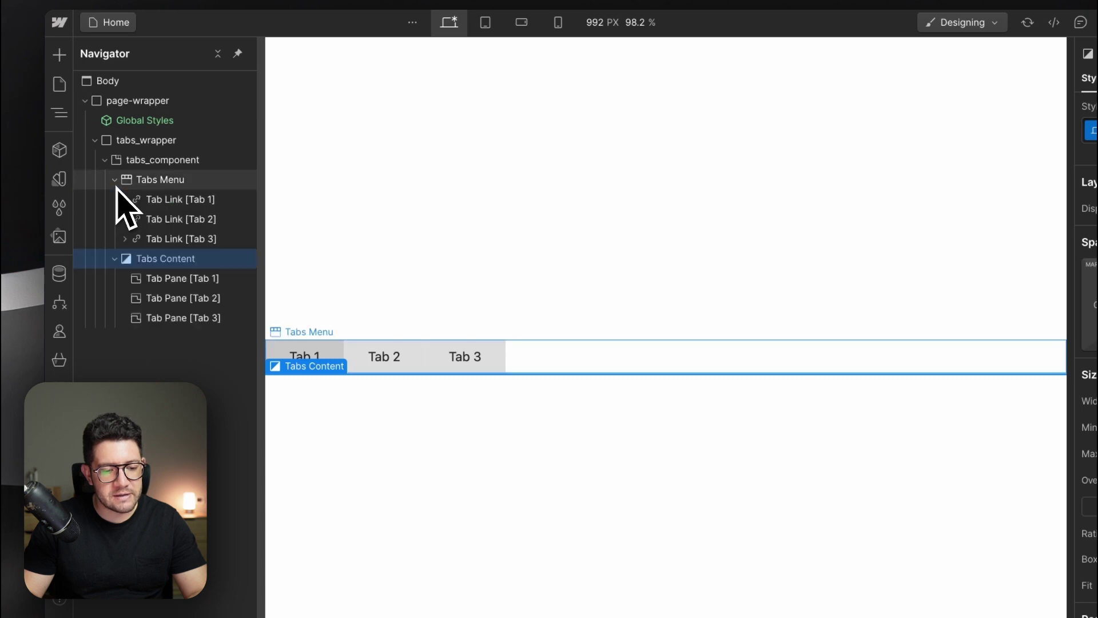
click(167, 184)
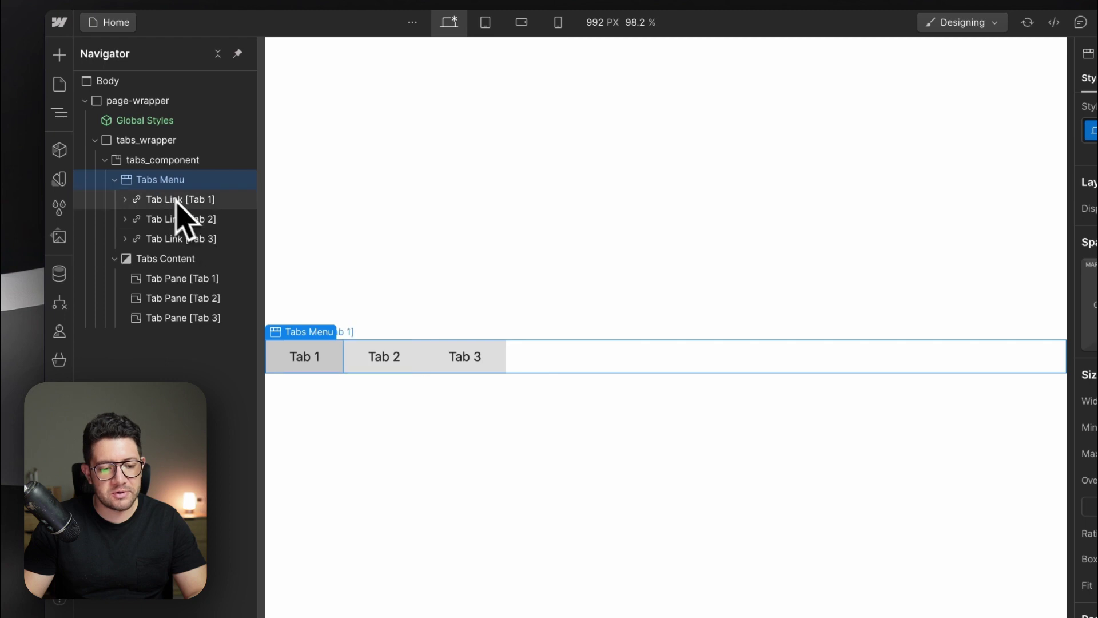
click(139, 259)
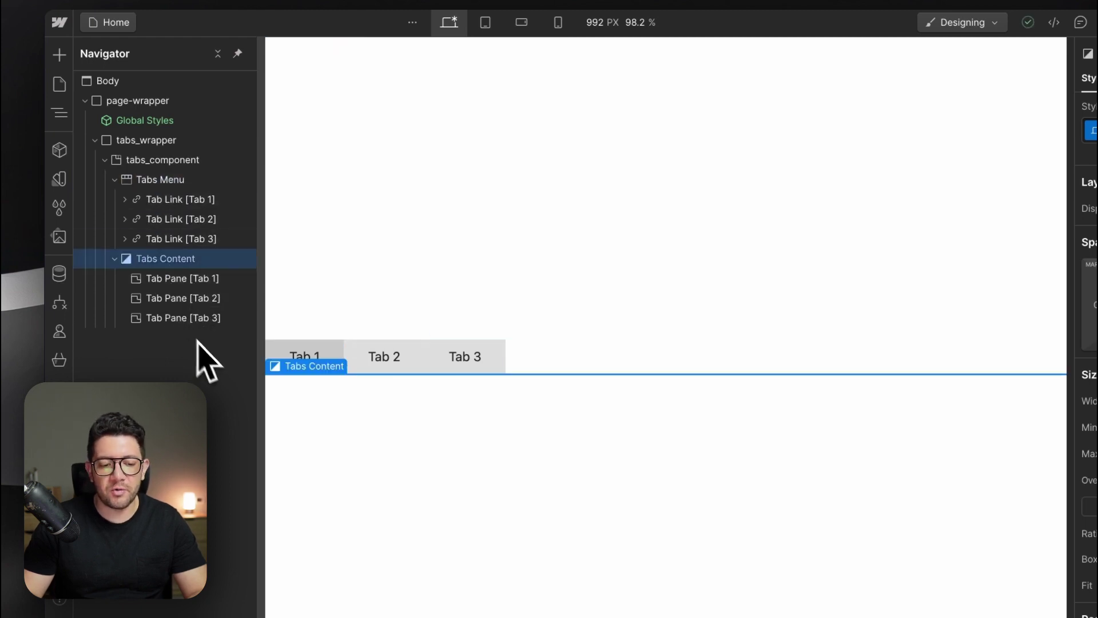
Change tabs_component to a horizontal flex layout and move Tabs Content ahead of Tabs Menu inside it
click(157, 162)
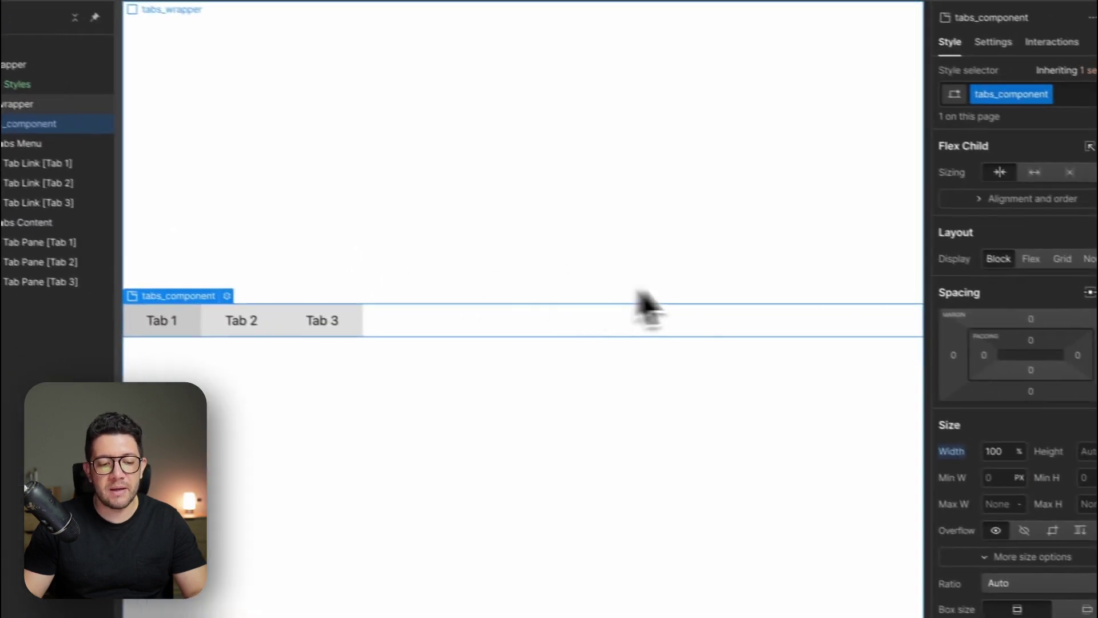
click(1006, 257)
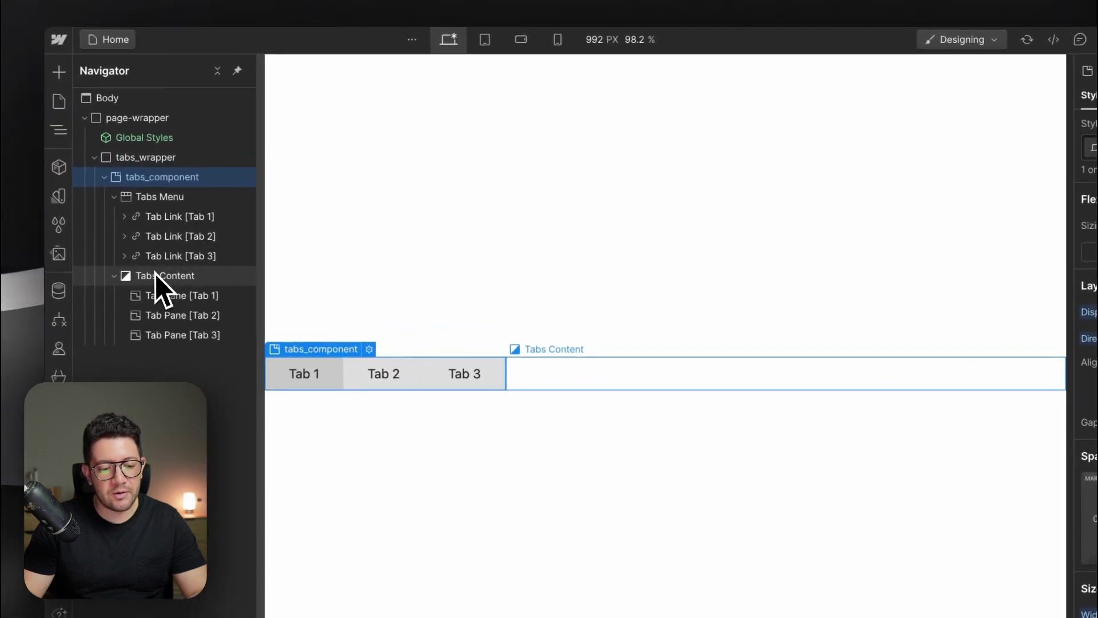
click(155, 274)
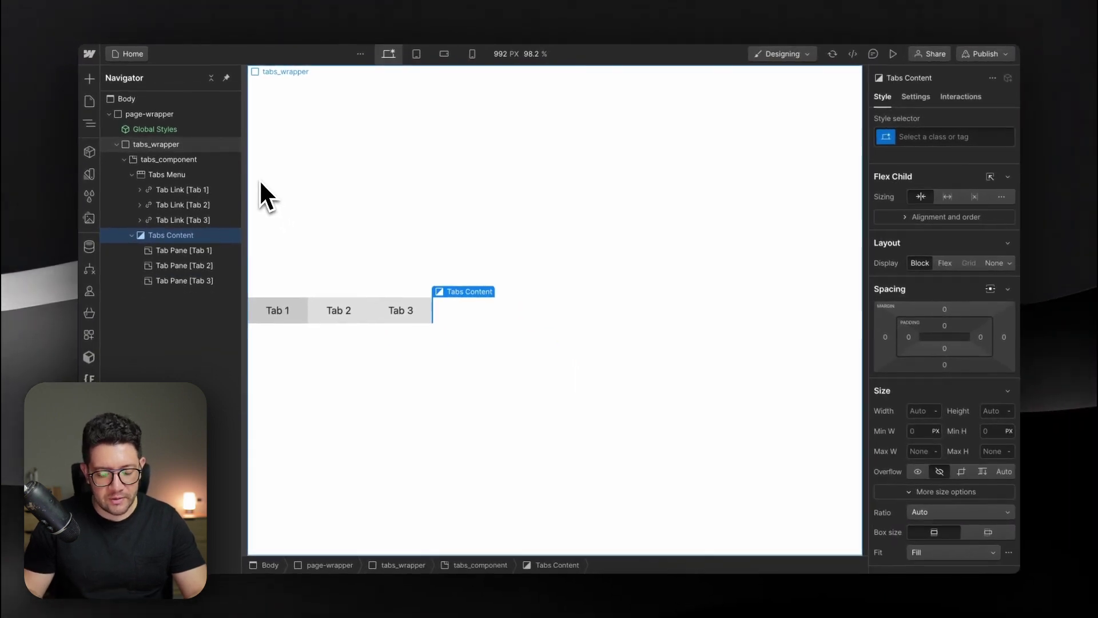
key(super+Home)
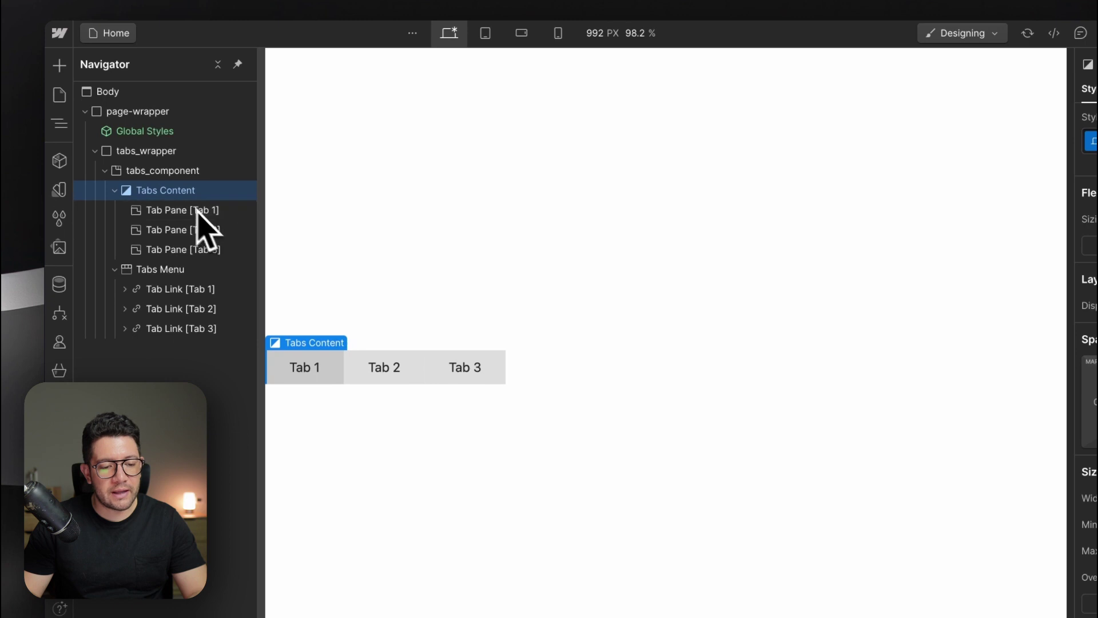
Assign the new class acc_content to the Tabs Content element
click(167, 265)
click(188, 198)
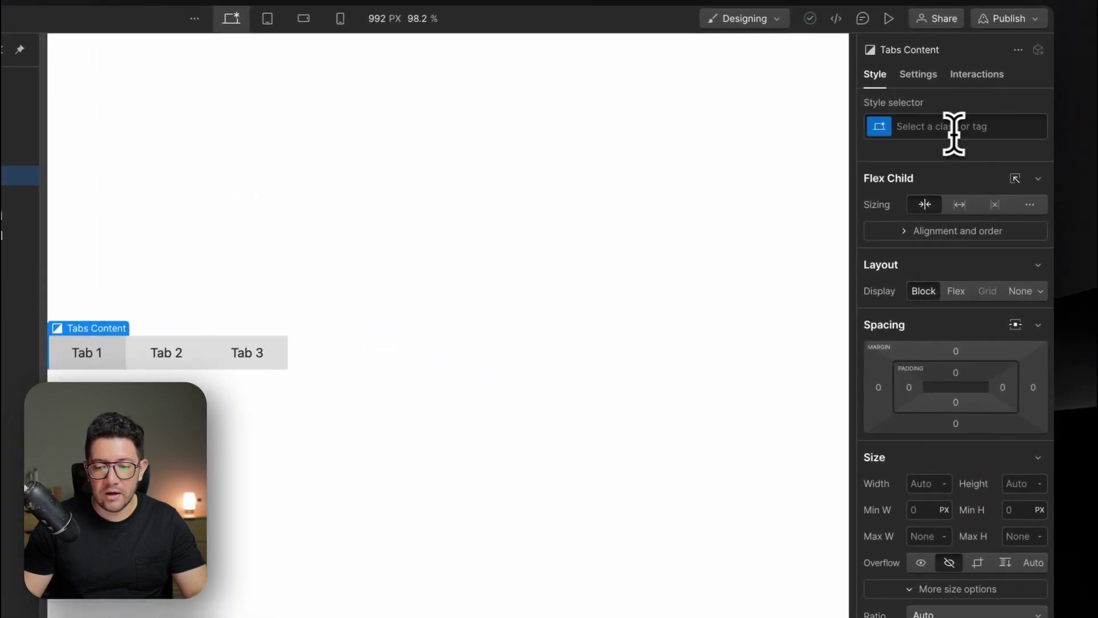
click(955, 130)
text(acc_conten)
key(BackSpace)
key(BackSpace)
key(BackSpace)
key(BackSpace)
key(BackSpace)
text(content)
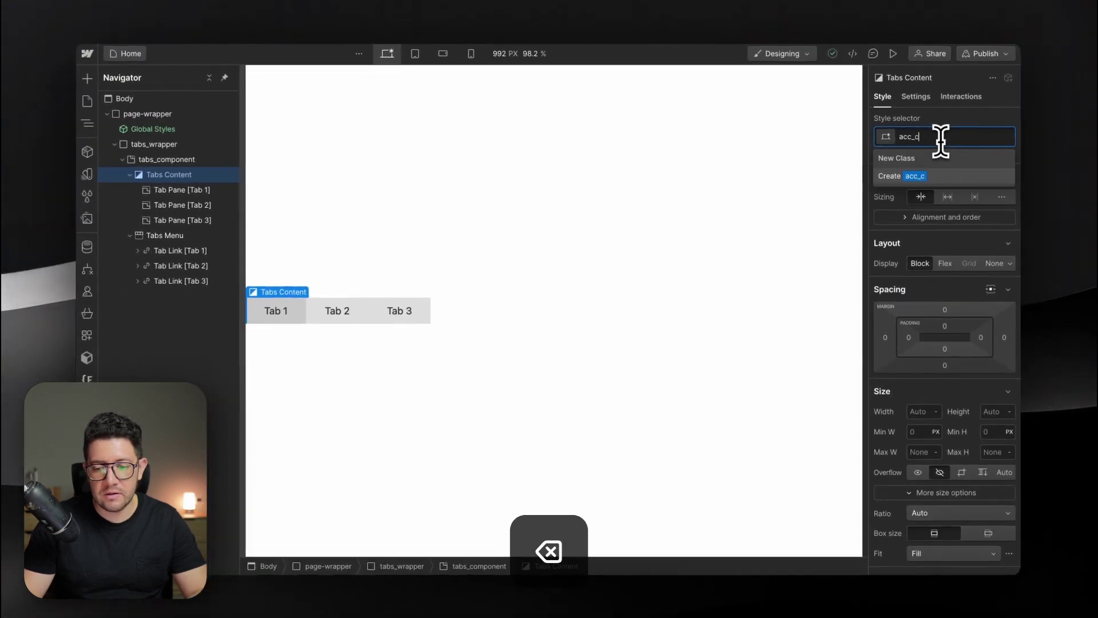
key(Return)
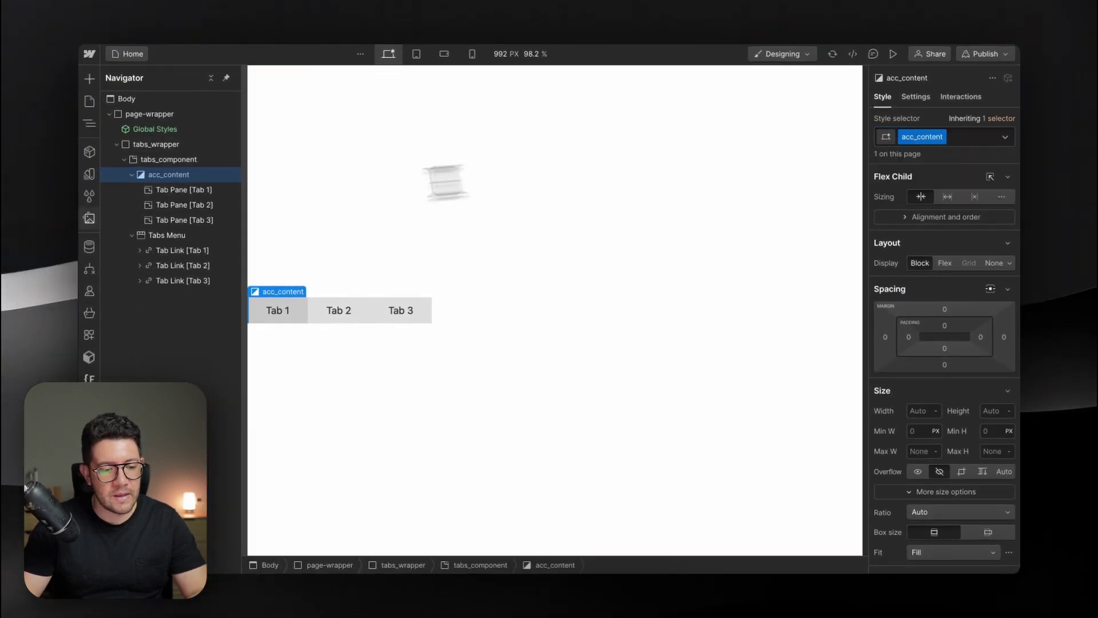
Examine the Home page's before-body custom code to find the class name its tab loop expects for the tabs menu
click(90, 103)
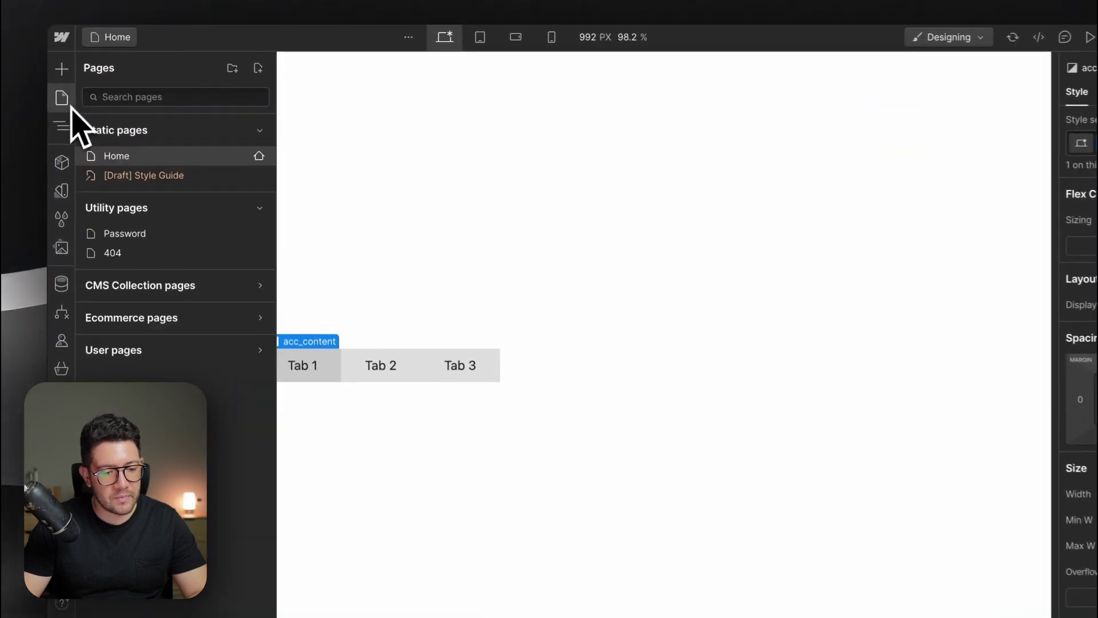
click(260, 156)
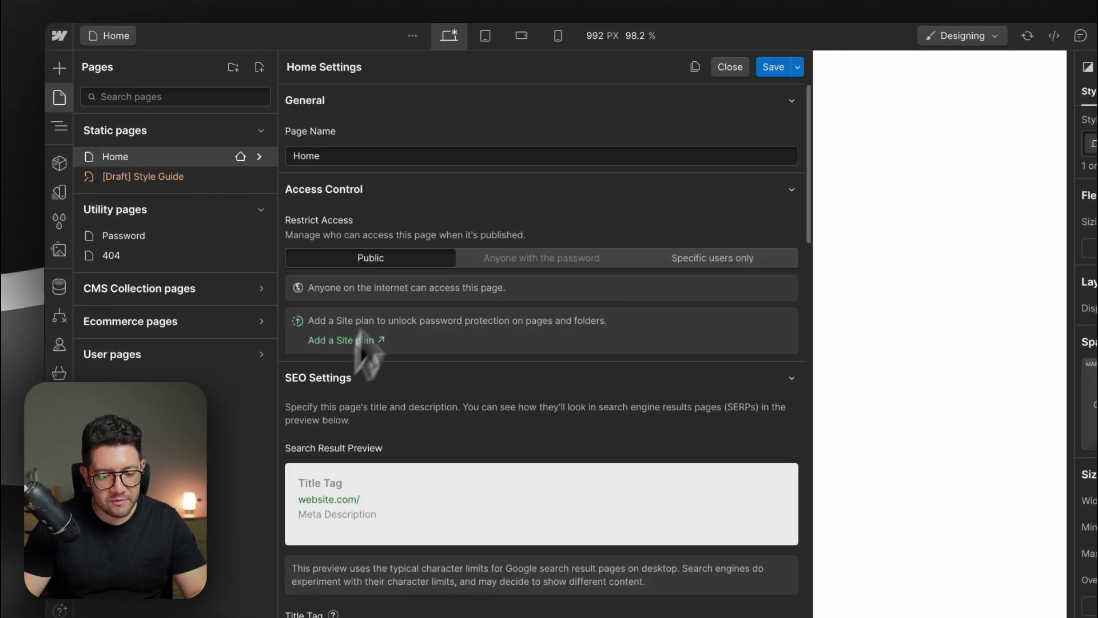
scroll(423, 208, down, 20)
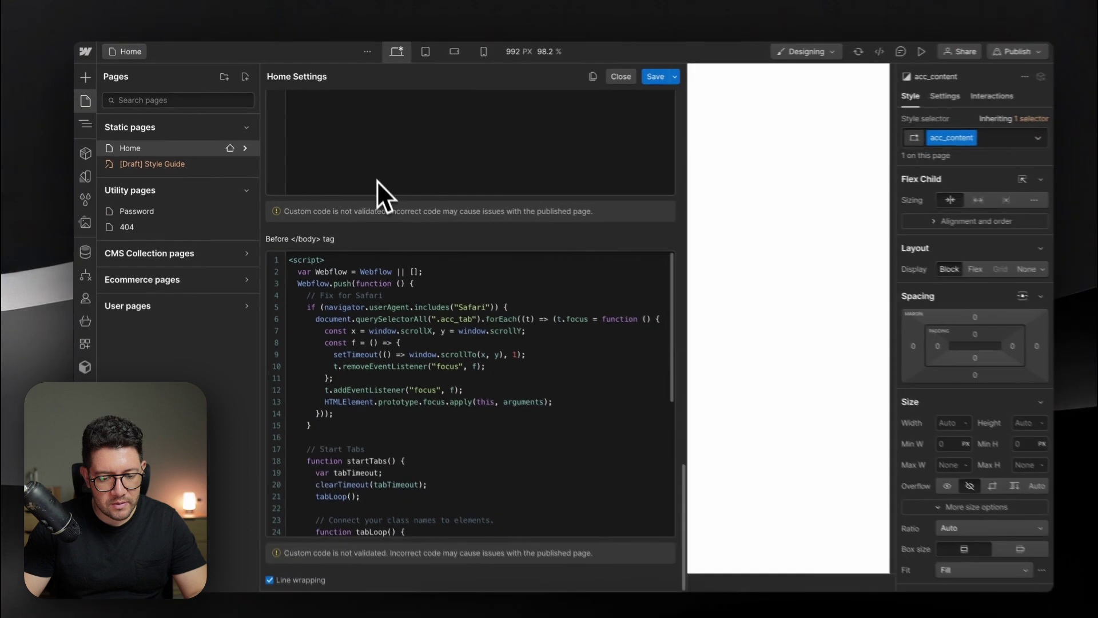
scroll(451, 447, down, 6)
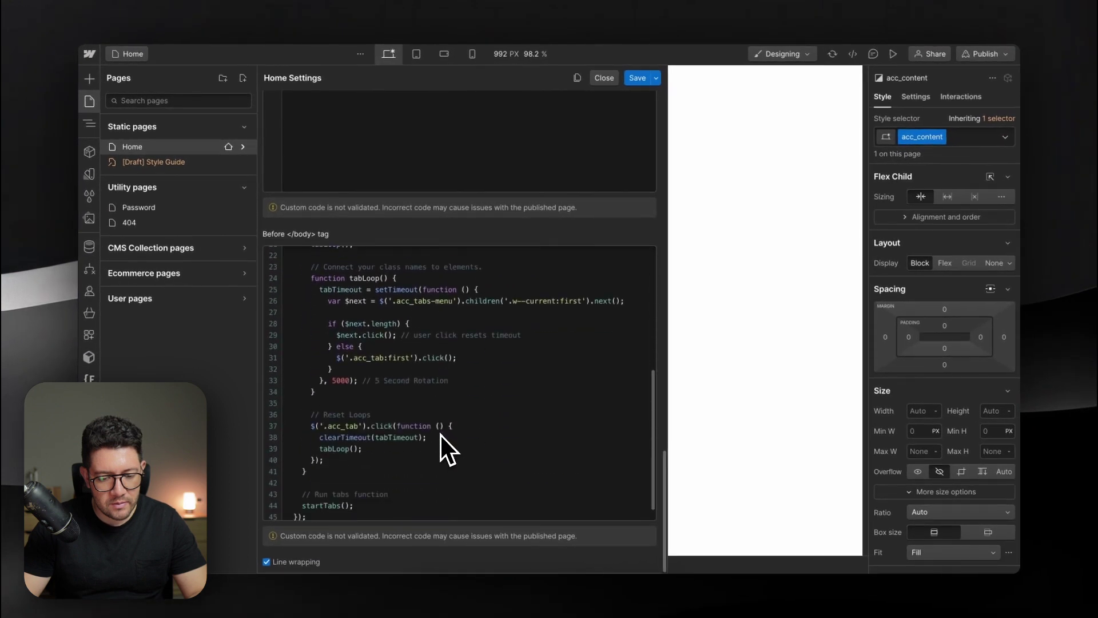
scroll(443, 449, down, 1)
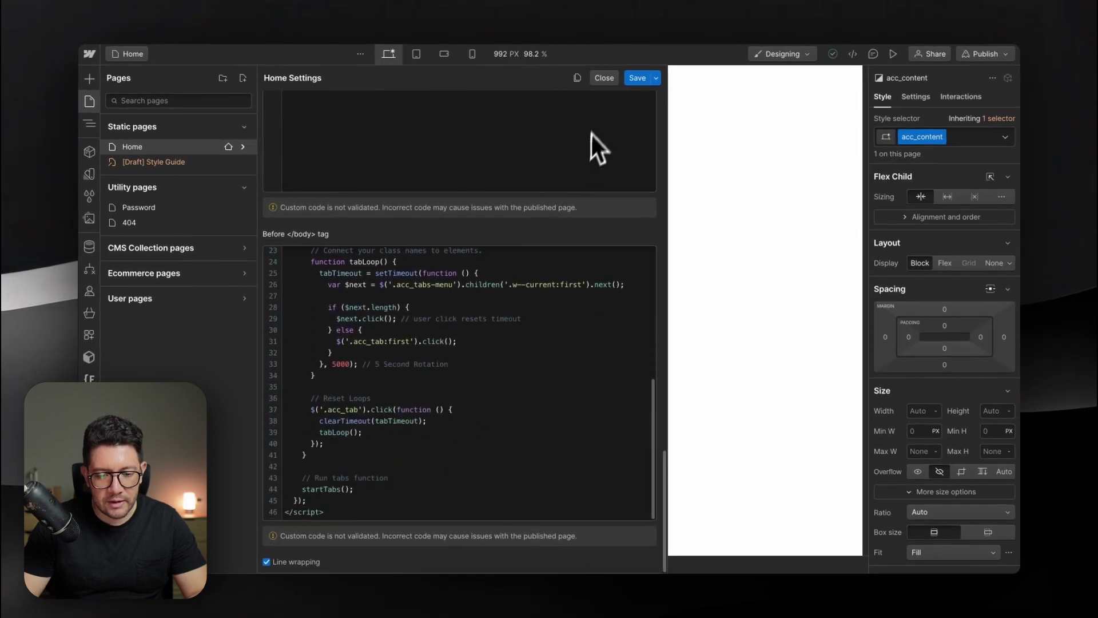
double_click(419, 284)
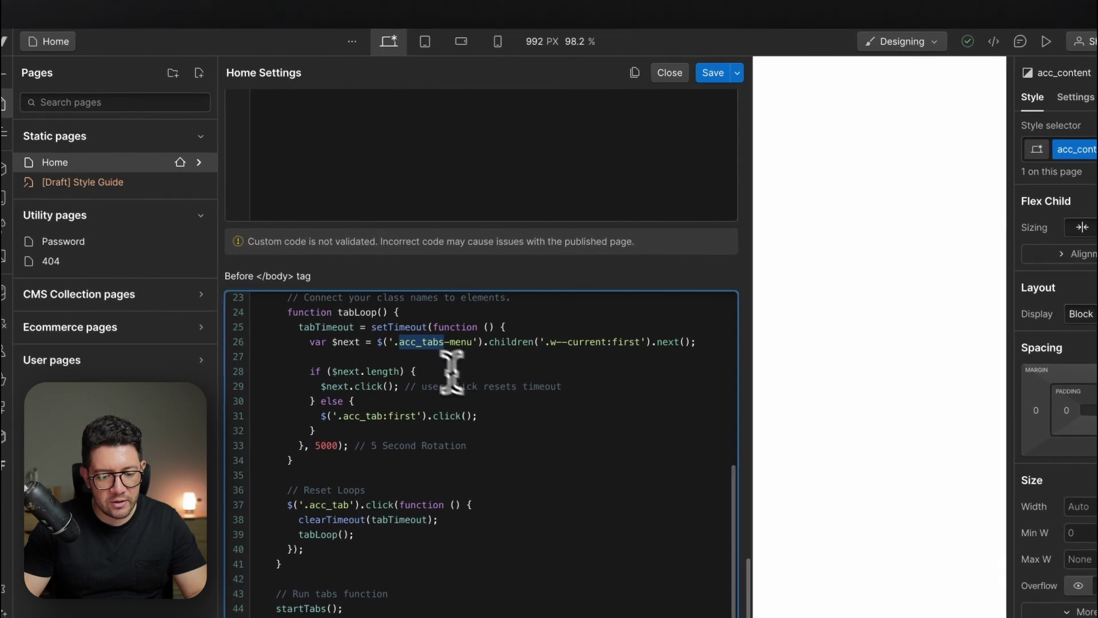
triple_click(444, 343)
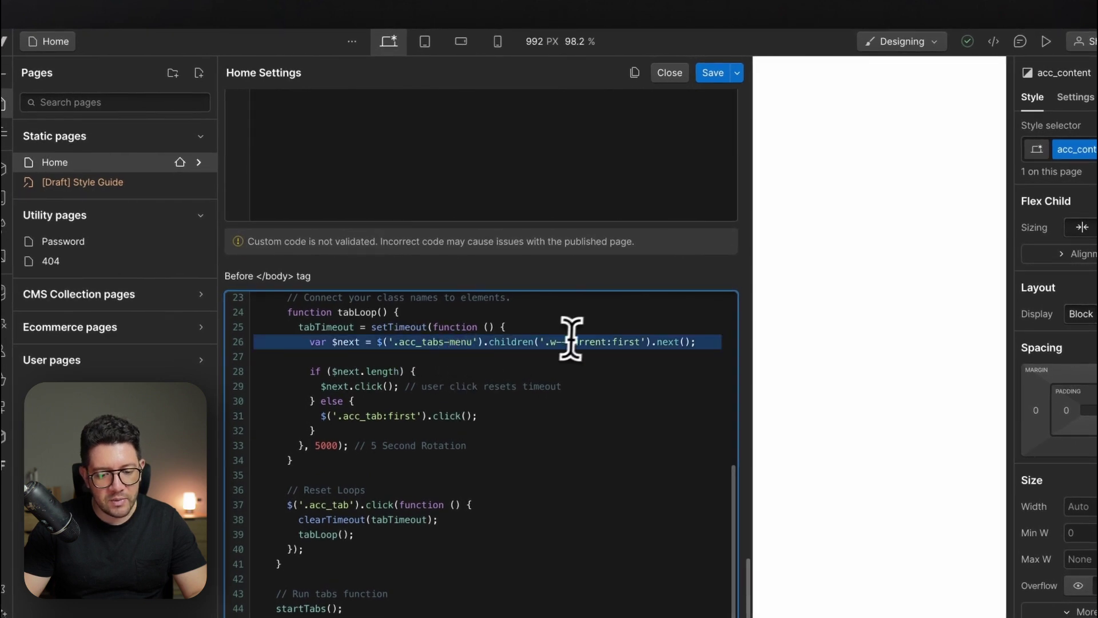
click(672, 74)
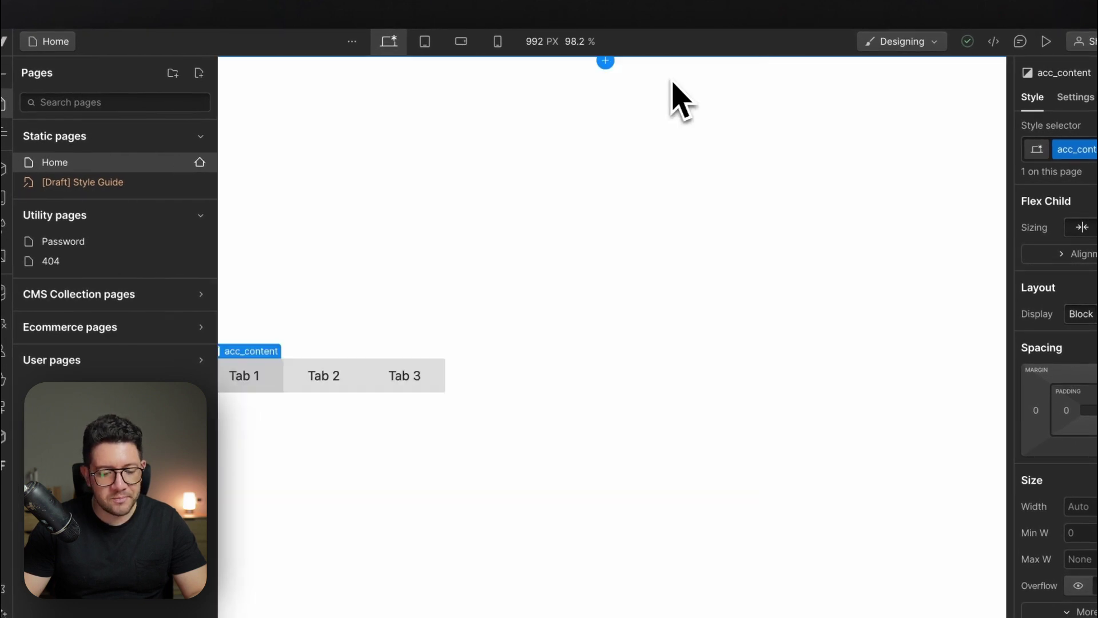
Assign the class acc_tabs-menu to the Tabs Menu element
click(478, 260)
click(105, 280)
key(super+Return)
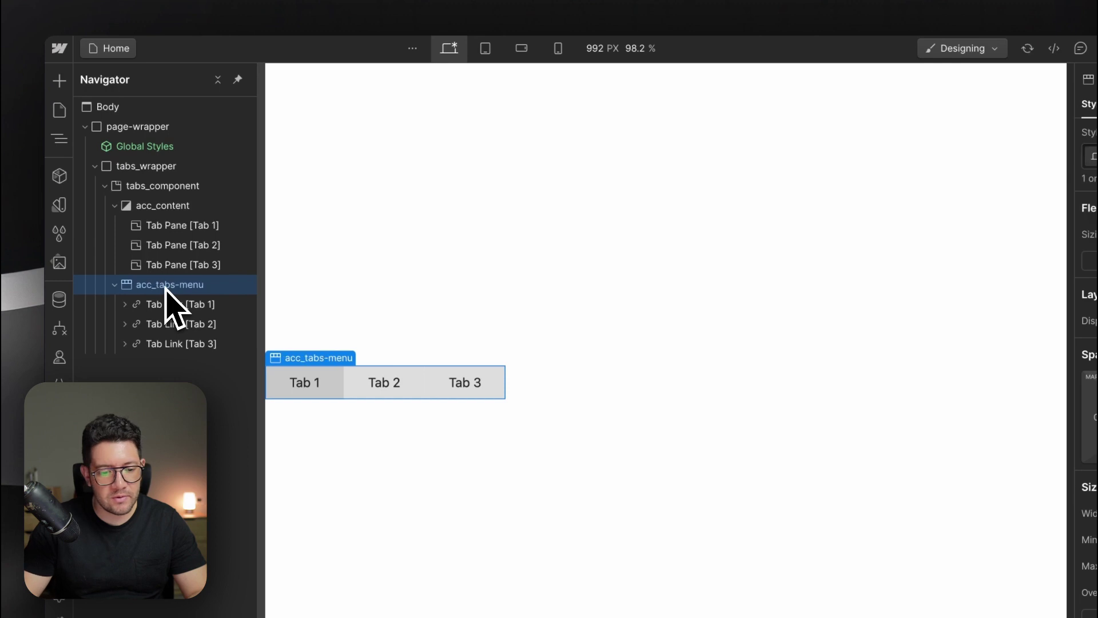
Reopen the Home page's before-body custom code and review the tab rotation script, including its Safari fix
click(175, 205)
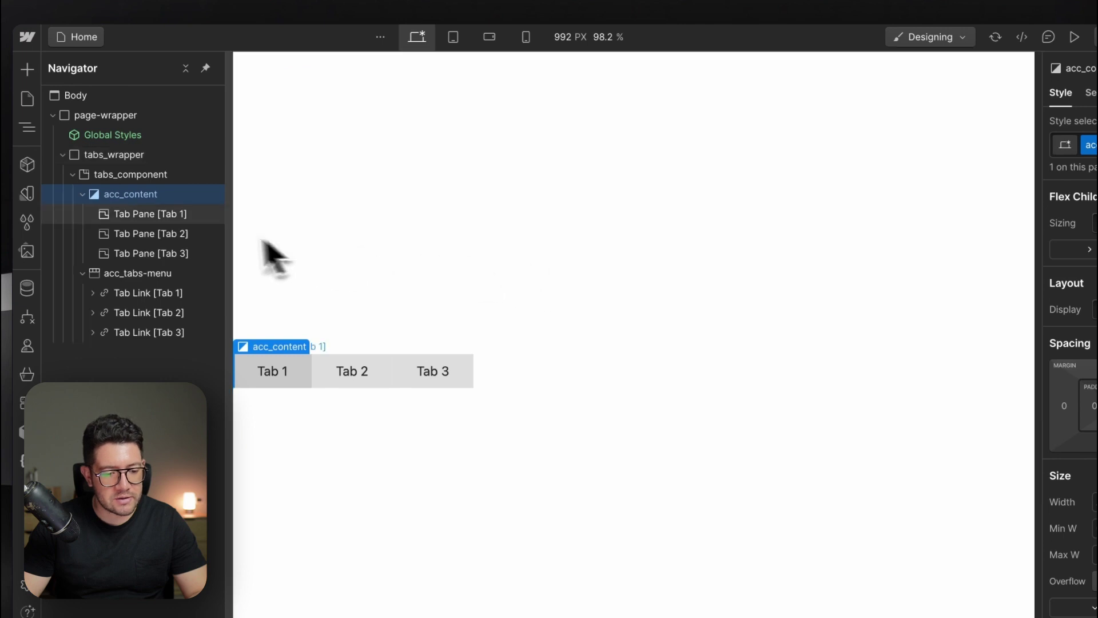
click(192, 215)
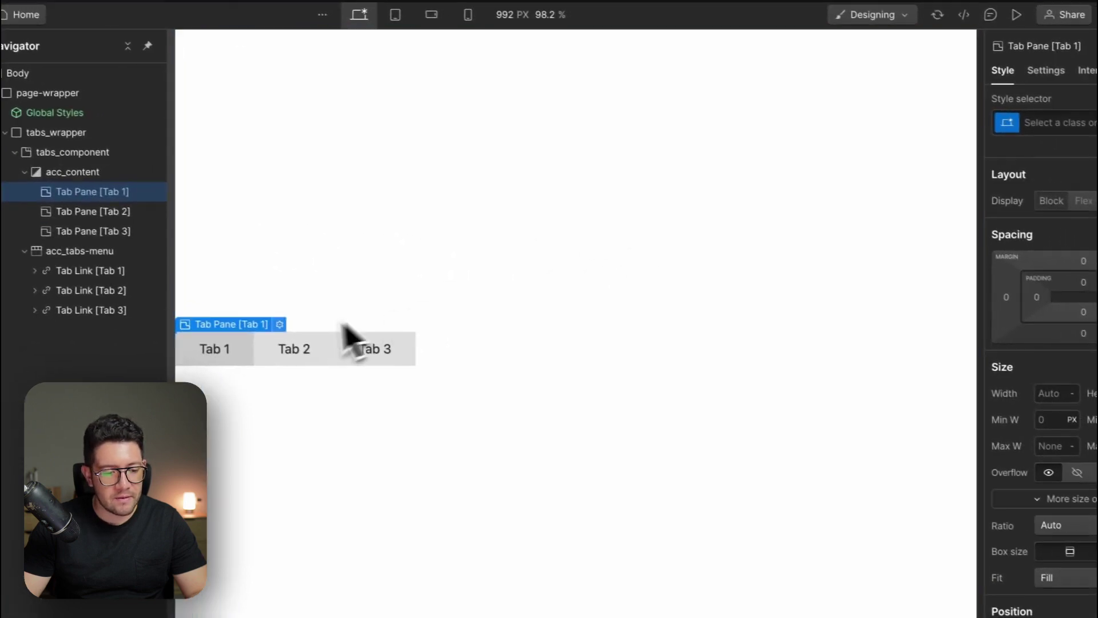
click(27, 98)
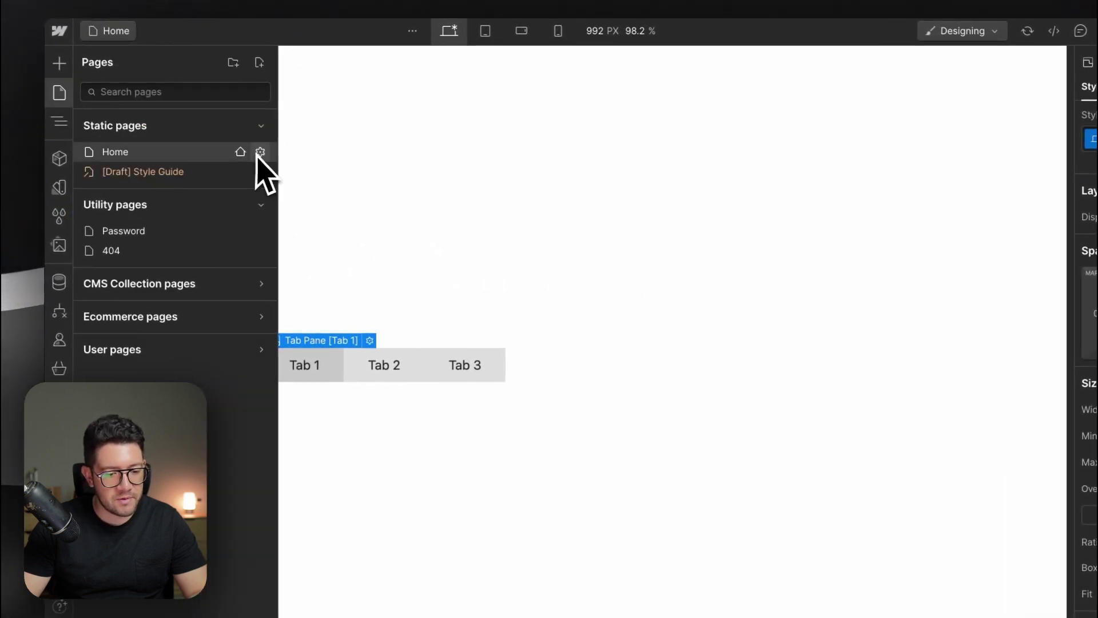
click(260, 152)
scroll(377, 389, down, 15)
scroll(461, 421, down, 10)
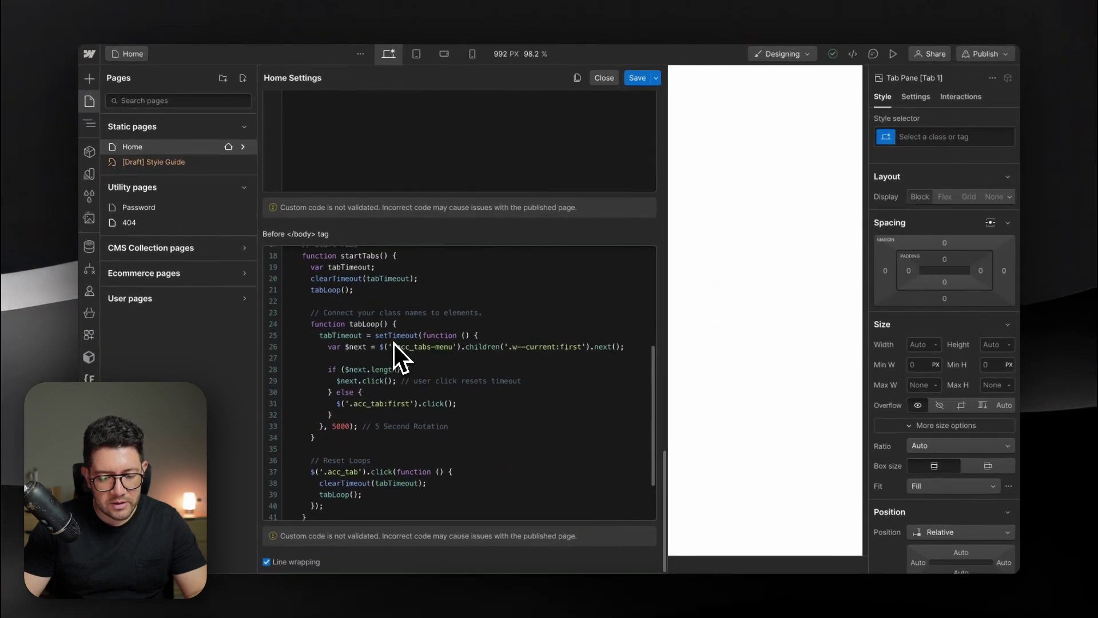
scroll(394, 343, down, 2)
scroll(402, 411, up, 8)
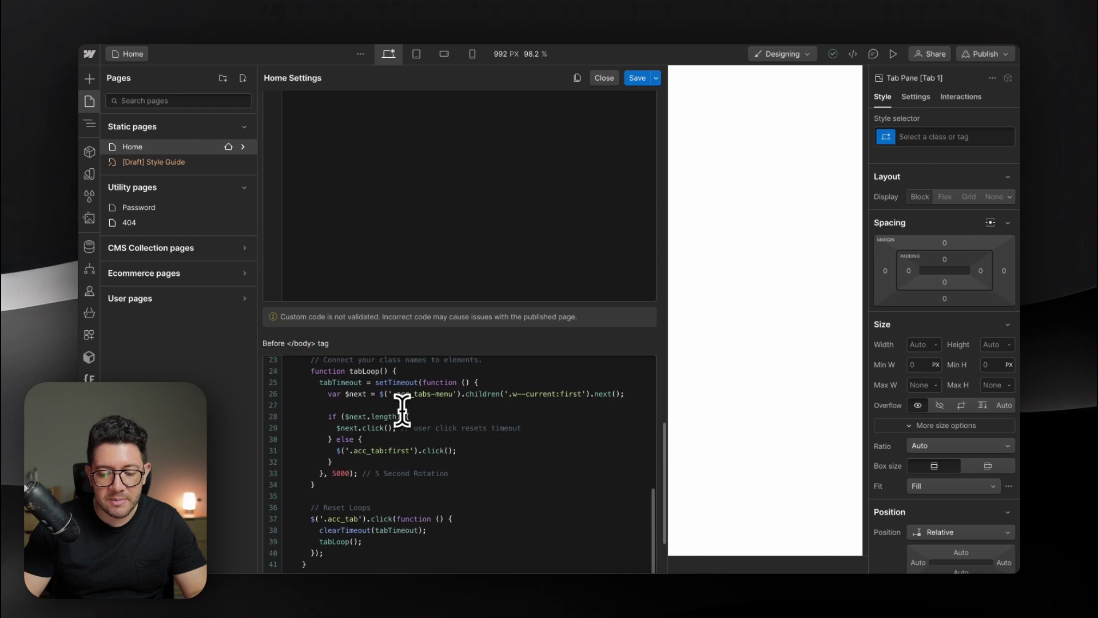
scroll(402, 410, up, 3)
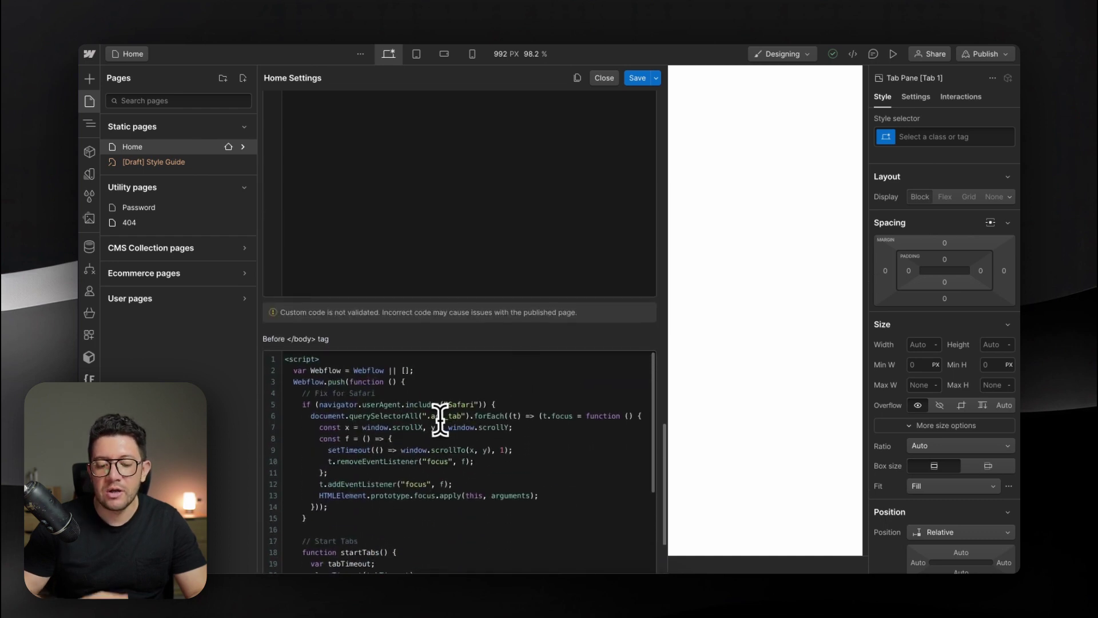
scroll(469, 421, down, 1)
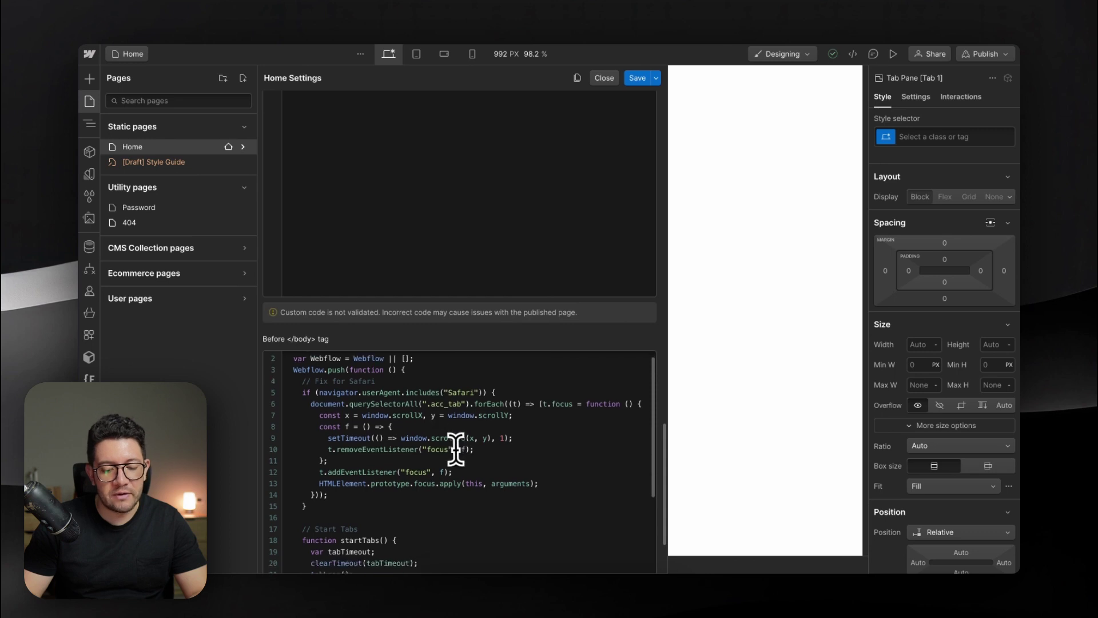
scroll(455, 428, down, 1)
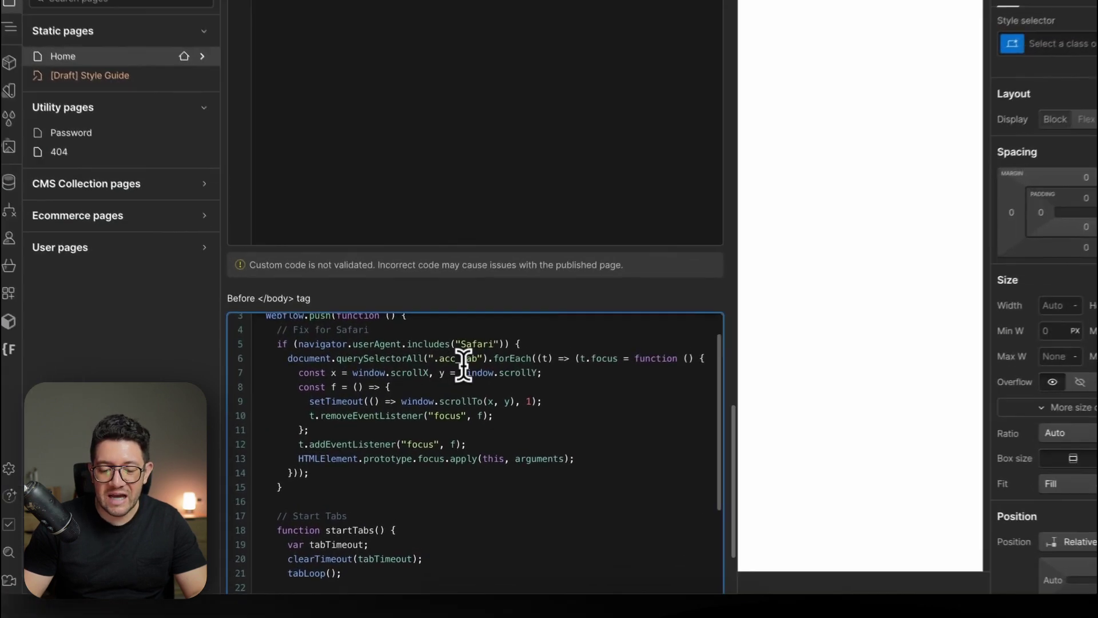
Check where the script uses the acc_tab and acc_tabs-menu class names, and close the page settings without editing the code
double_click(443, 387)
scroll(460, 422, down, 2)
scroll(479, 399, down, 5)
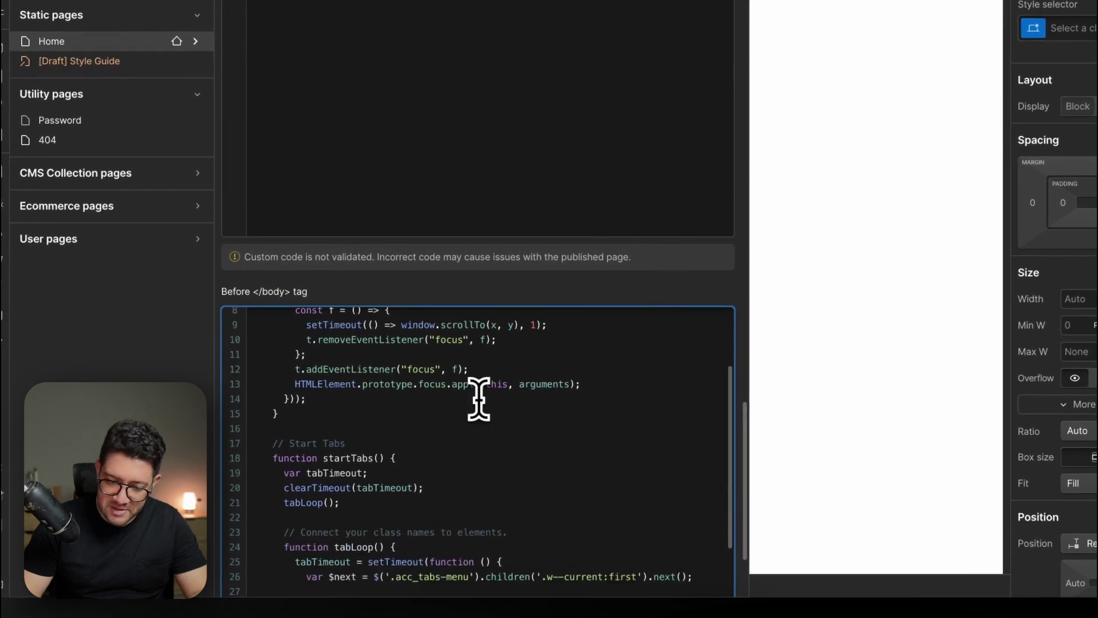
scroll(480, 399, up, 6)
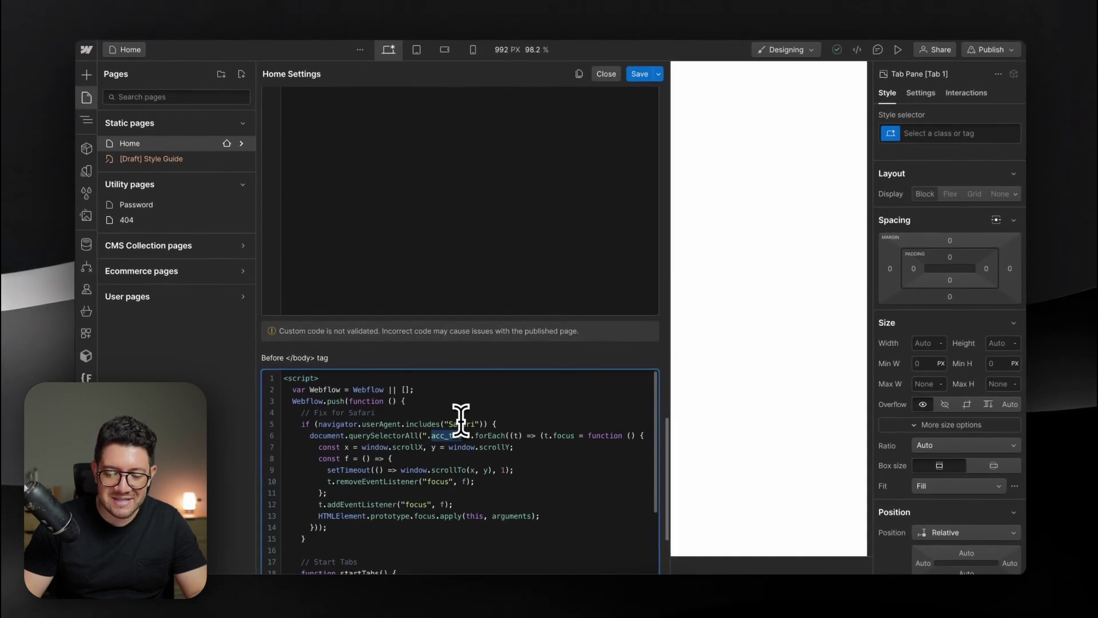
scroll(461, 420, down, 7)
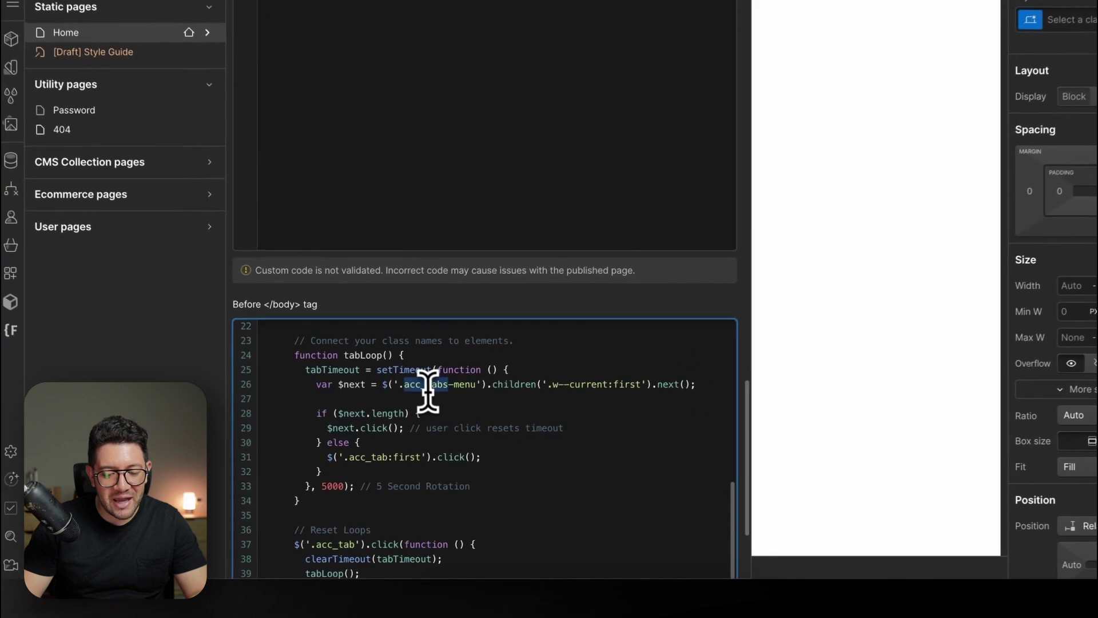
double_click(418, 422)
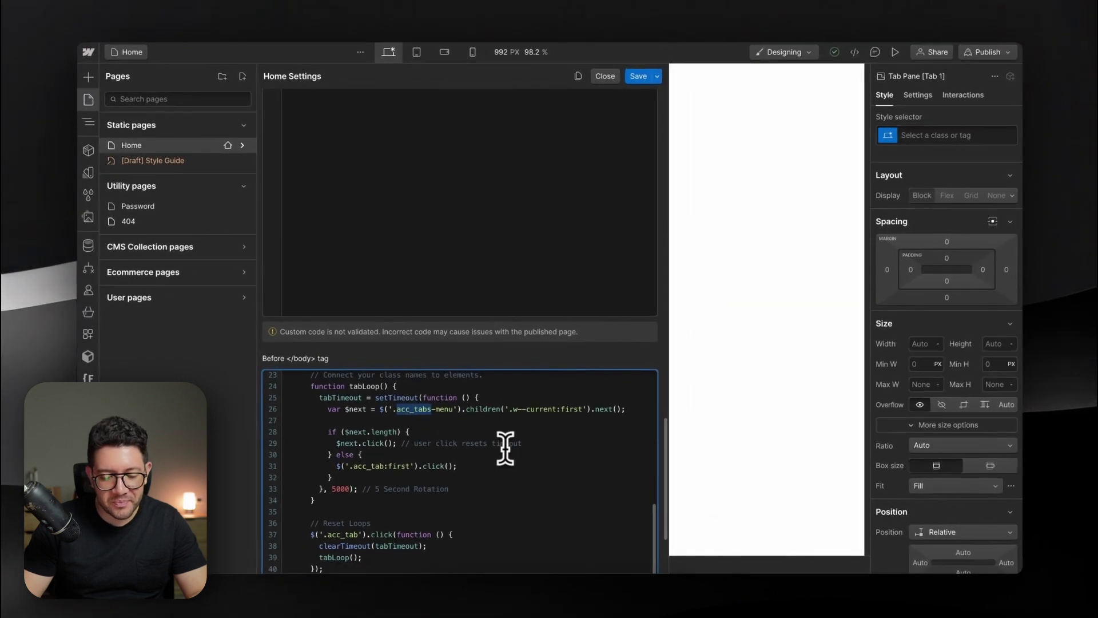
scroll(546, 467, down, 1)
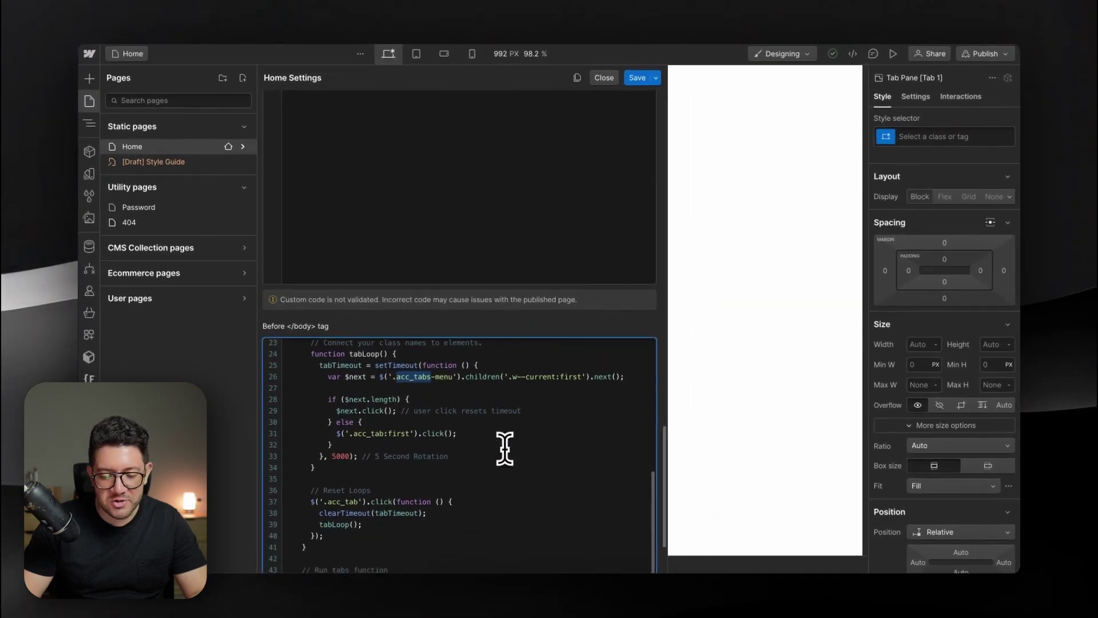
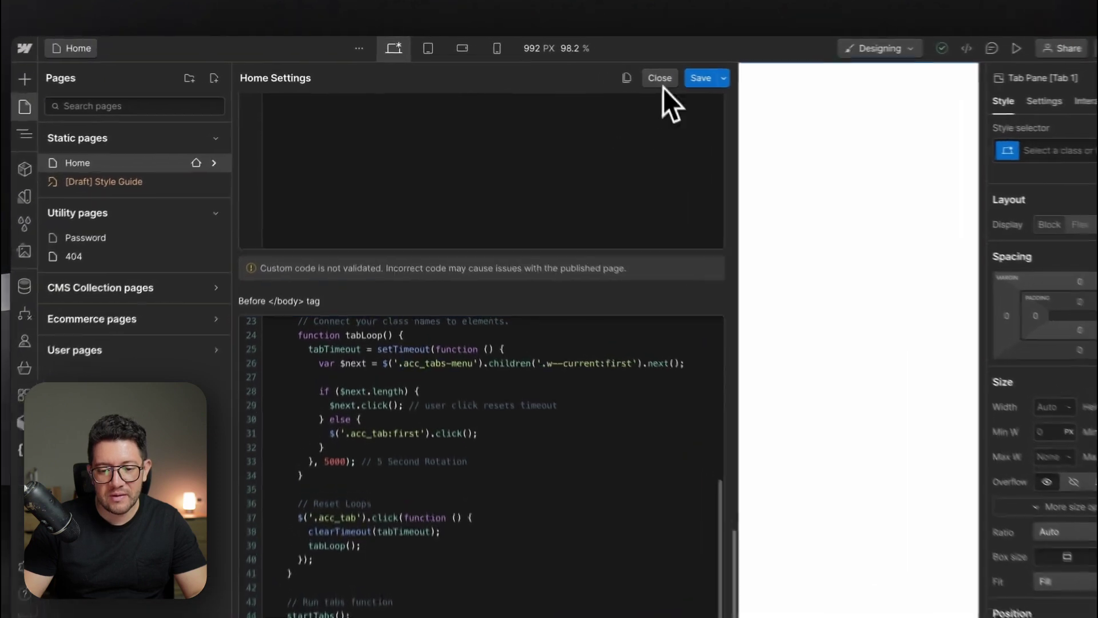
click(604, 77)
Assign the new class tab_pane to the Tab 1 pane inside acc_content
click(379, 316)
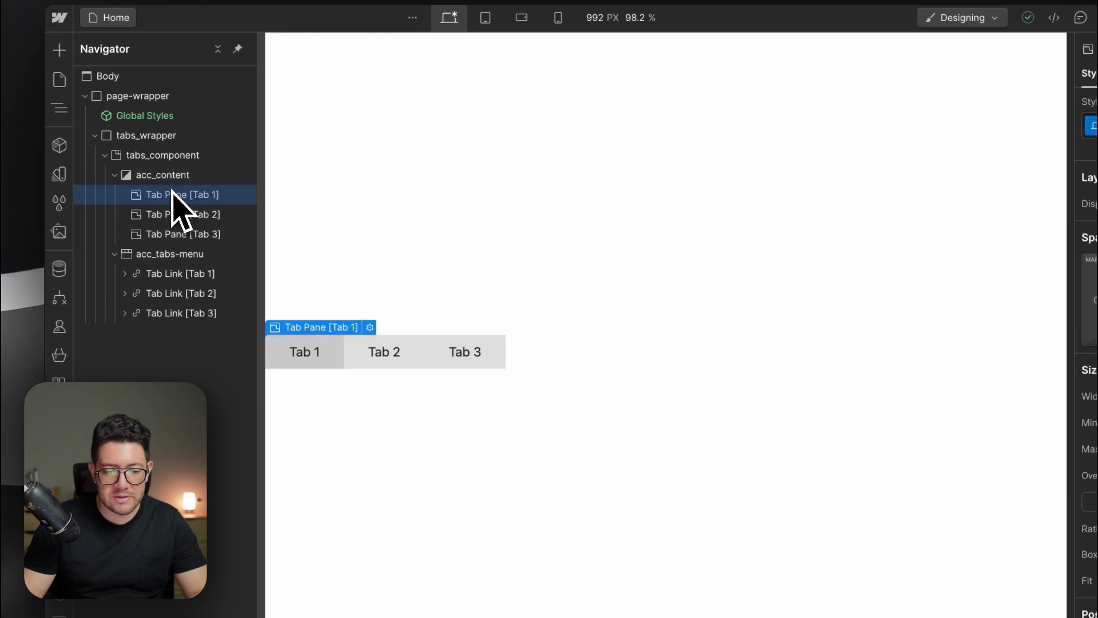
key(super+Return)
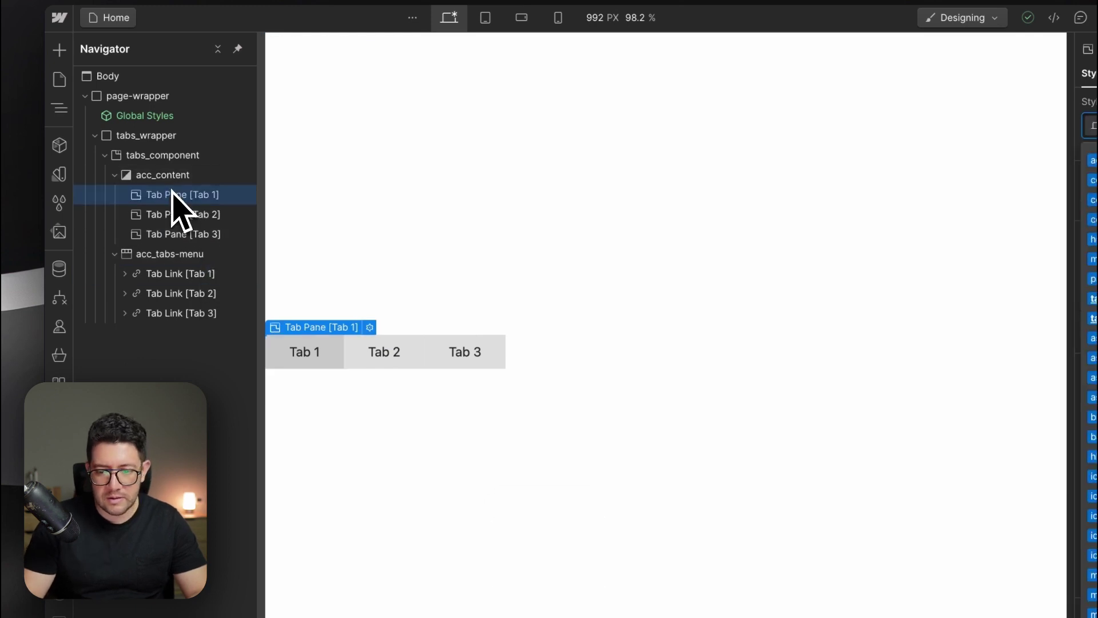
text(tab_t)
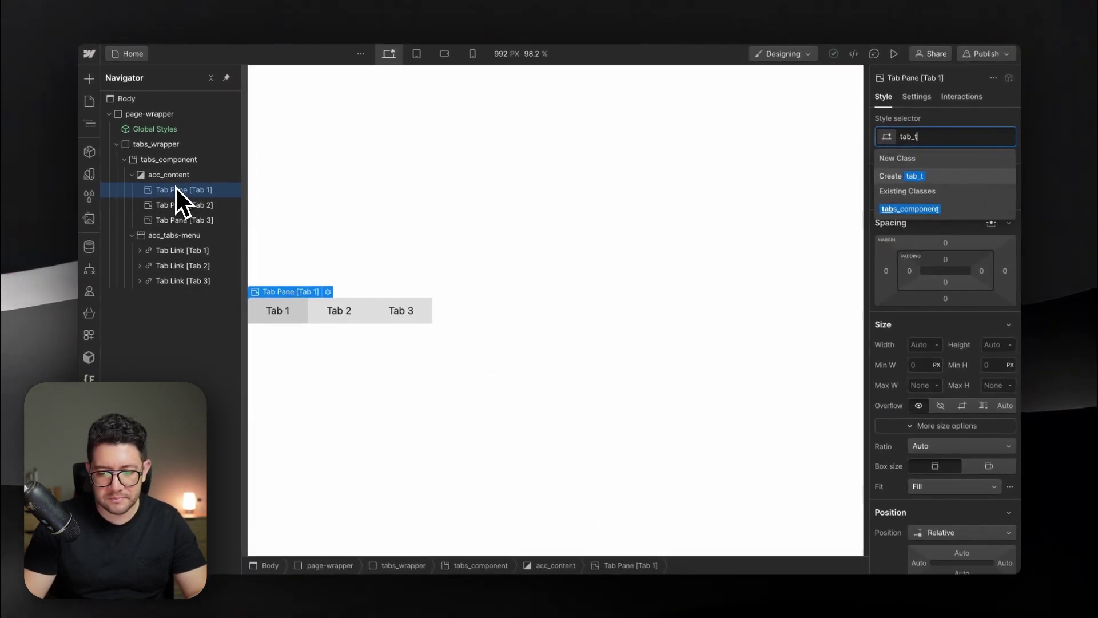
key(BackSpace)
text(pane)
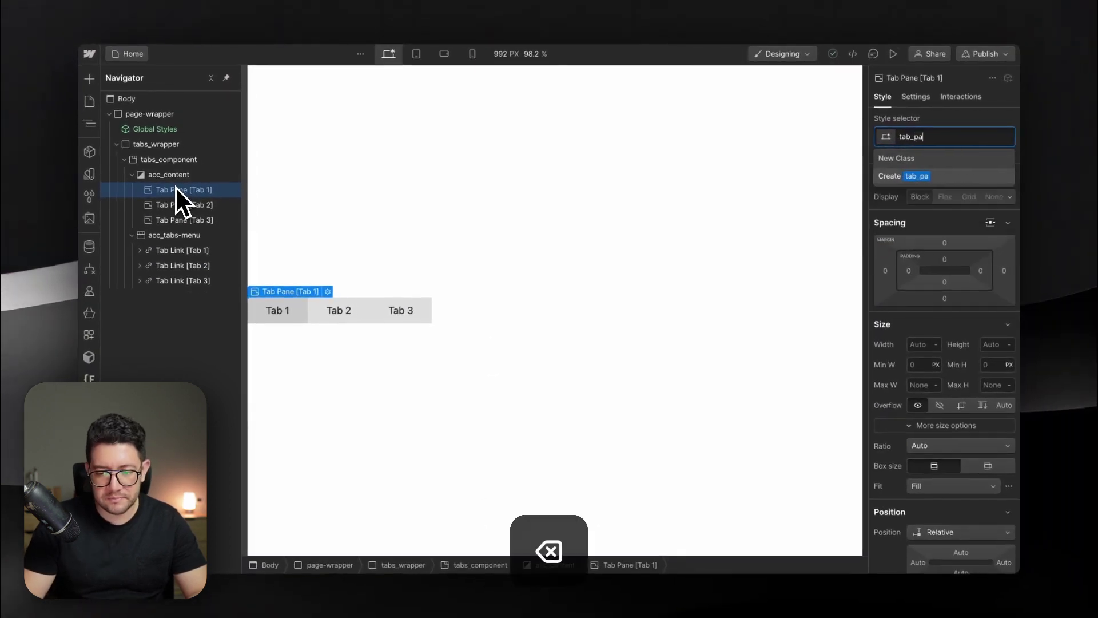
key(Return)
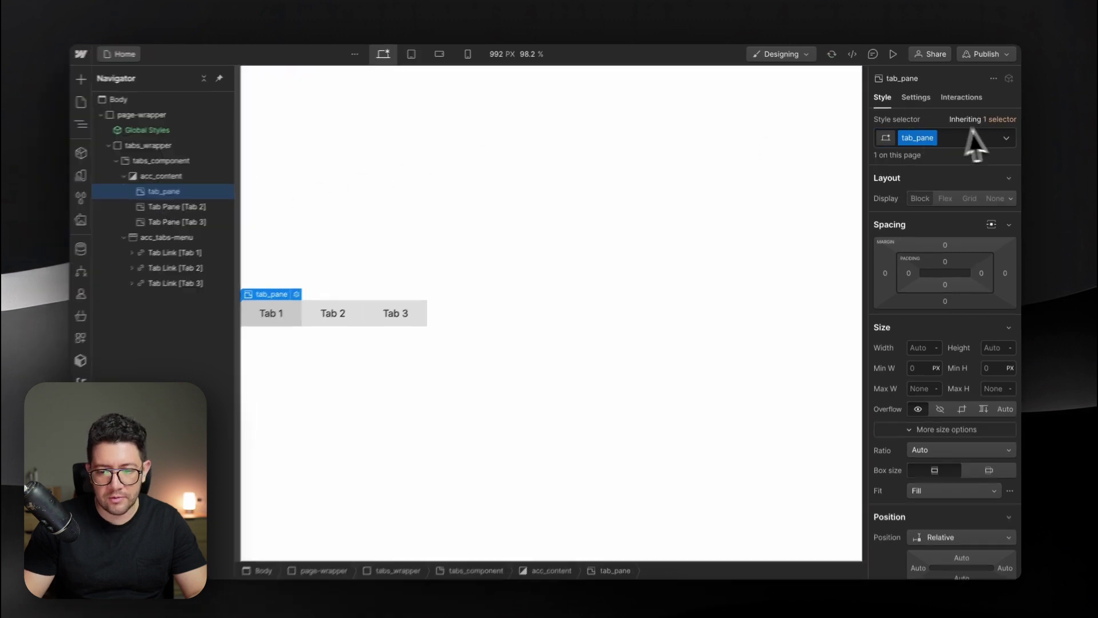
Apply the same tab_pane class to the Tab 2 and Tab 3 panes
double_click(915, 137)
key(super+c)
click(209, 206)
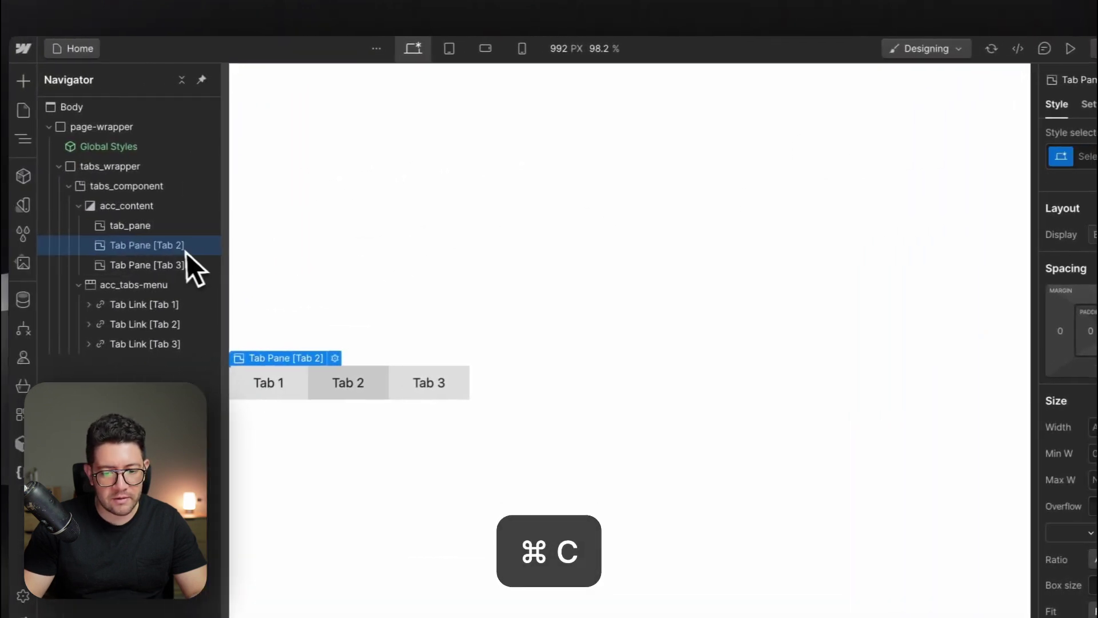
key(super+Return)
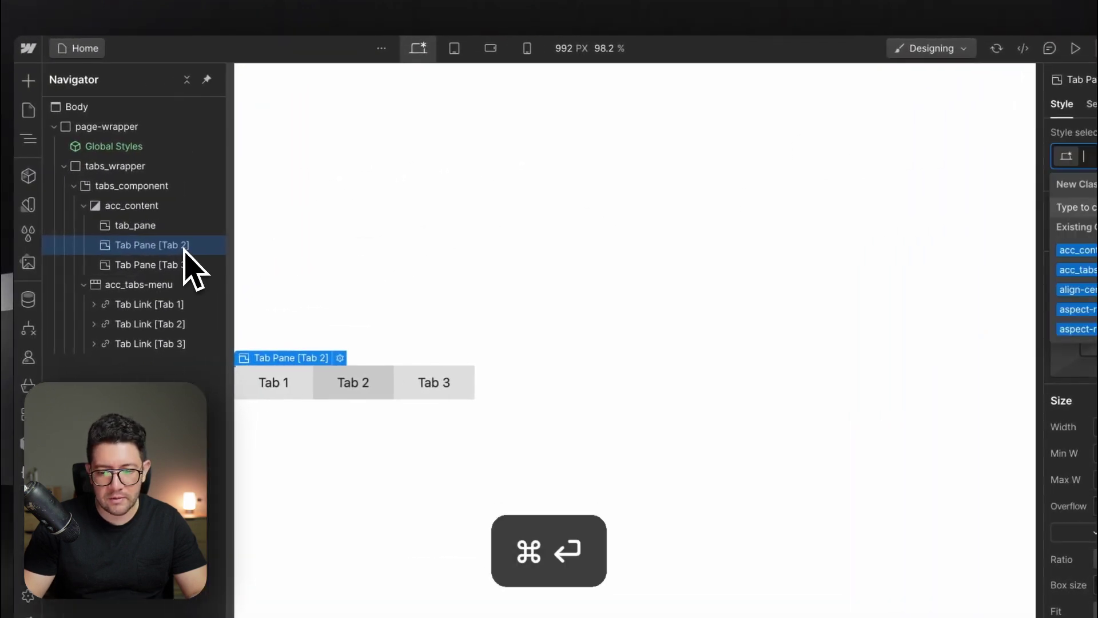
key(super+v)
key(Return)
click(175, 265)
key(super+Return)
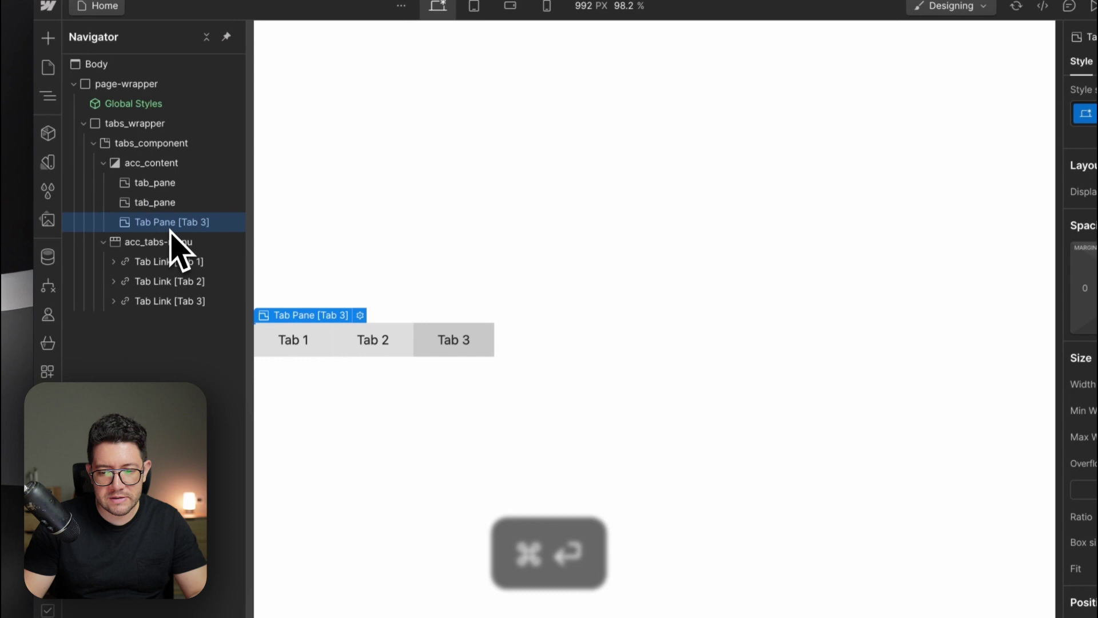
key(super+v)
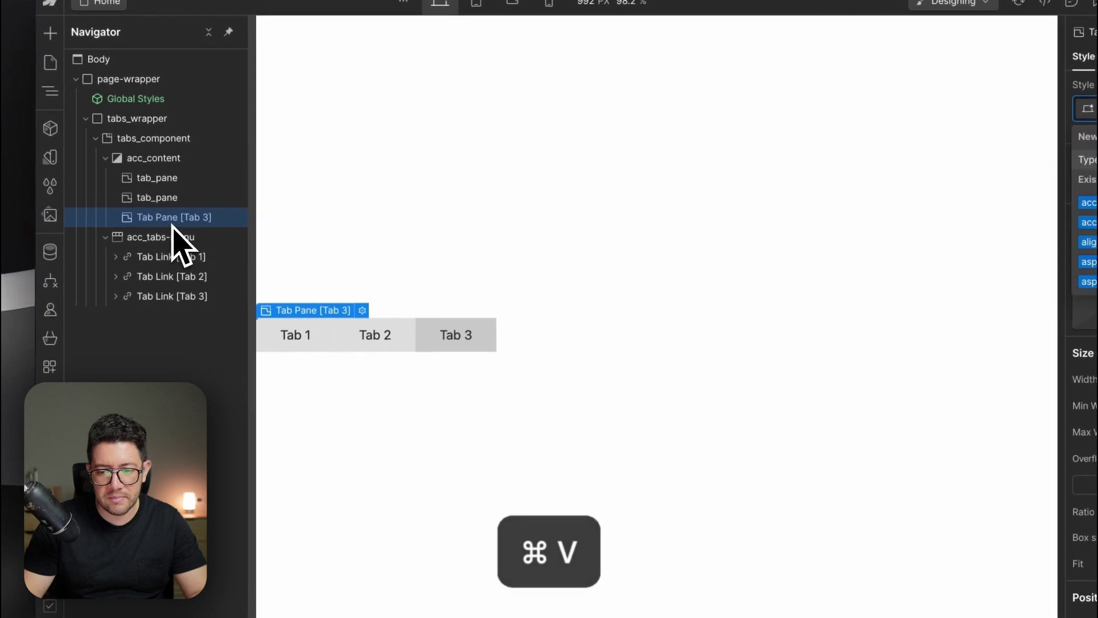
key(Return)
Assign the new class acc_tab to the Tab 1 link inside acc_tabs-menu and copy the class name
click(185, 255)
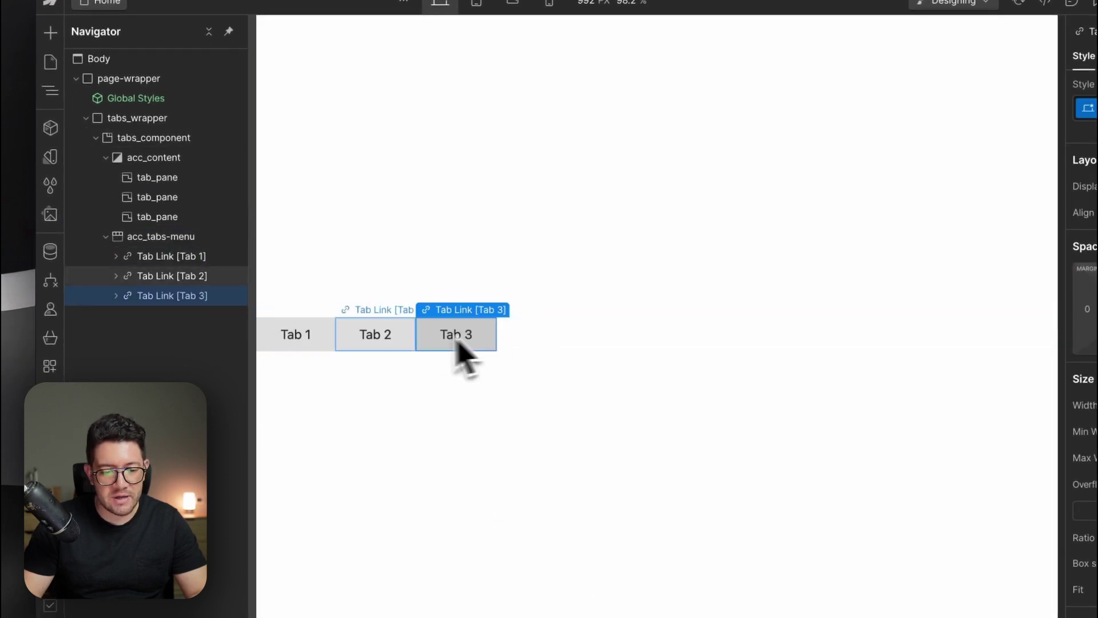
click(193, 257)
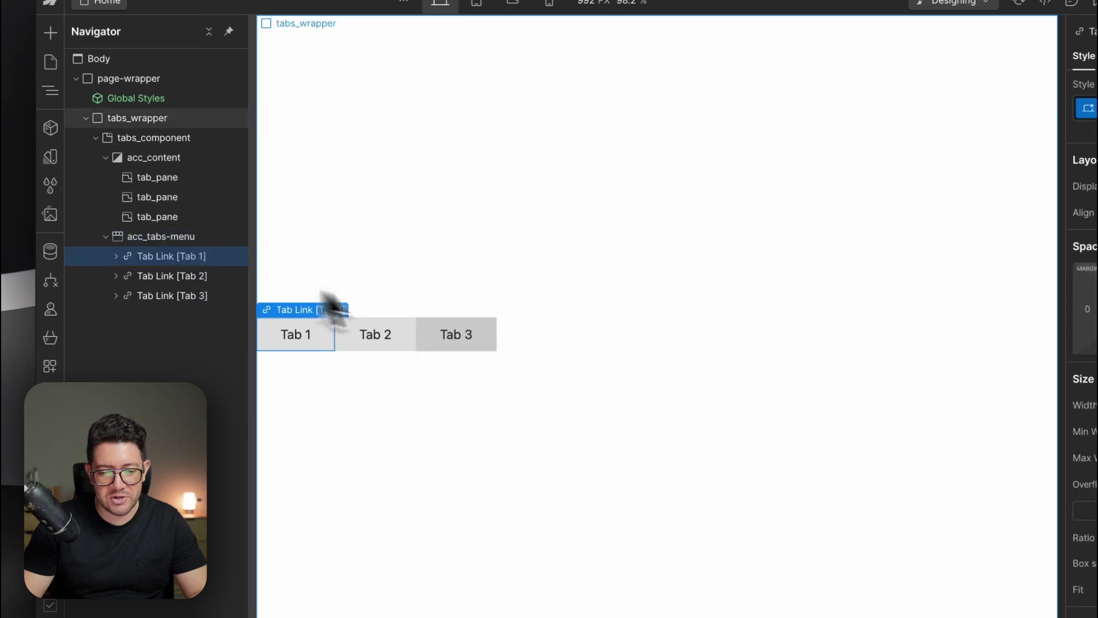
key(super+Return)
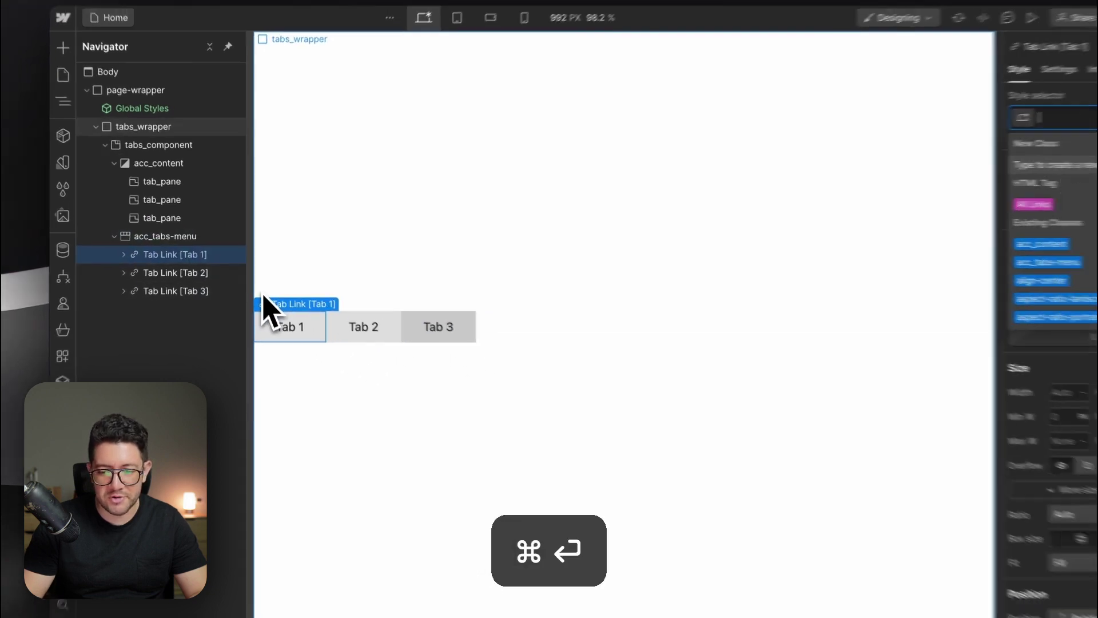
text(acc_)
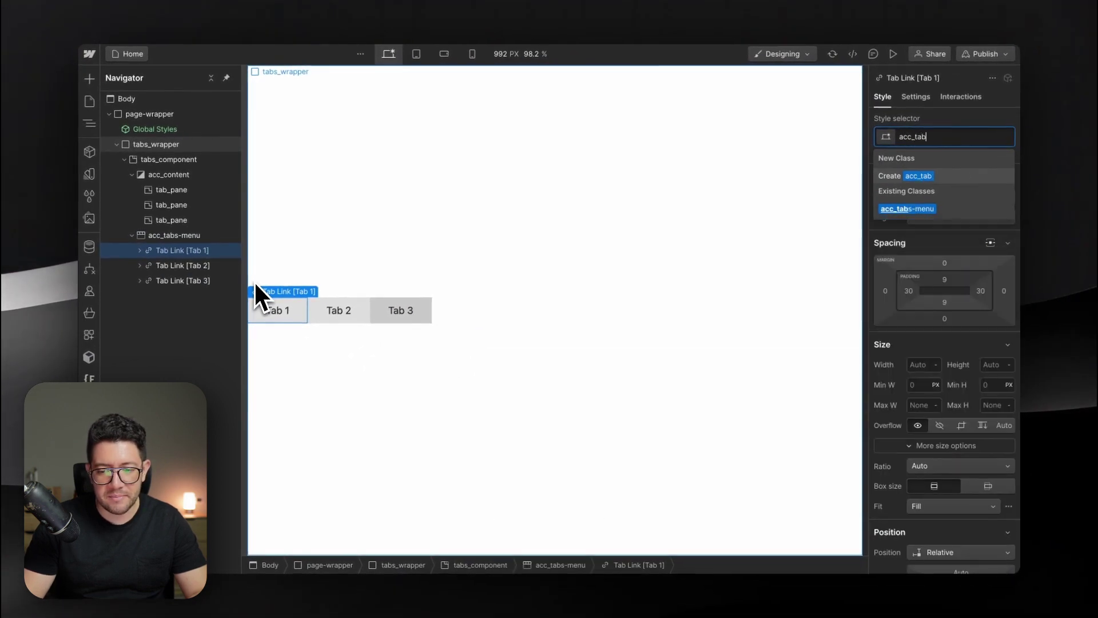
text(tab)
key(Return)
key(super+c)
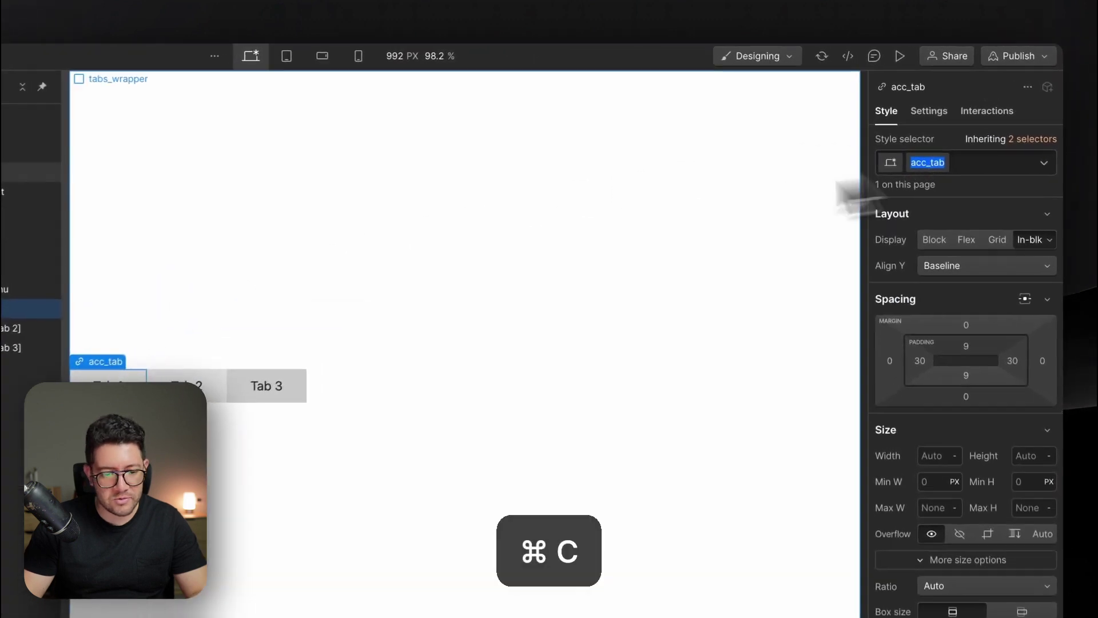
Apply the same acc_tab class to the Tab 2 and Tab 3 links
click(339, 310)
click(1087, 139)
key(super+v)
key(Return)
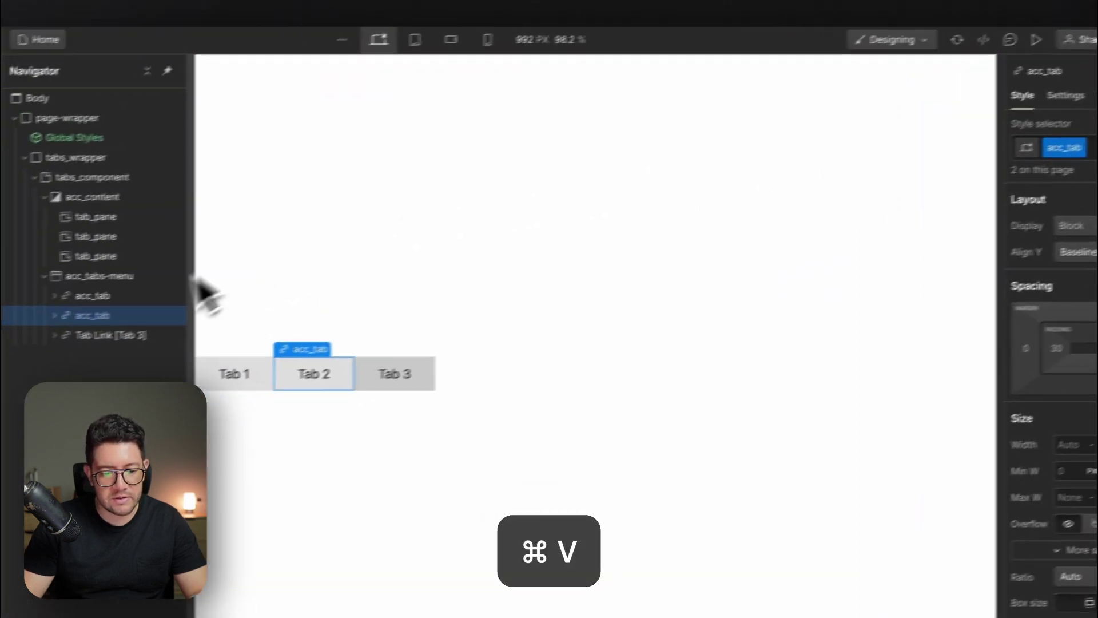
click(135, 336)
click(1093, 148)
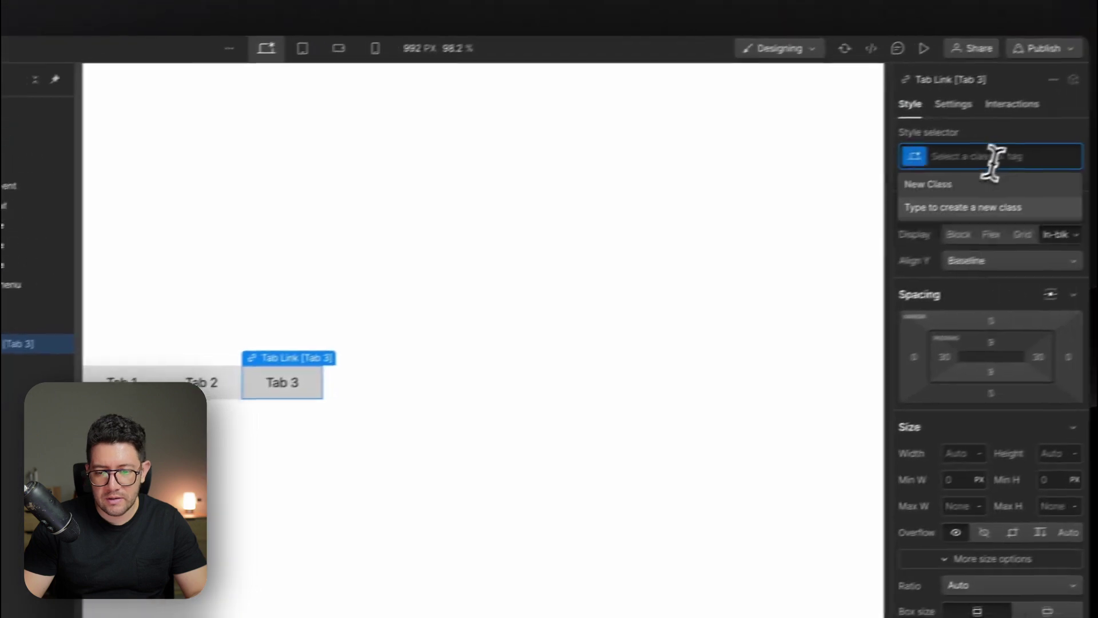
key(super+v)
key(Return)
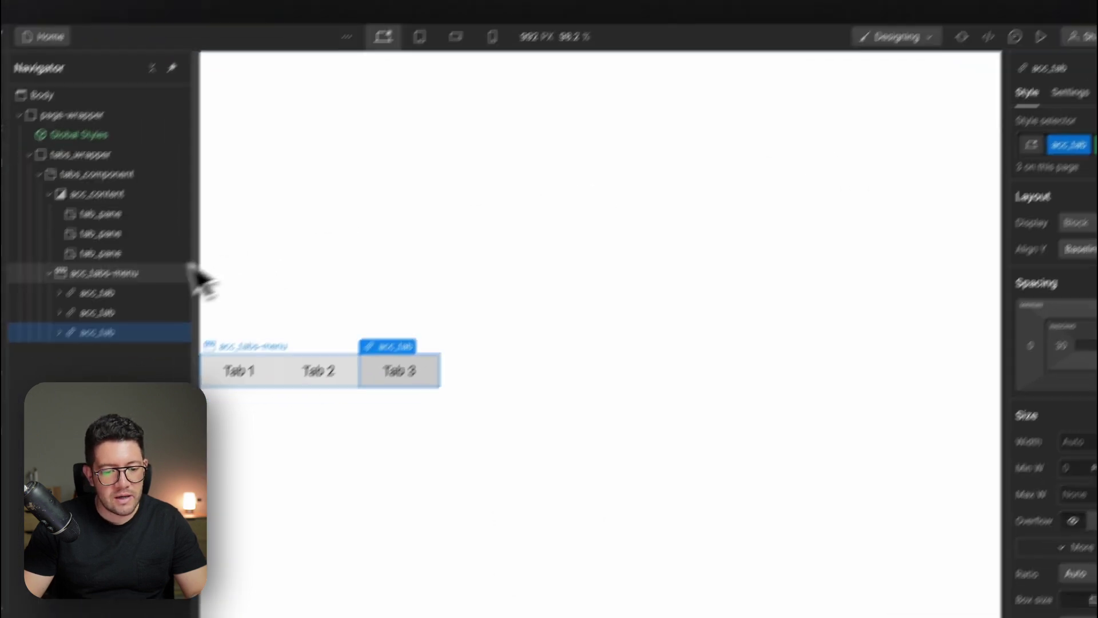
Add a fourth tab to the tabs component
click(34, 294)
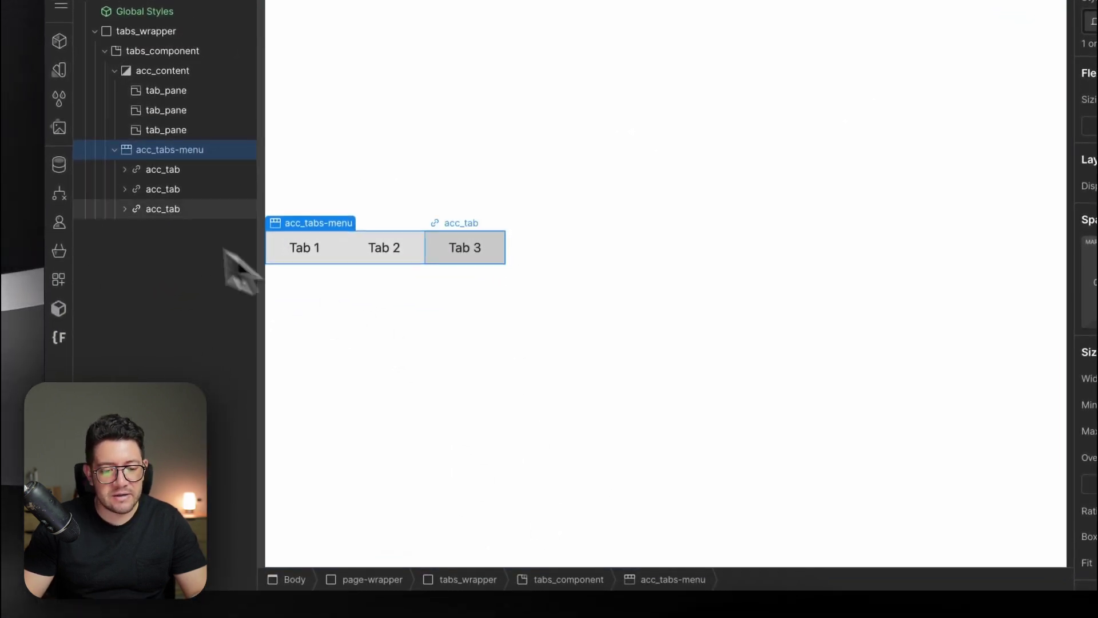
click(166, 209)
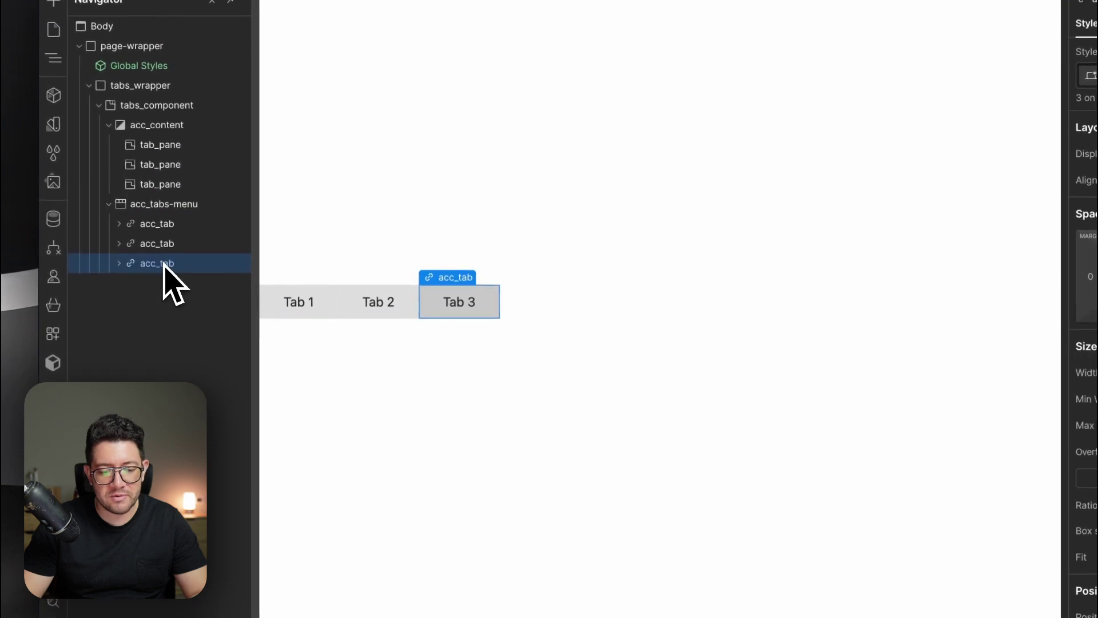
right_click(454, 283)
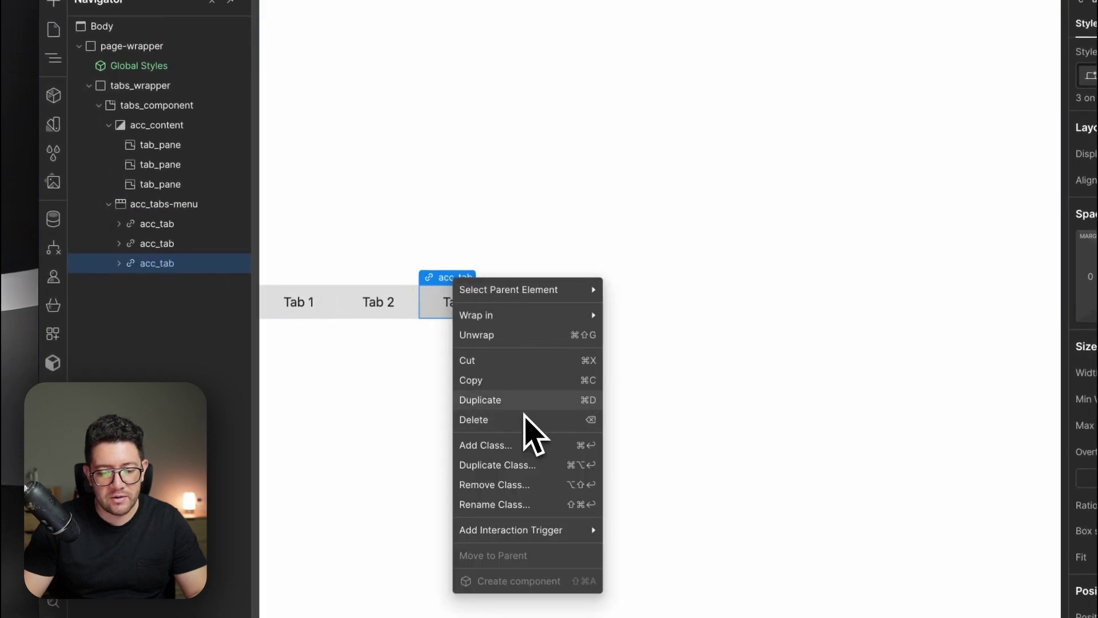
key(Escape)
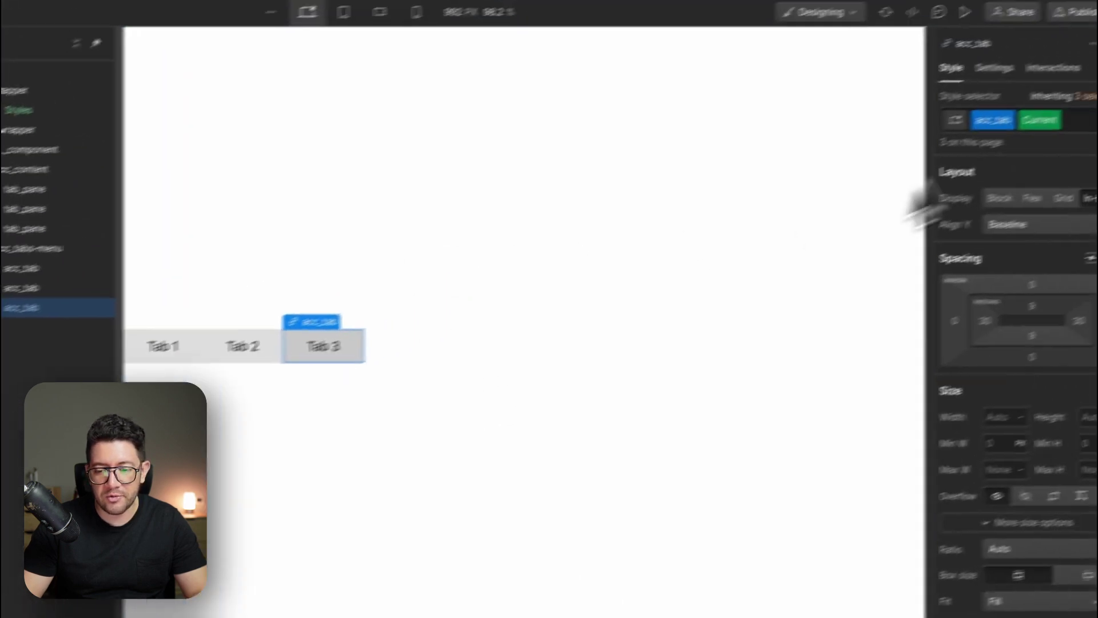
click(926, 96)
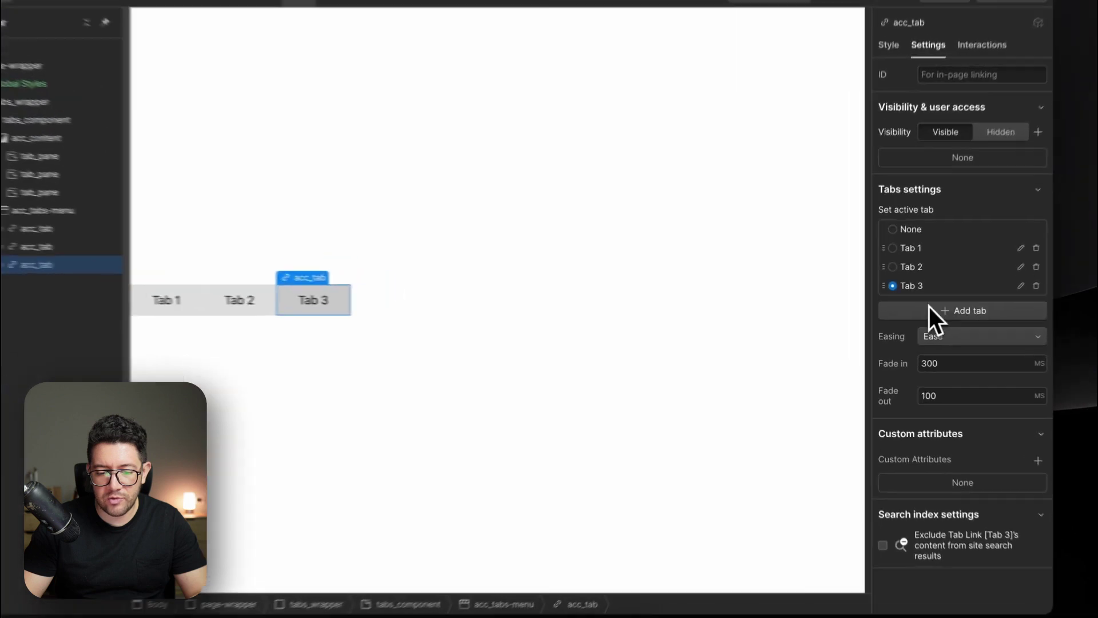
click(929, 318)
Apply the copied acc_tab class to the Tab 4 link
click(409, 349)
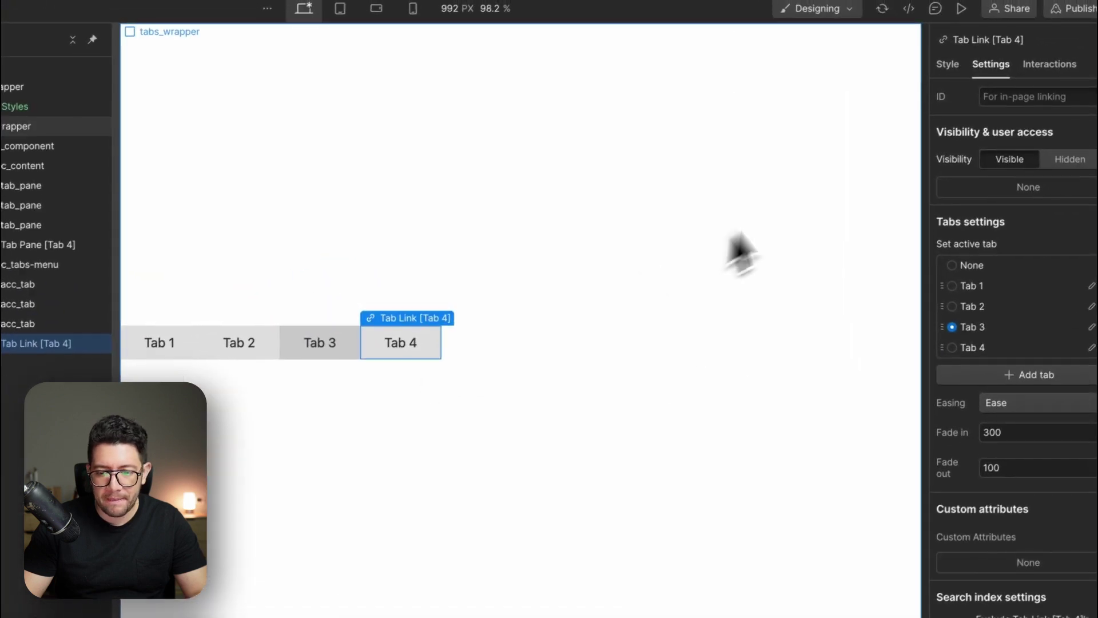
click(945, 60)
click(1052, 112)
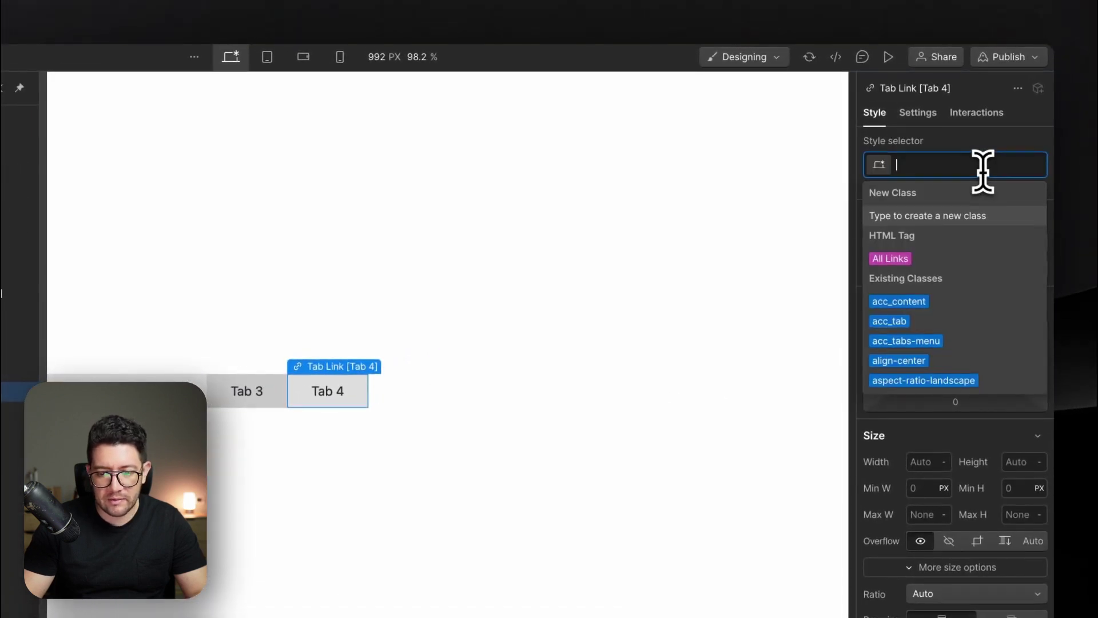
key(super+v)
key(Return)
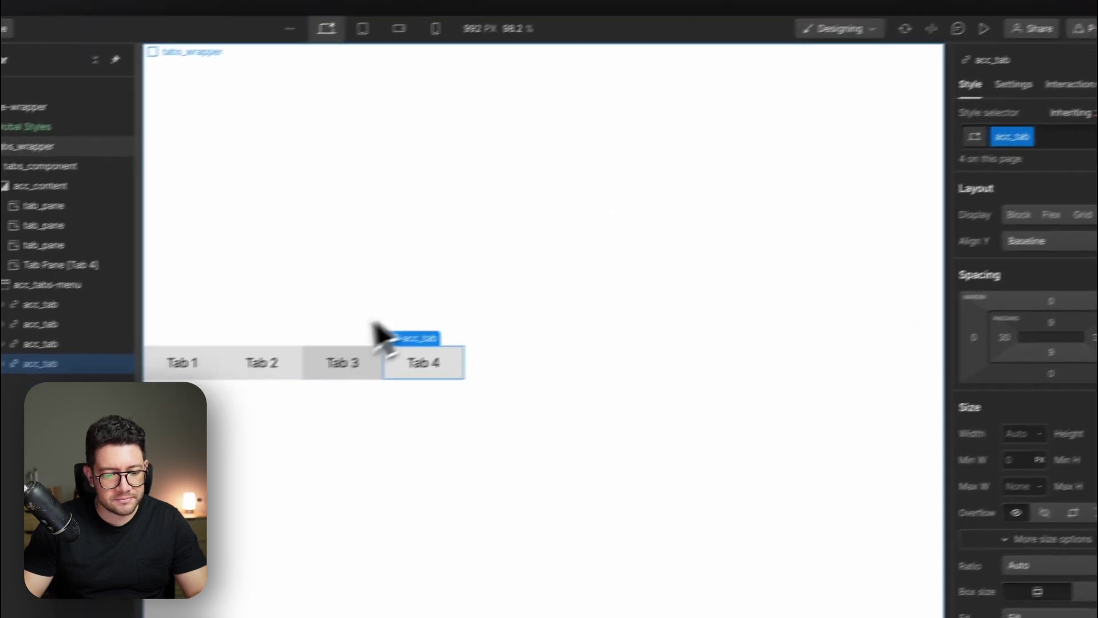
click(251, 346)
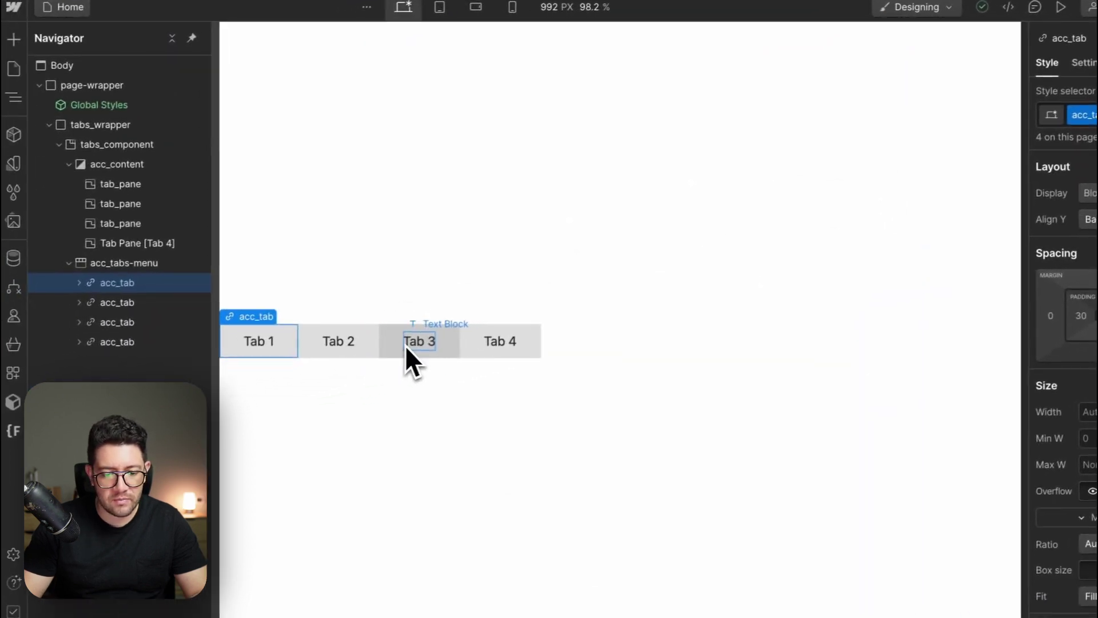
click(407, 345)
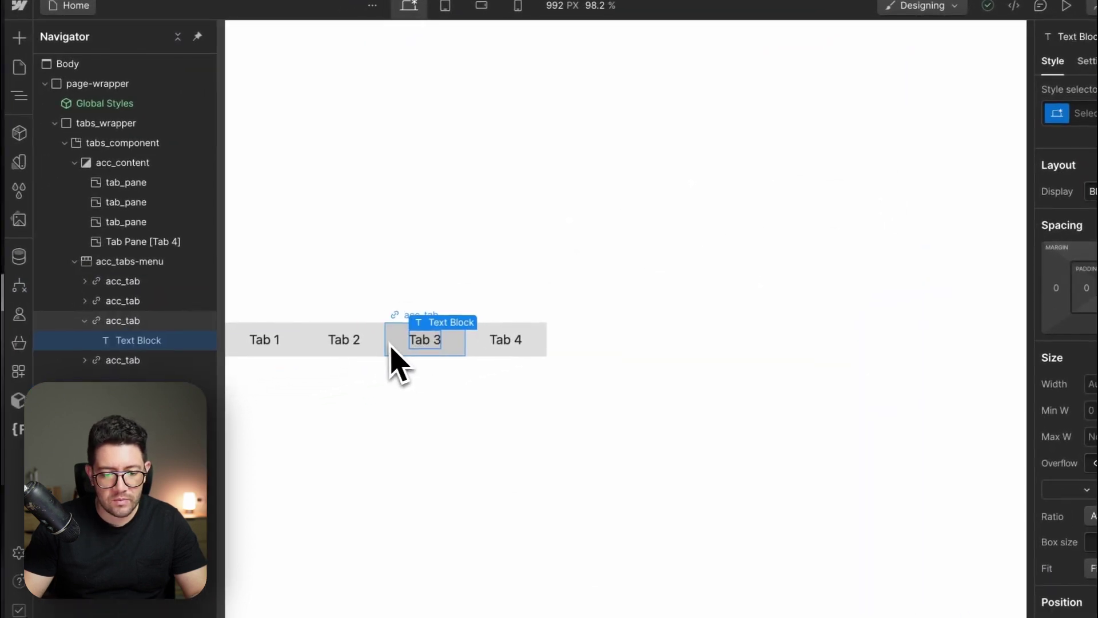
click(393, 350)
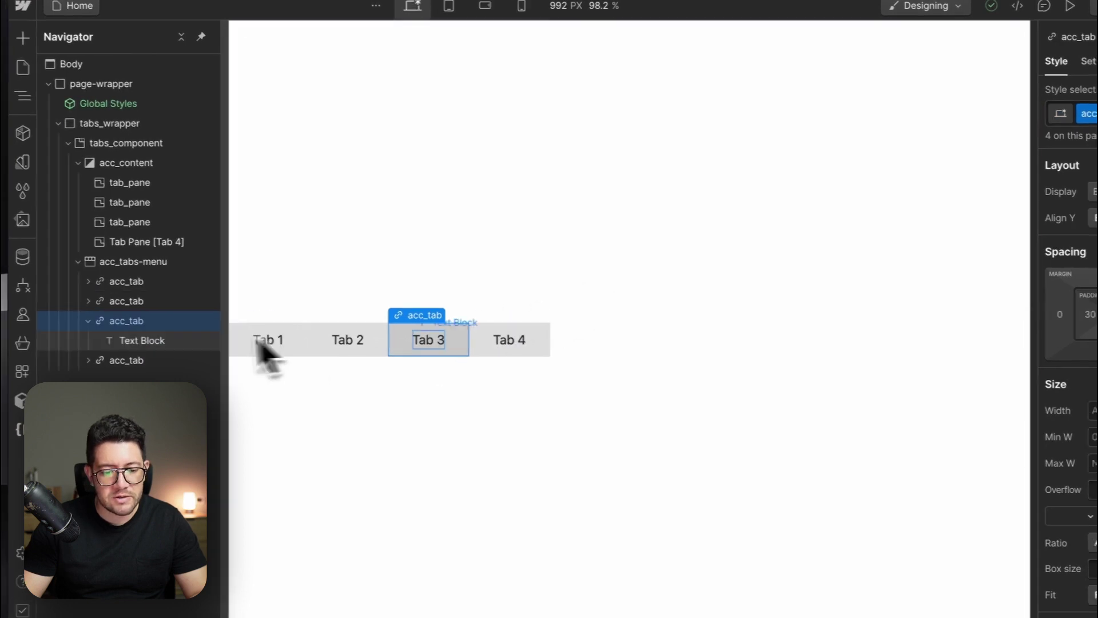
click(87, 308)
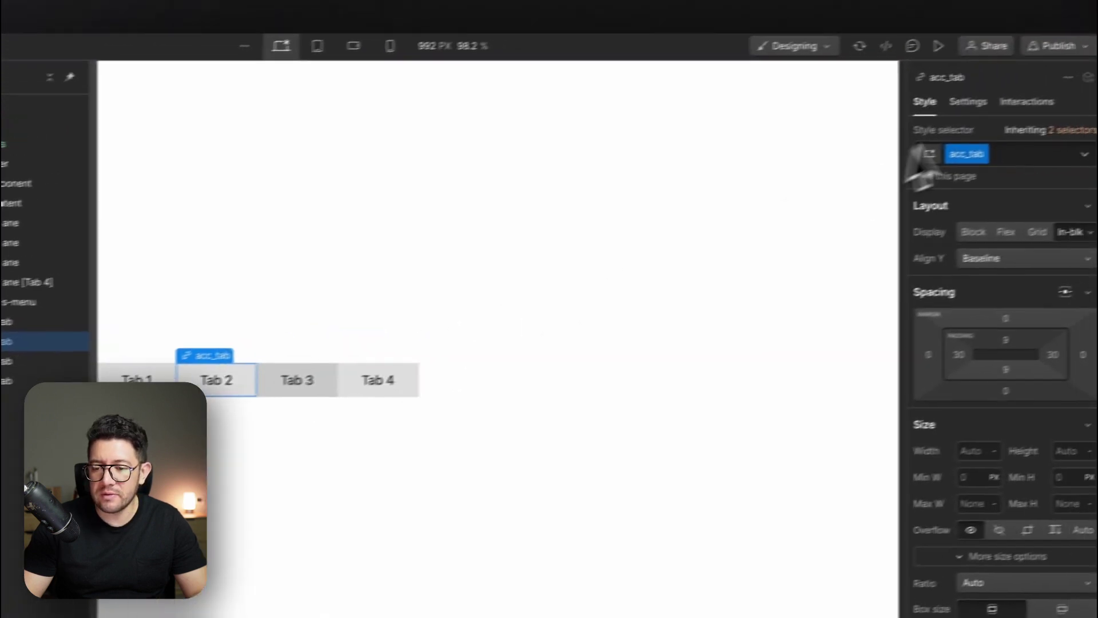
Publish the site to the webflow.io staging domain and test the automatic tab rotation on the live page, starting from Tab 2
click(1048, 44)
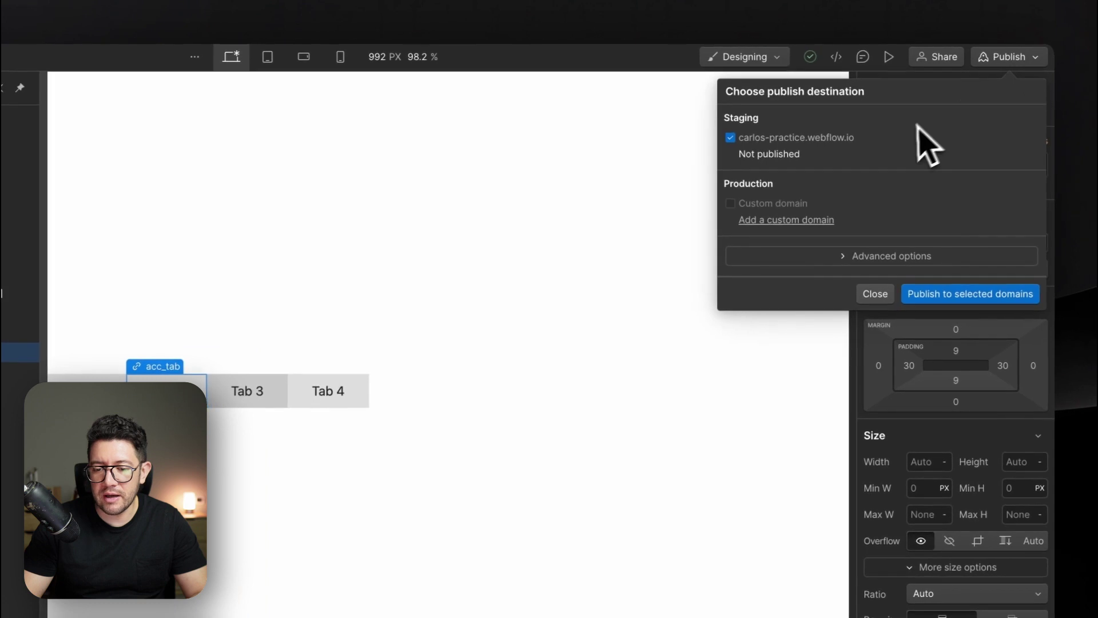
click(944, 293)
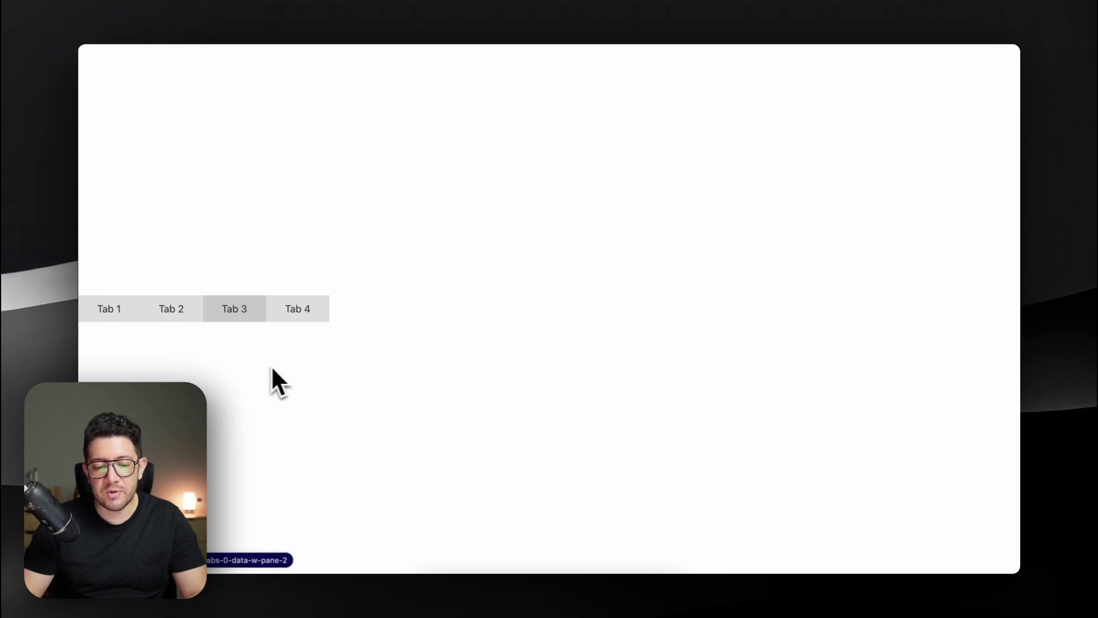
click(169, 308)
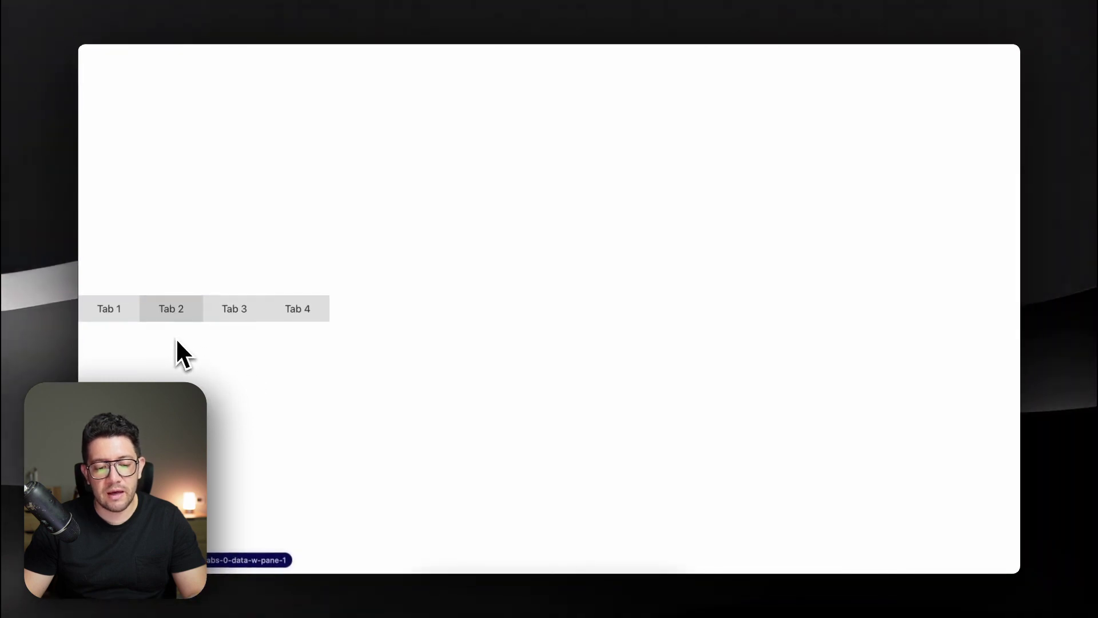
key(Right)
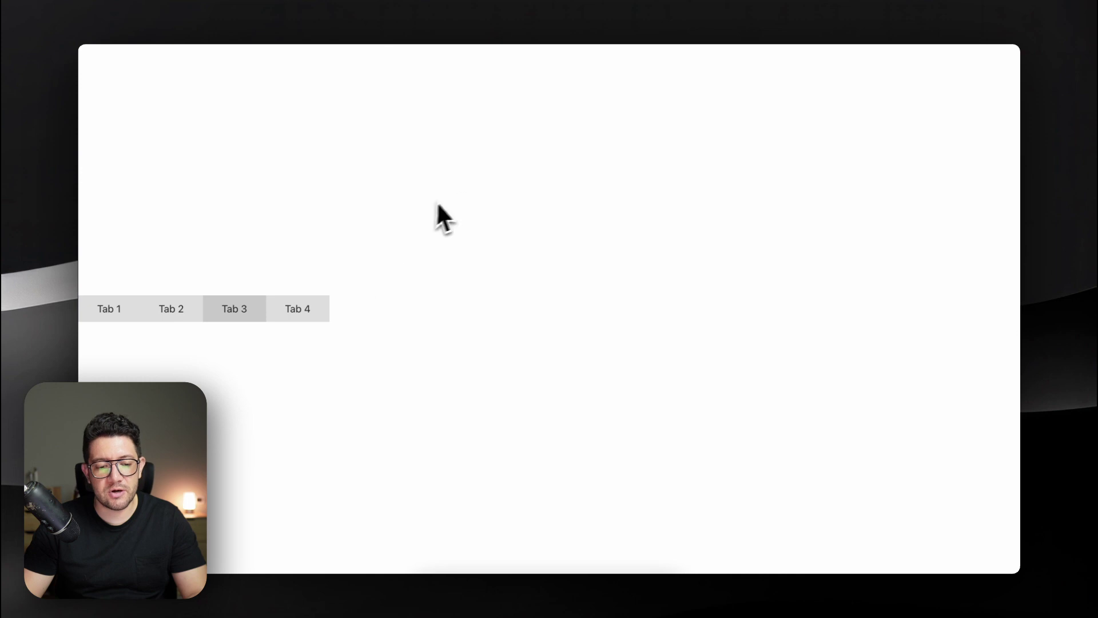
Return to the practice site's Webflow designer and insert a Div Block inside the first tab_pane
mouse_move(125, 177)
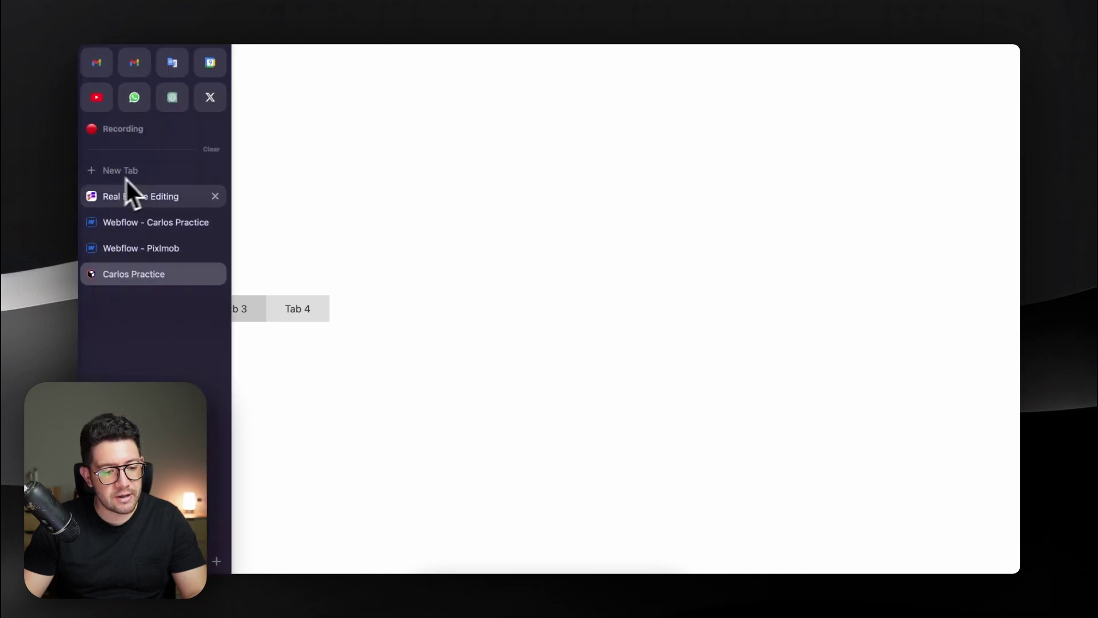
click(132, 224)
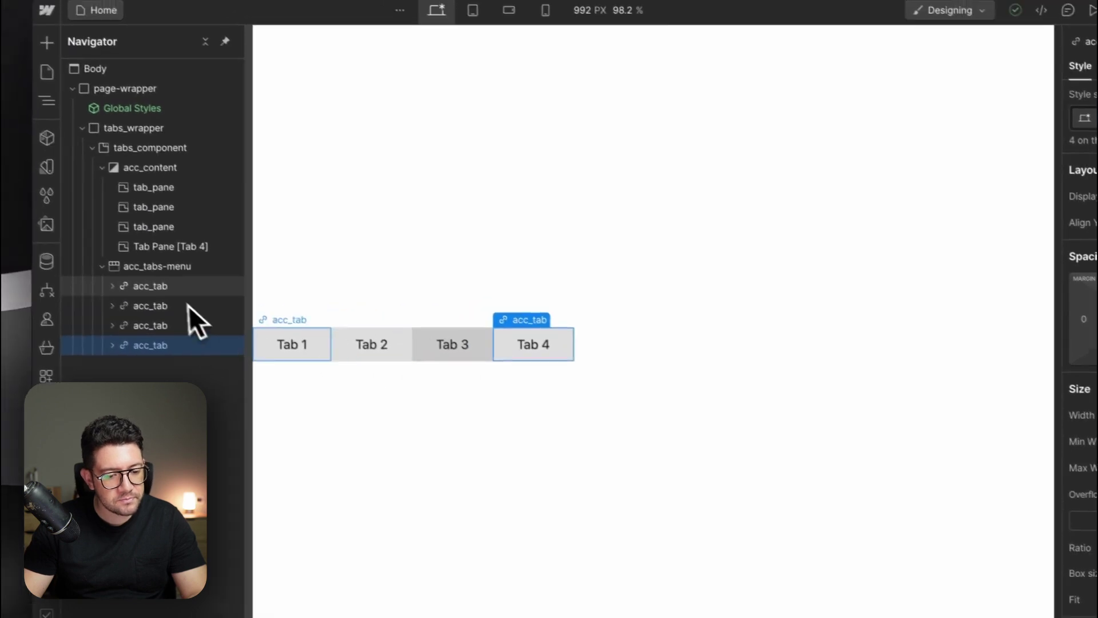
click(131, 272)
click(82, 272)
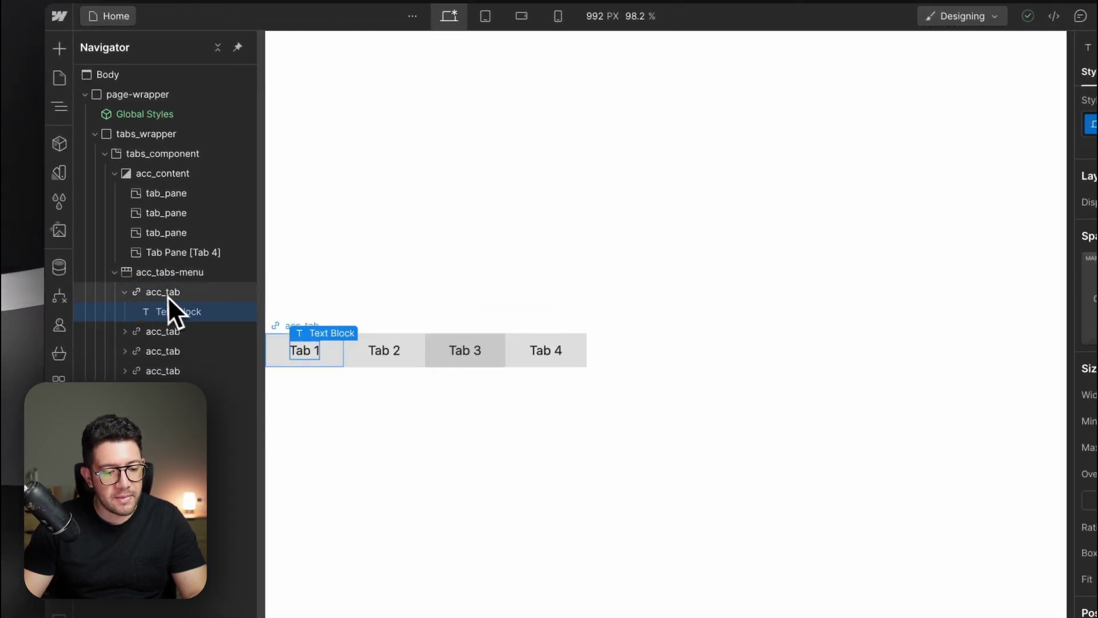
click(184, 195)
key(super+k)
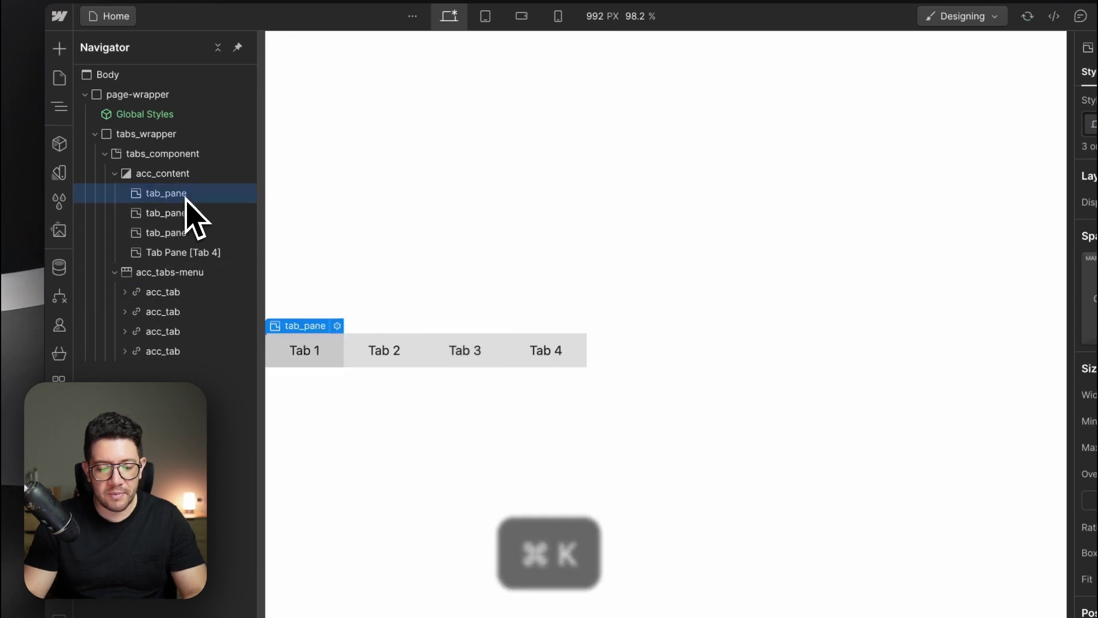
text(di)
key(Return)
Assign the new class pane_img-w to the Div Block in the first tab_pane
key(super+Return)
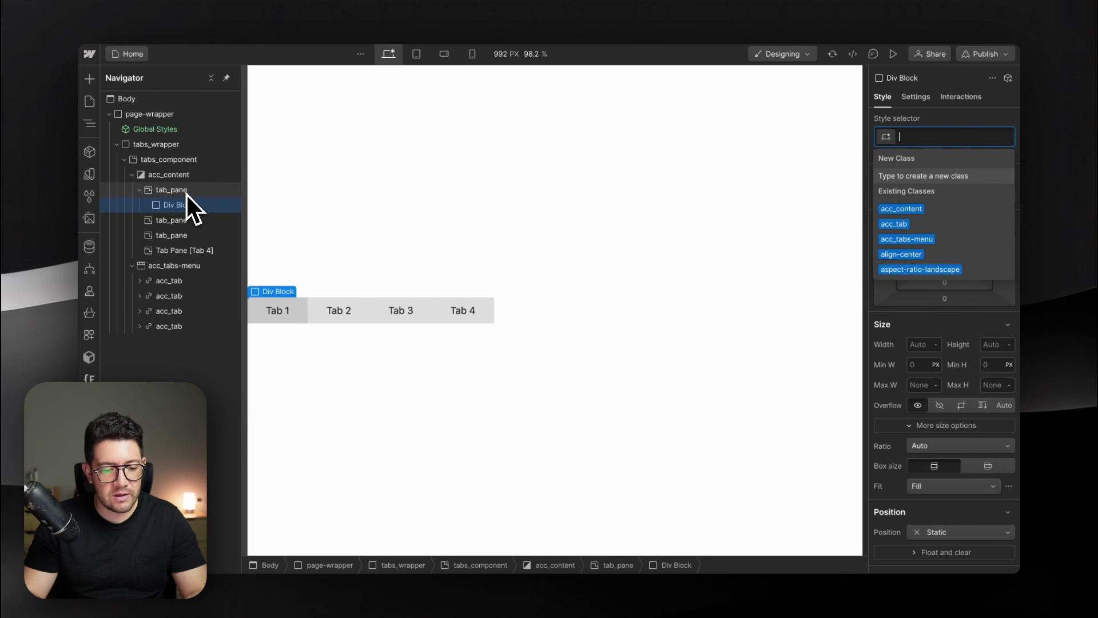
key(BackSpace)
text(pabe)
key(BackSpace)
key(BackSpace)
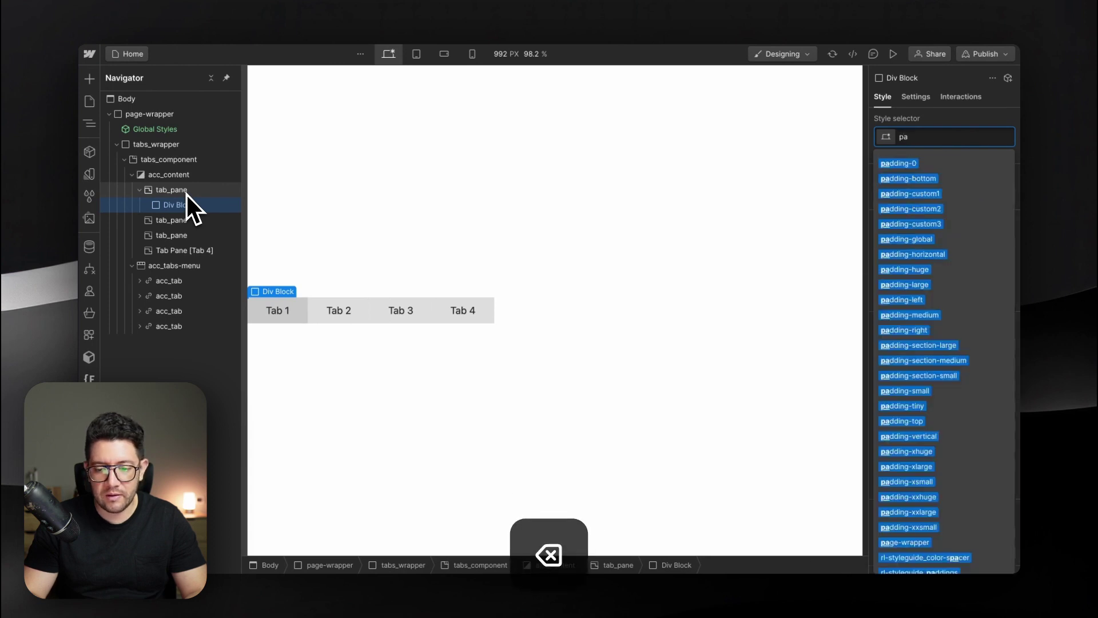
text(ne_img)
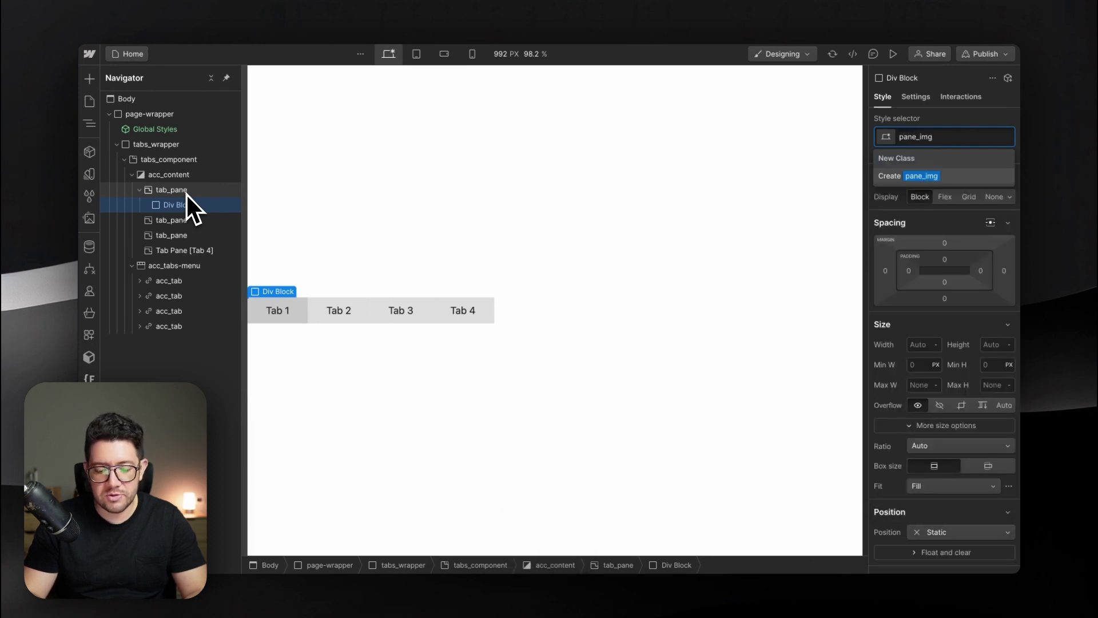
text(-w)
key(Return)
Insert an Image element inside pane_img-w and assign it the new class pane_img
key(super+k)
key(BackSpace)
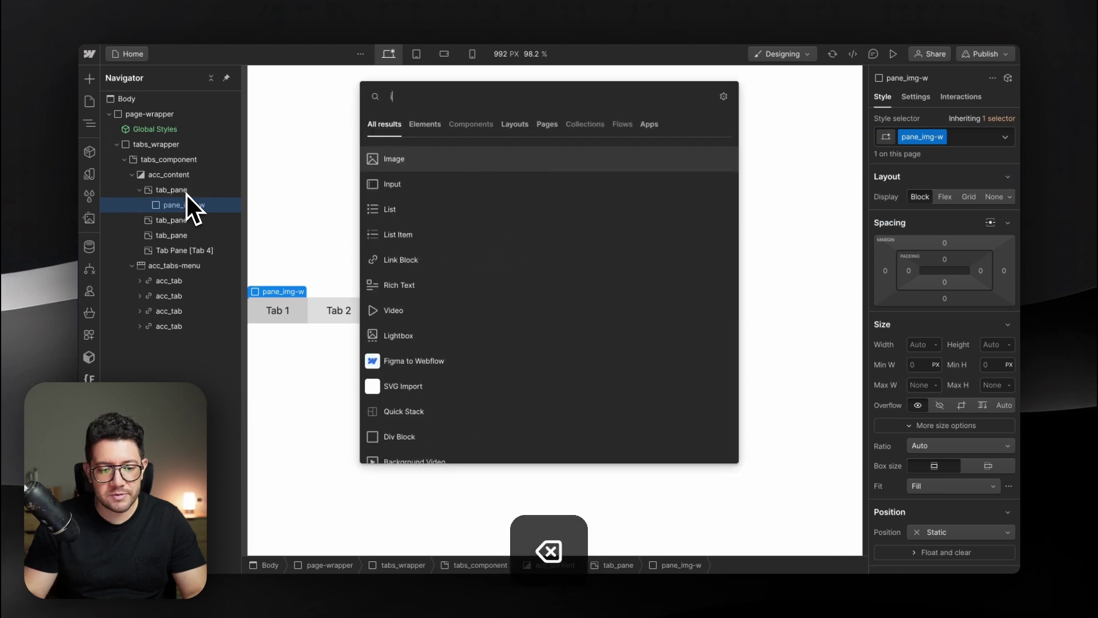
text(image)
key(super+Return)
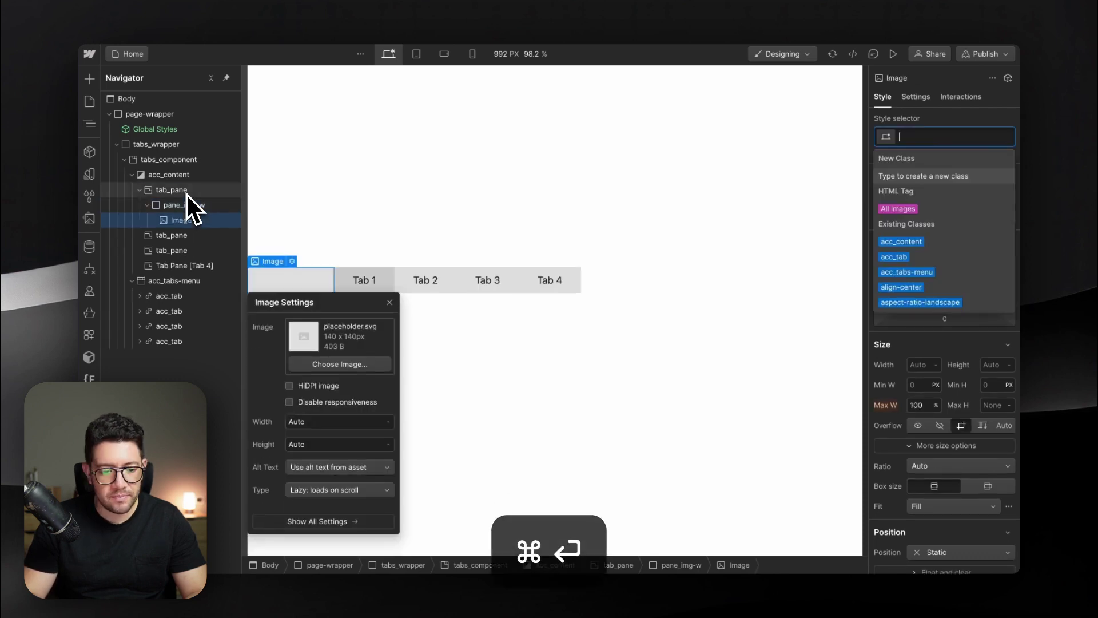
text(pagn)
key(BackSpace)
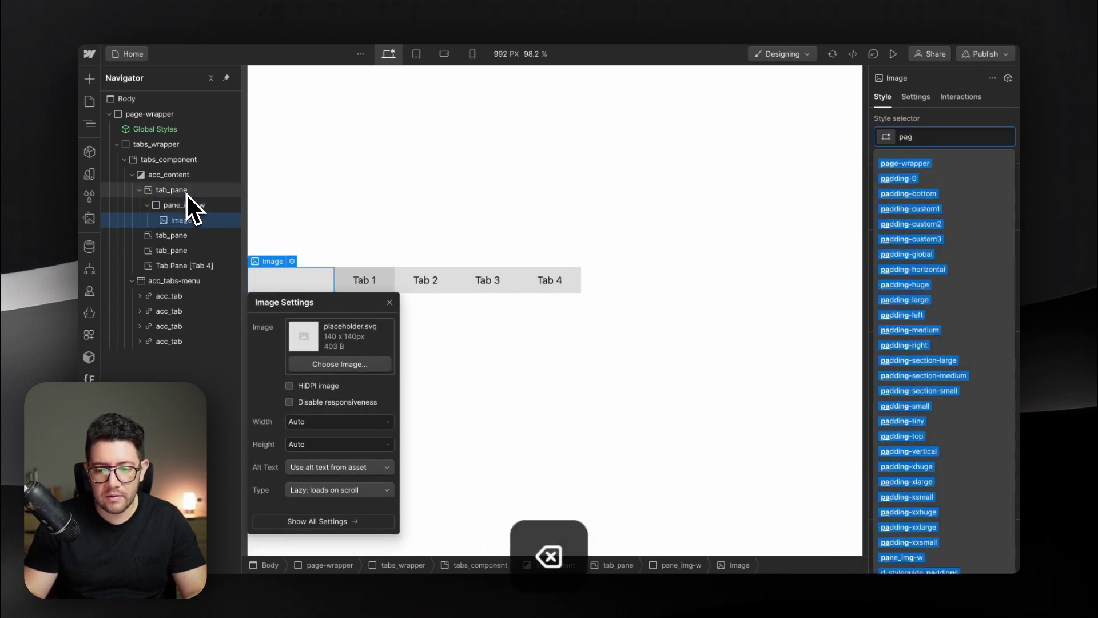
key(BackSpace)
text(ne_im)
key(Return)
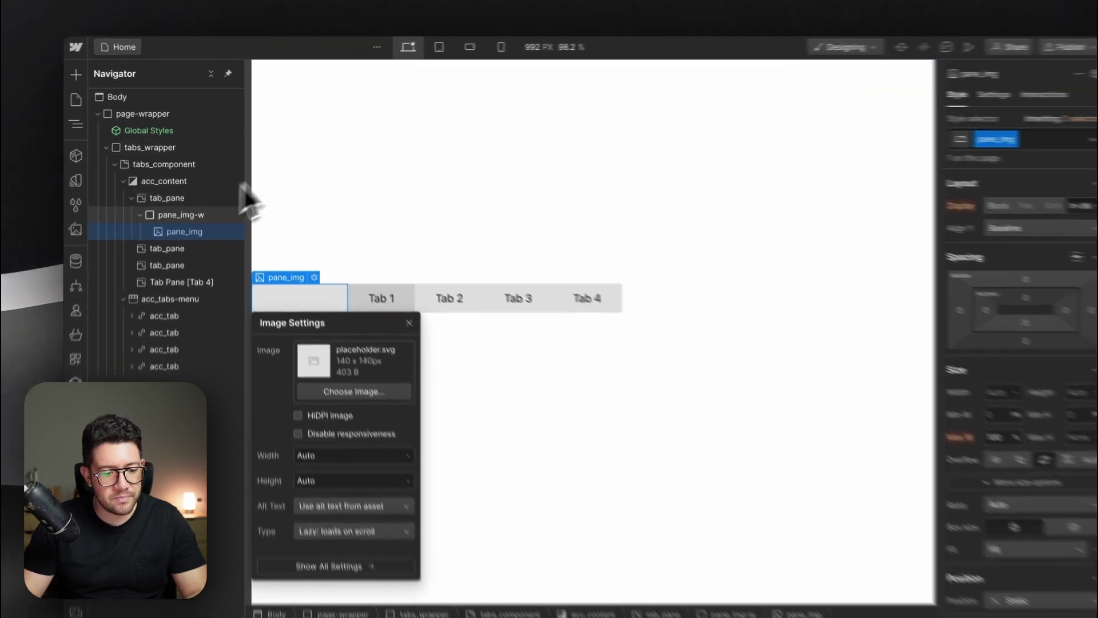
Set a width on acc_content, and give acc_tabs-menu a width of 100% with a maximum width of 40%
click(184, 204)
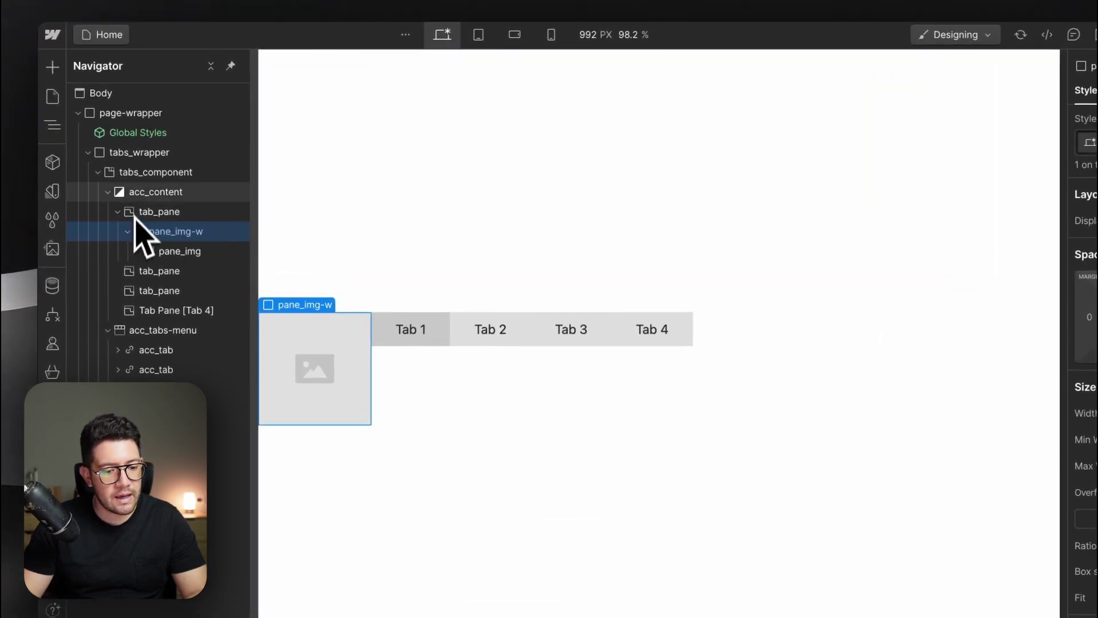
click(148, 194)
click(1022, 458)
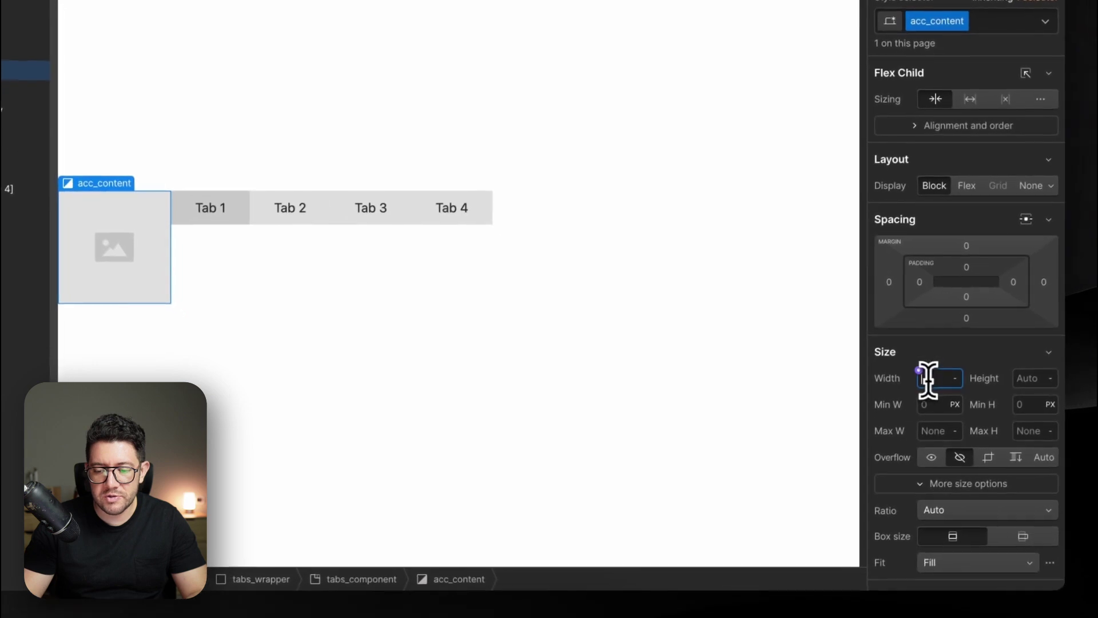
key(BackSpace)
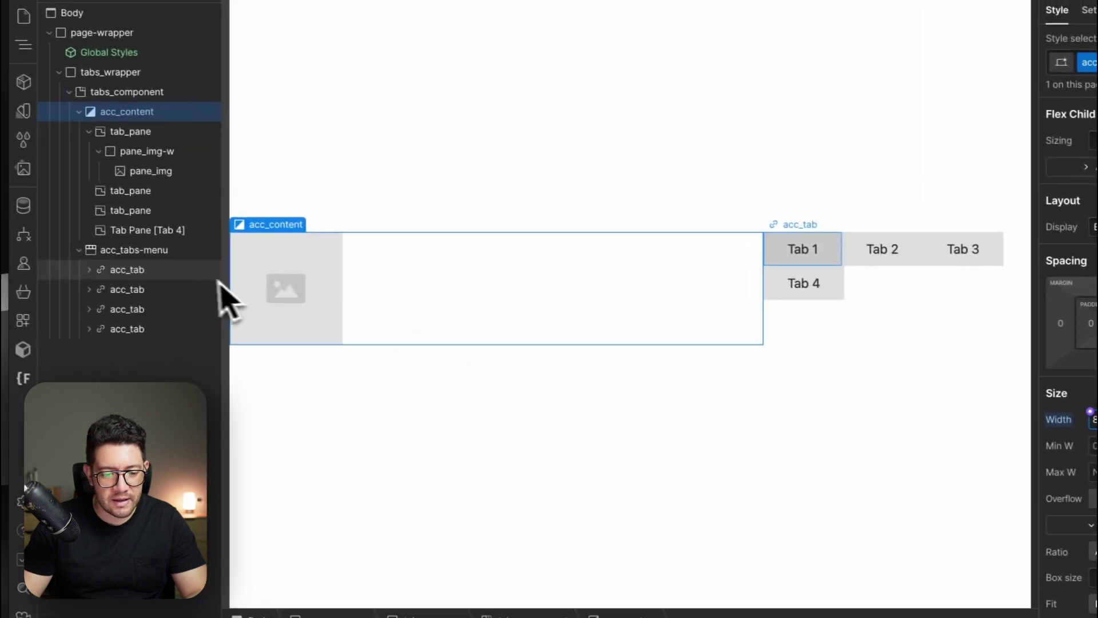
click(129, 238)
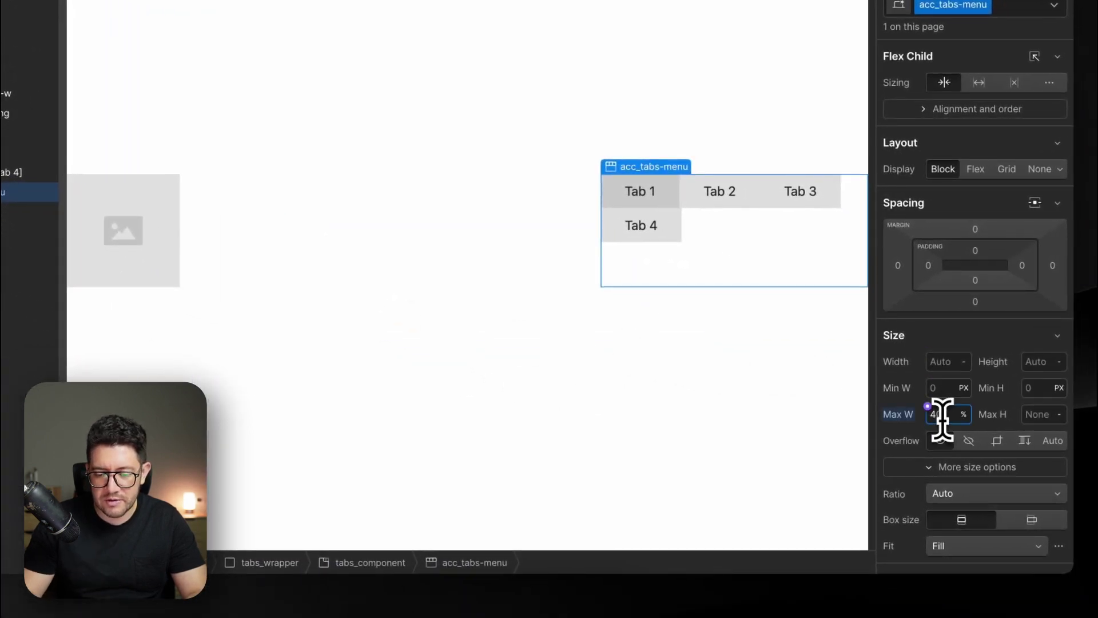
key(Return)
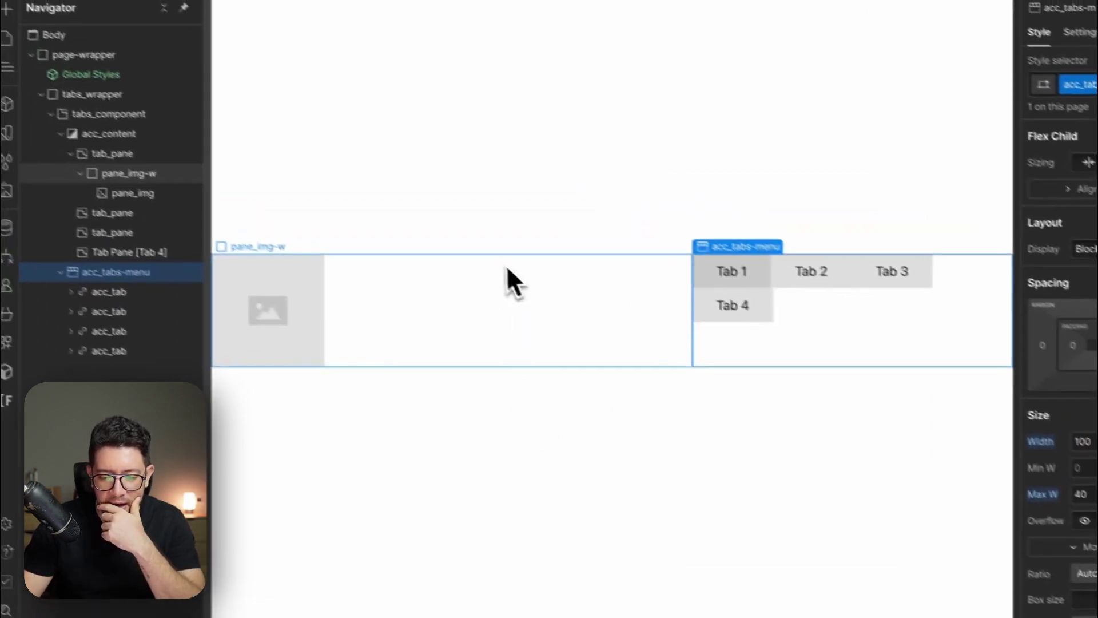
Set the pane_img image's fit to Cover and its width to 100%
click(405, 261)
click(148, 219)
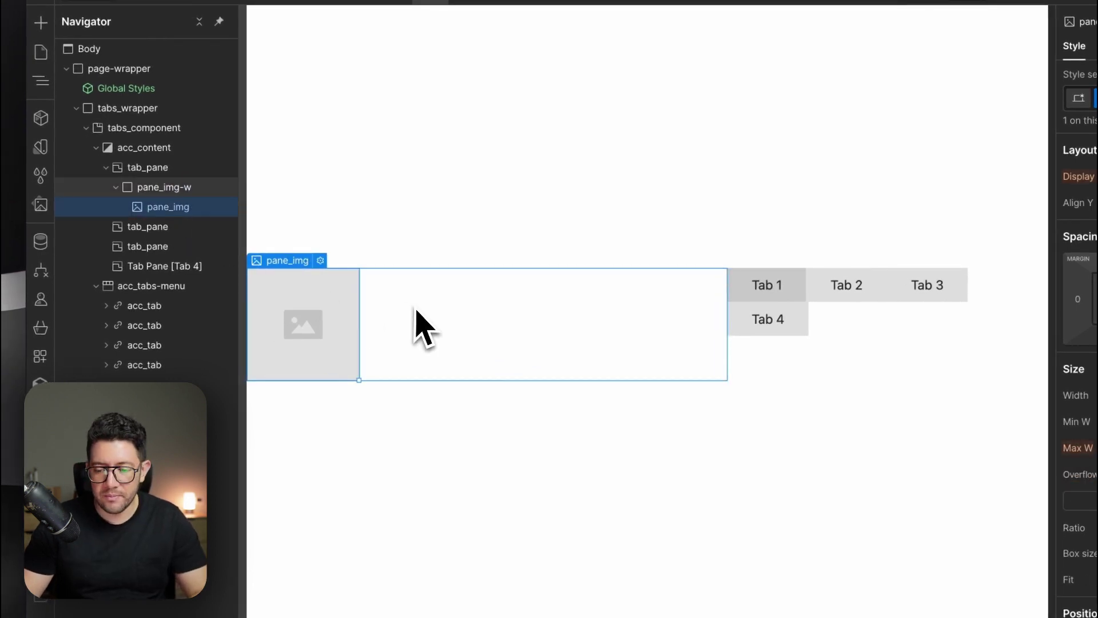
scroll(1097, 503, down, 5)
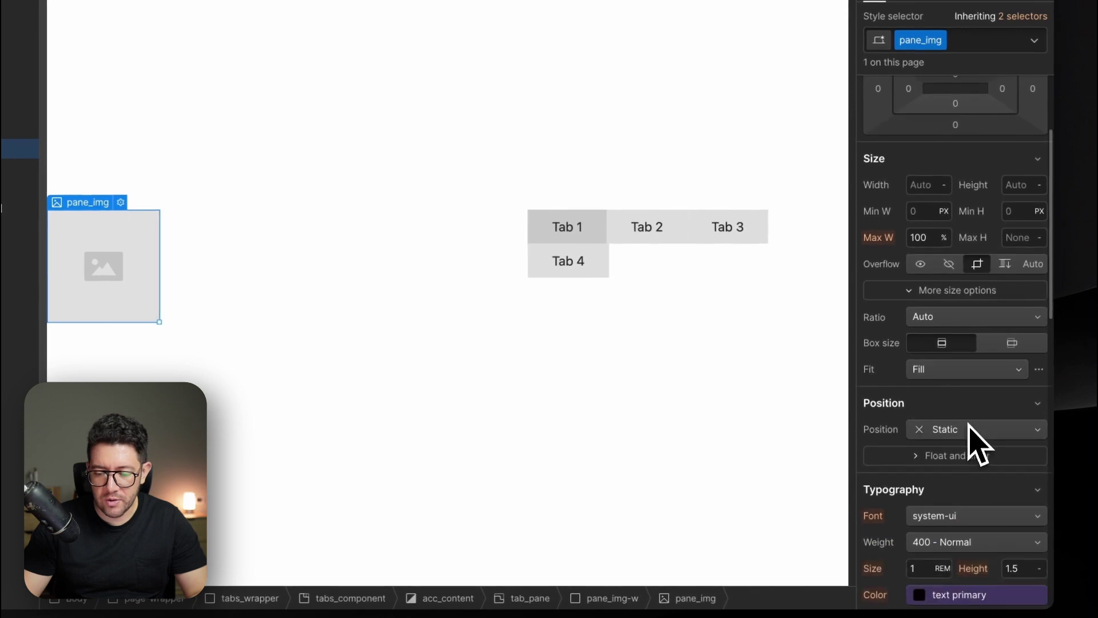
click(976, 370)
click(934, 407)
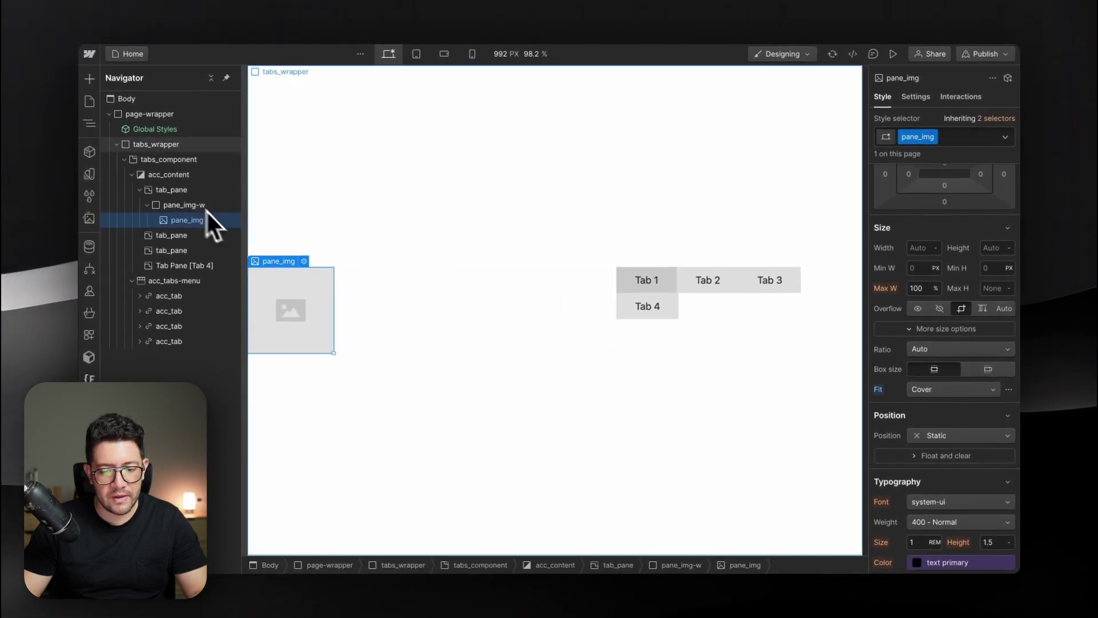
click(920, 249)
text(100%)
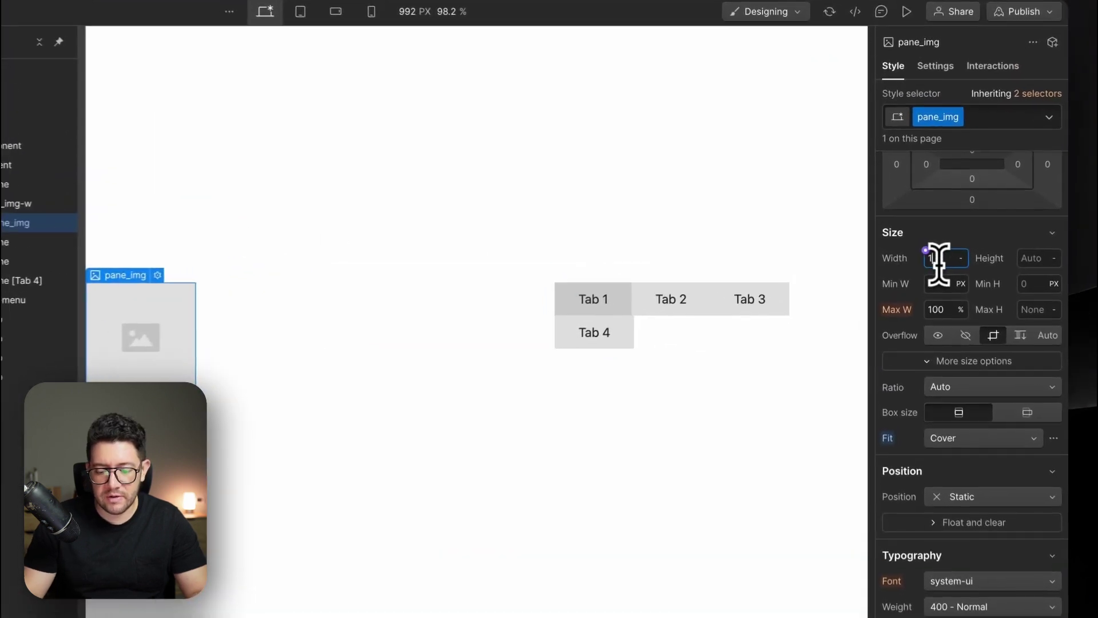
key(shift+Return)
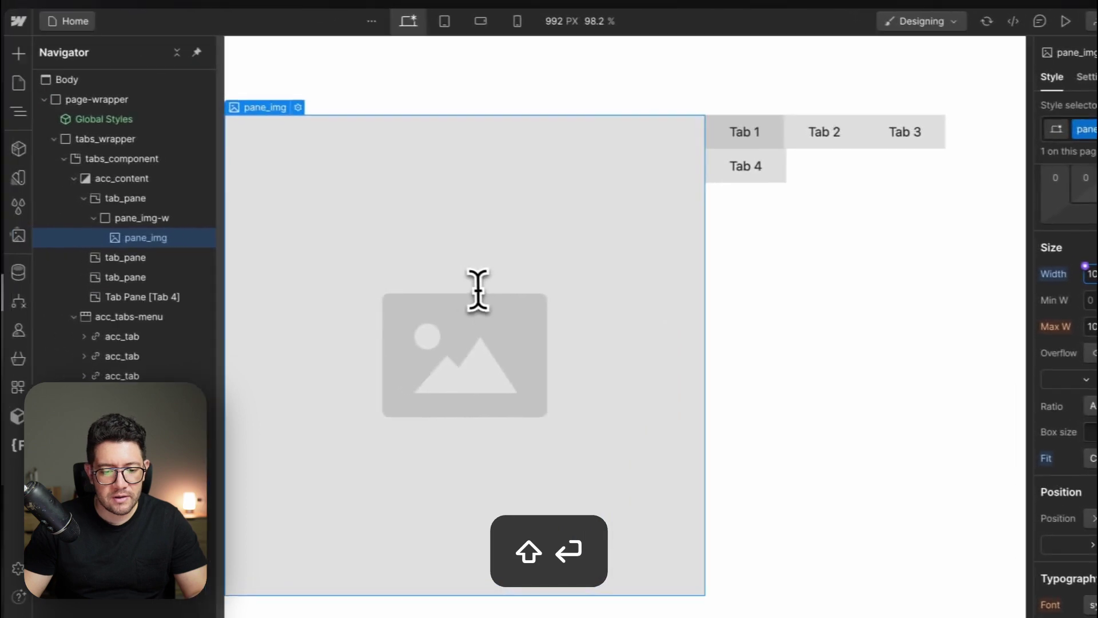
Copy pane_img-w with its image into the second and third tab_pane elements
click(153, 219)
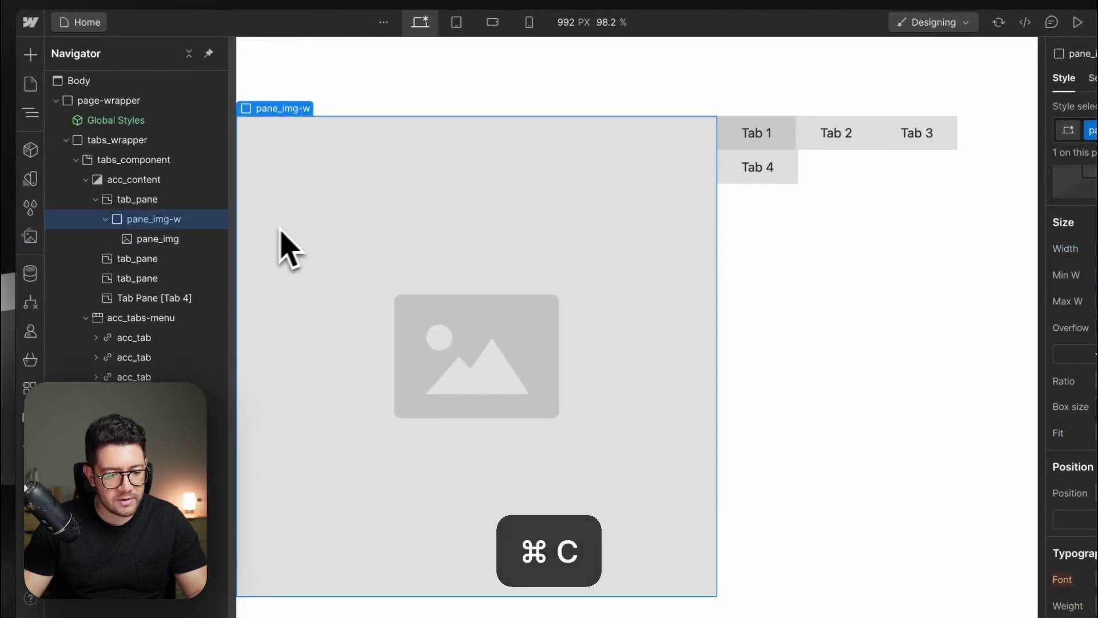
click(140, 258)
key(super+v)
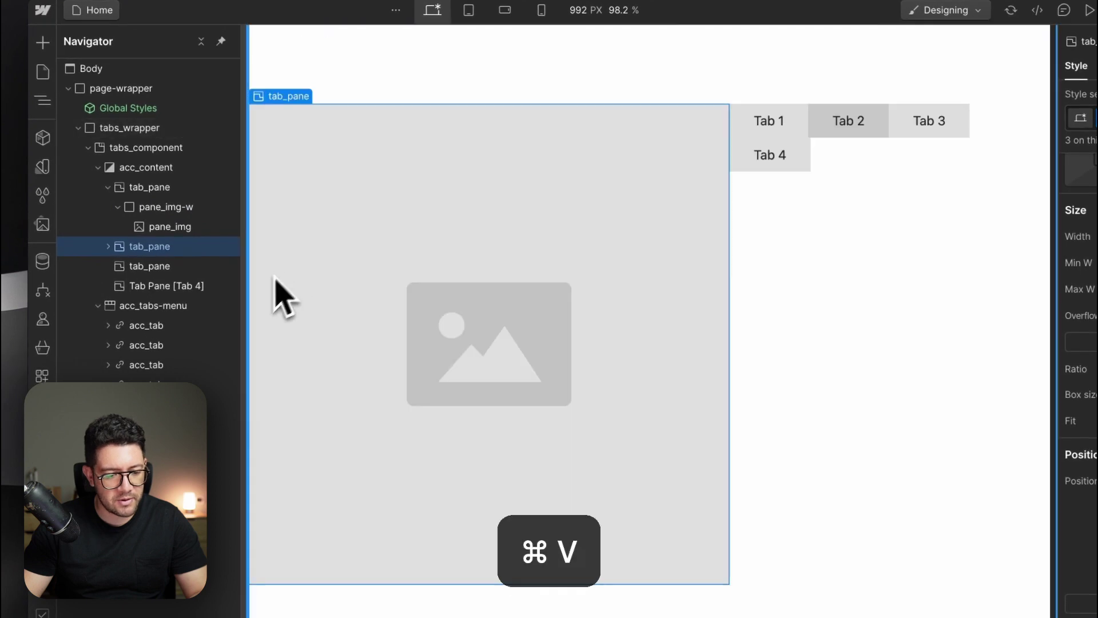
click(191, 266)
Assign the existing class tab_pane to the Tab 4 pane
click(169, 286)
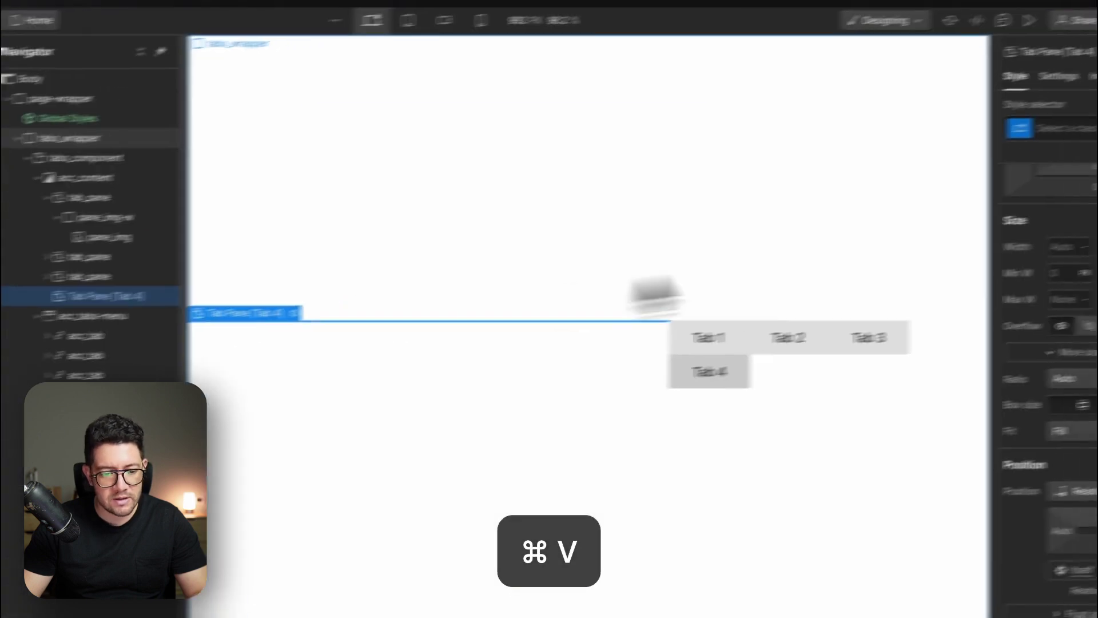
click(1089, 129)
text(ta_)
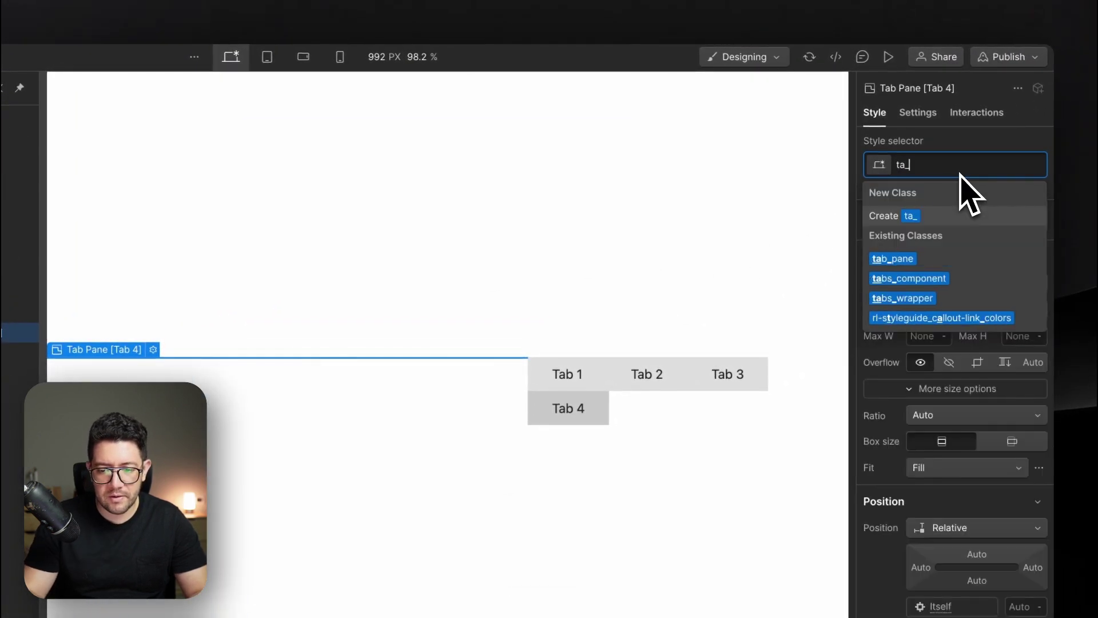
key(BackSpace)
text(b_pa)
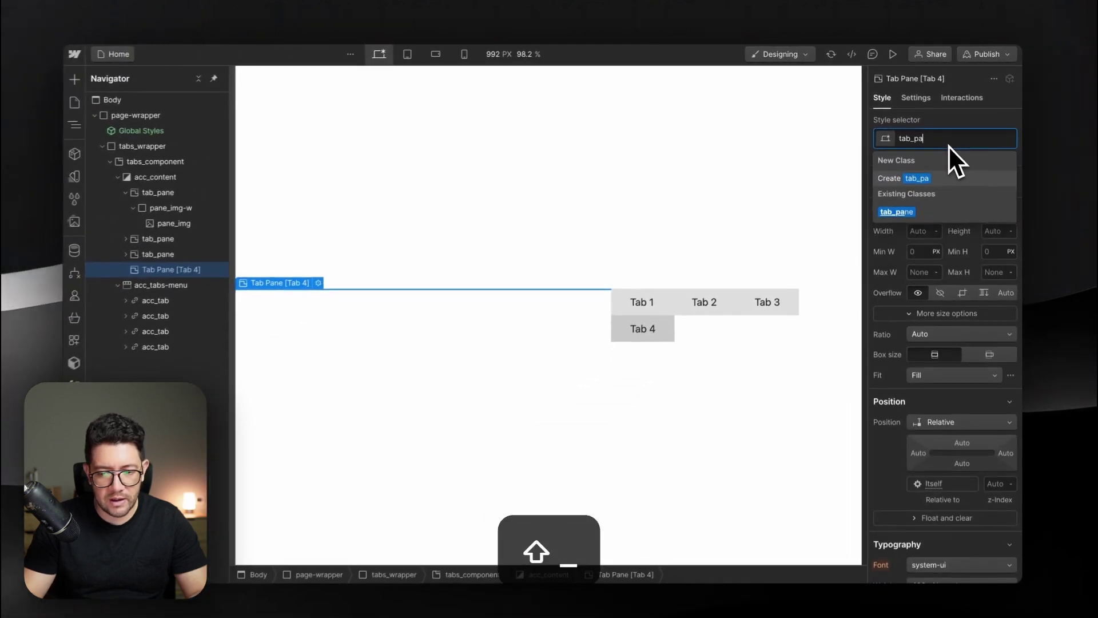
key(Return)
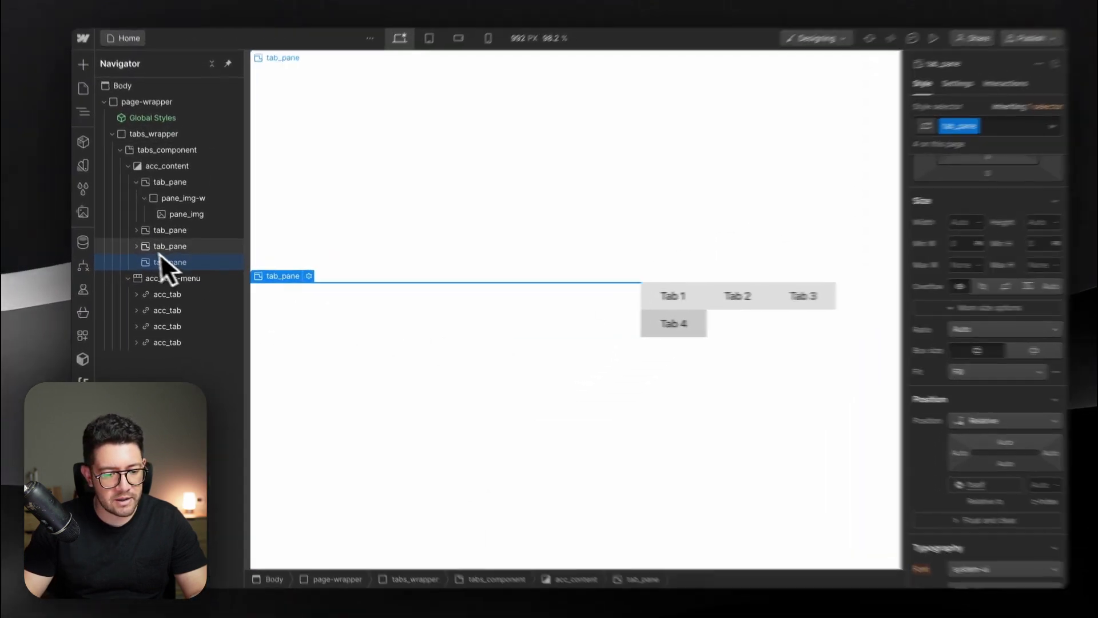
Copy pane_img-w from the third tab_pane into the fourth tab_pane
click(137, 246)
click(178, 262)
key(super+c)
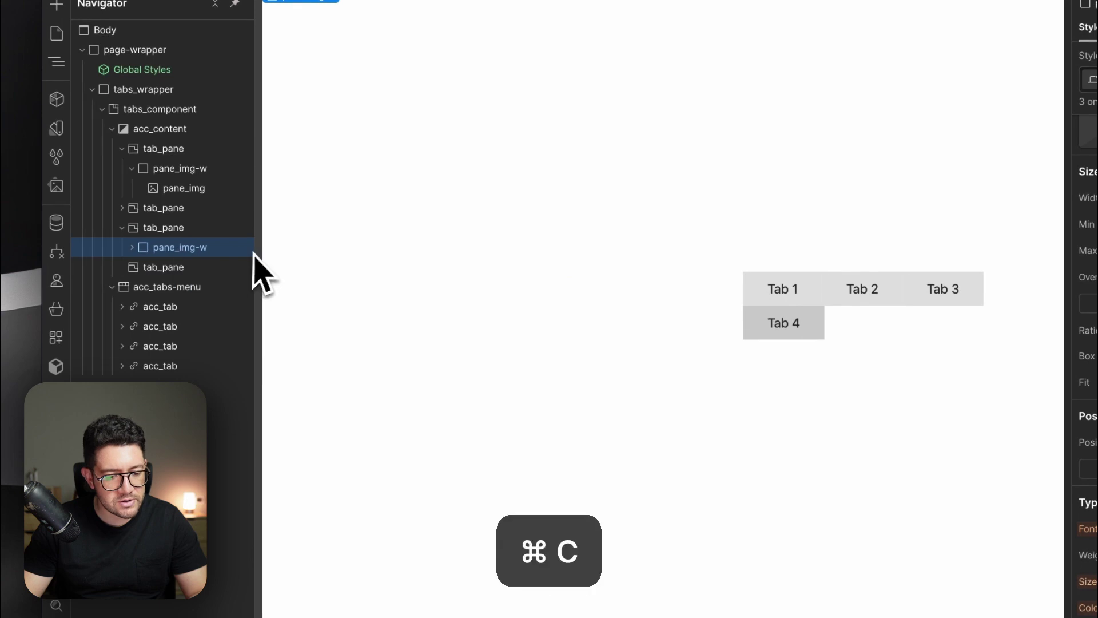
click(226, 267)
key(super+v)
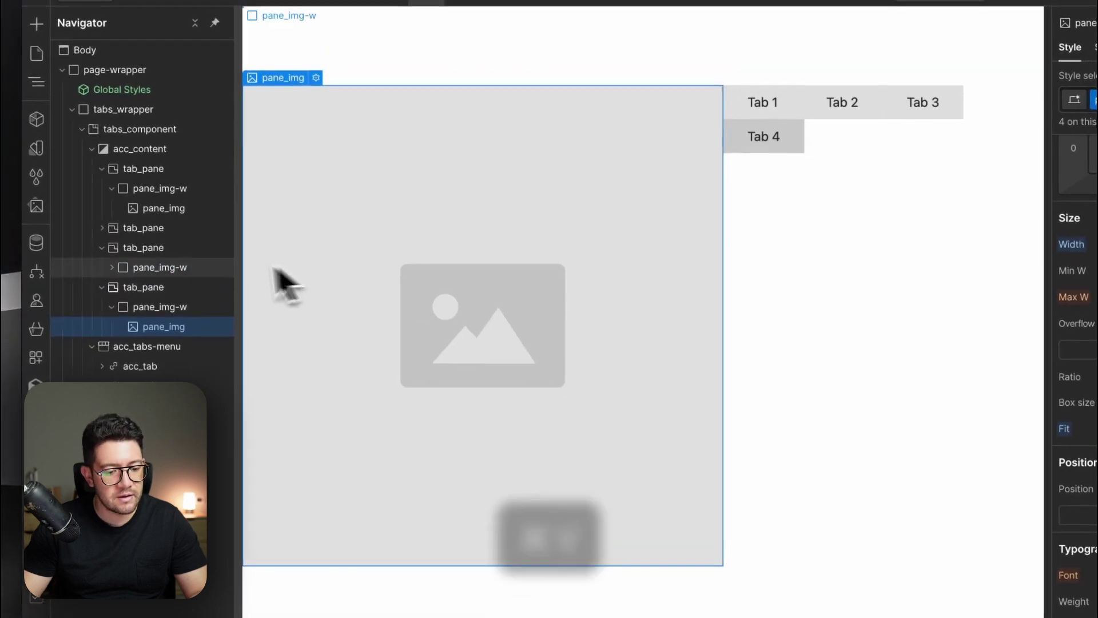
Set acc_tabs-menu to a Flex layout with vertical direction so the four tabs stack
click(142, 324)
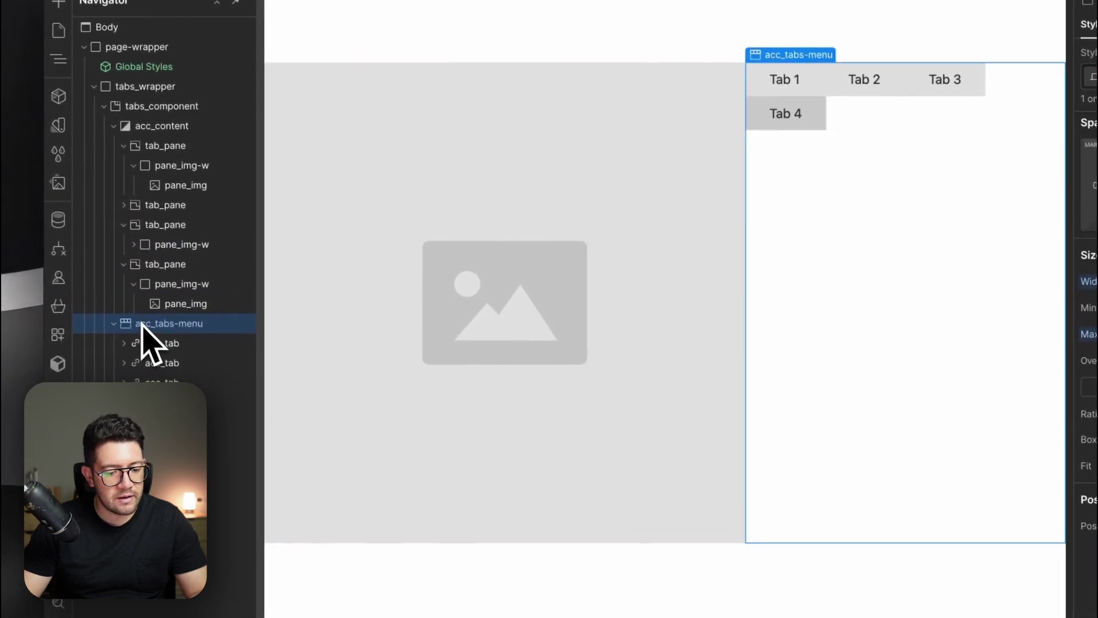
click(163, 343)
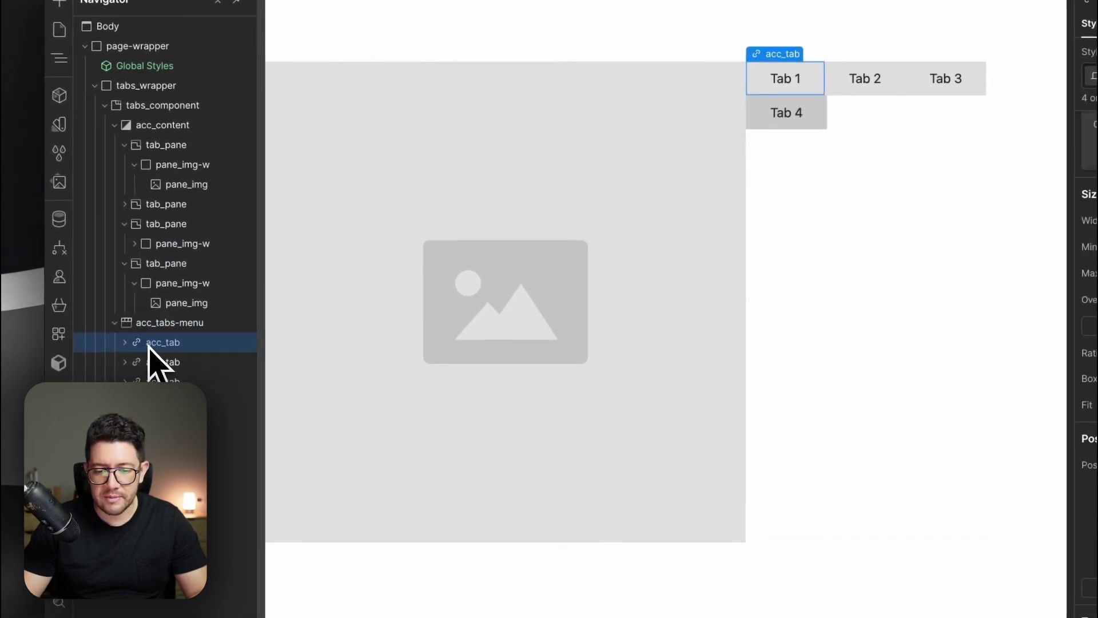
click(172, 324)
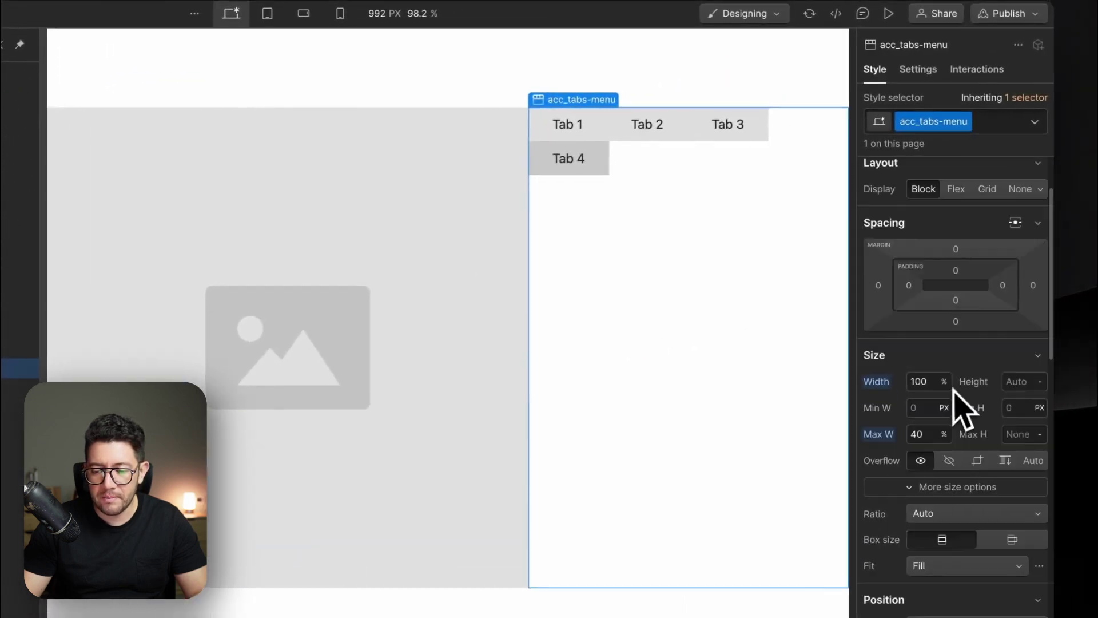
click(956, 287)
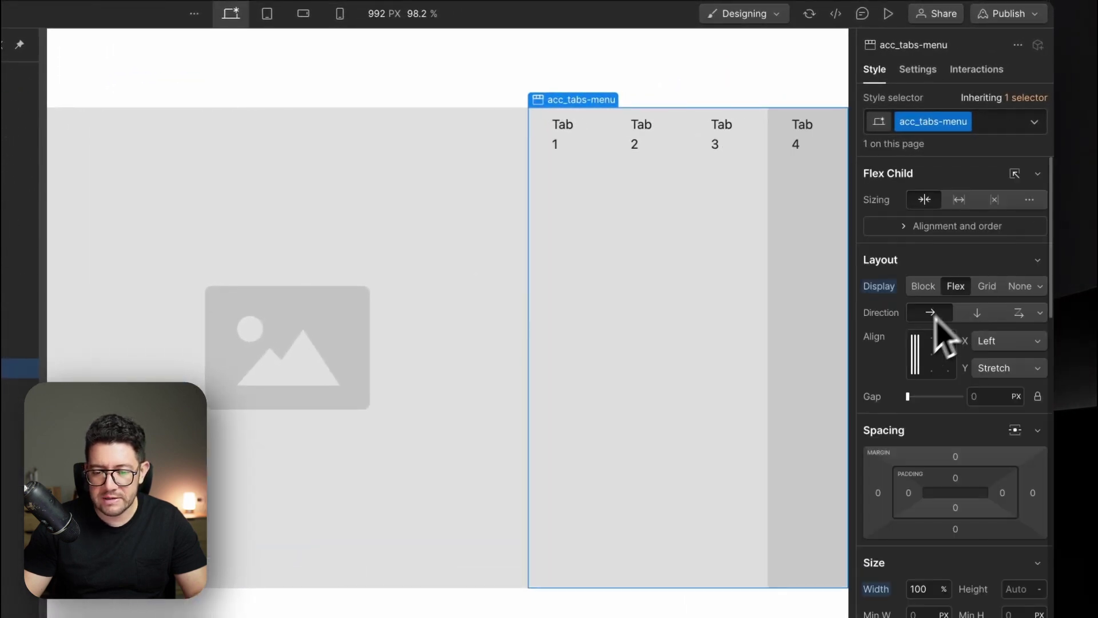
click(977, 313)
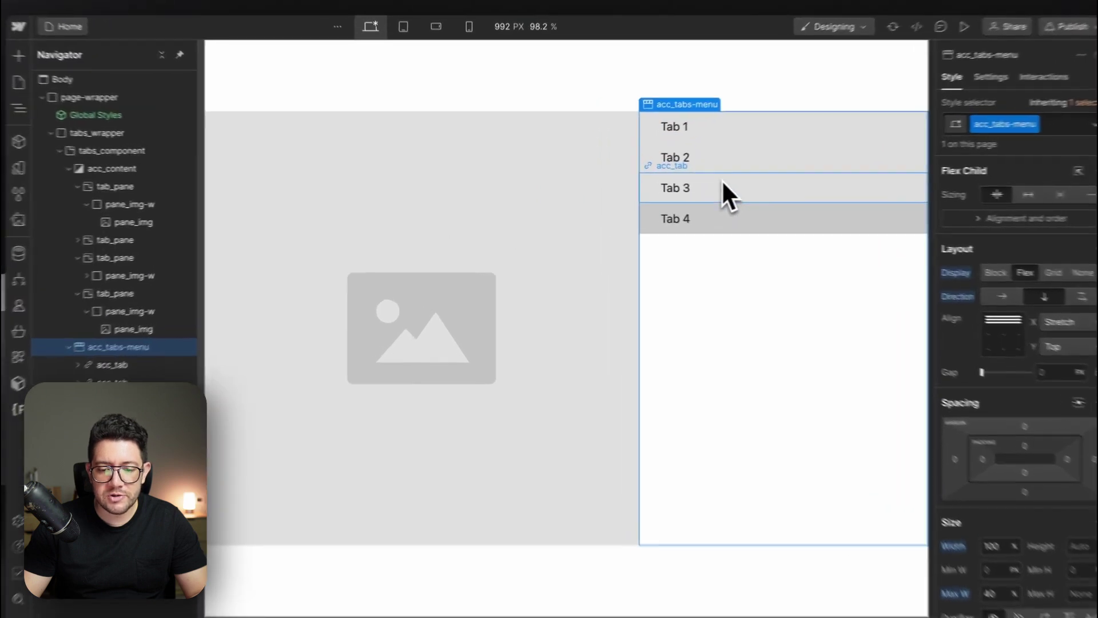
Collapse the tab panes, acc_tabs-menu and acc_content in the element tree
click(697, 191)
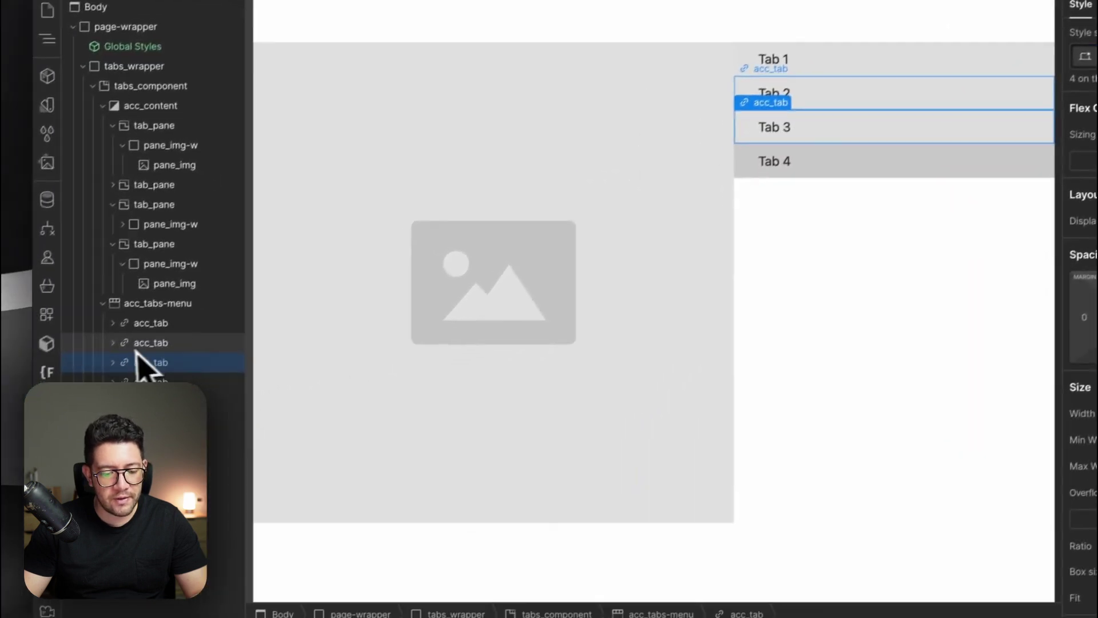
click(33, 420)
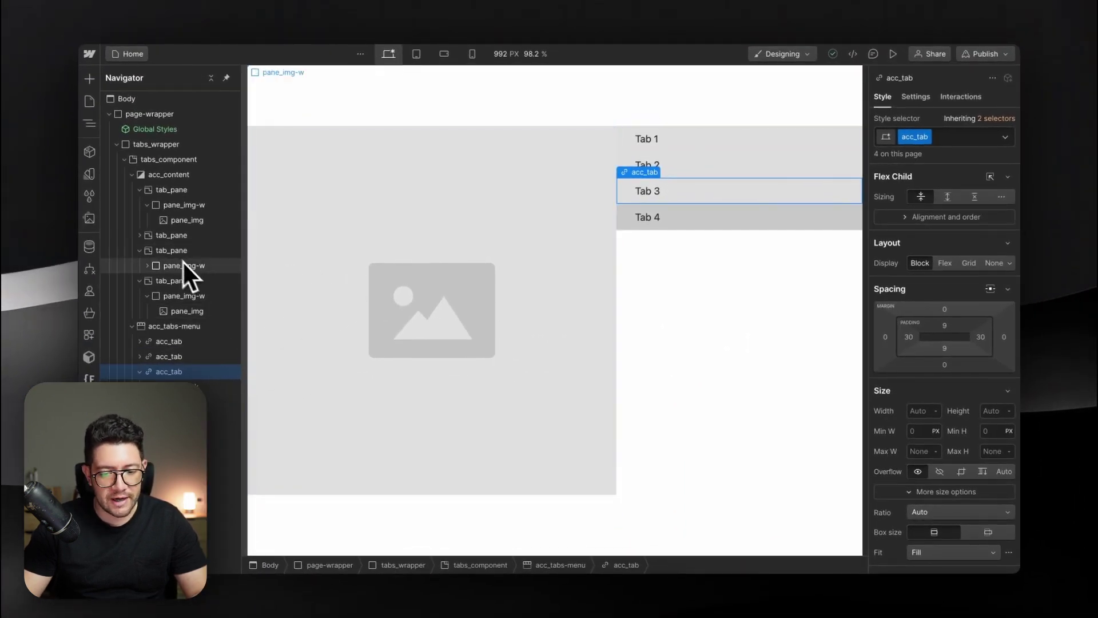
click(139, 190)
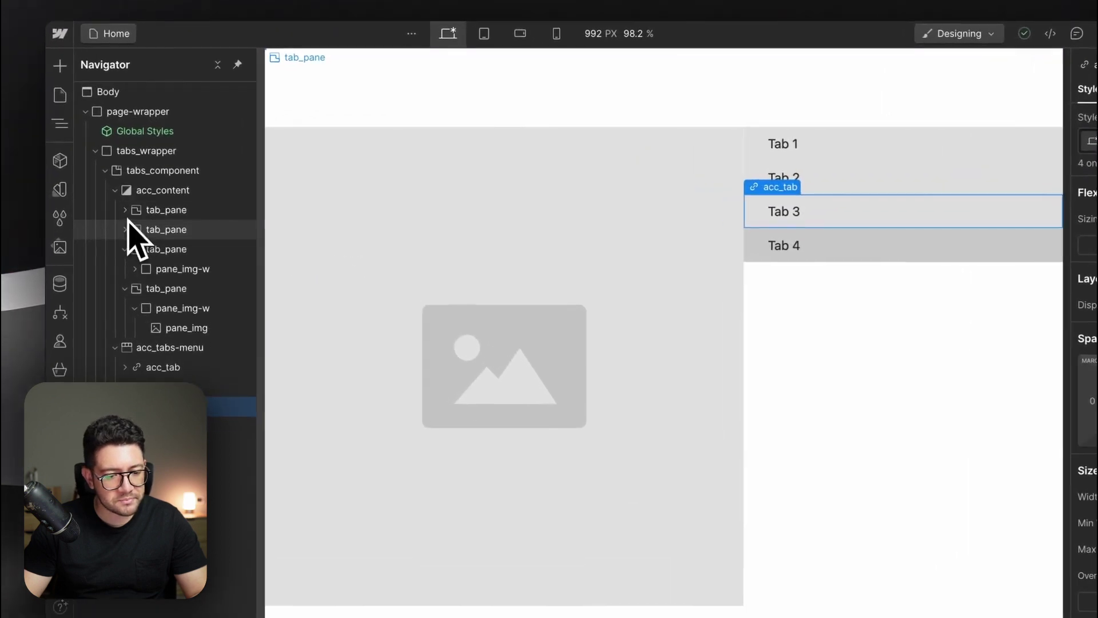
click(140, 280)
click(117, 331)
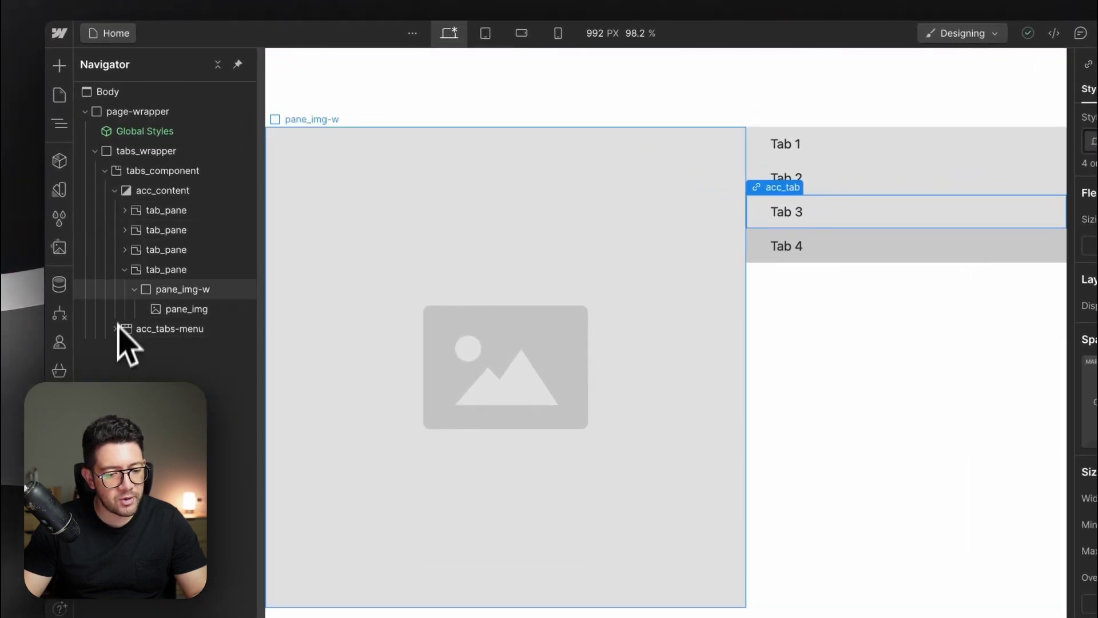
click(105, 172)
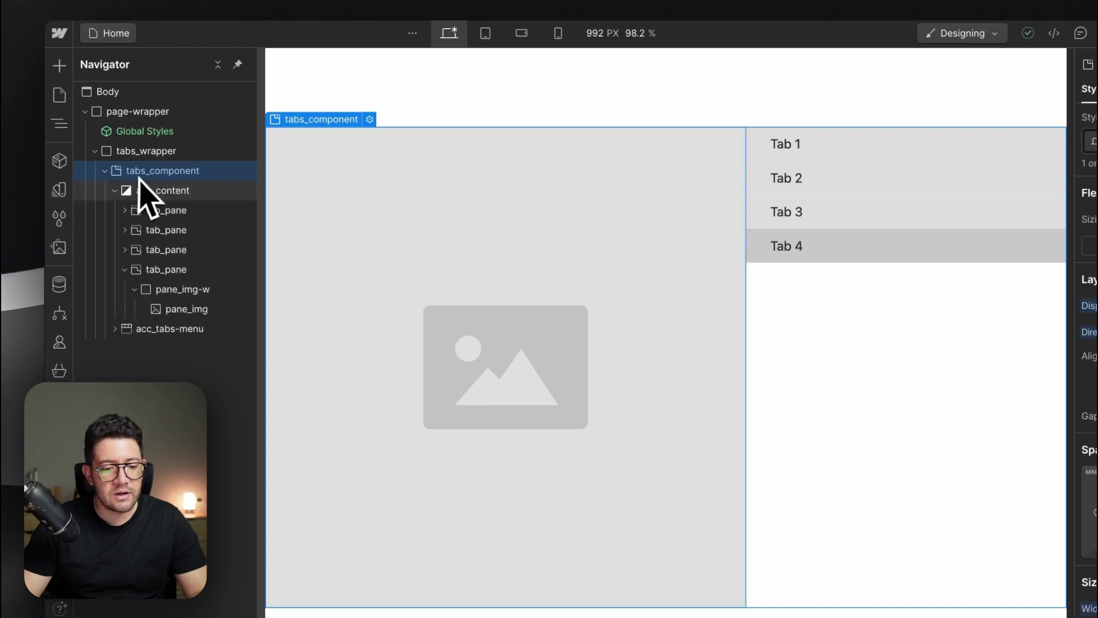
click(115, 191)
Insert an H2 heading inside tabs_wrapper and move it above tabs_component
click(168, 156)
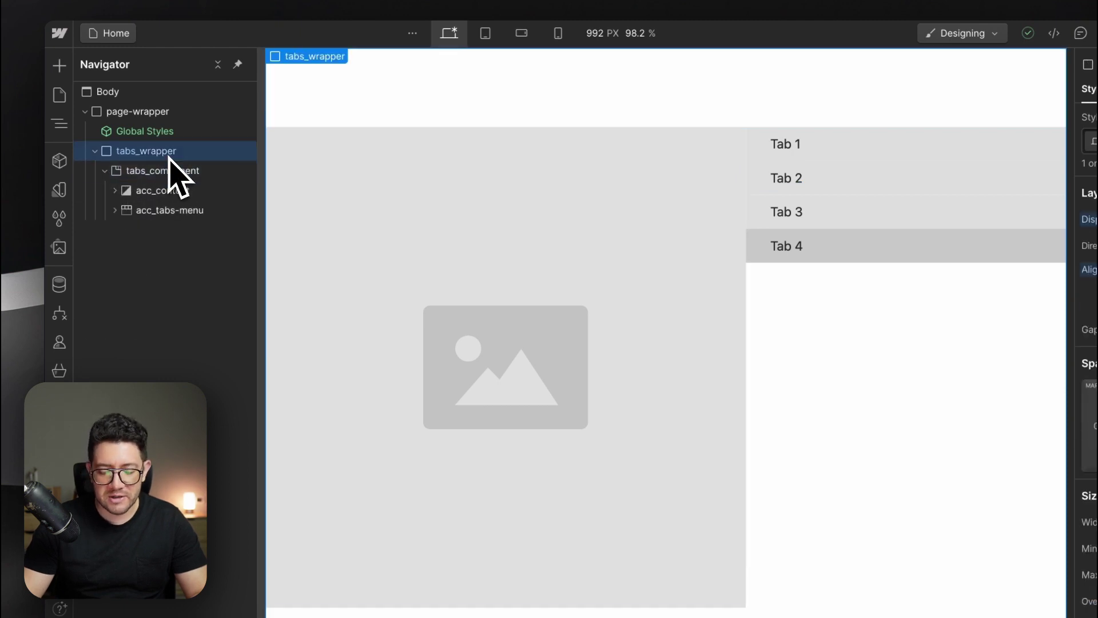
key(super+k)
text(hean)
key(BackSpace)
key(BackSpace)
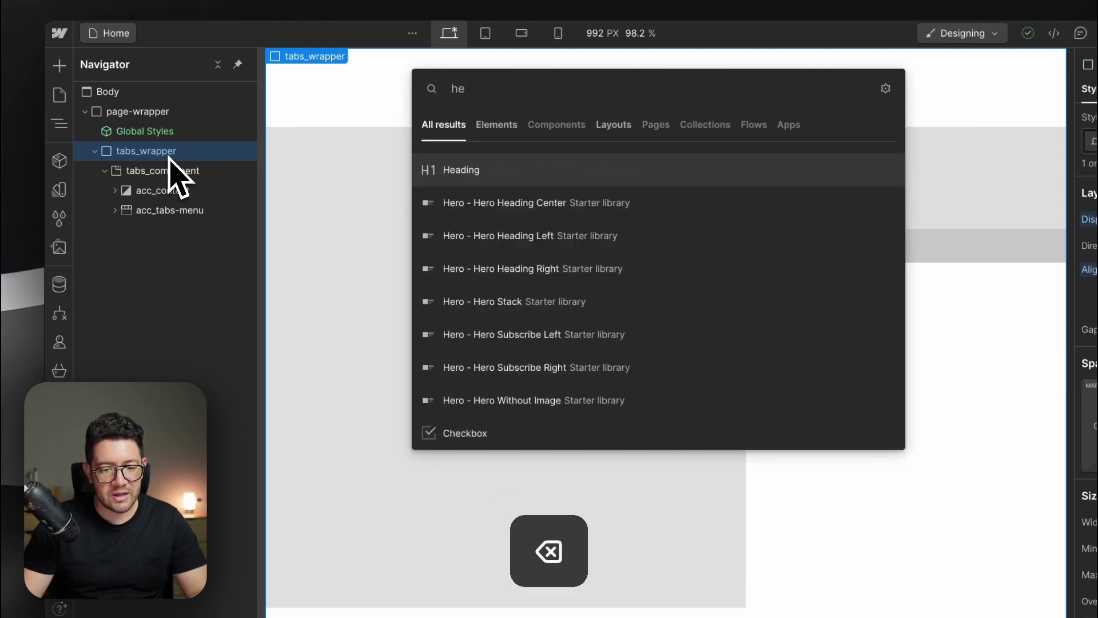
key(BackSpace)
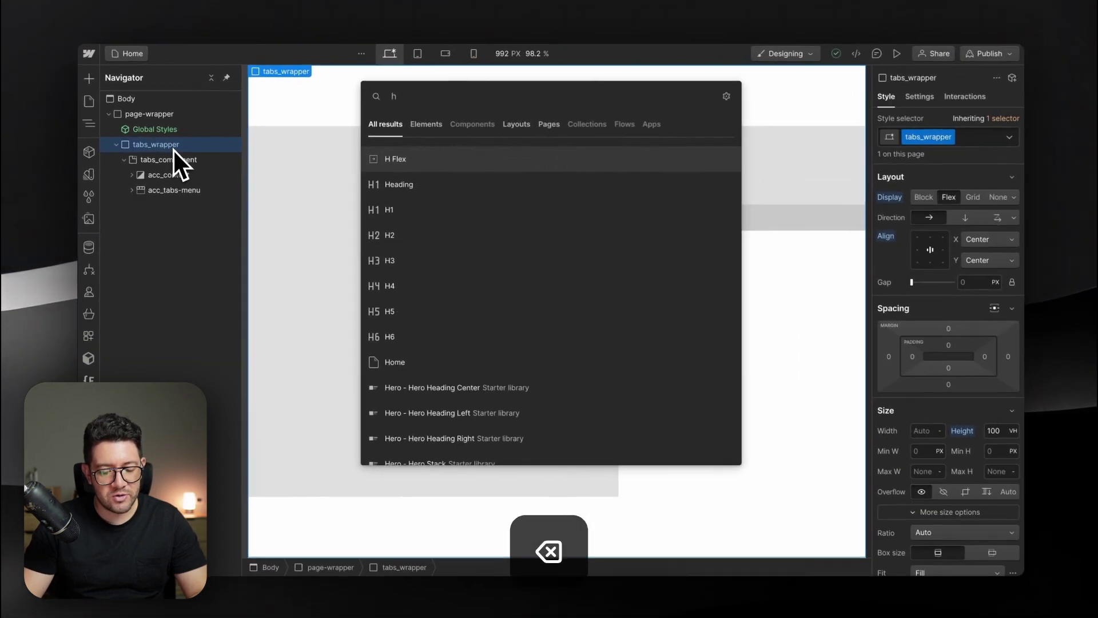
text(2)
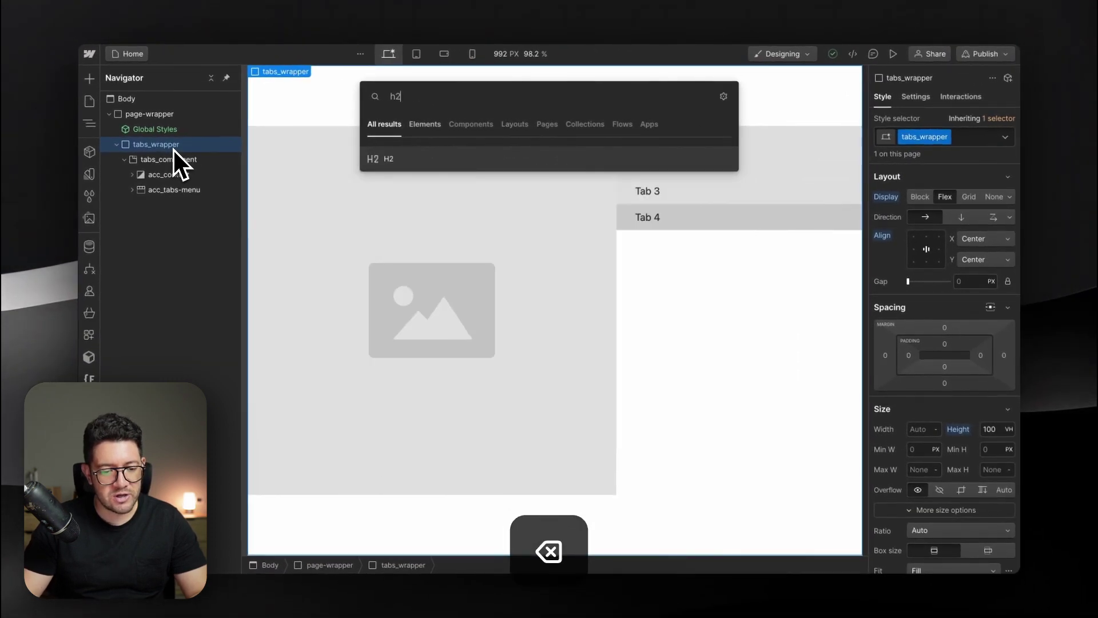
key(Return)
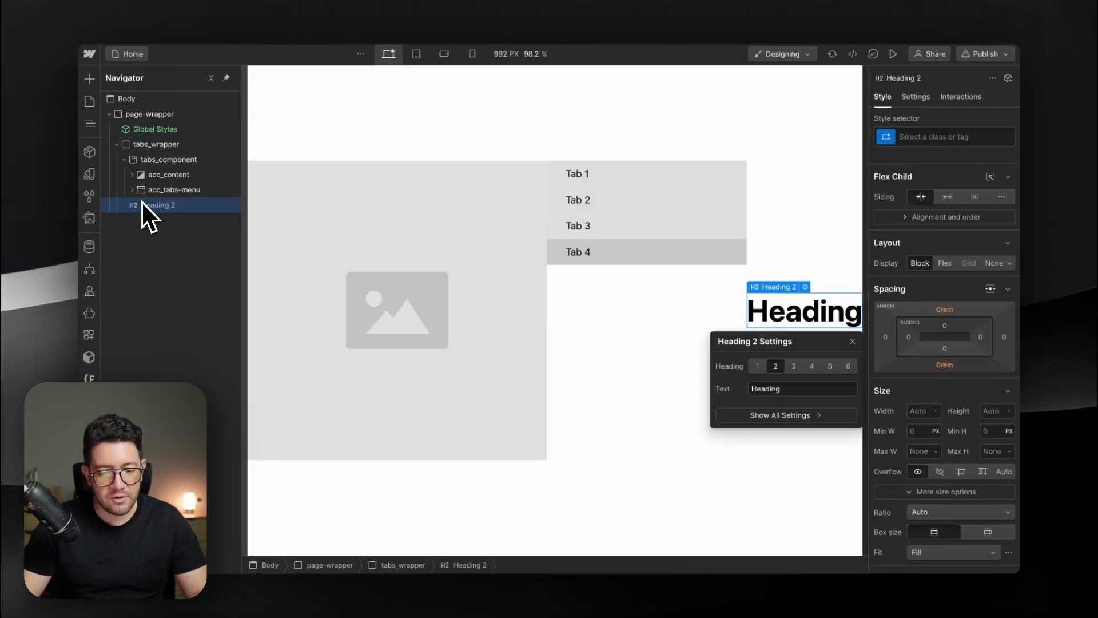
drag(142, 204, 147, 152)
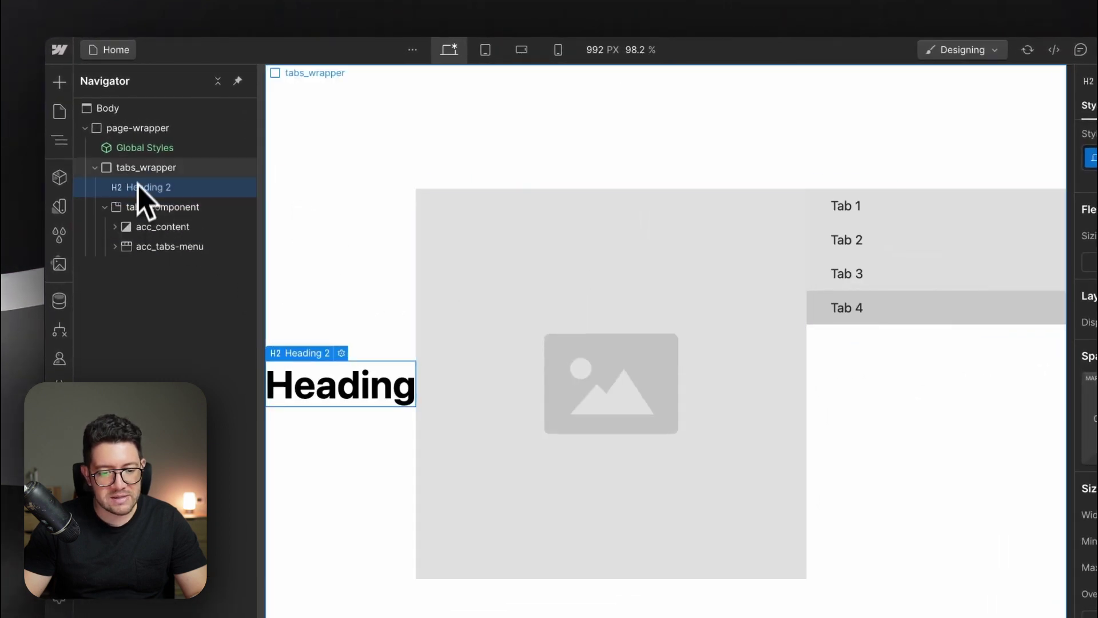
Set the flex direction of tabs_wrapper to vertical so the heading sits above the tabs
click(146, 167)
click(1095, 260)
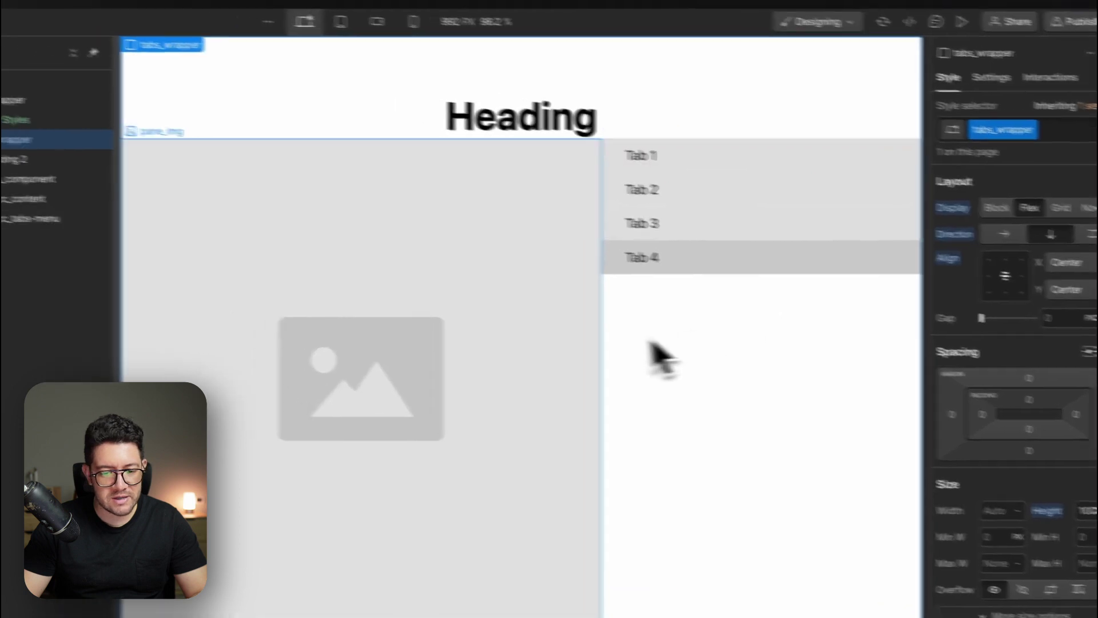
Place a second copy of the H2 heading inside acc_tabs-menu above the four tabs, keeping the original above tabs_component
click(514, 123)
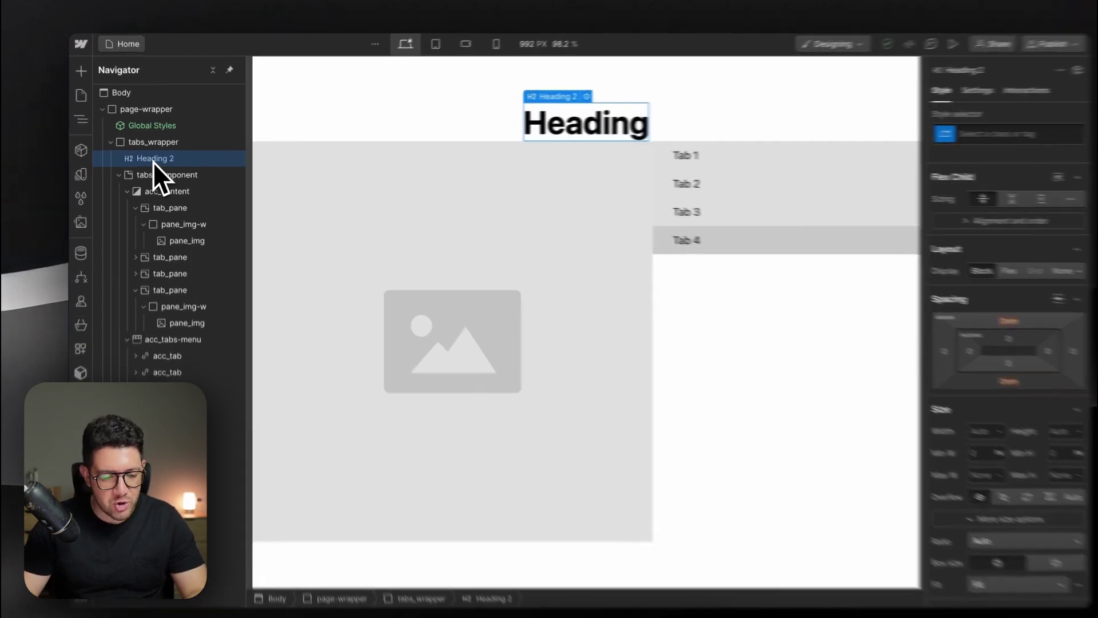
drag(156, 163, 160, 306)
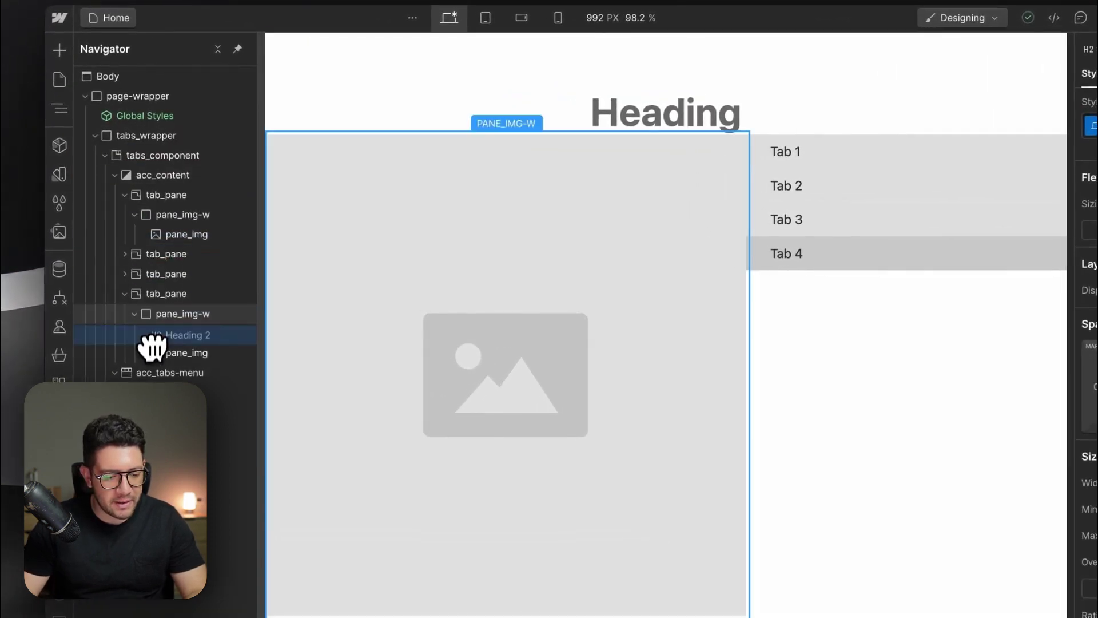
drag(152, 346, 154, 384)
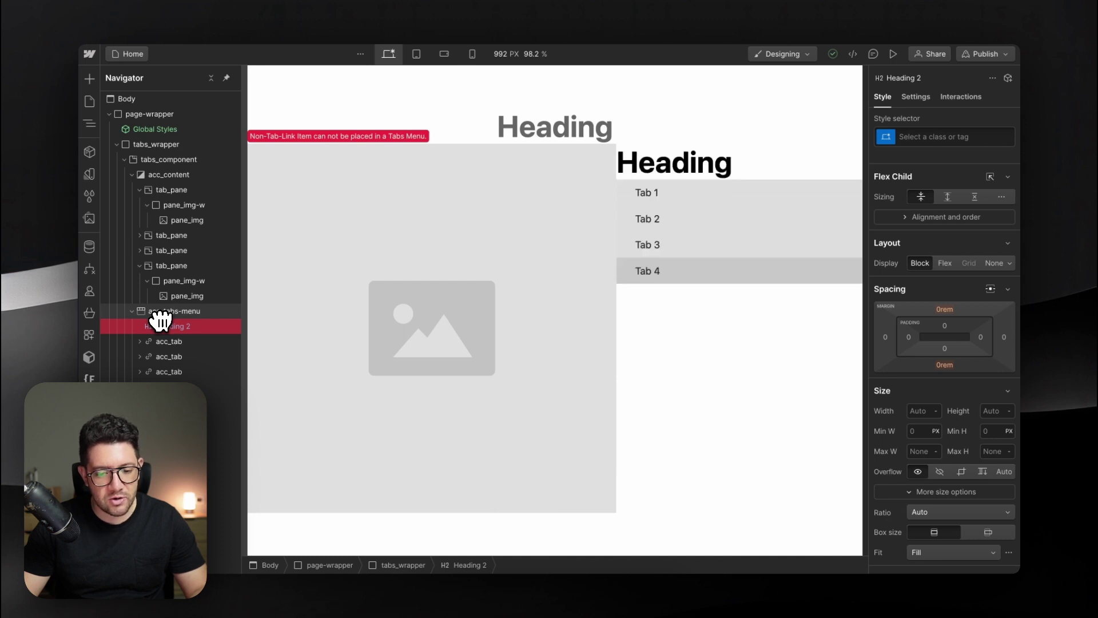
drag(161, 321, 161, 154)
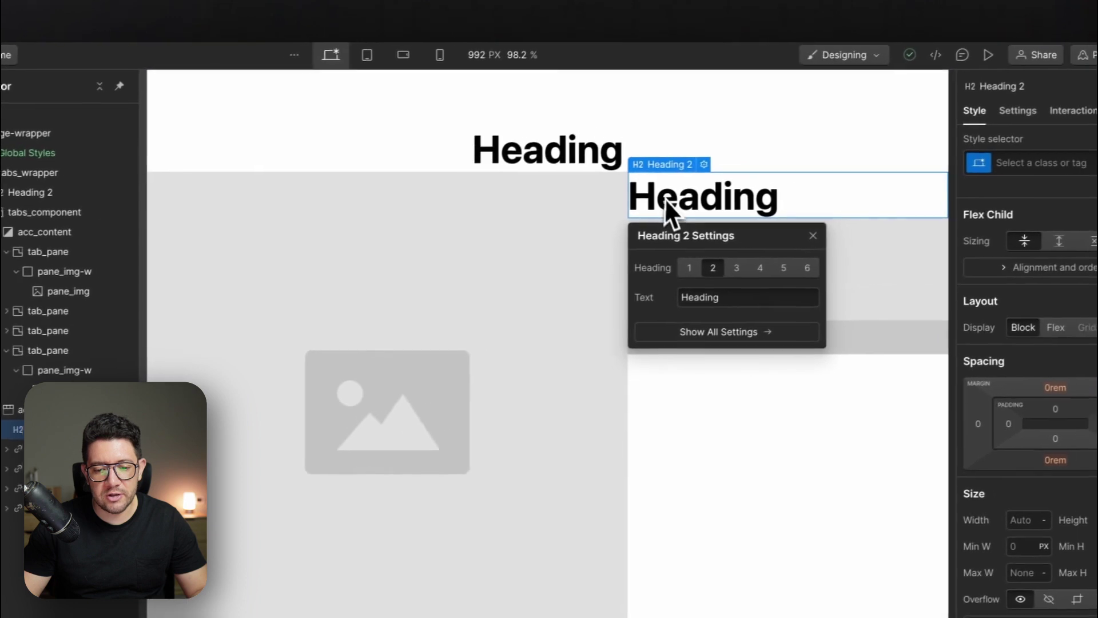
click(755, 201)
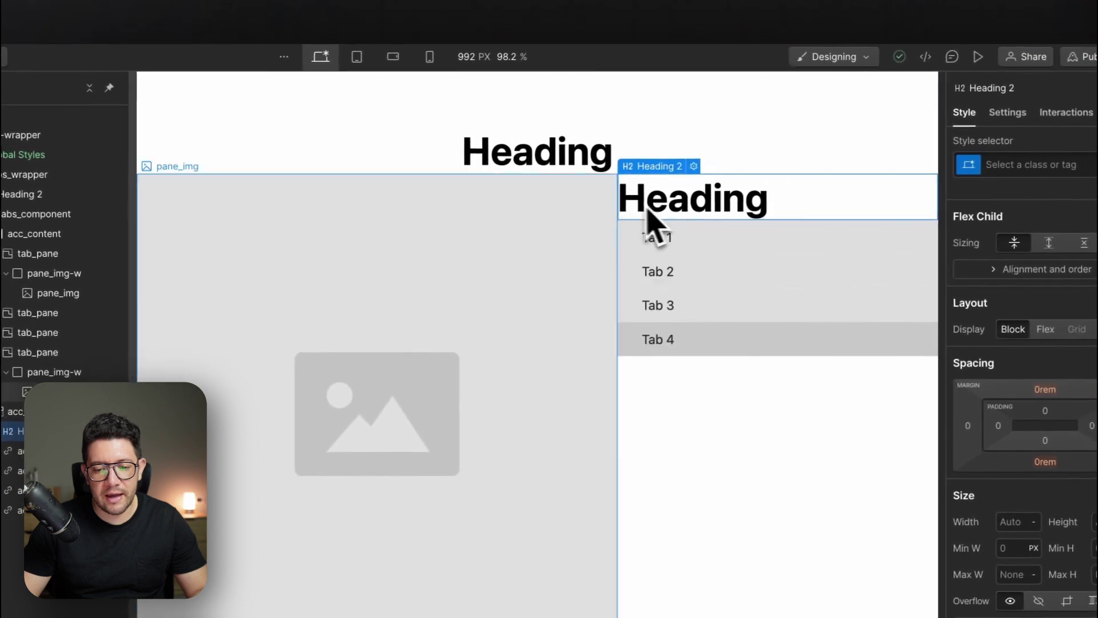
Change the text of the H2 heading above tabs_component to "Timed Tabs"
click(567, 162)
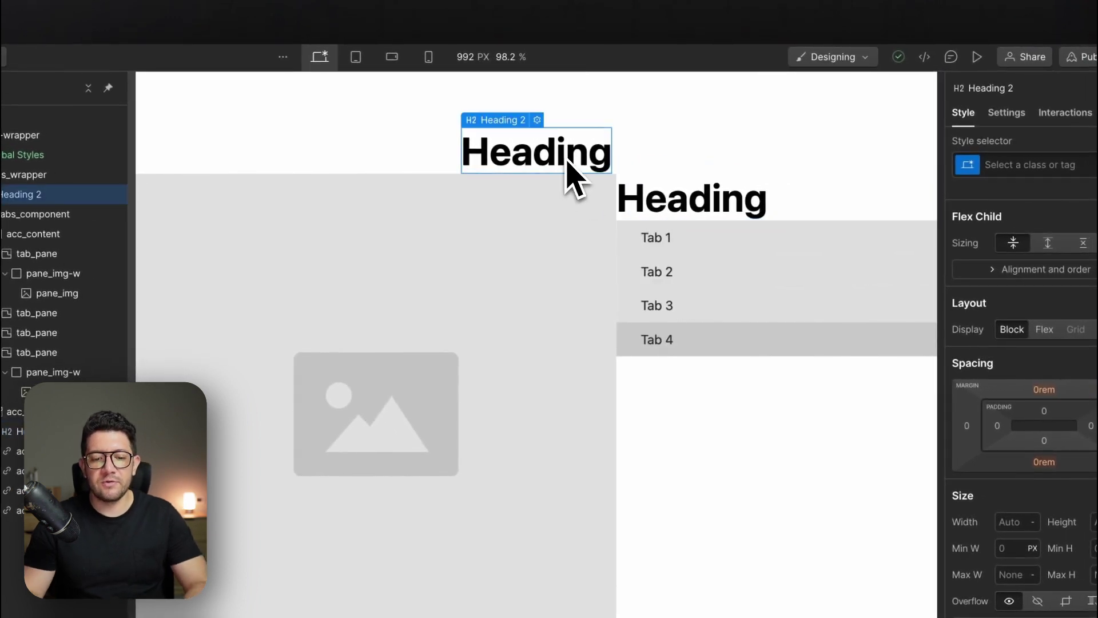
double_click(576, 154)
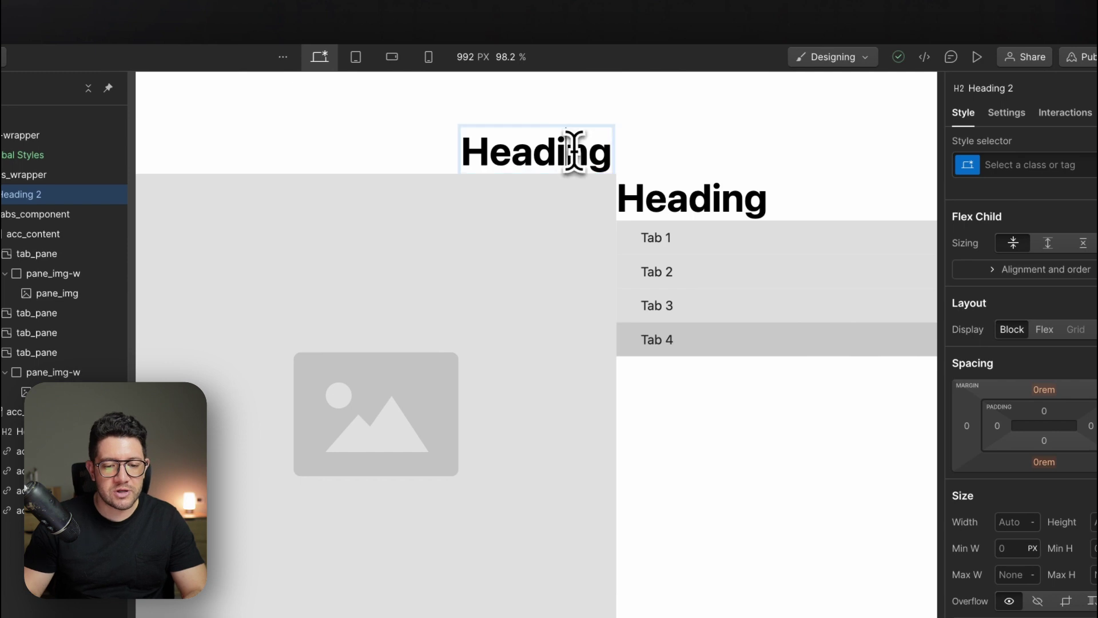
double_click(574, 151)
click(574, 151)
key(super+a)
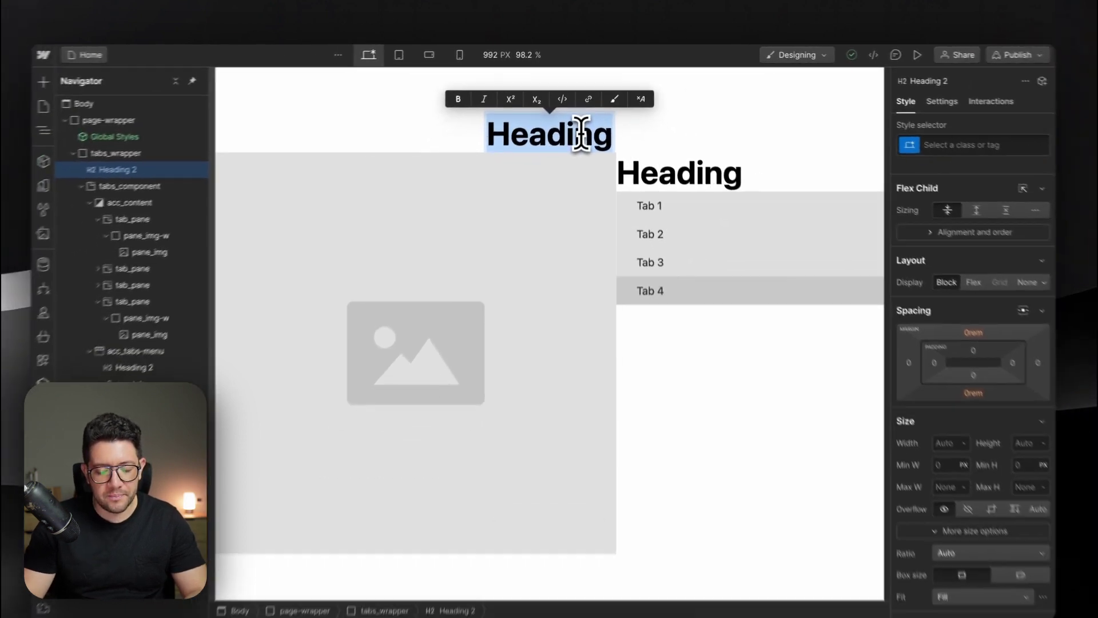
text(Tab)
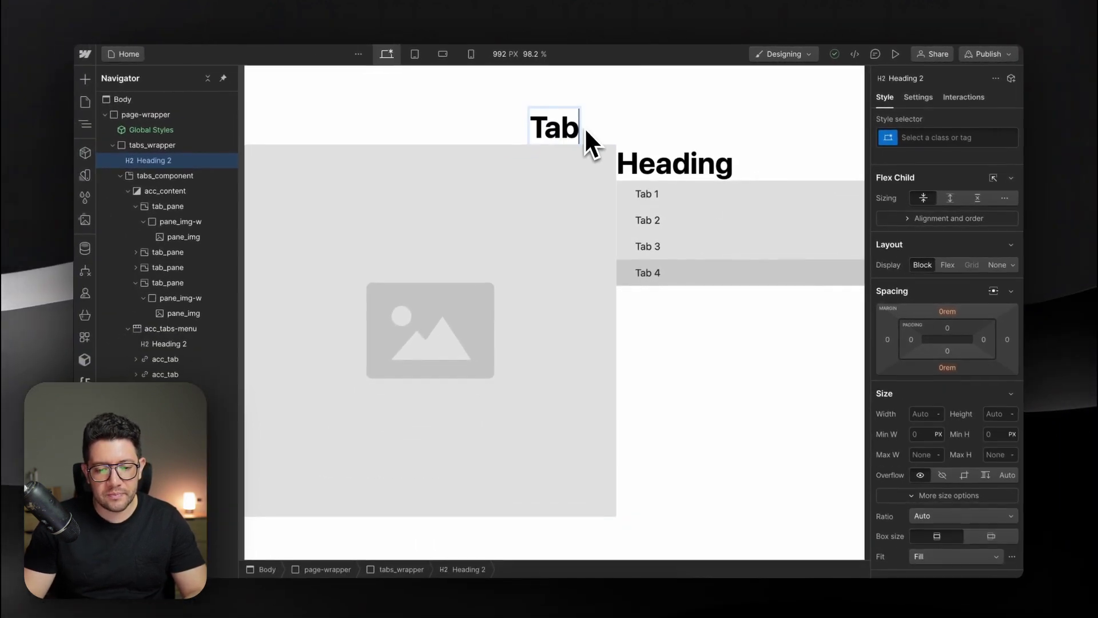
key(BackSpace)
key(BackSpace)
text(imed Ta)
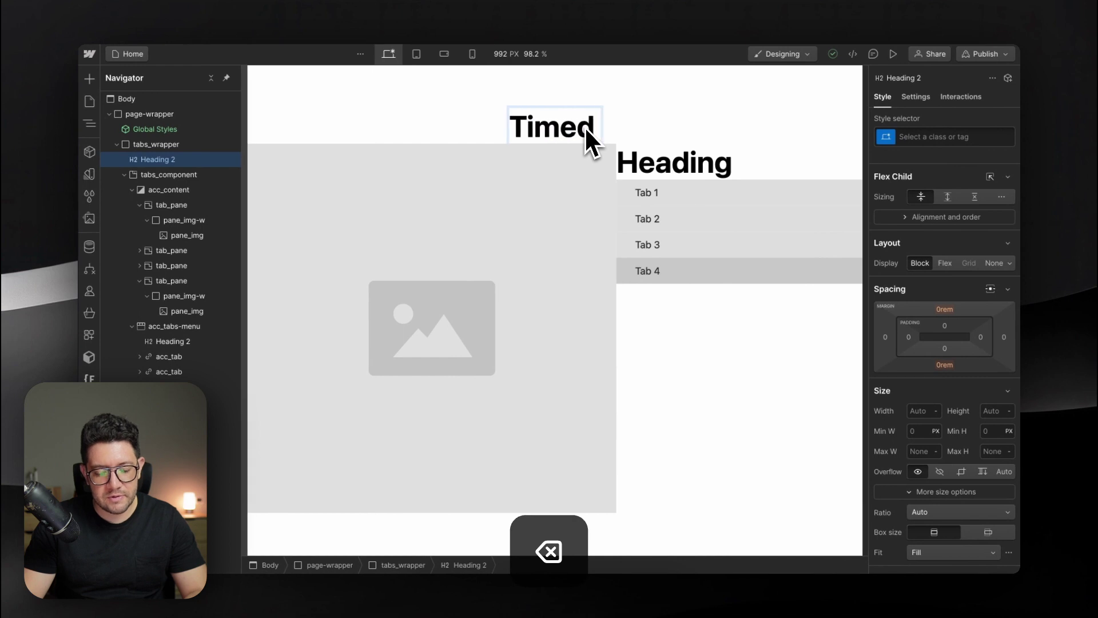
text(bs)
key(Escape)
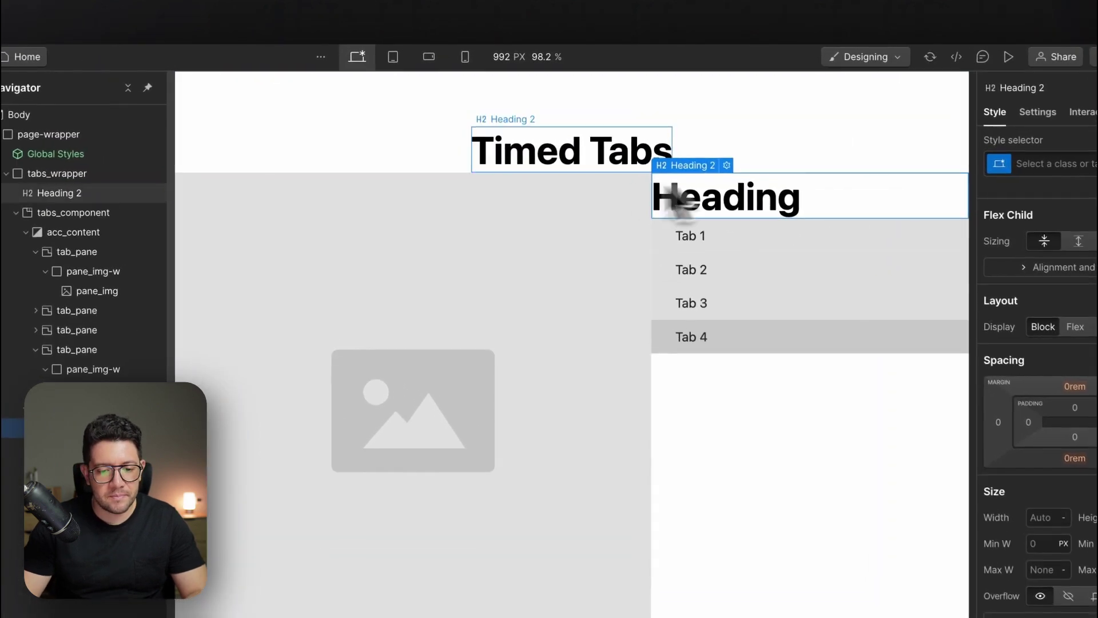
click(537, 162)
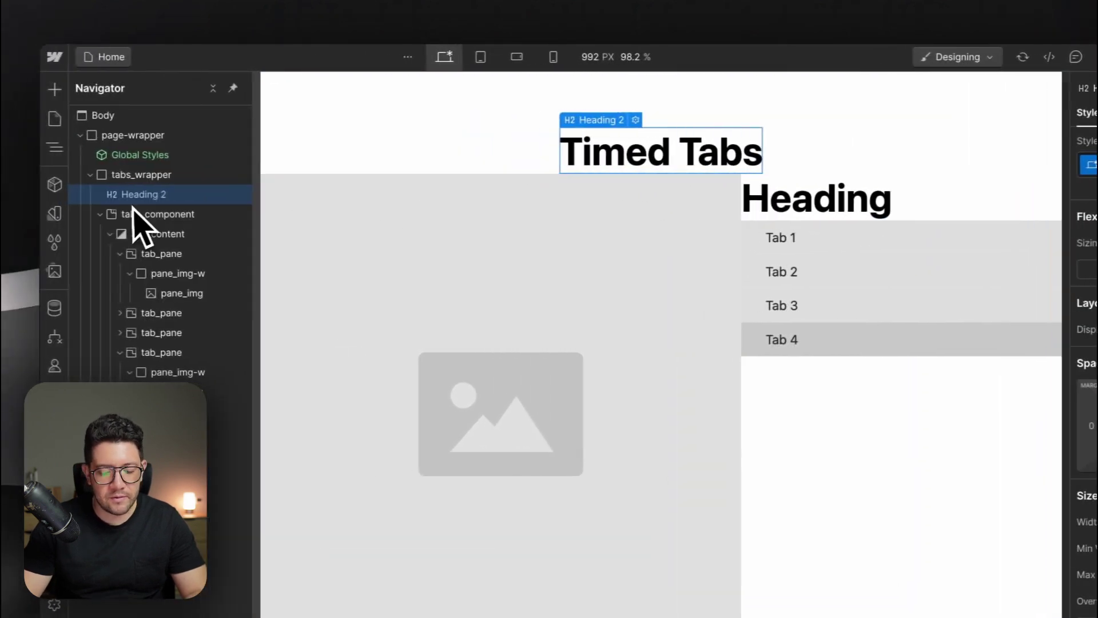
key(super+k)
text(d)
key(Escape)
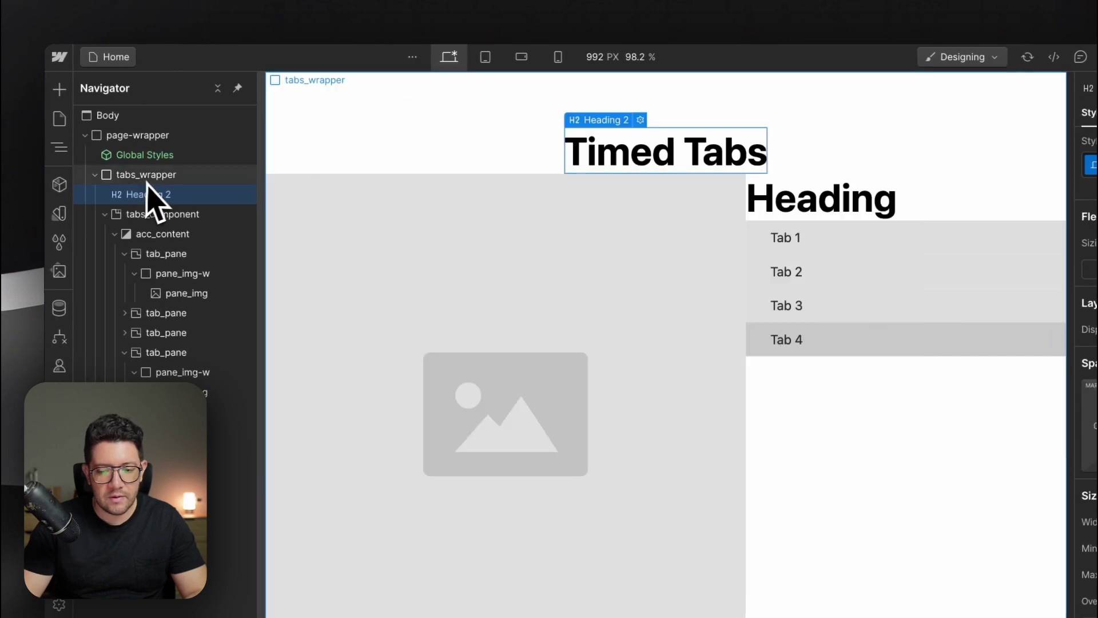
Set the flex gap of tabs_wrapper to 2rem
click(146, 174)
click(1078, 329)
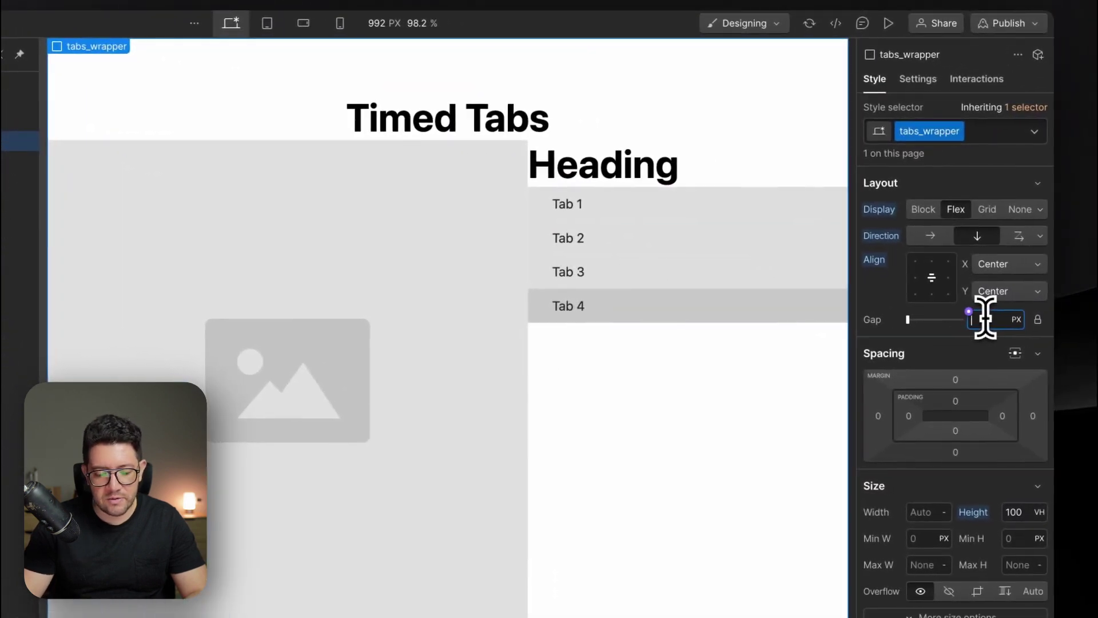
text(2rem)
key(Return)
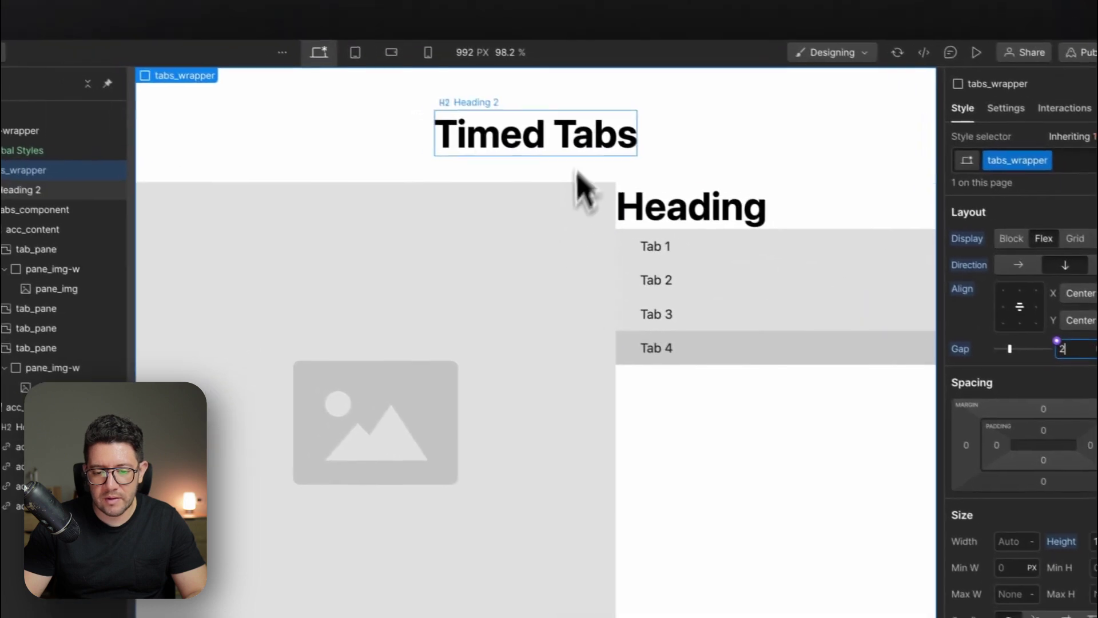
Create the class tabs_heading on the H2 heading inside acc_tabs-menu
click(621, 175)
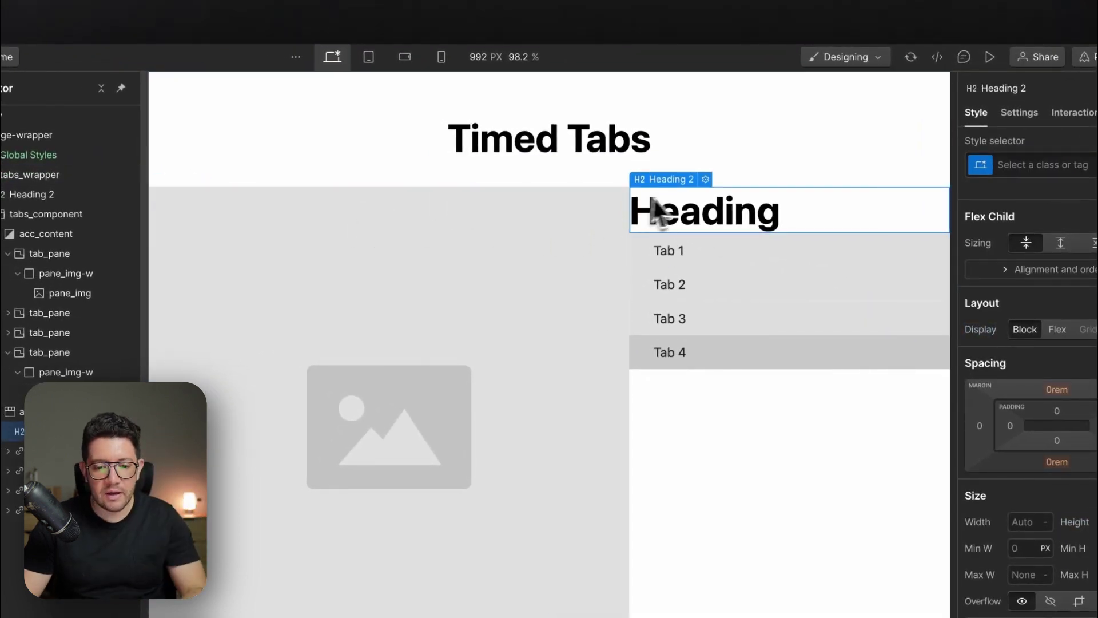
key(super+k)
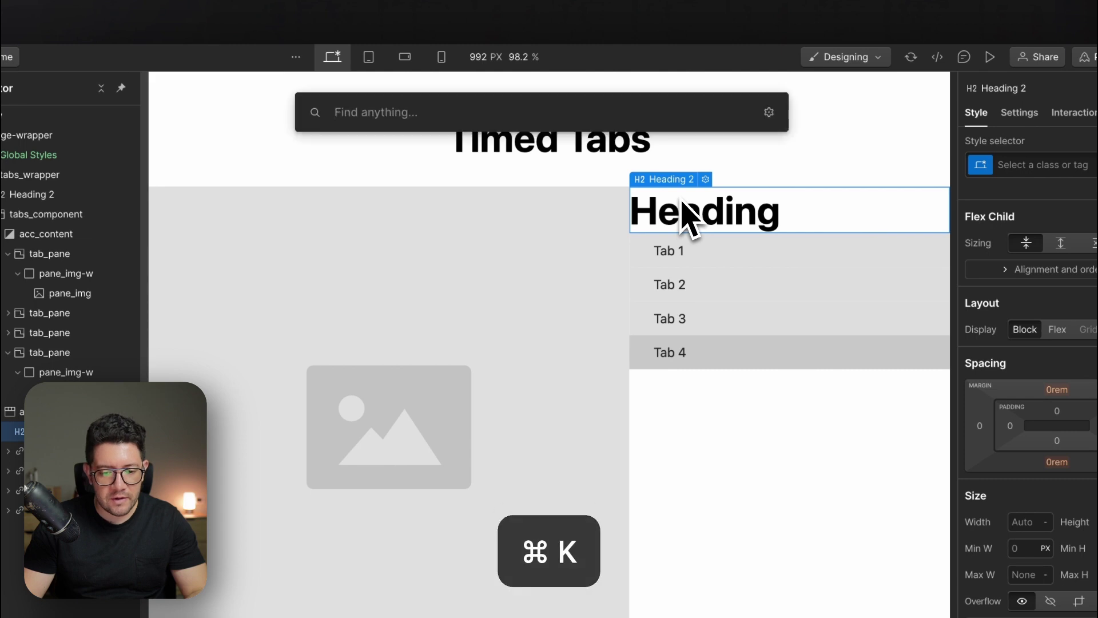
key(BackSpace)
key(BackSpace)
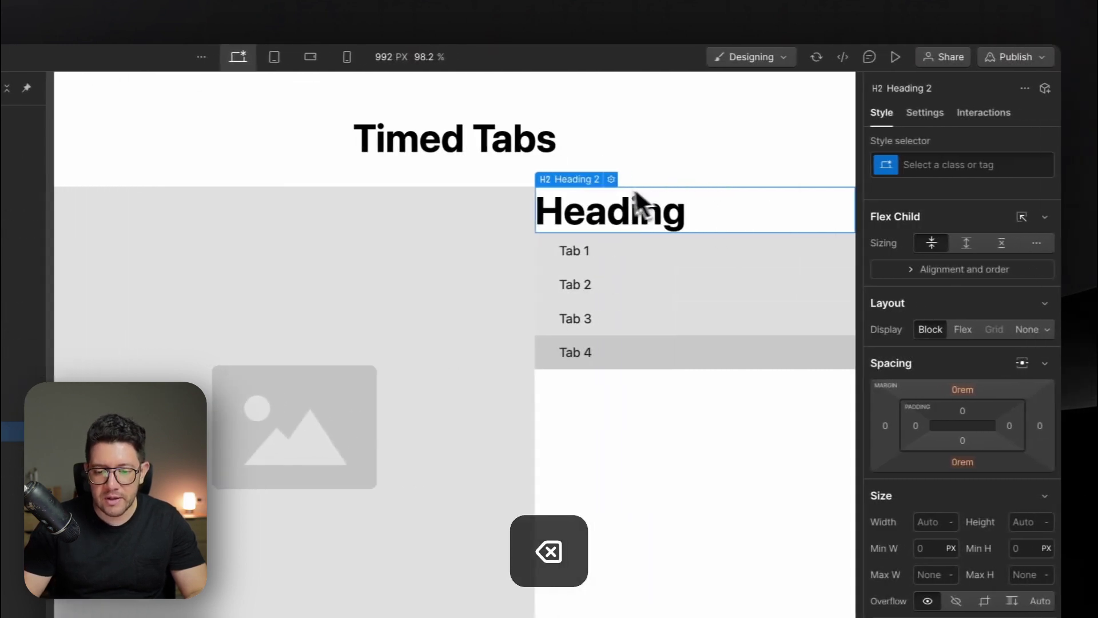
click(921, 164)
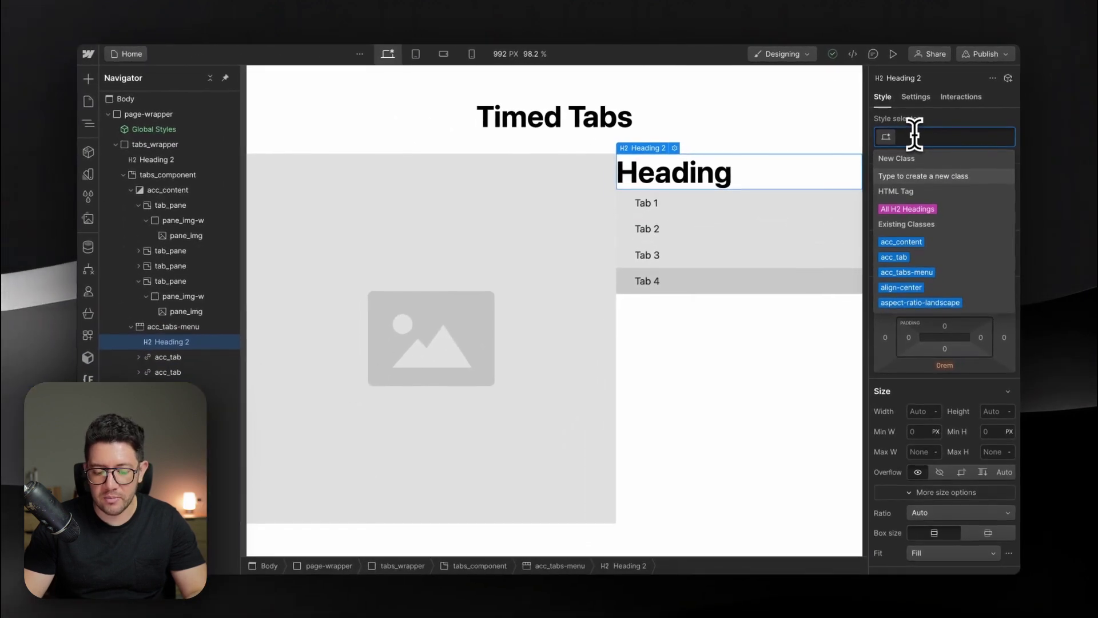
text(tab)
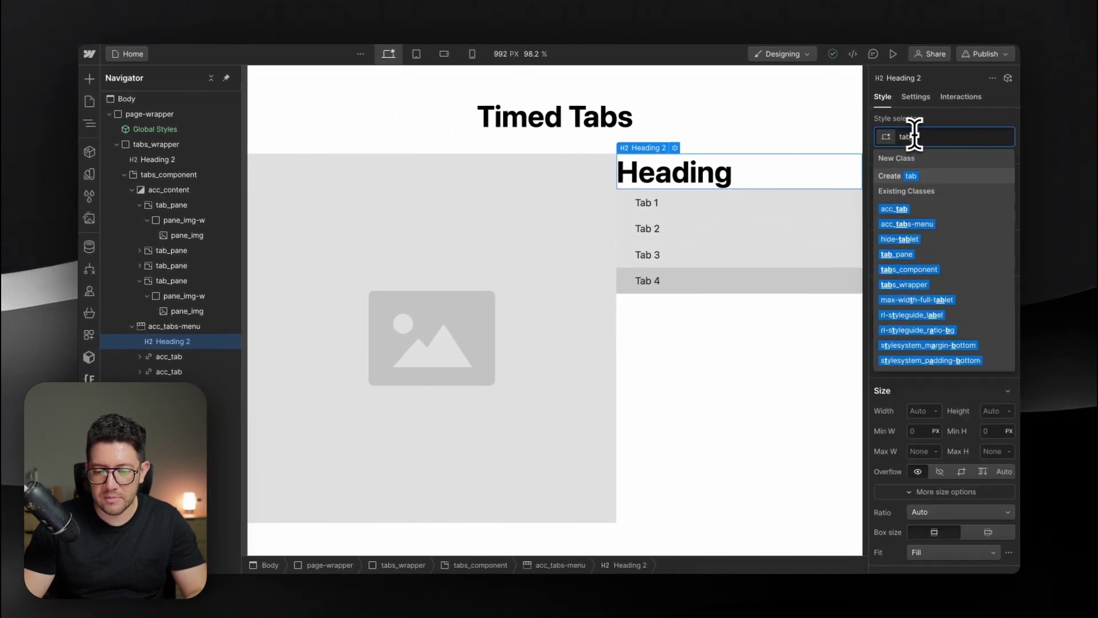
text(s_headi)
key(BackSpace)
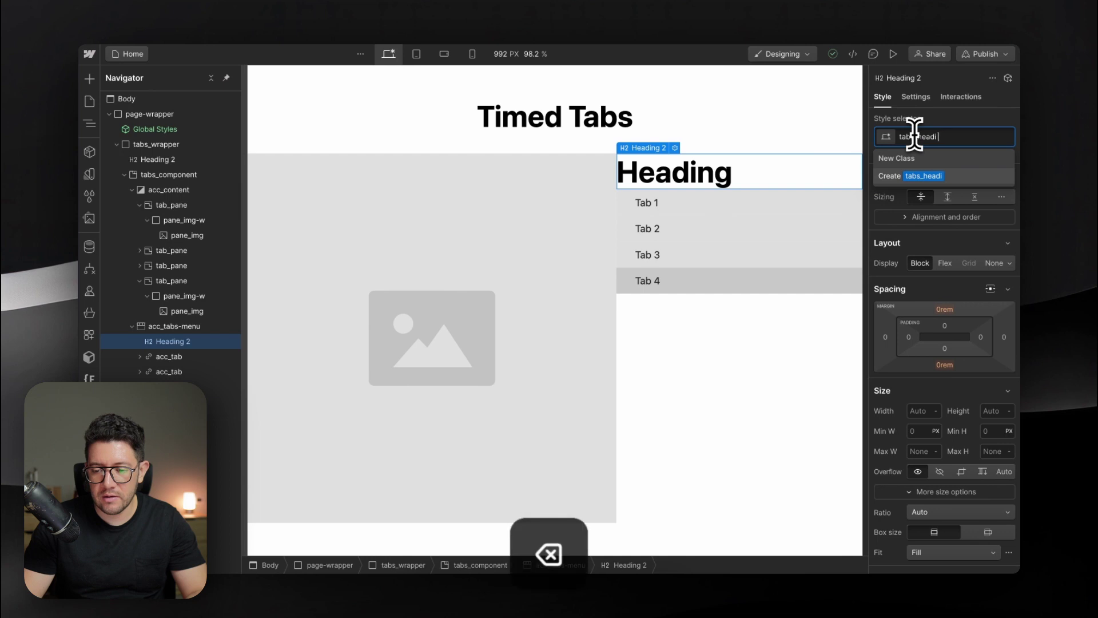
text(ng)
key(Return)
Set the font size of tabs_heading to 2rem
scroll(1010, 382, down, 6)
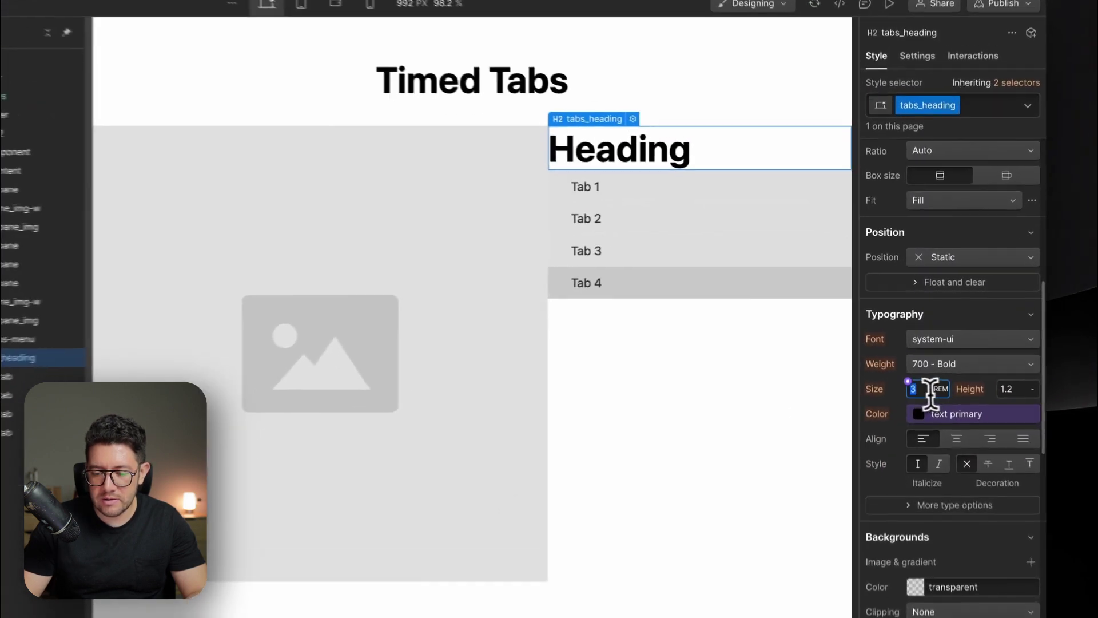
click(914, 366)
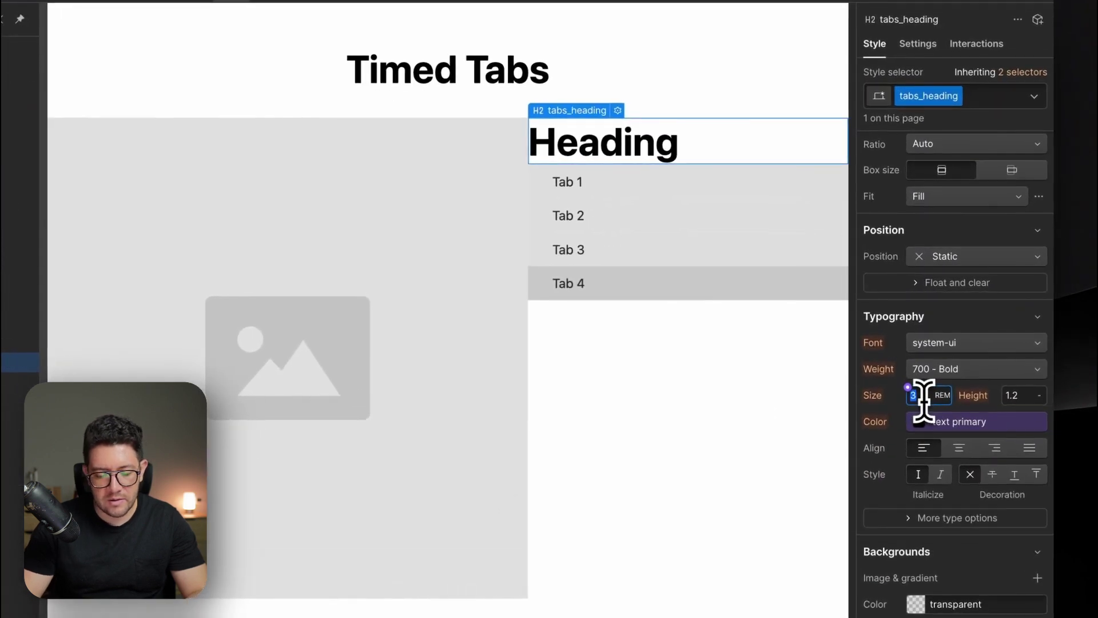
text(2rem)
key(Return)
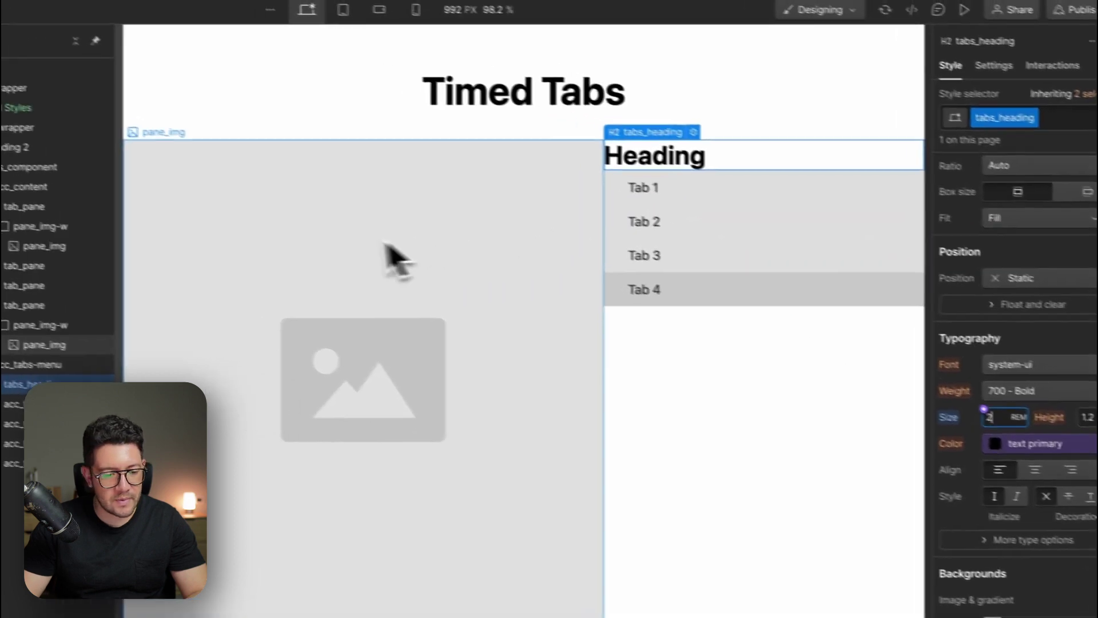
In the Pixlmob project, copy the full text of the "Ordering photo edits has never been easier!" heading in the accordion section
click(665, 381)
click(686, 198)
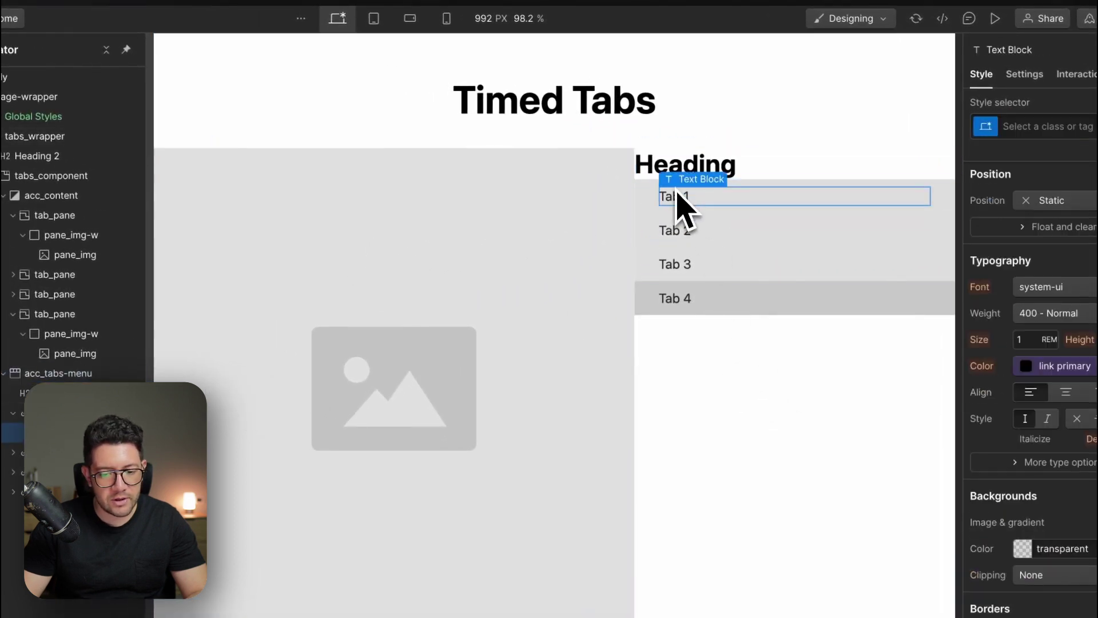
click(689, 172)
mouse_move(29, 294)
click(151, 286)
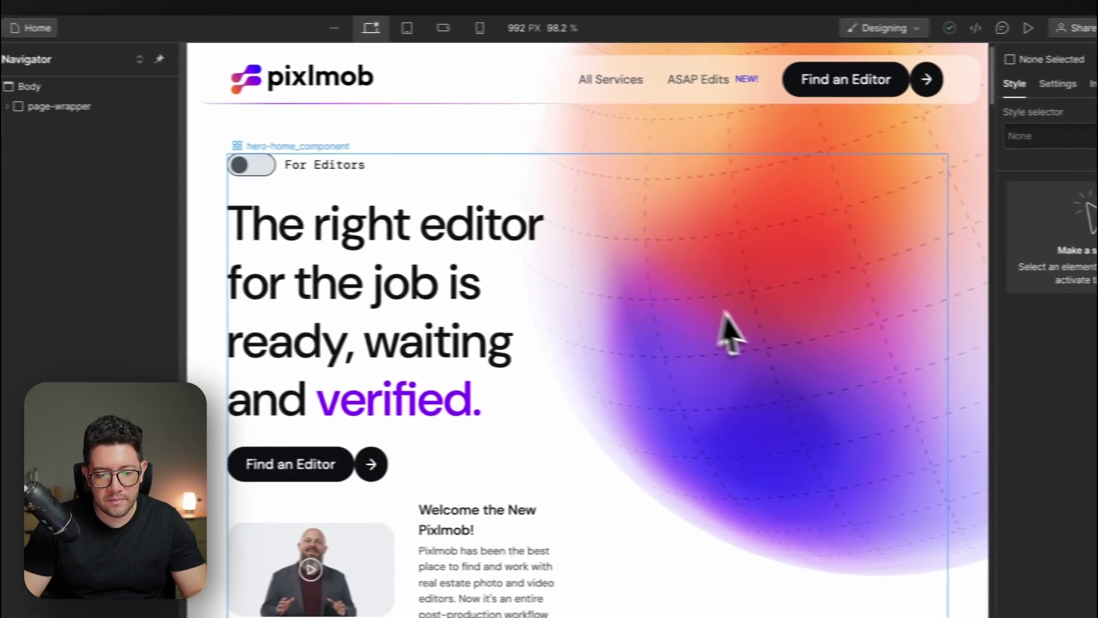
scroll(723, 331, down, 10)
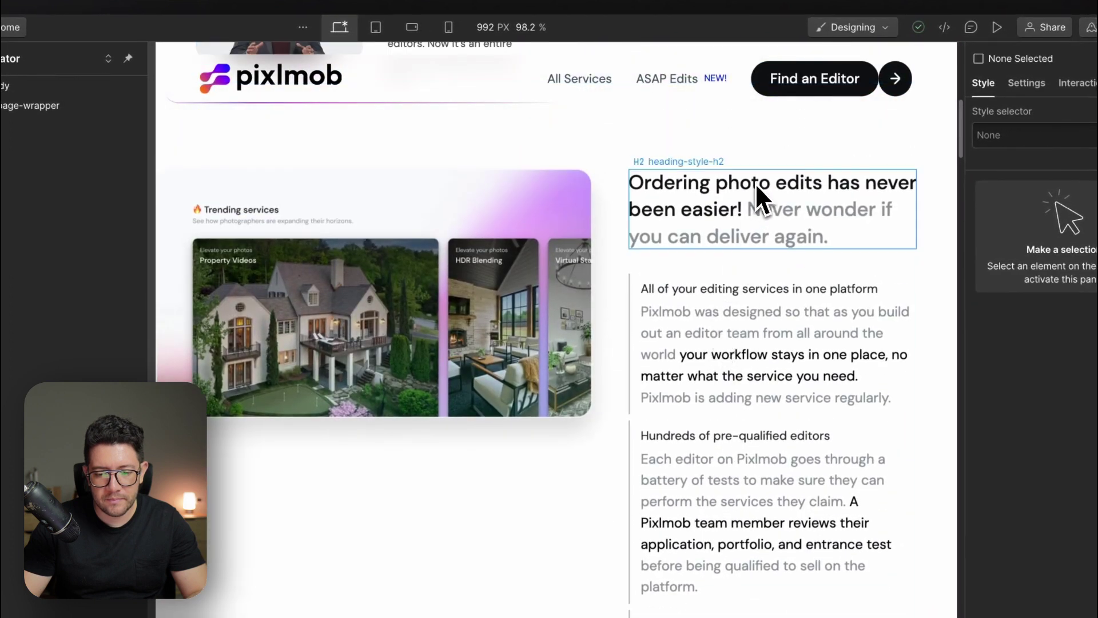
click(756, 183)
double_click(730, 191)
key(super+a)
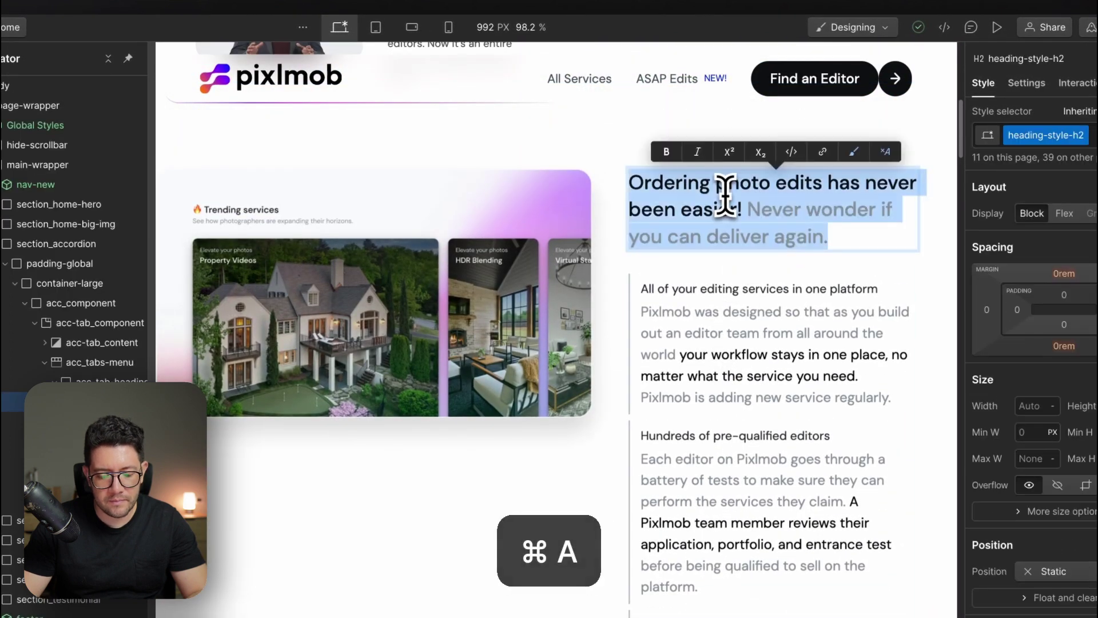
key(super+c)
Back in the tabs project, replace the text of tabs_heading with the copied Pixlmob heading text
mouse_move(44, 208)
click(186, 215)
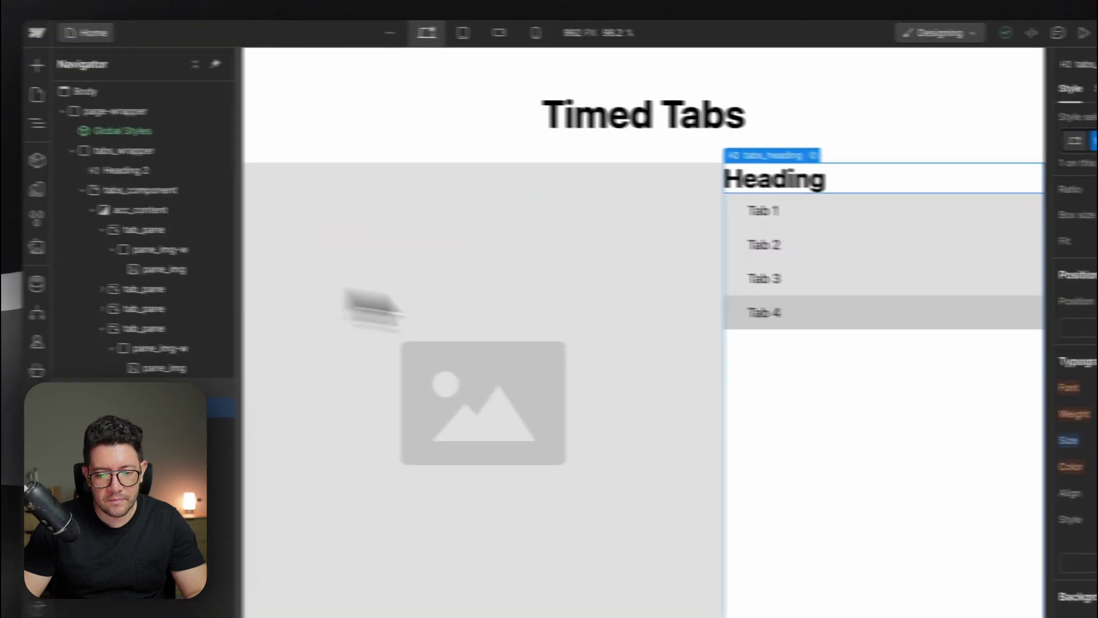
double_click(669, 179)
key(super+v)
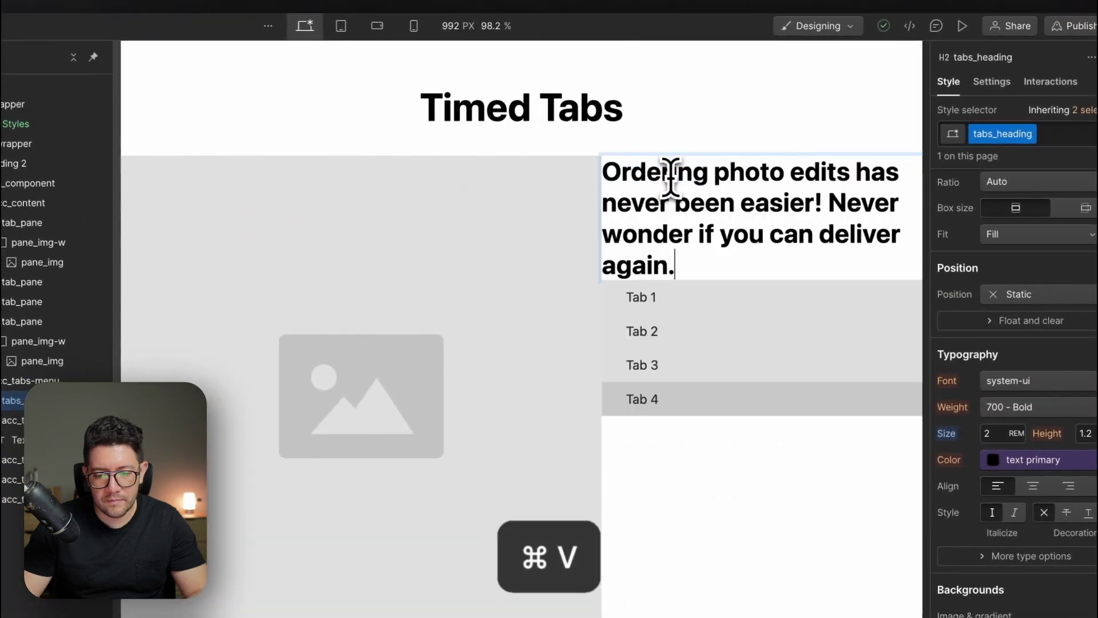
key(Escape)
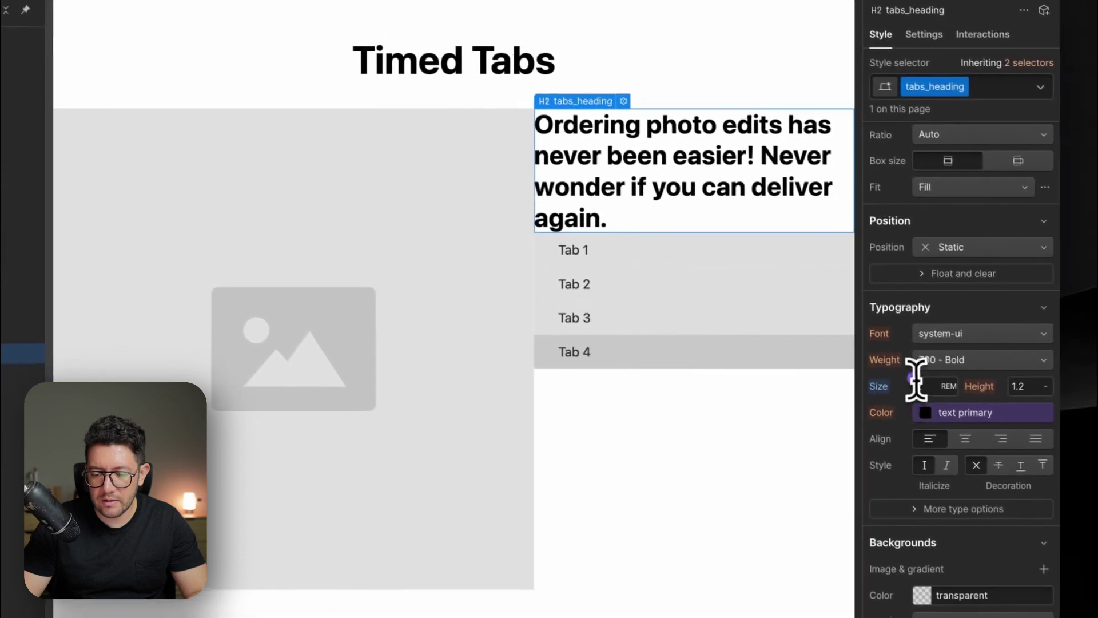
Set the tabs_heading font size to 1.5rem and its weight to 400 - Normal, and select acc_tabs-menu
click(993, 430)
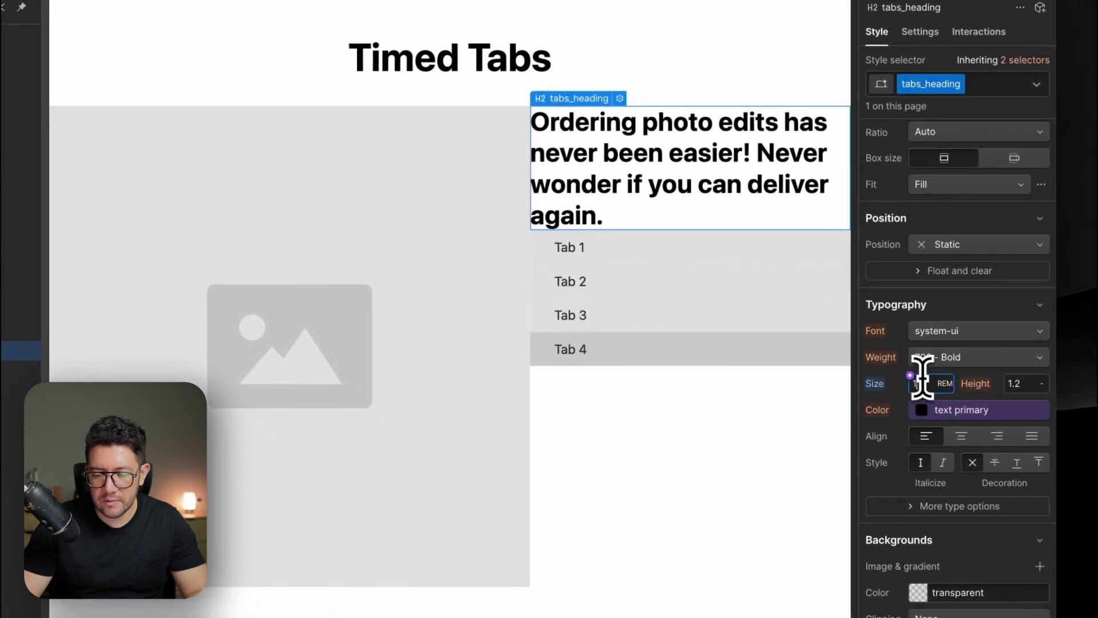
text(1.5)
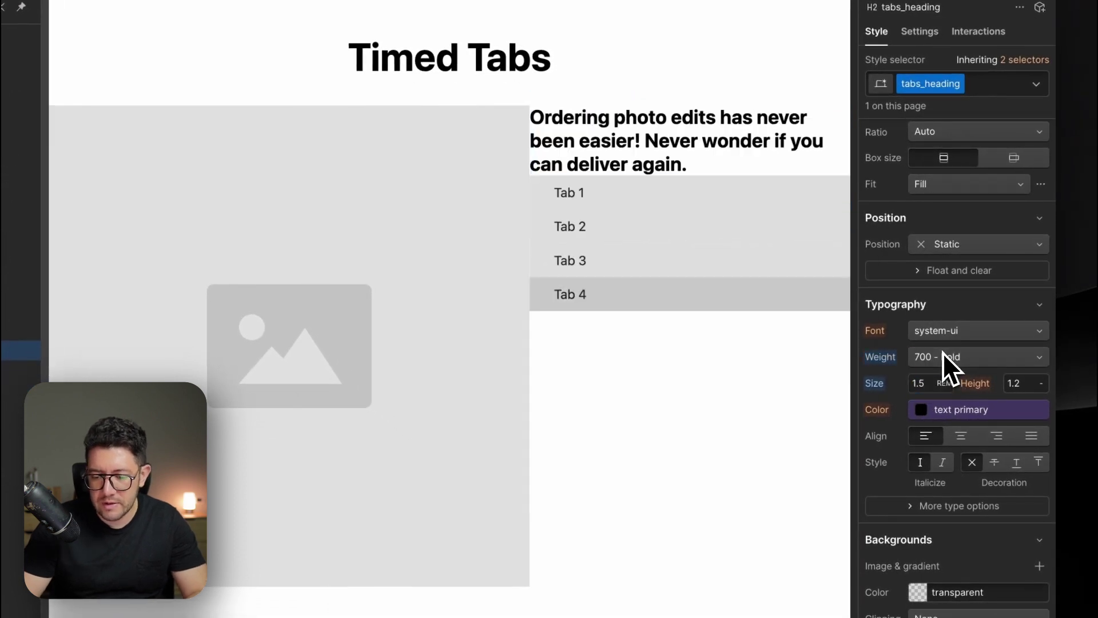
click(942, 354)
click(973, 302)
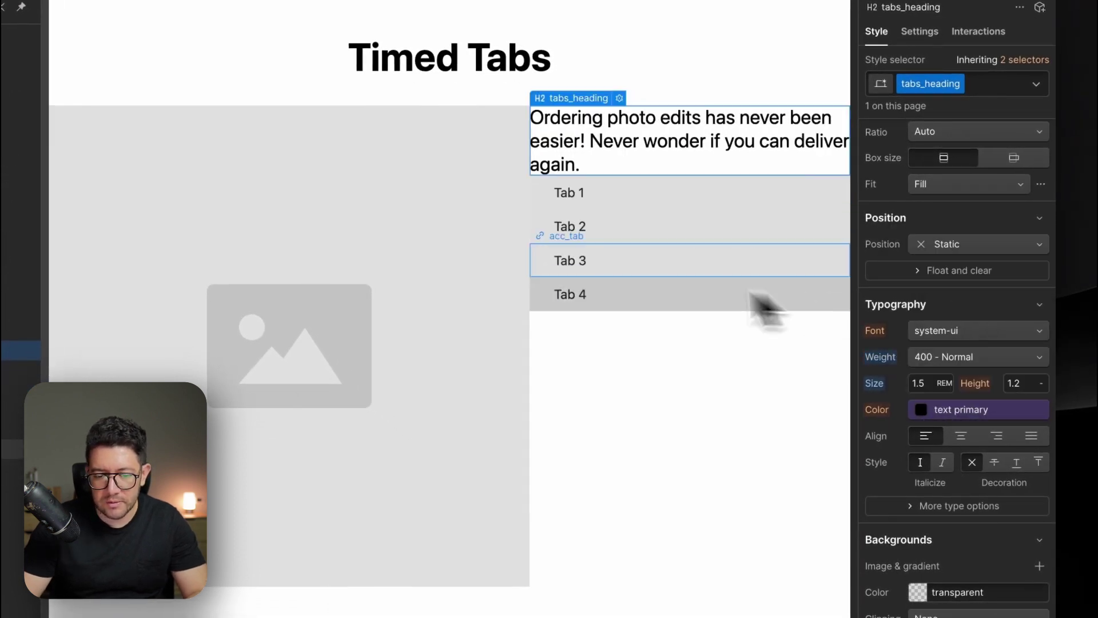
click(581, 360)
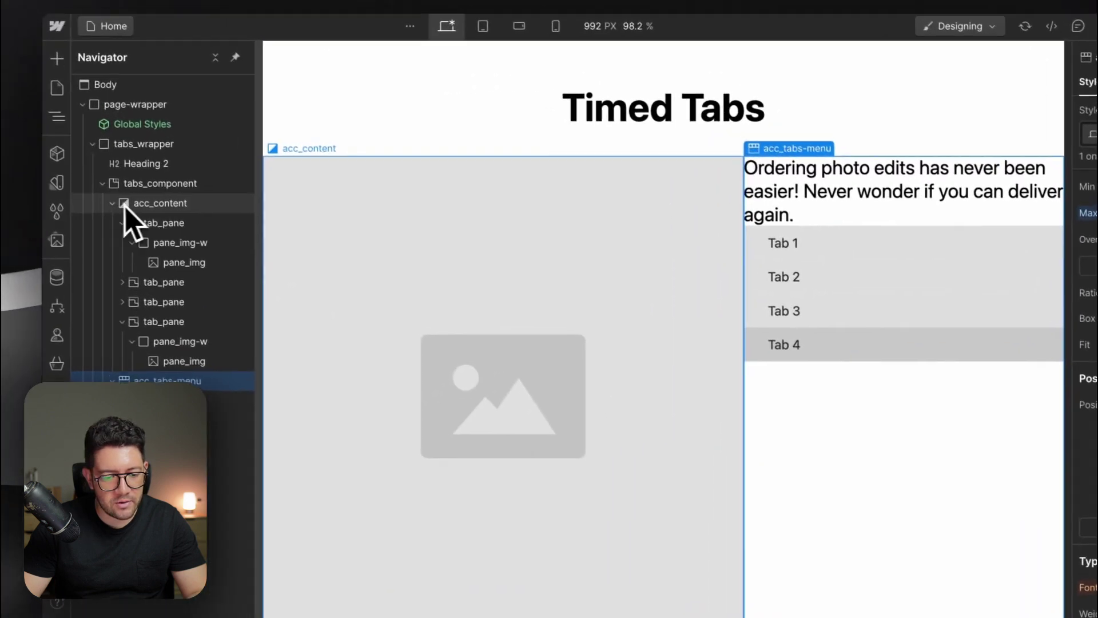
Set the flex gap of tabs_component to 1.5rem
click(103, 170)
scroll(1001, 366, up, 5)
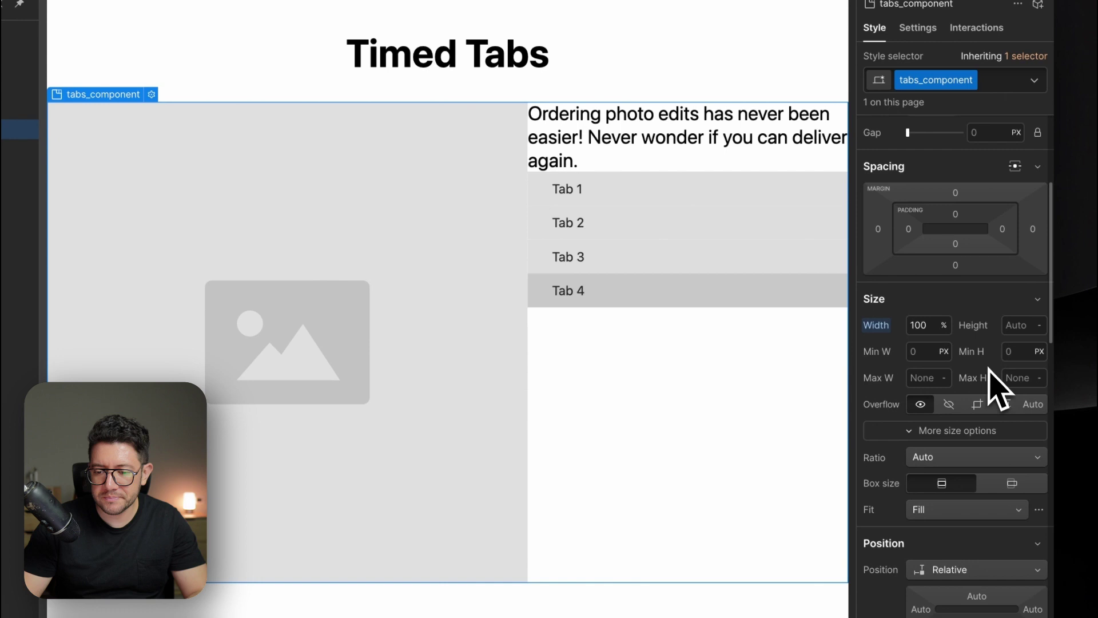
scroll(999, 389, up, 2)
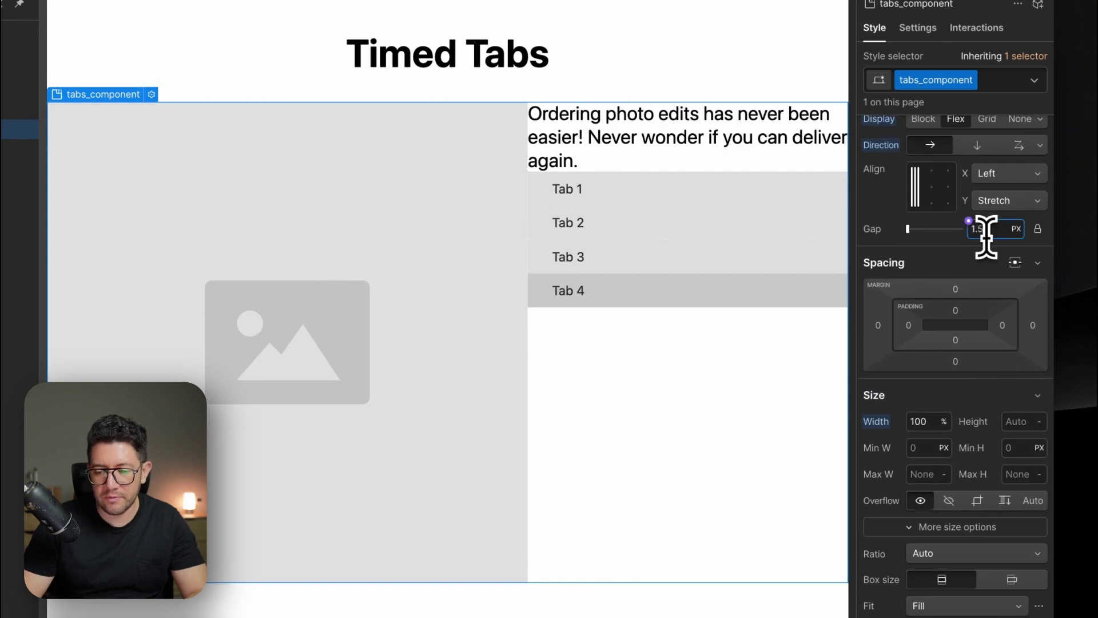
text(rem)
key(Return)
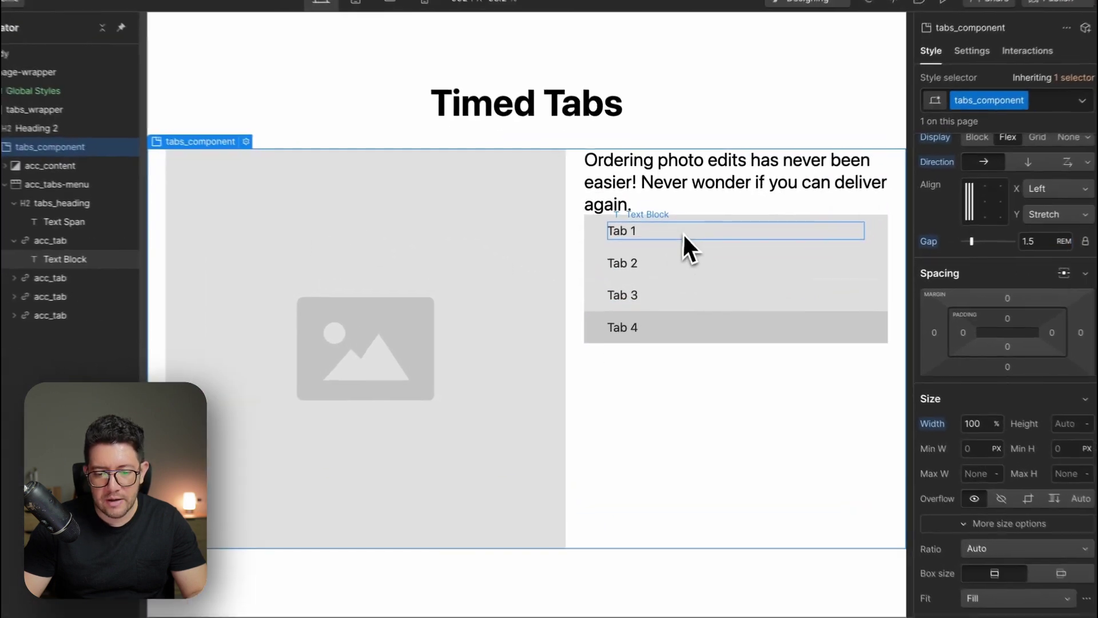
Set the padding of the acc_tab class to 0 on all sides
click(636, 242)
click(609, 243)
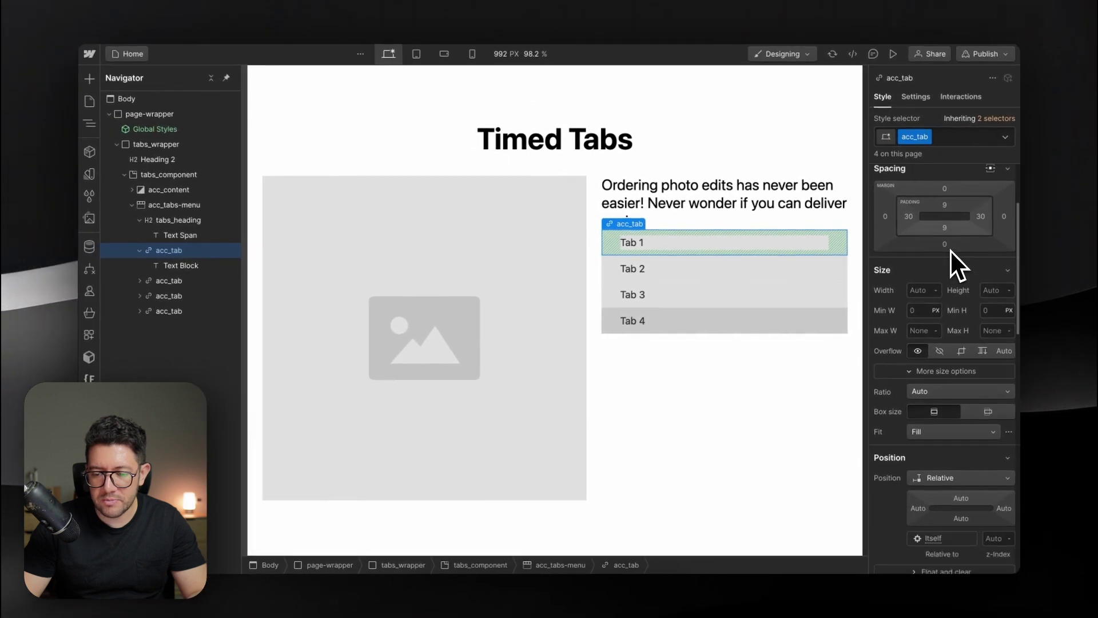
scroll(973, 227, up, 2)
drag(952, 260, 667, 285)
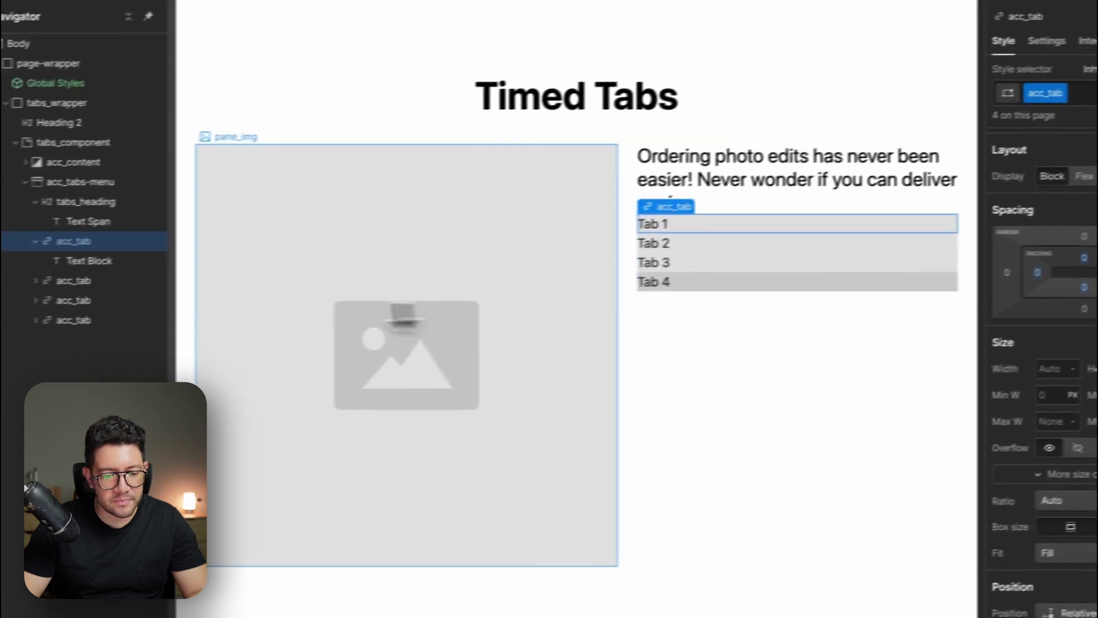
Add a Div Block after the Text Block in the first acc_tab and duplicate it twice
click(101, 261)
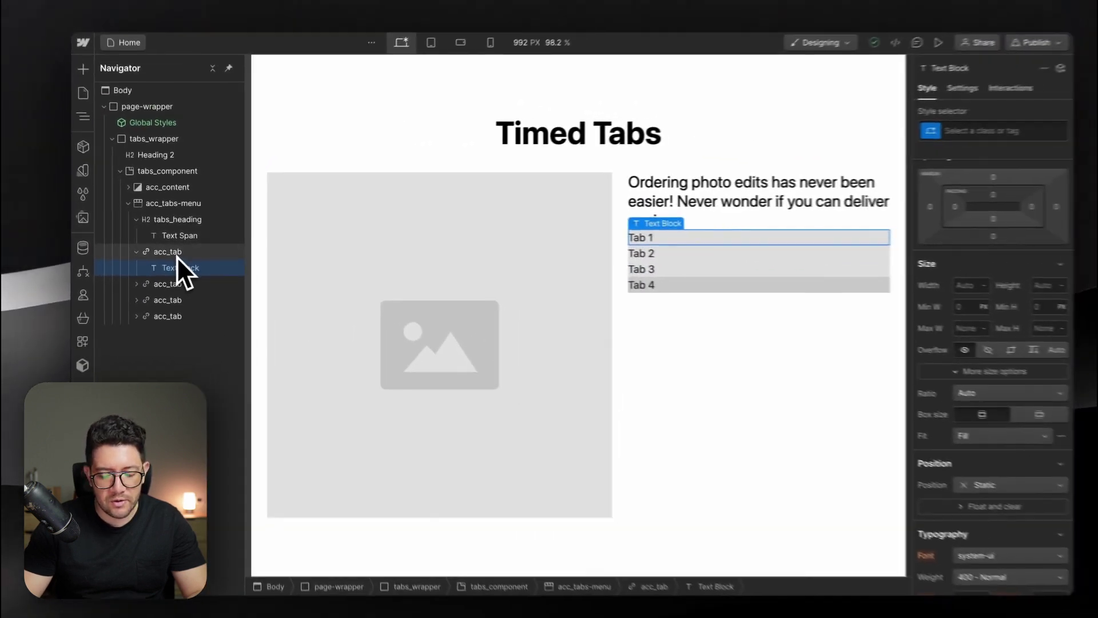
key(super+k)
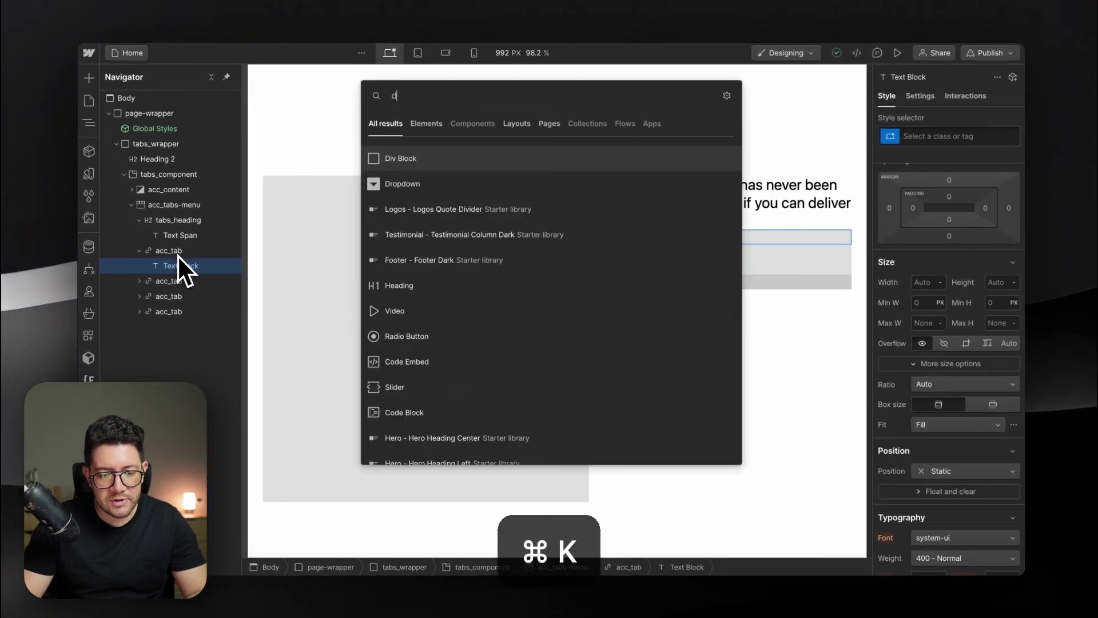
text(div)
key(Return)
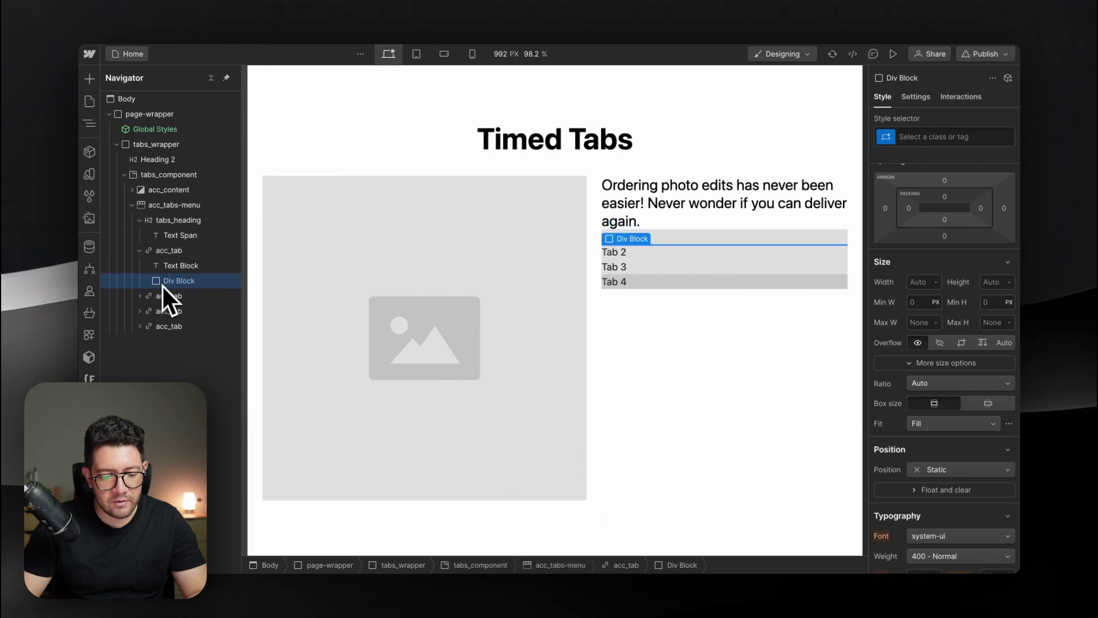
key(super+d)
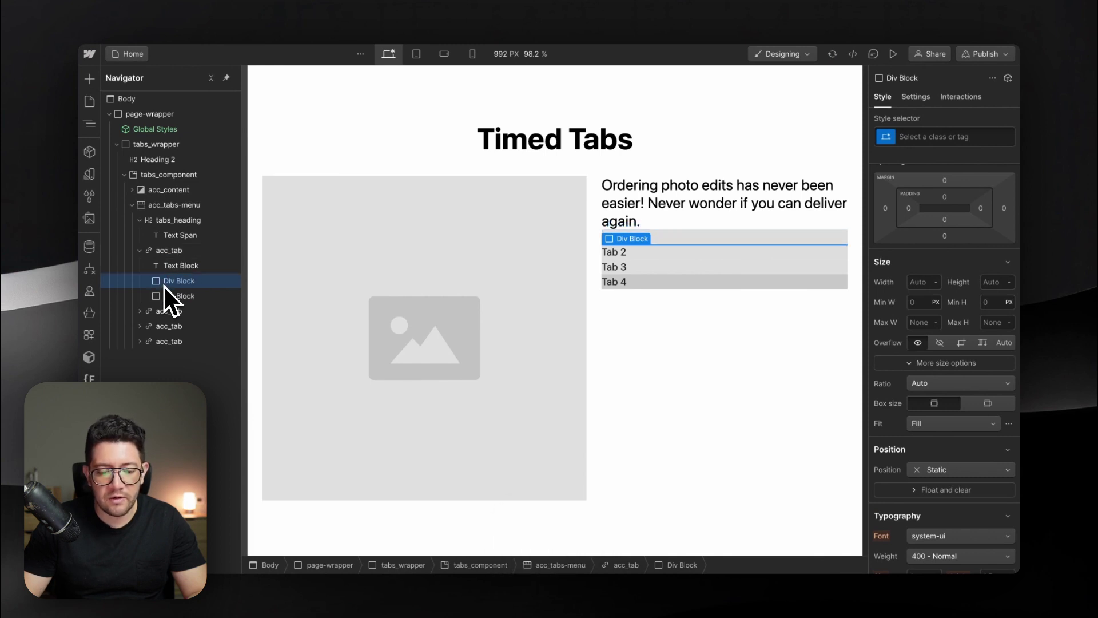
key(super+d)
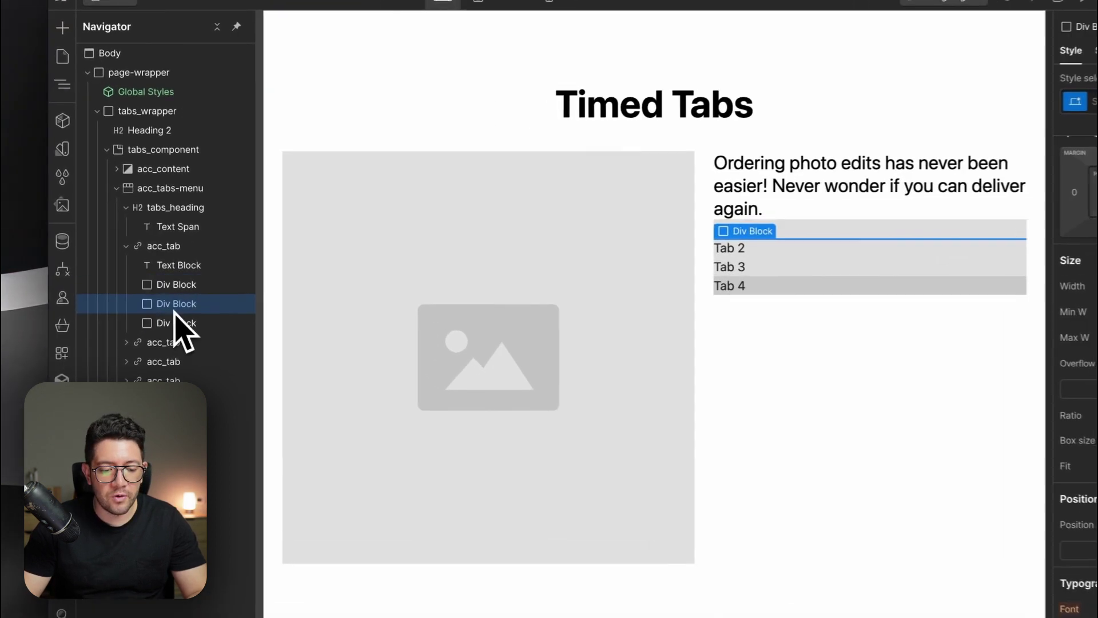
Duplicate the last Div Block in the first acc_tab and nest the copy inside the third Div Block
click(174, 310)
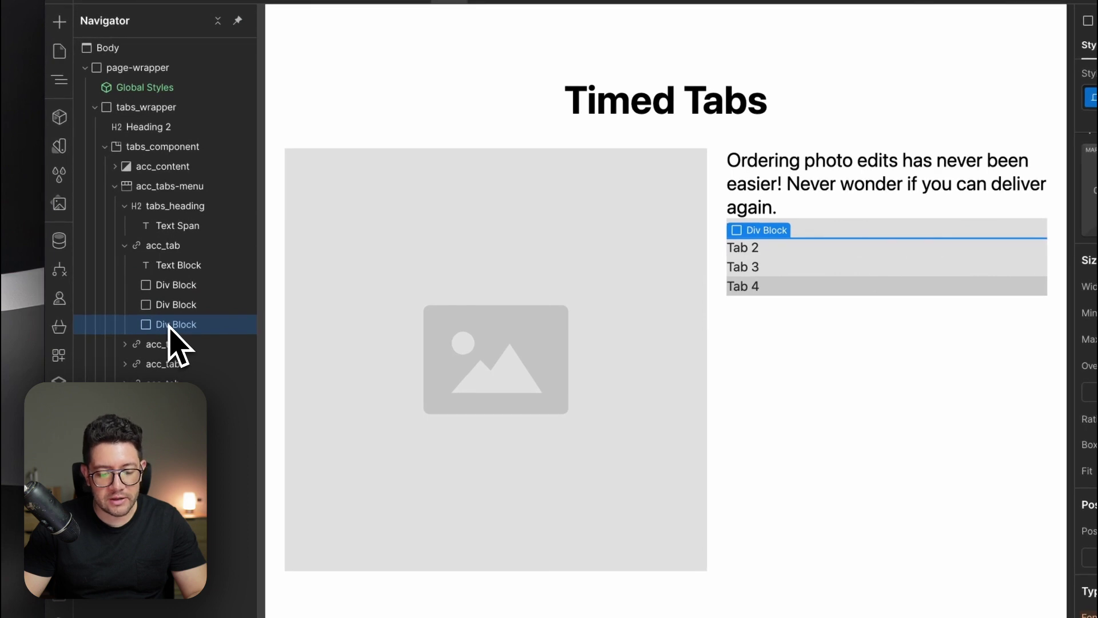
key(super+d)
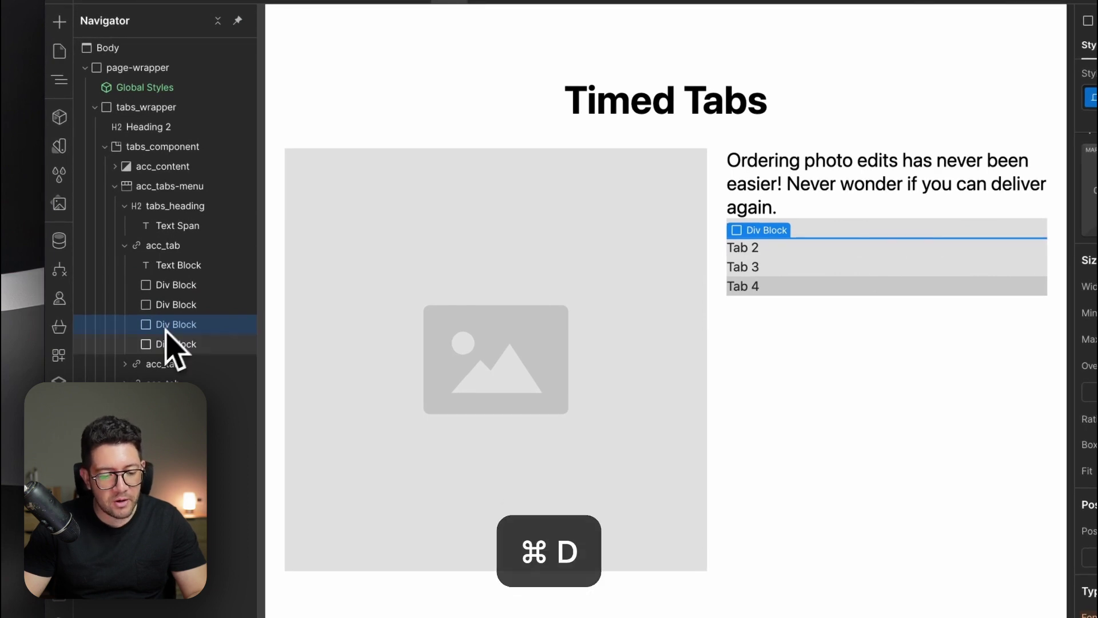
mouse_move(171, 344)
mouse_down()
mouse_move(172, 321)
mouse_move(169, 340)
mouse_up()
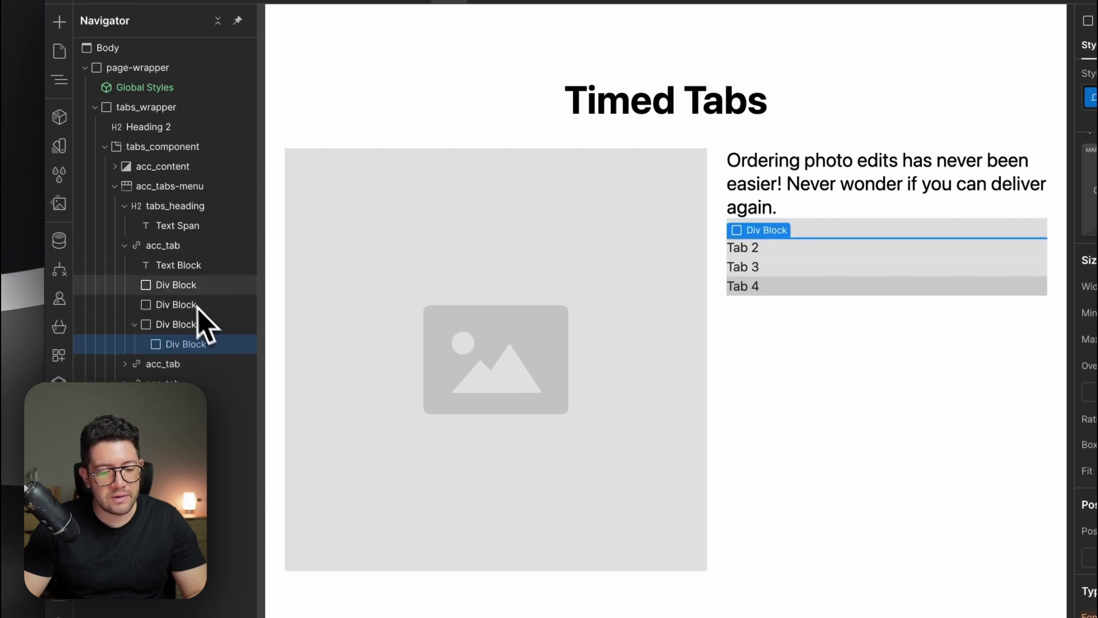
Nest the first tab's Text Block inside the first Div Block and give that Div Block the class acc_toggle
click(197, 272)
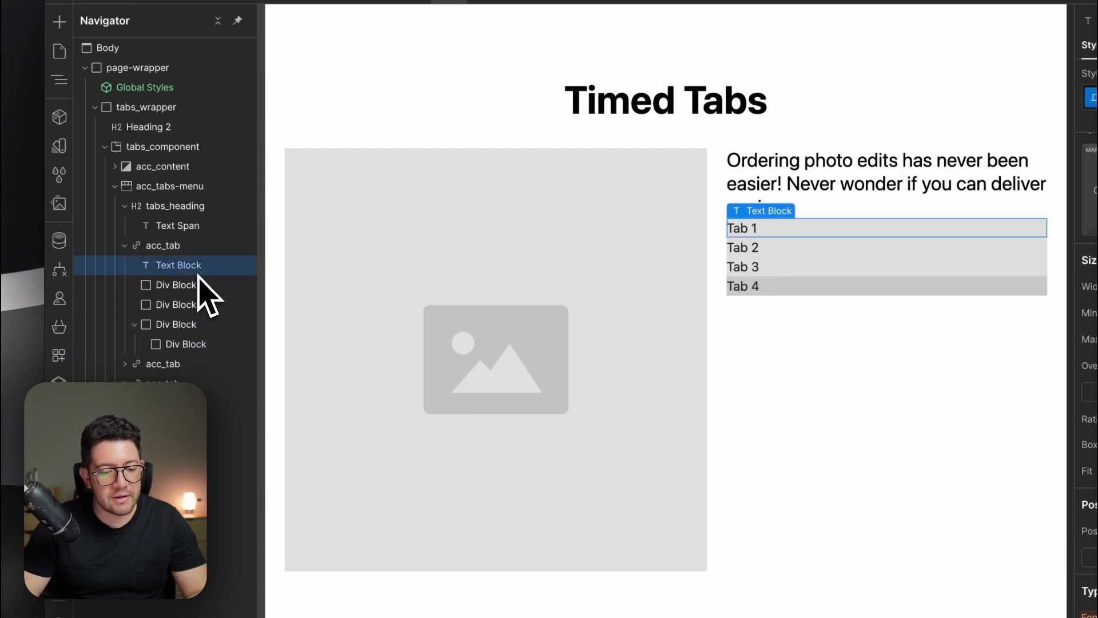
drag(174, 280, 174, 276)
key(super+Return)
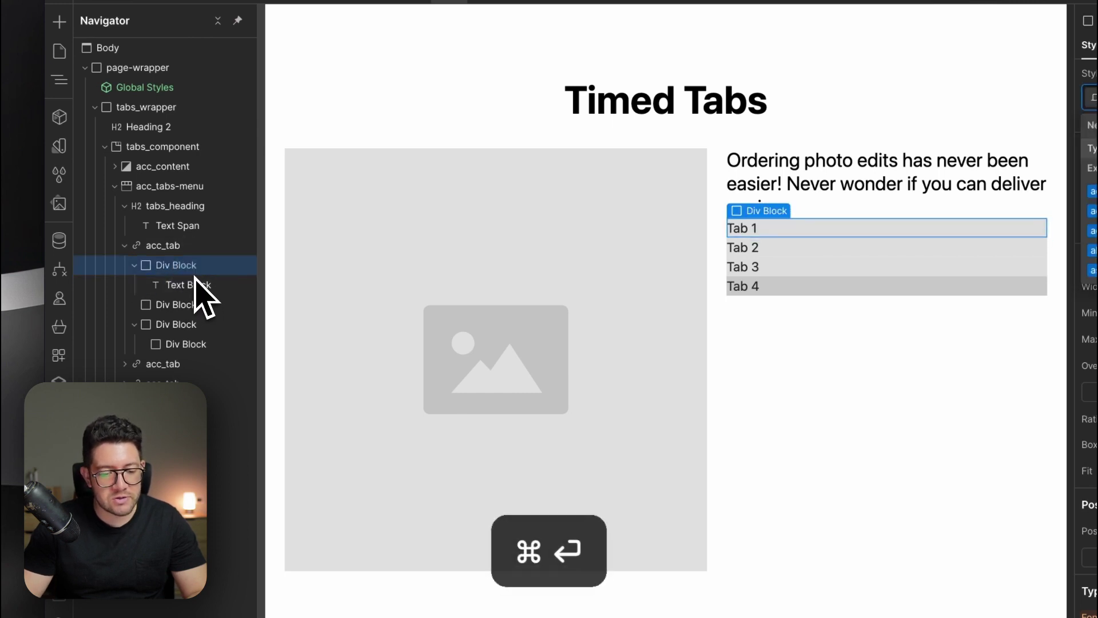
key(BackSpace)
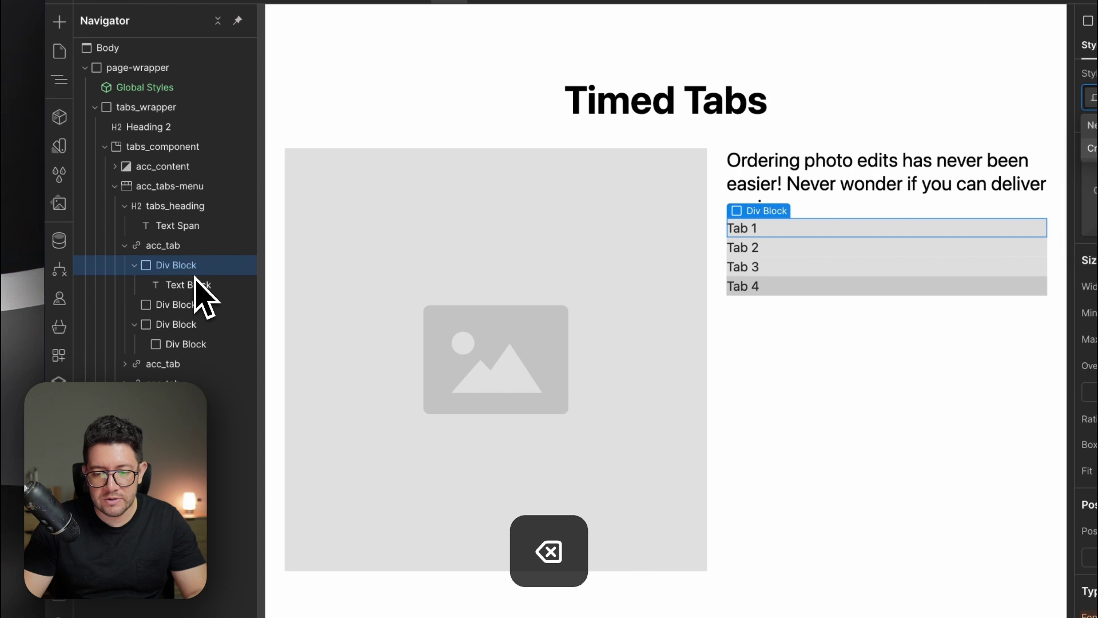
key(Return)
Assign the class acc_content to the second Div Block and acc_line-w to the third one in the first acc_tab
click(190, 305)
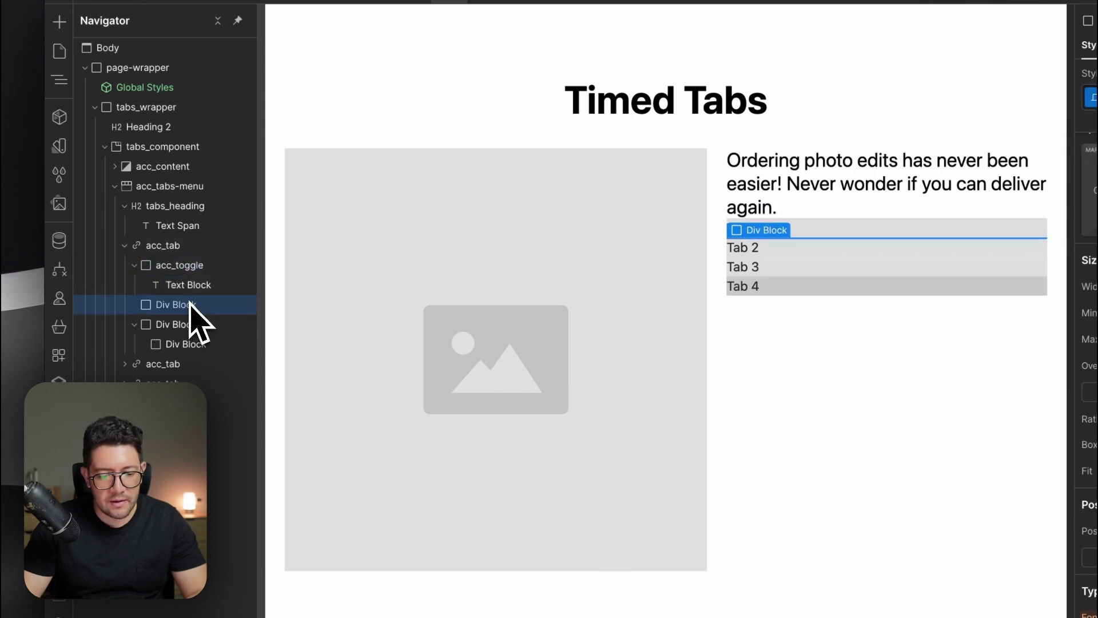
key(super+Return)
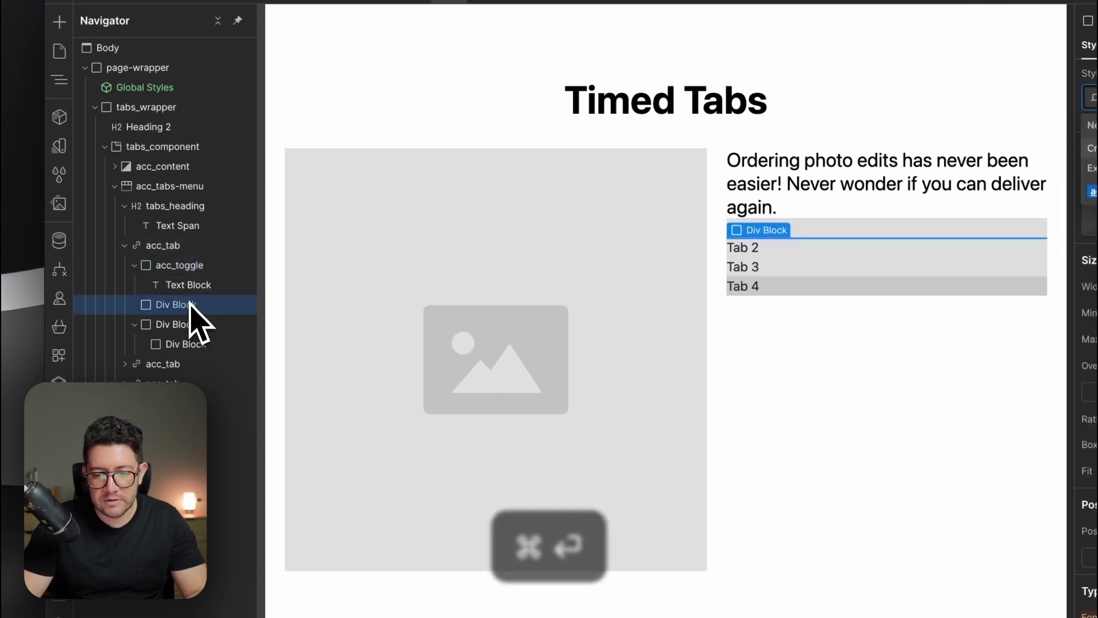
key(Return)
click(175, 324)
key(super+Return)
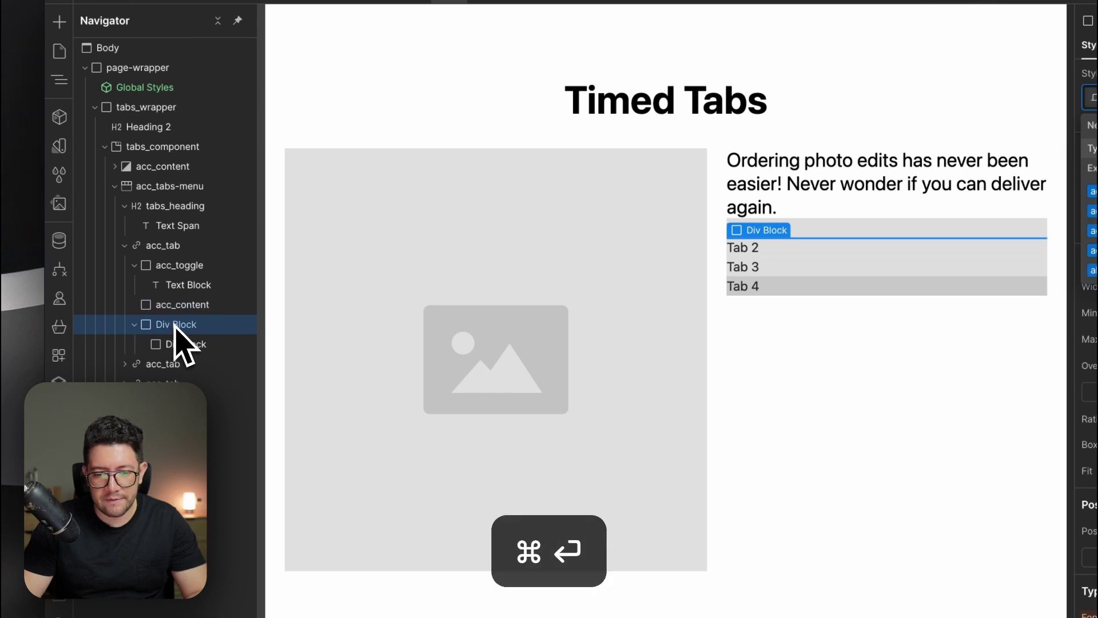
text(a)
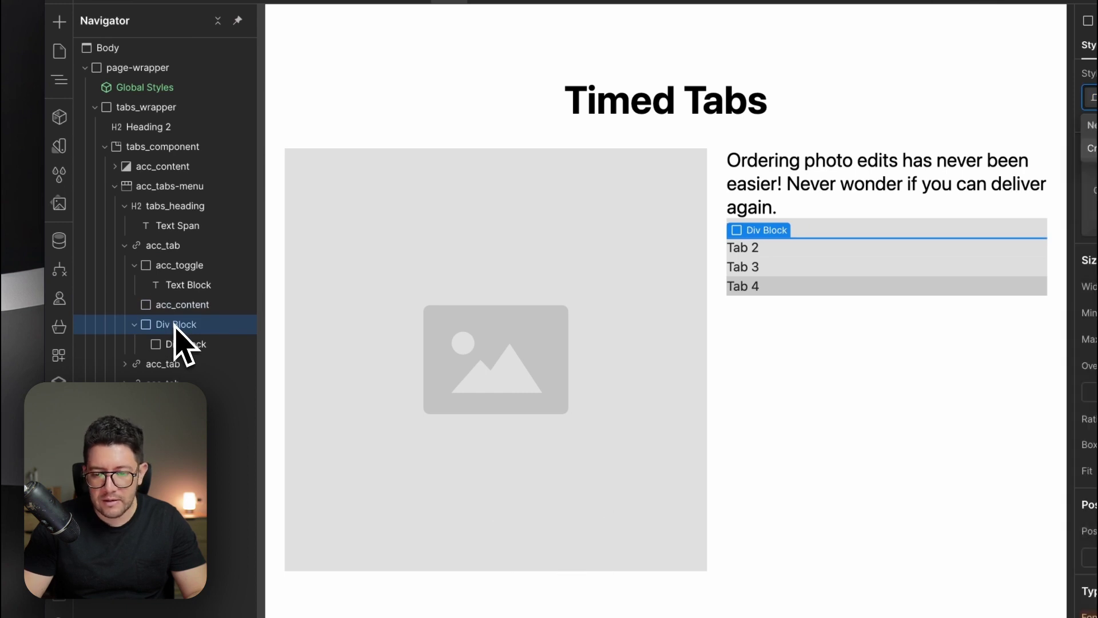
Give the Div Block nested inside acc_line-w the class acc_line
click(165, 344)
key(super+Return)
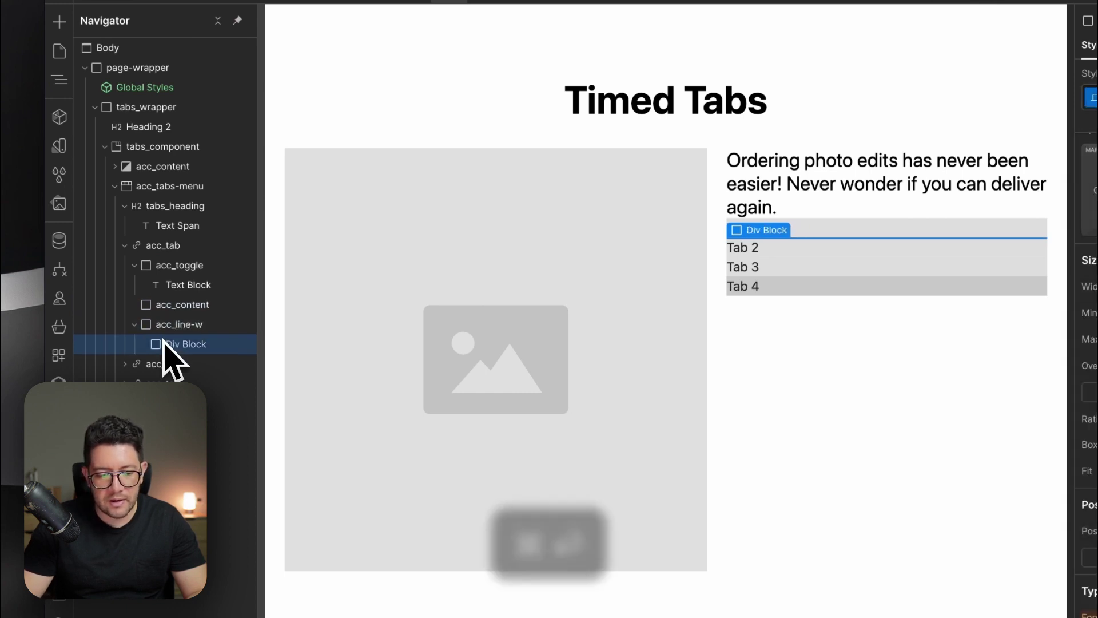
key(BackSpace)
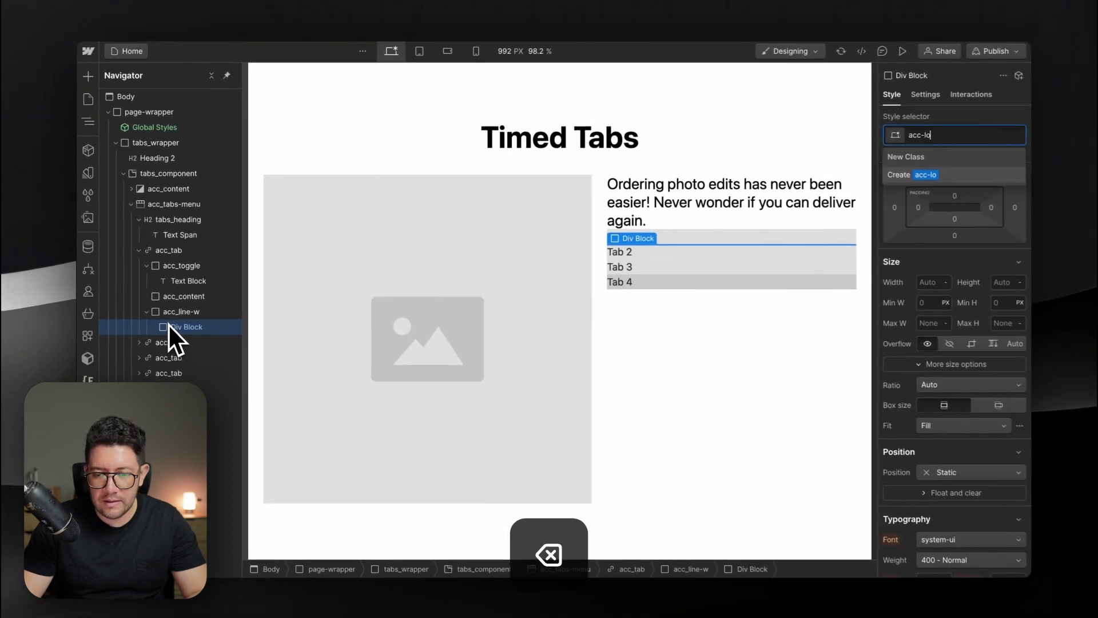
text(acc_l)
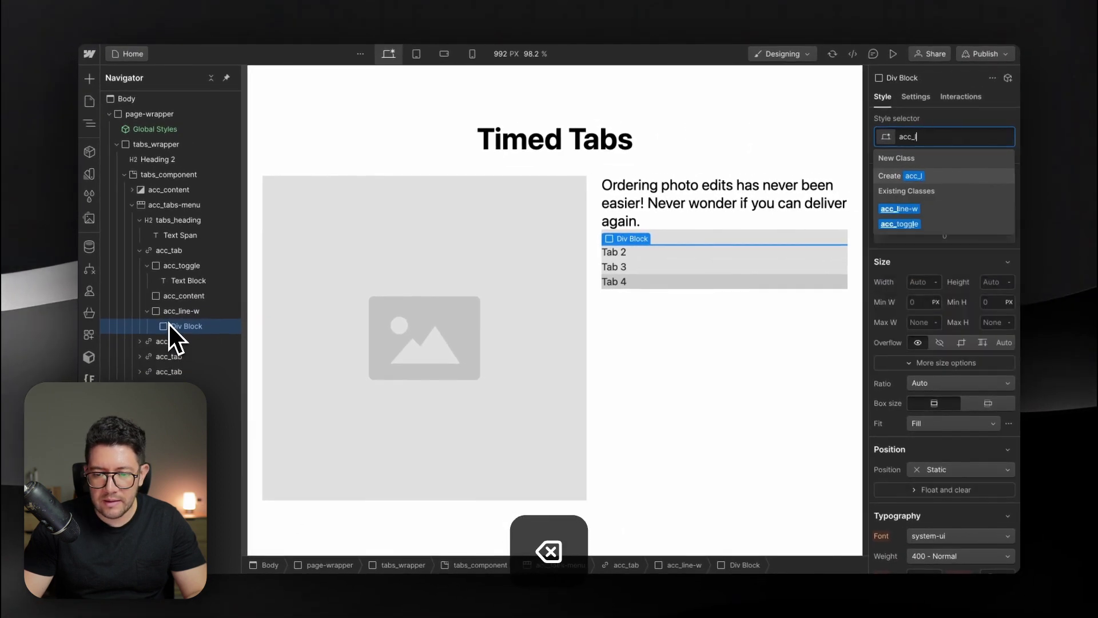
text(ine)
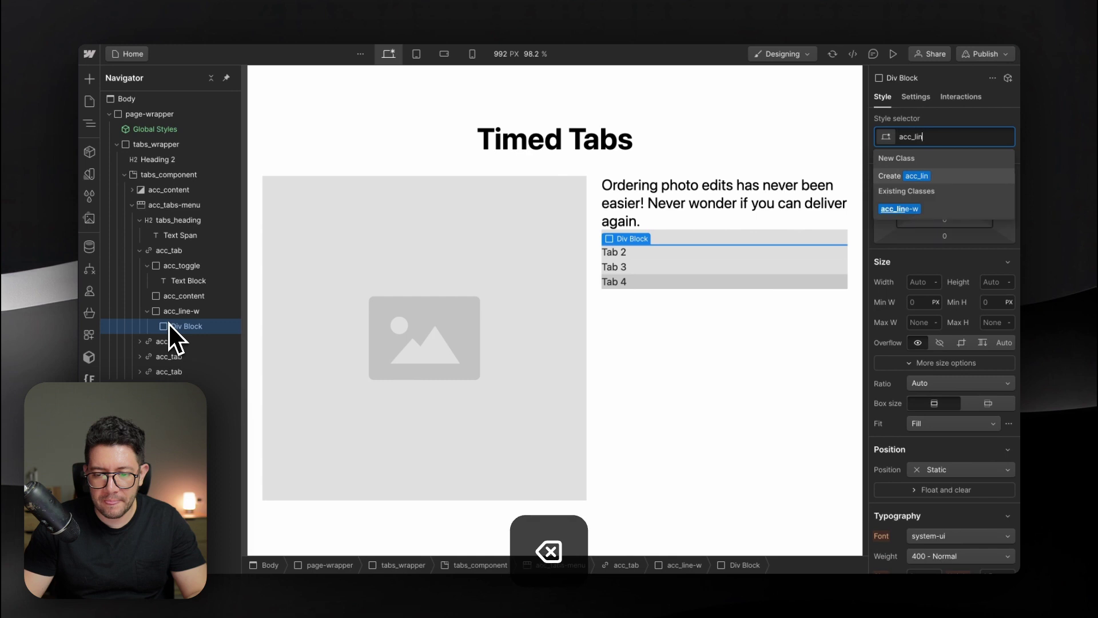
key(Return)
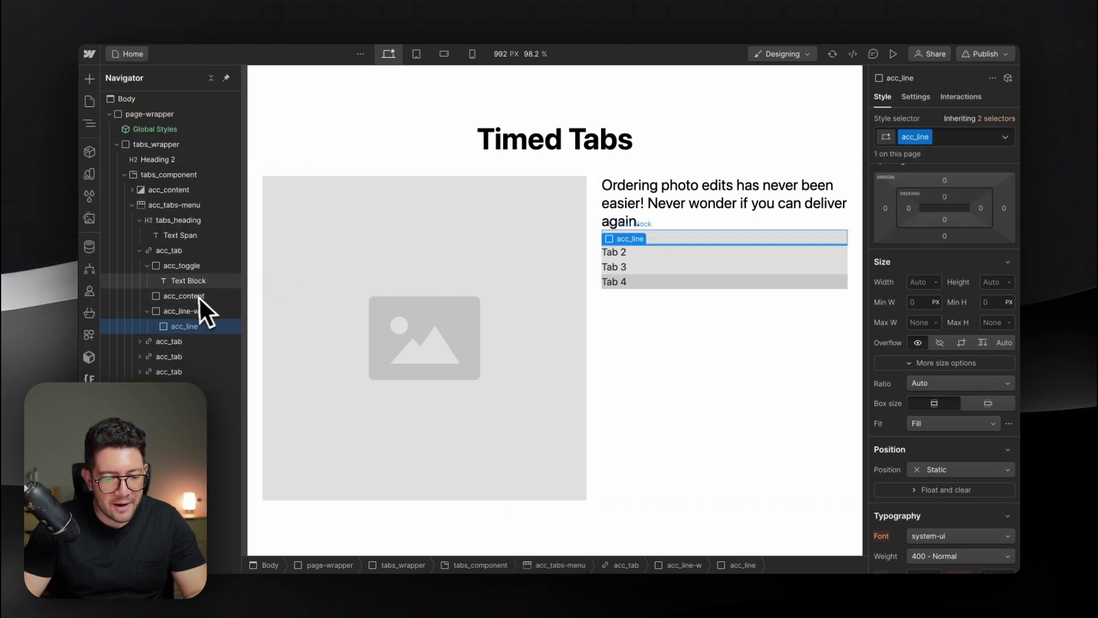
Add a Paragraph element inside the acc_content div of the first acc_tab
click(175, 265)
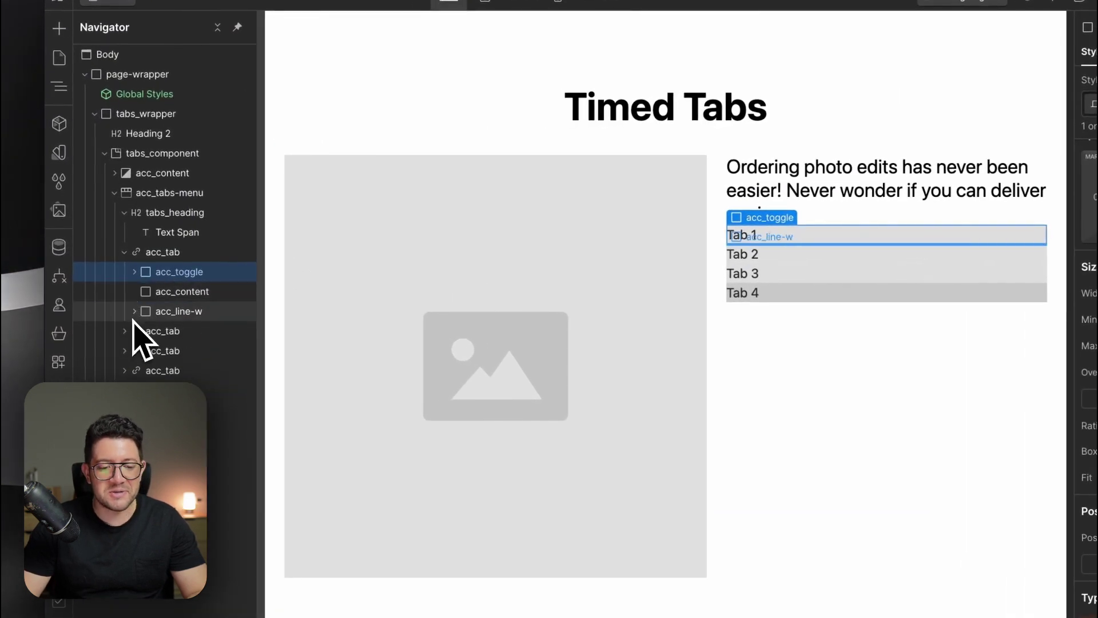
click(134, 311)
click(178, 294)
key(super+k)
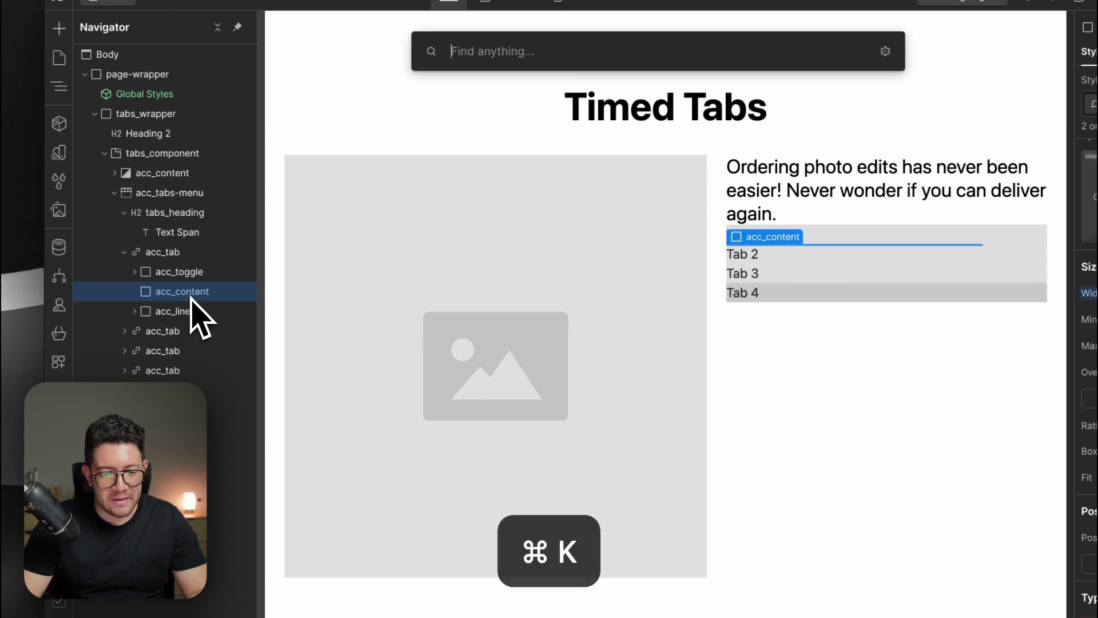
text(pa)
key(Return)
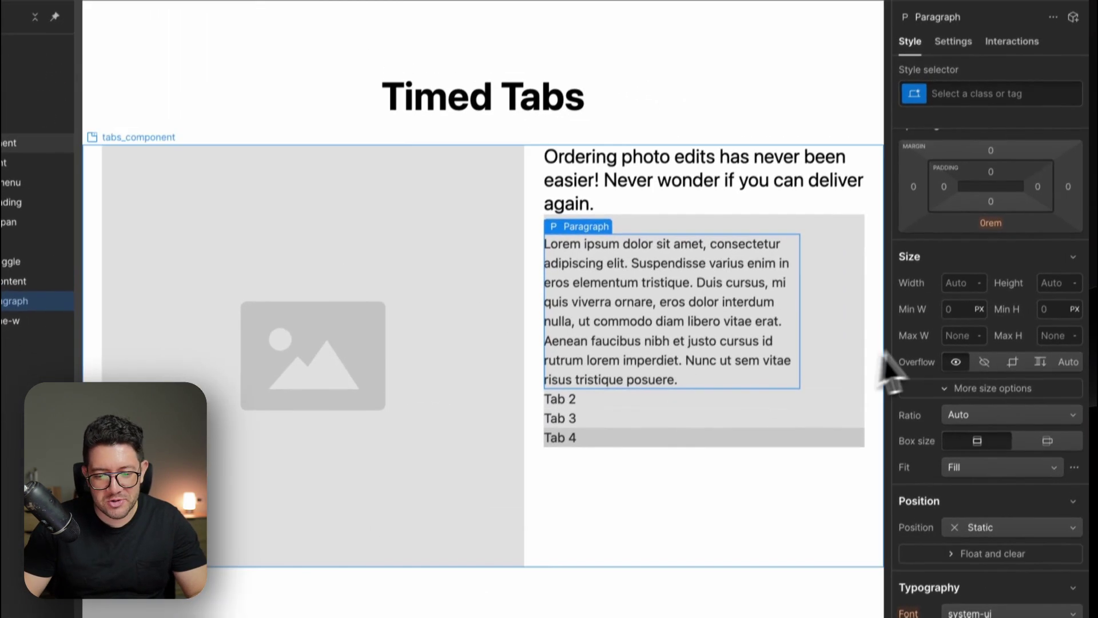
Select the first acc_tab in the tabs menu and bring up its background settings
click(941, 235)
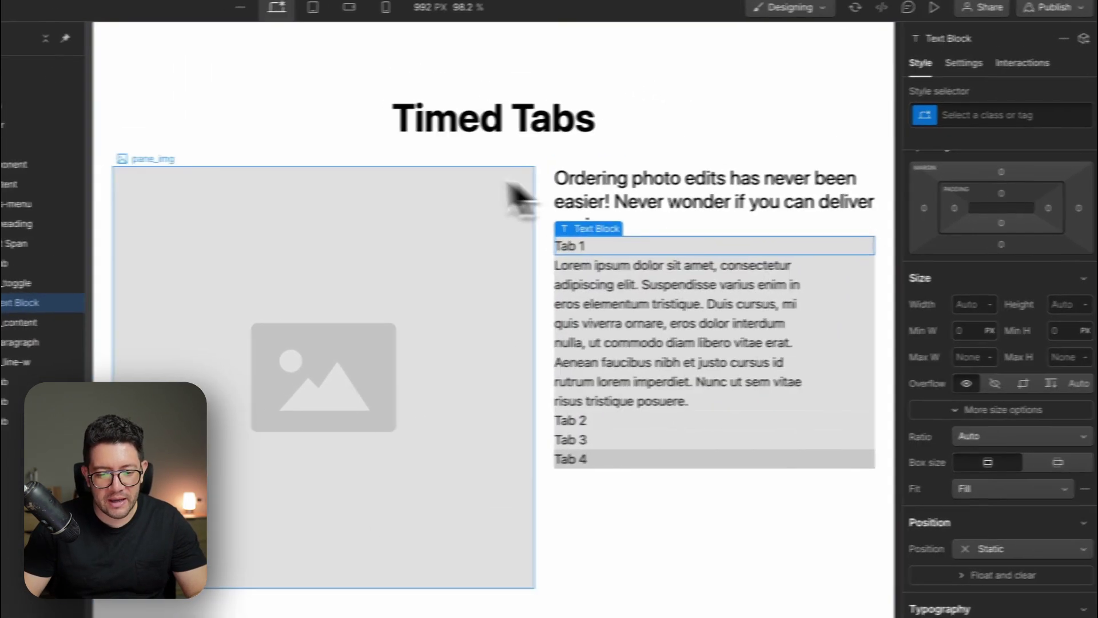
click(760, 210)
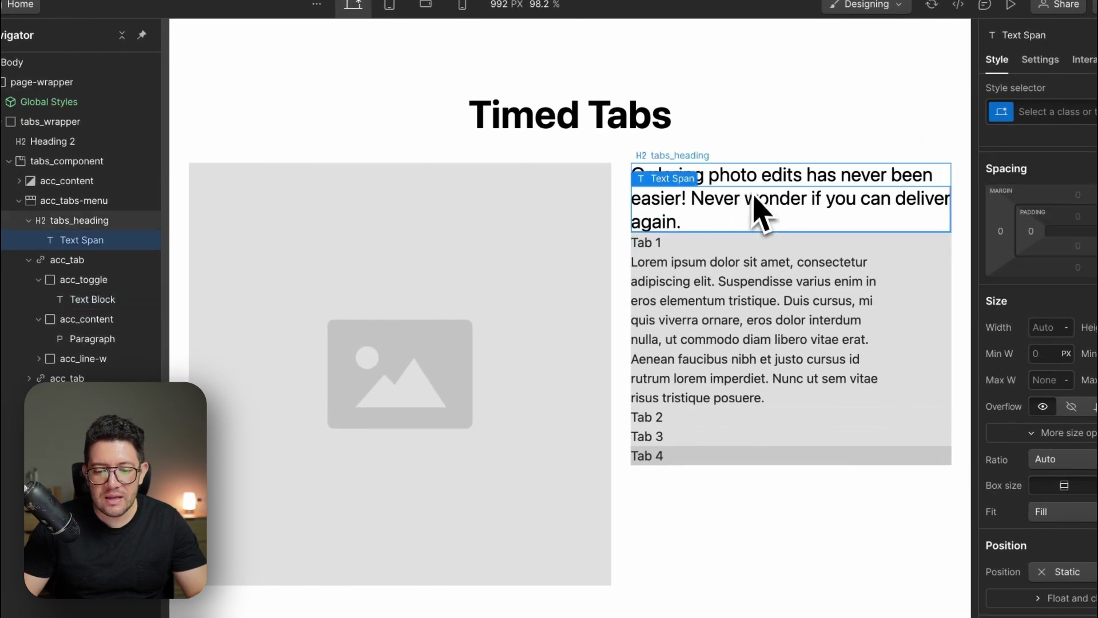
click(103, 264)
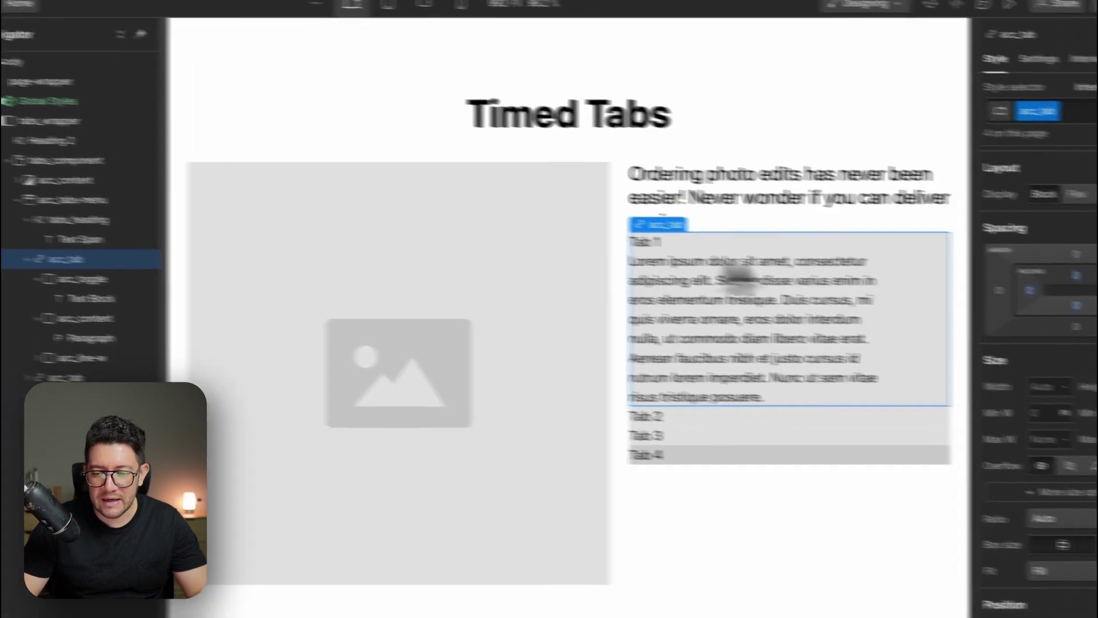
scroll(963, 378, down, 2)
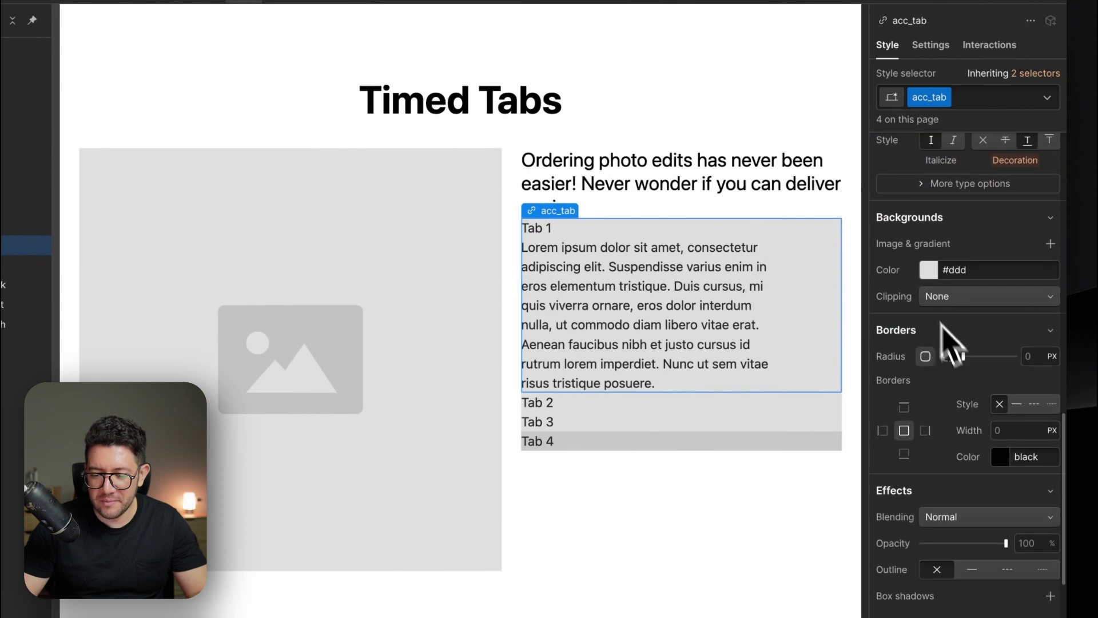
click(927, 270)
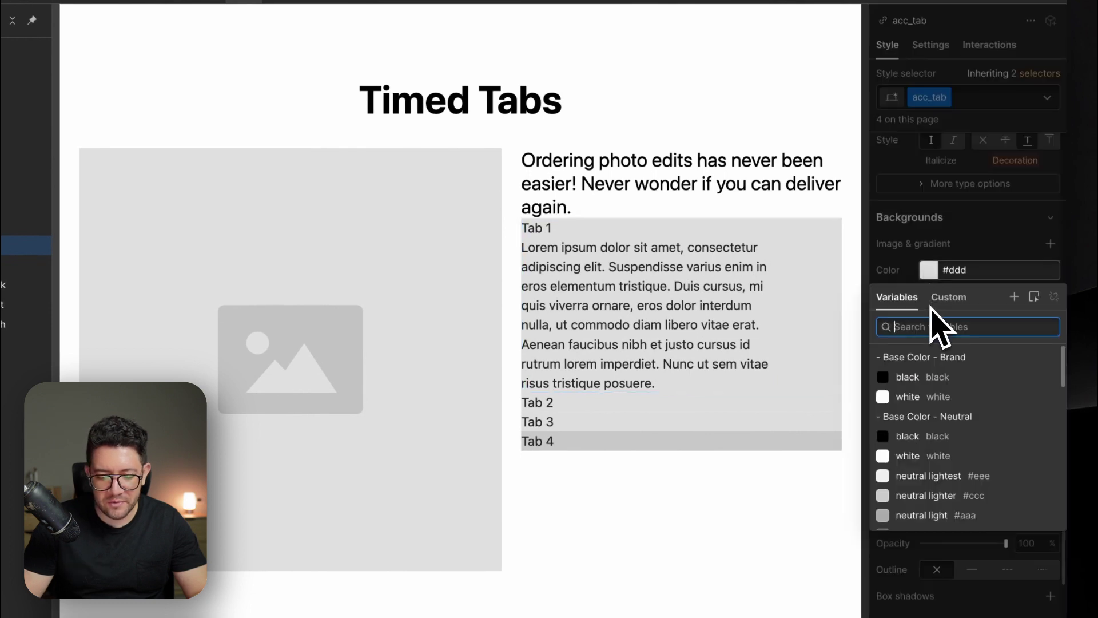
text(tran)
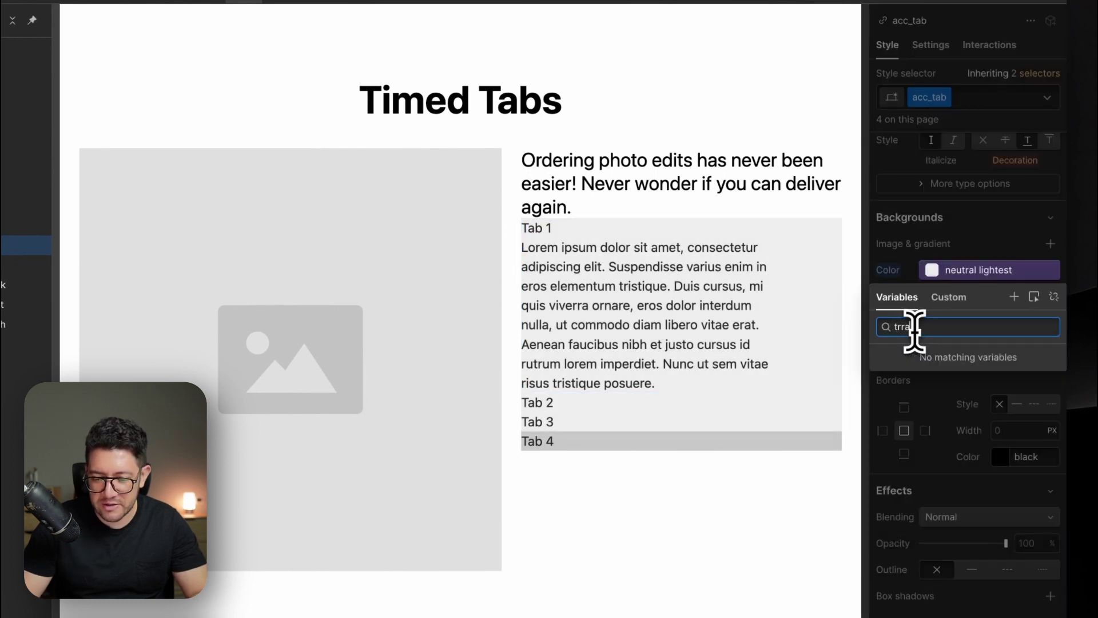
key(BackSpace)
text(n)
key(super+BackSpace)
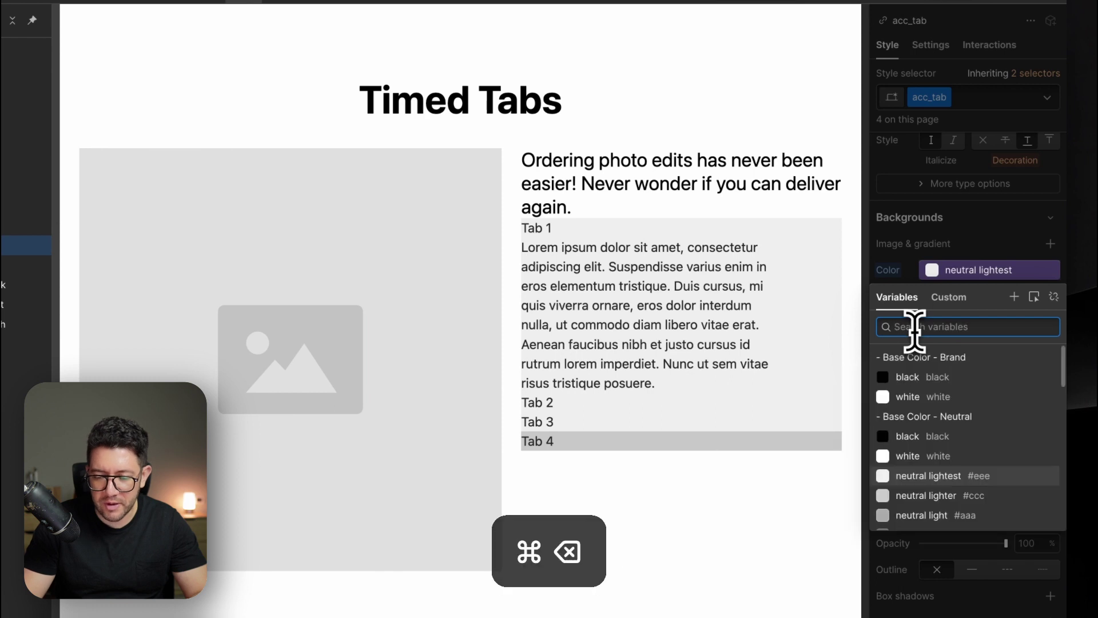
key(Escape)
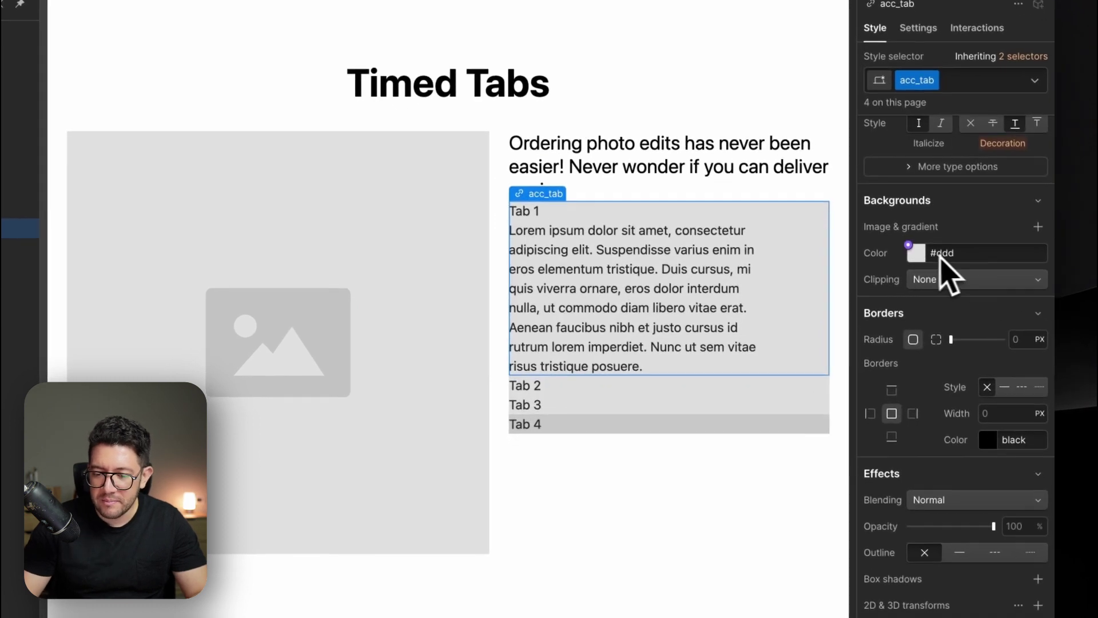
Make the acc_tab background colour fully transparent by reducing its alpha to 0
click(938, 271)
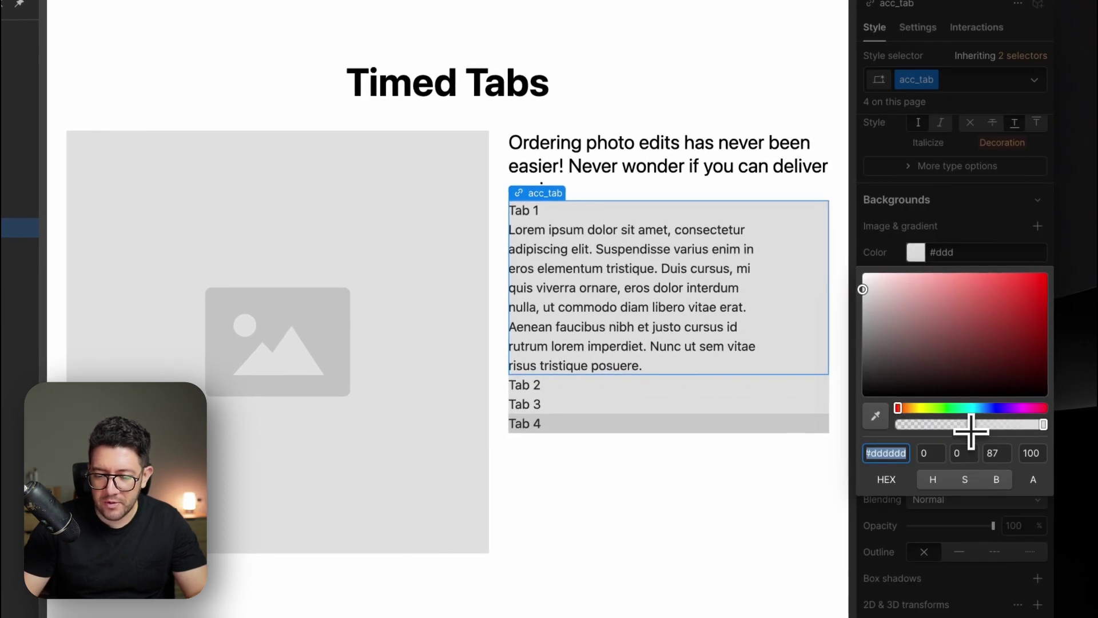
drag(981, 423, 862, 418)
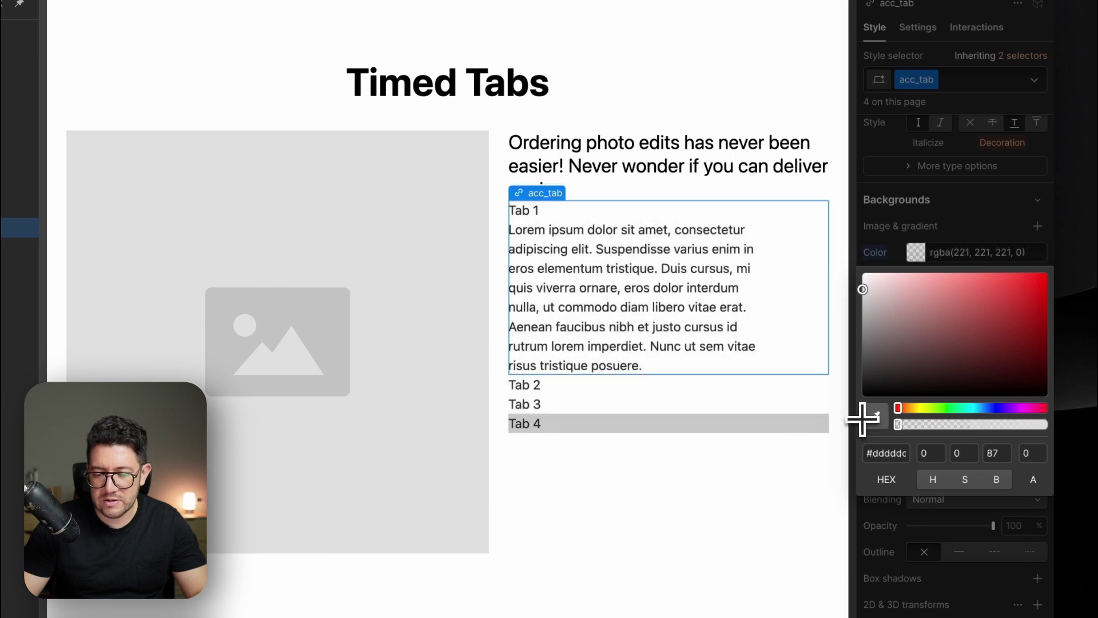
click(969, 230)
Replace the first tab's label with "All of your editing services in one platform", copied from the Pixlmob project
click(542, 216)
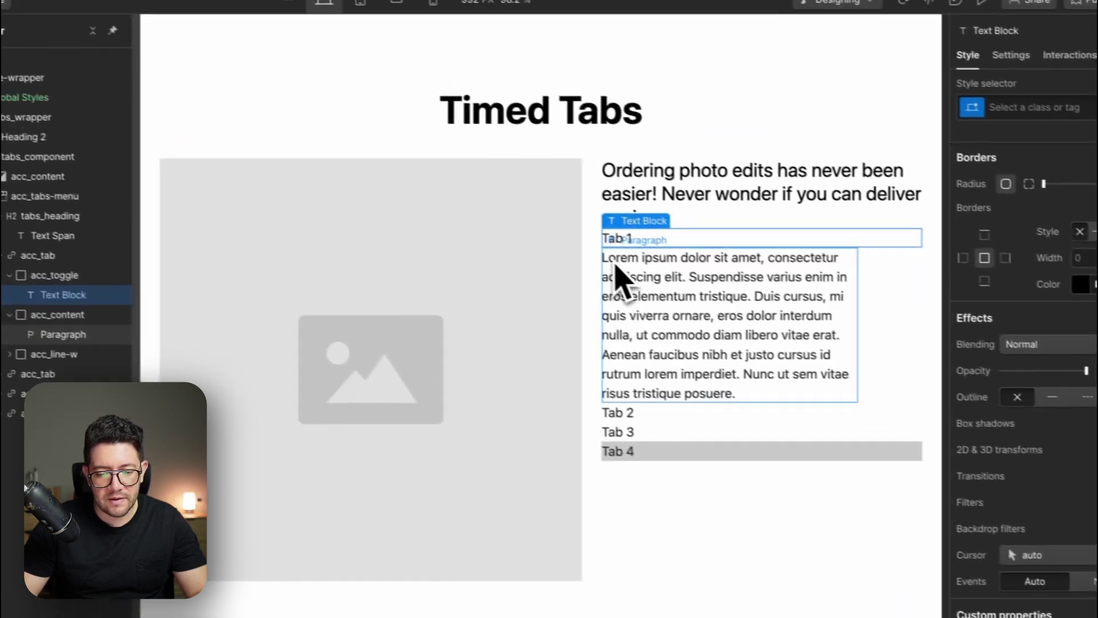
click(617, 252)
click(755, 250)
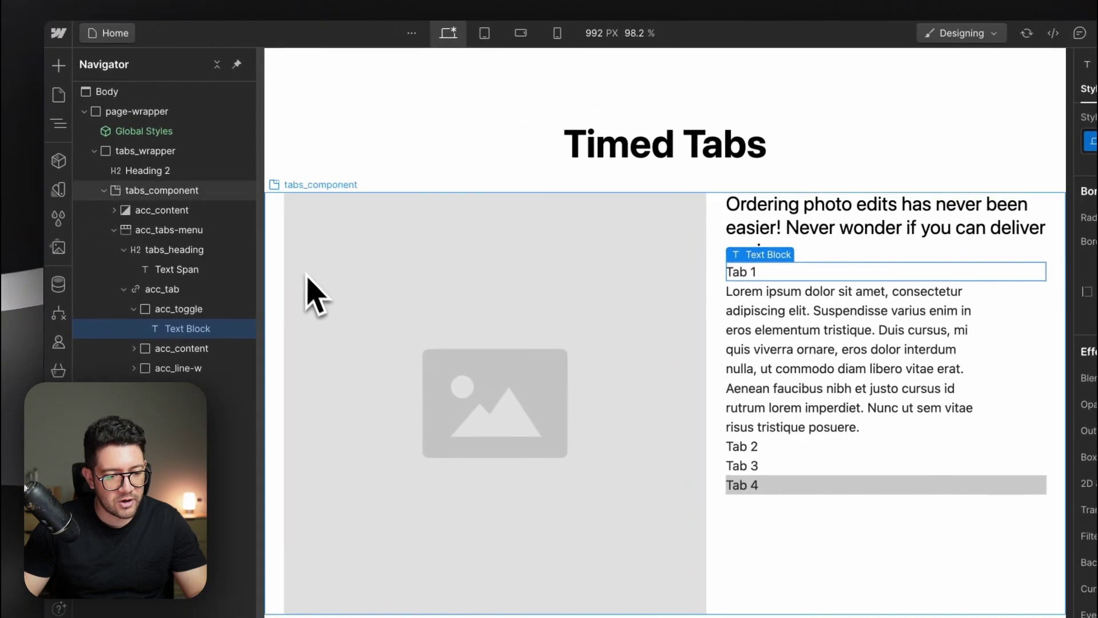
mouse_move(84, 211)
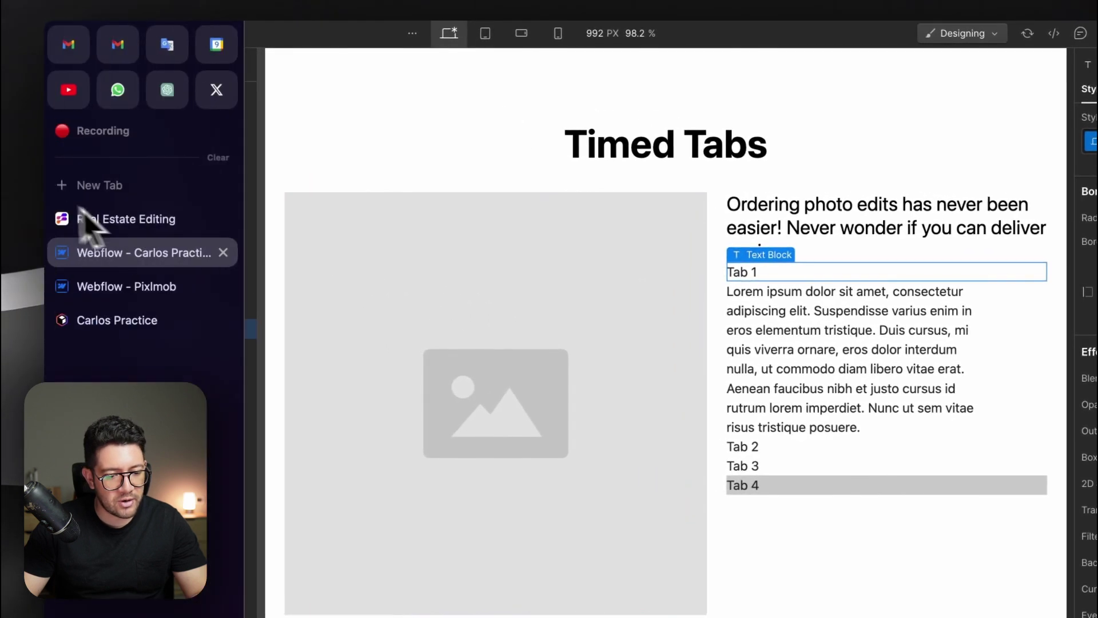
click(120, 285)
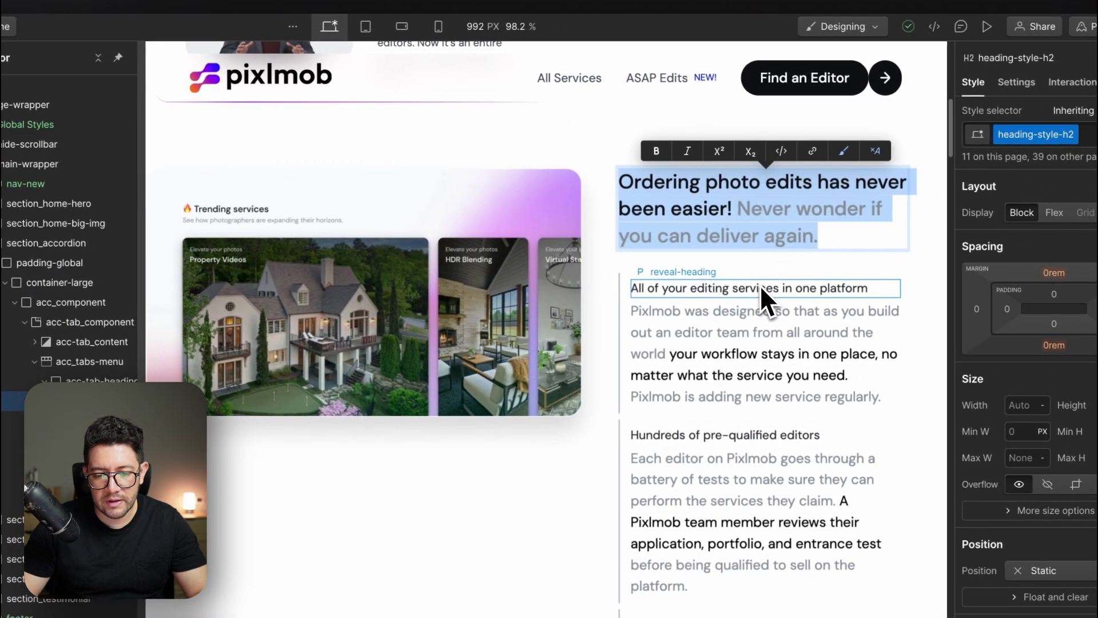
double_click(760, 285)
key(super+c)
mouse_move(29, 279)
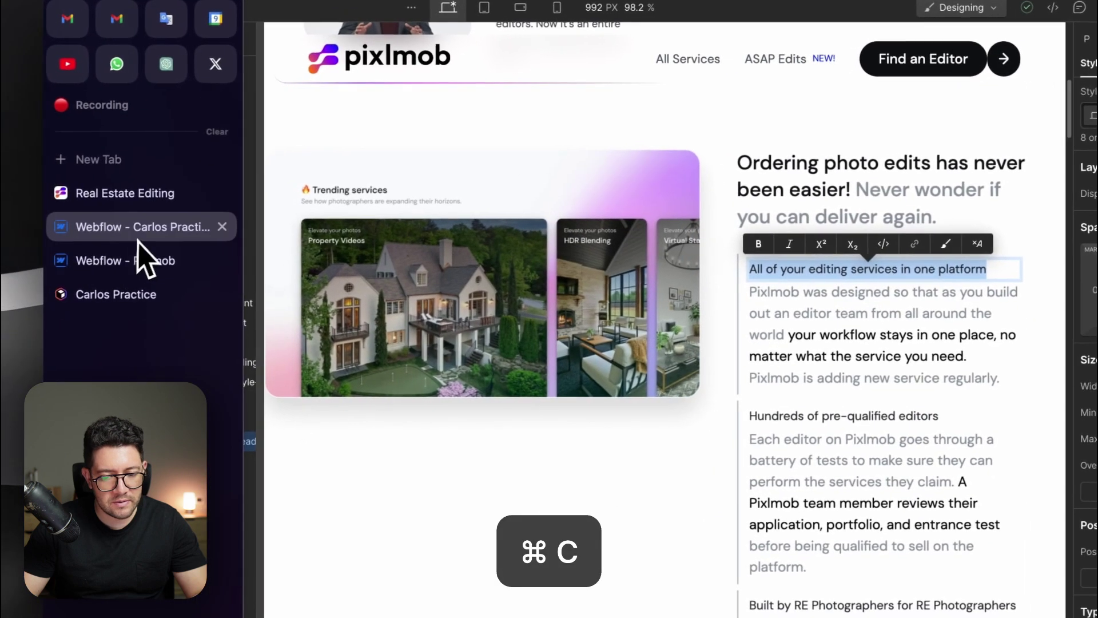
click(137, 239)
double_click(686, 247)
key(super+v)
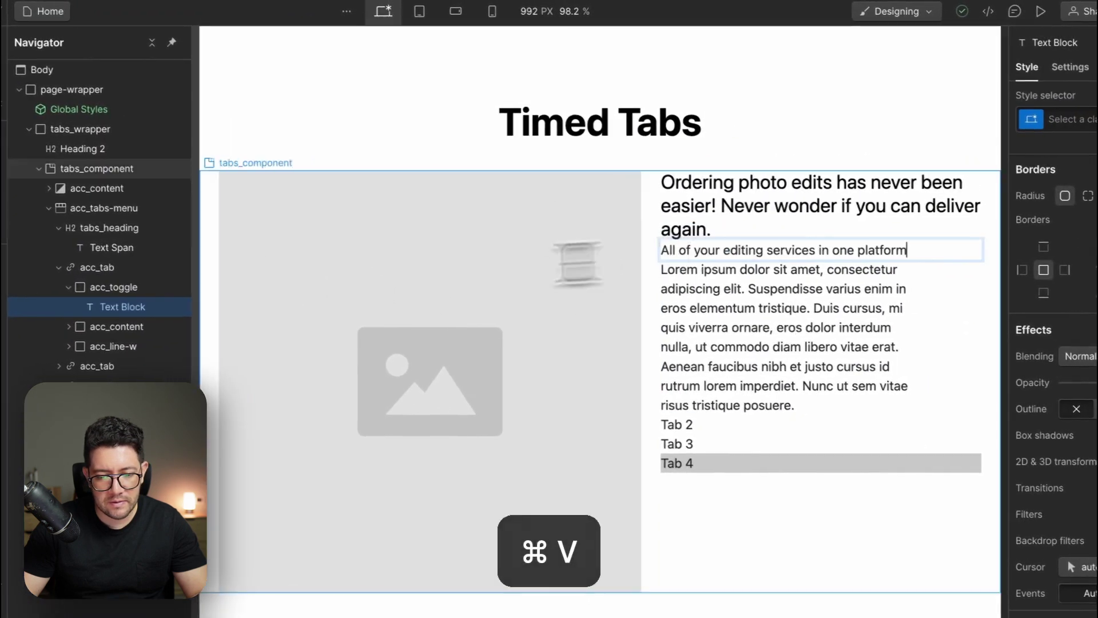
Replace the lorem ipsum paragraph in the first tab with the "Pixlmob was designed so that..." text copied from the Pixlmob project
click(128, 266)
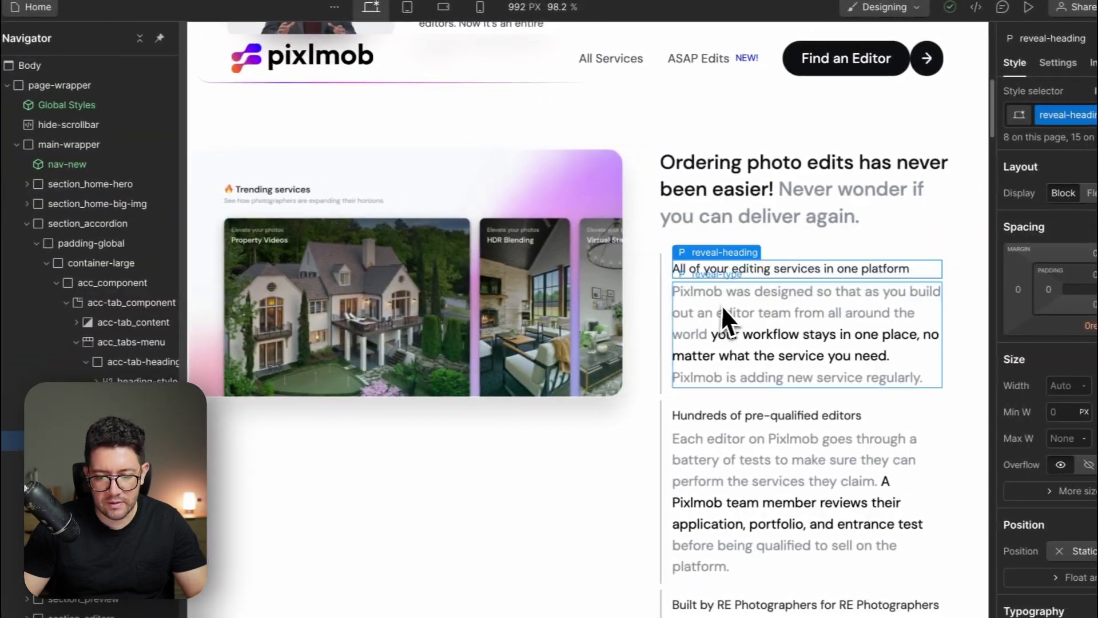
double_click(715, 307)
triple_click(716, 307)
key(super+c)
mouse_move(39, 226)
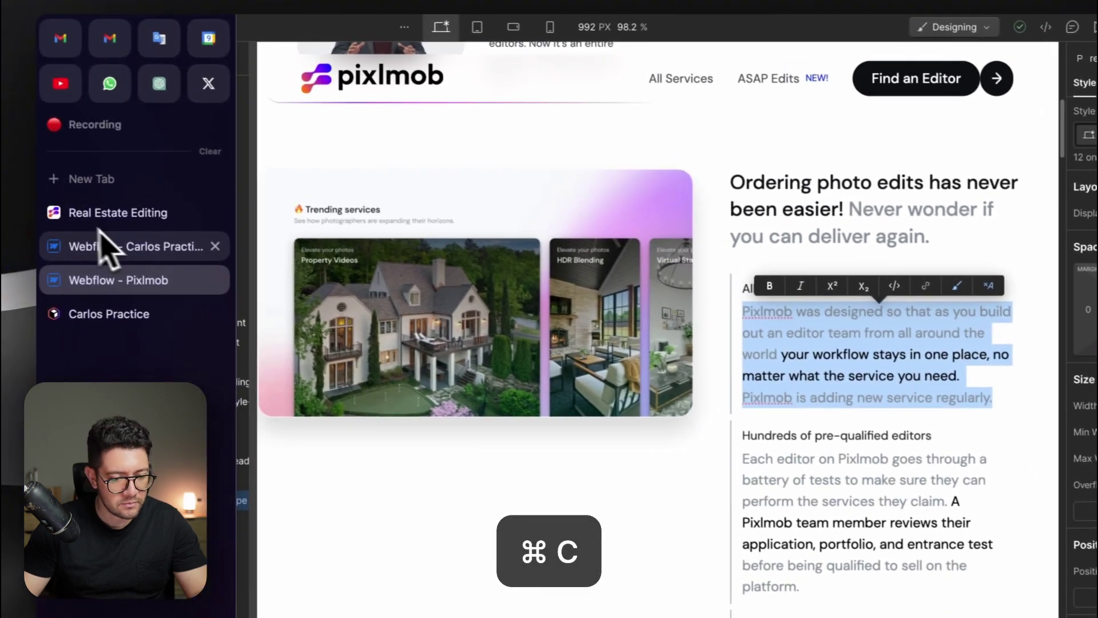
click(107, 246)
triple_click(794, 321)
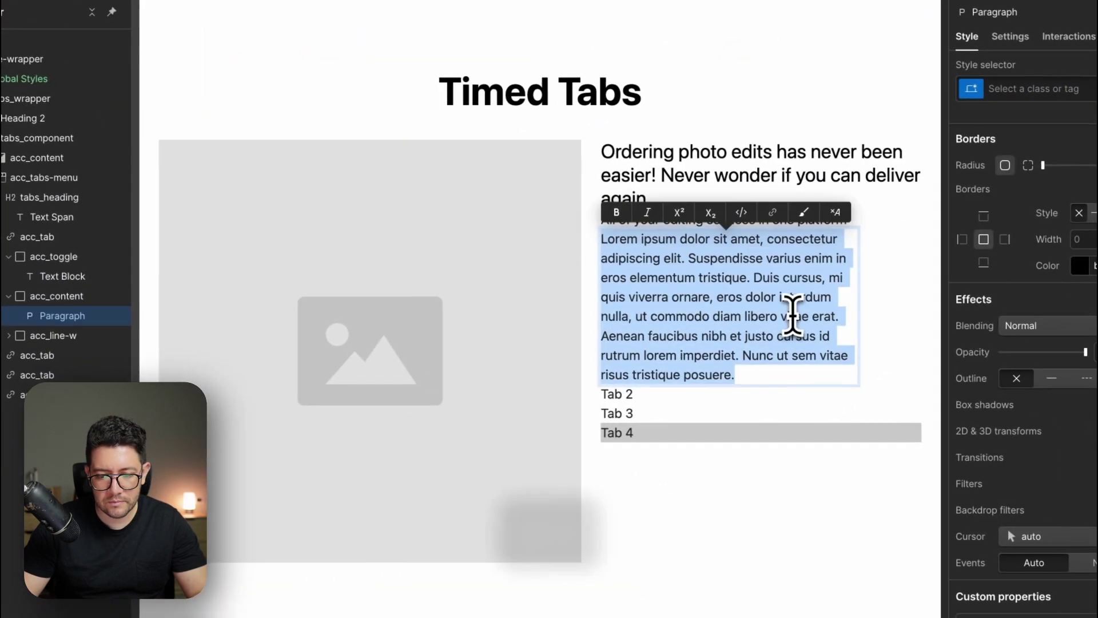
key(super+v)
click(752, 224)
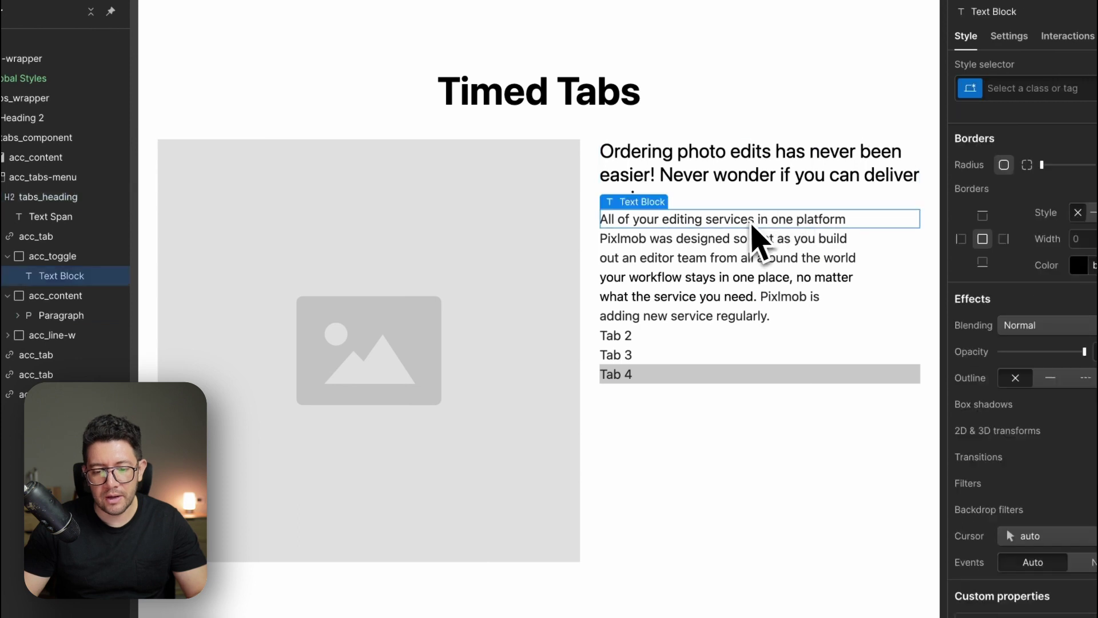
Make Tab 1 the active tab and replace its pane_img placeholder with the asset photo of two men lying on grass
click(490, 325)
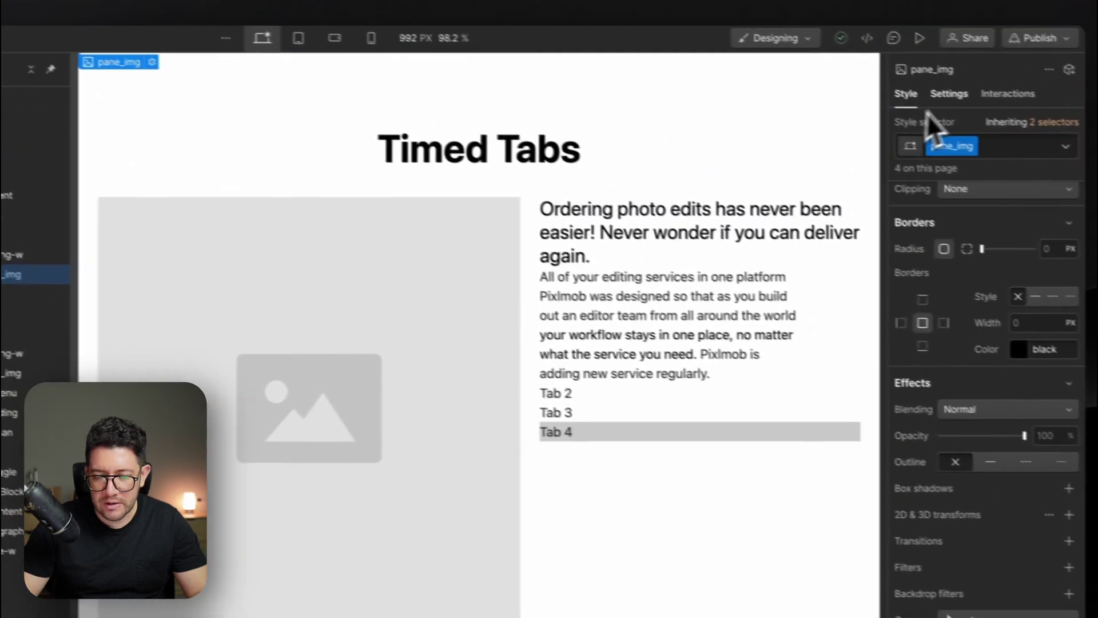
click(944, 91)
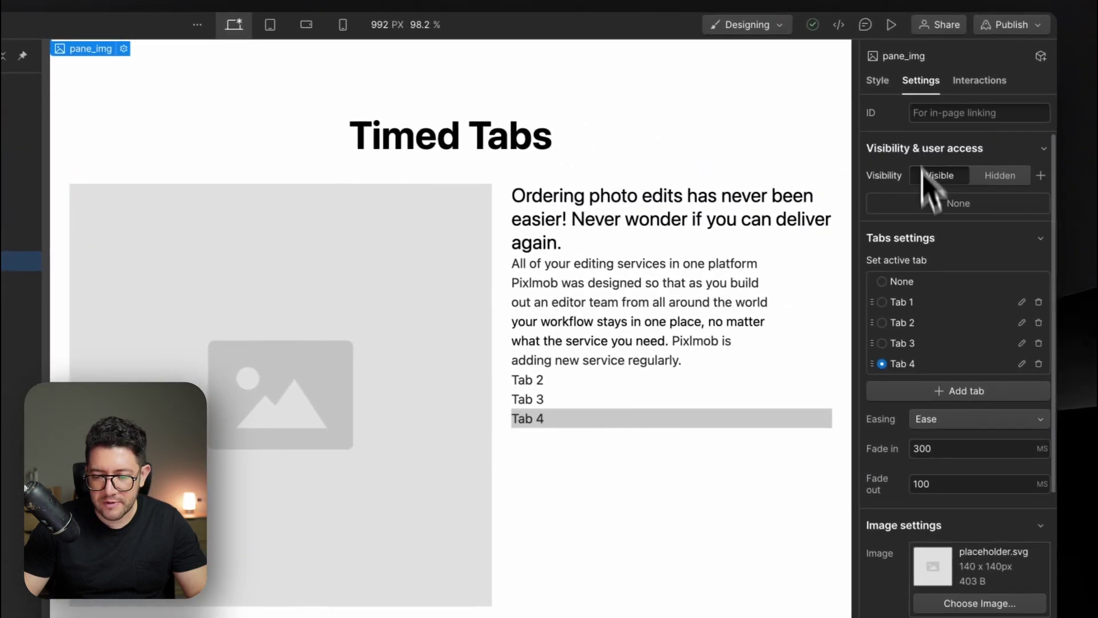
click(909, 300)
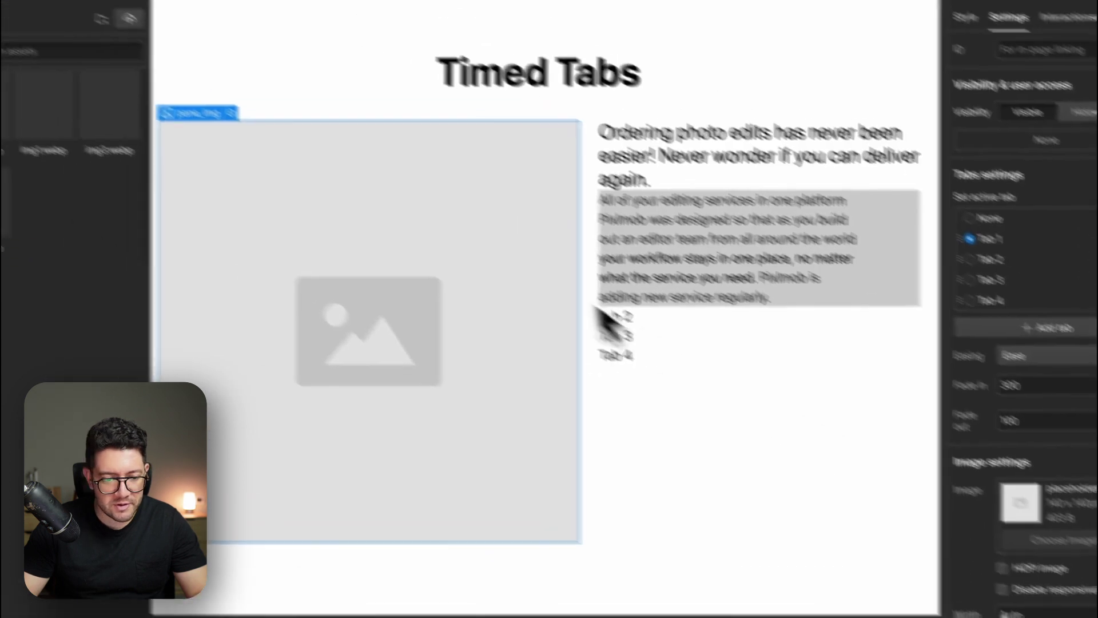
key(j)
key(z)
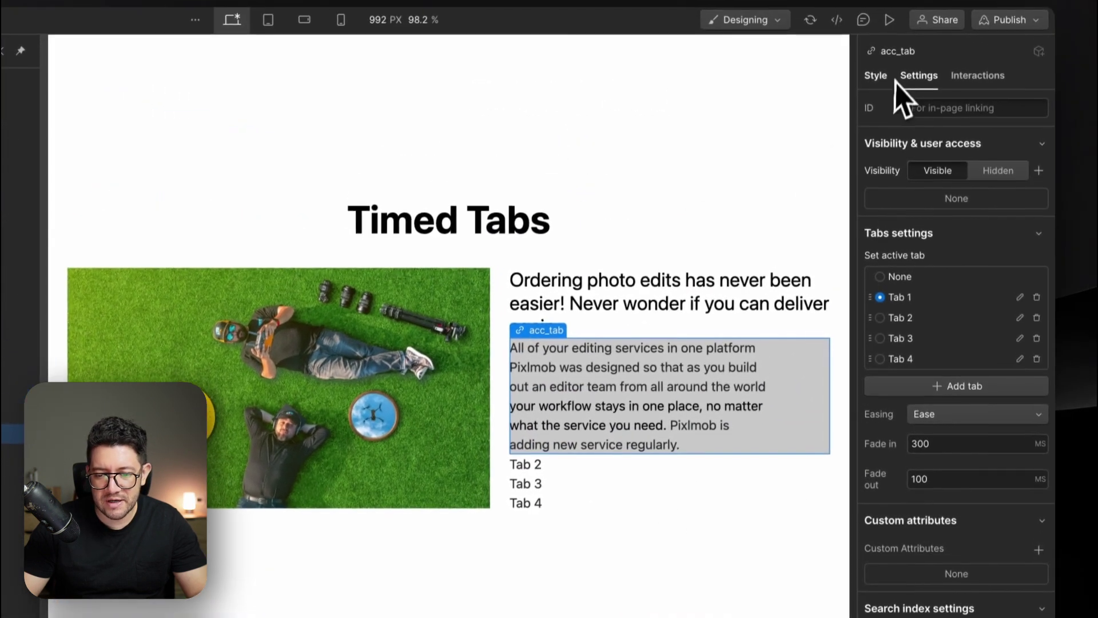
Set the alpha of the background colour to 0 for the Current state of acc_tab
click(882, 22)
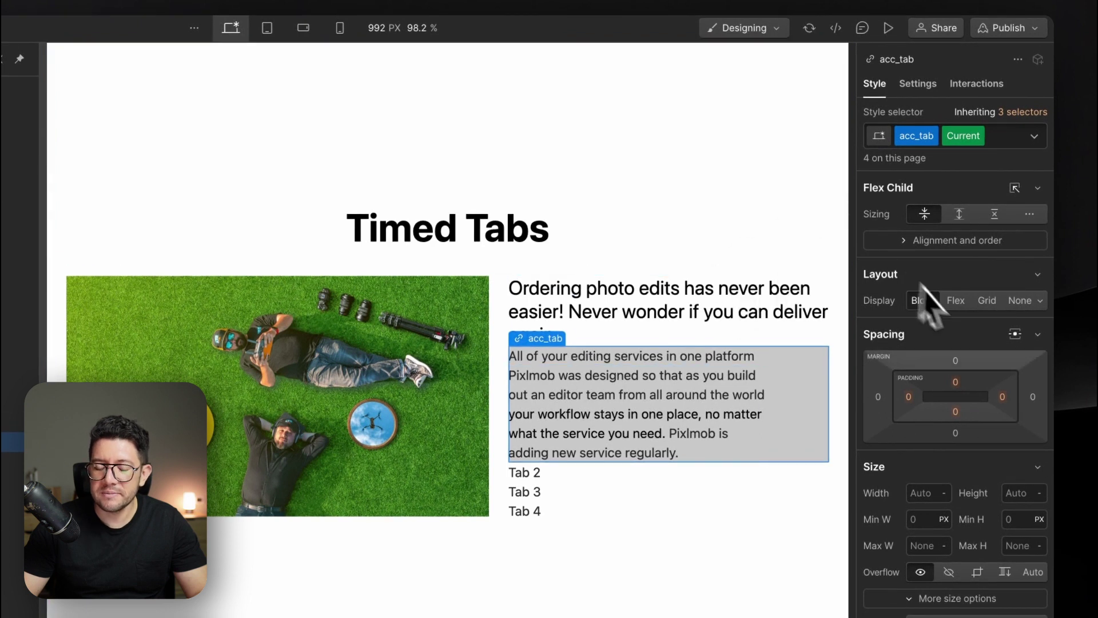
scroll(915, 423, down, 15)
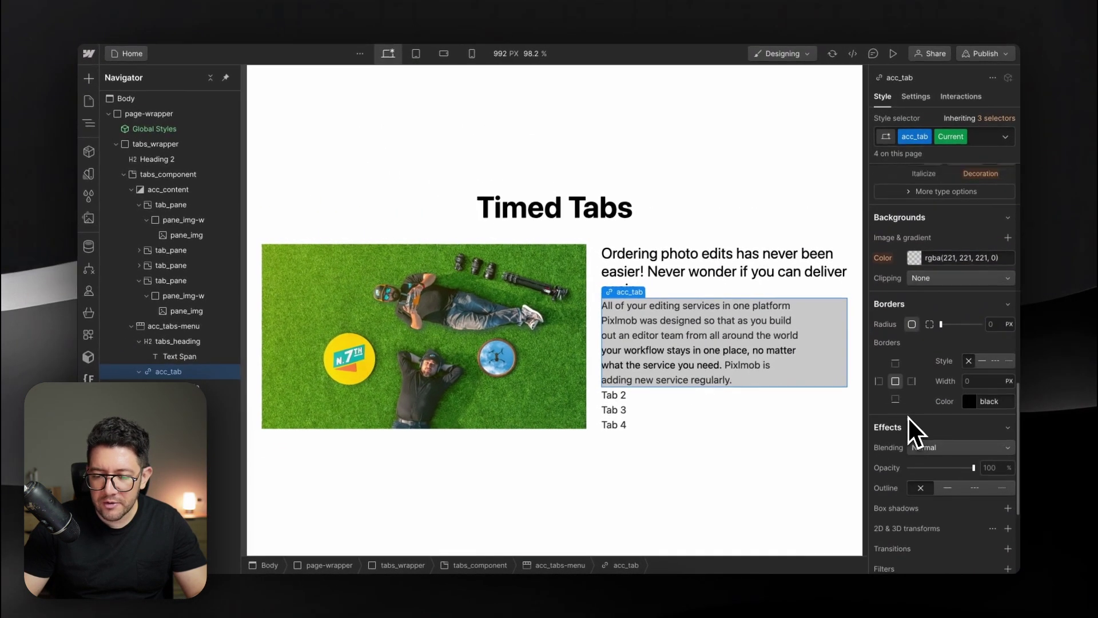
scroll(909, 419, up, 1)
click(914, 307)
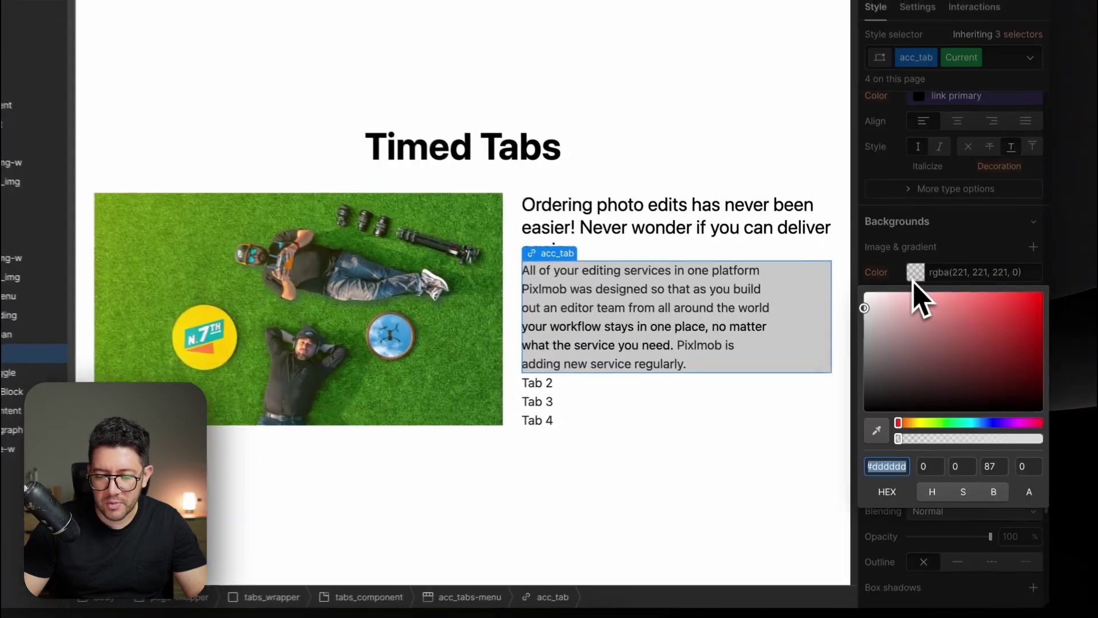
drag(955, 437, 878, 438)
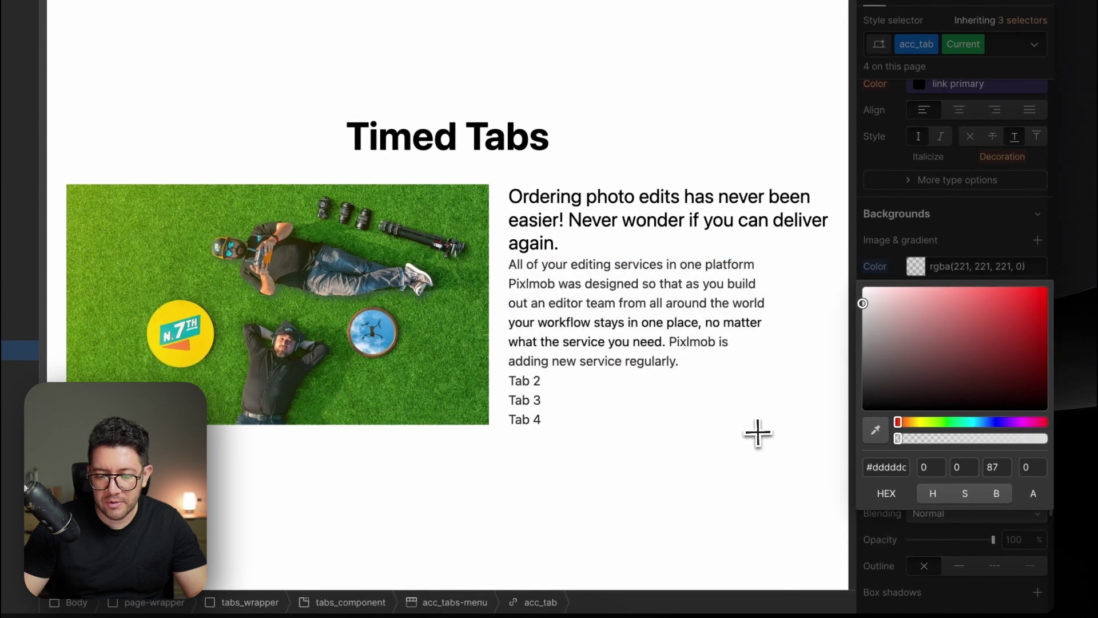
click(726, 444)
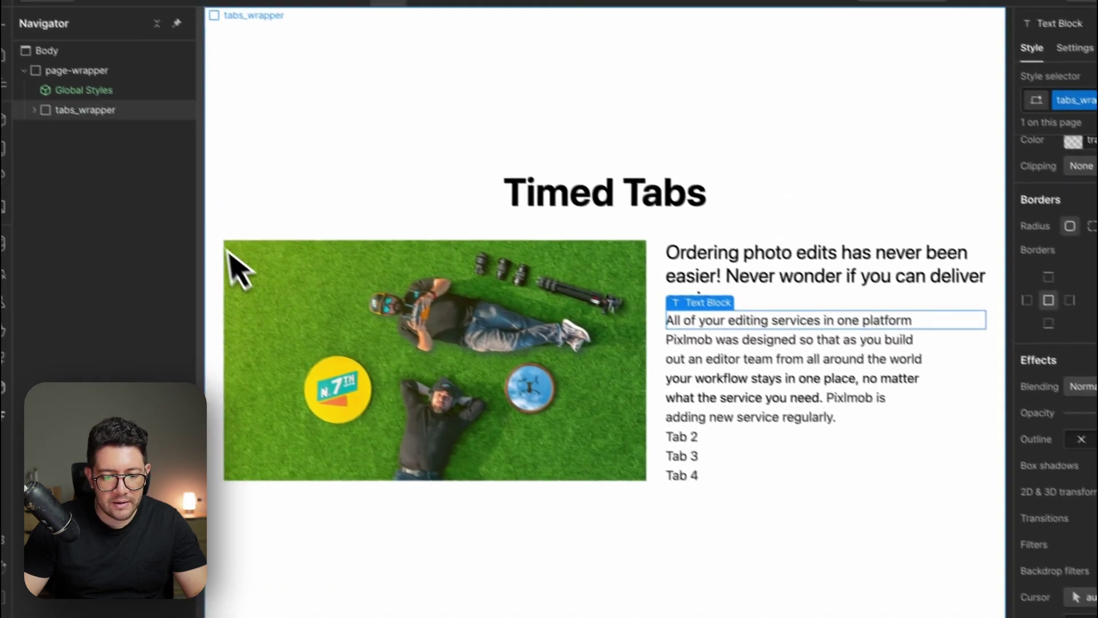
Give acc_toggle in the first tab 1rem of padding on all sides
click(666, 285)
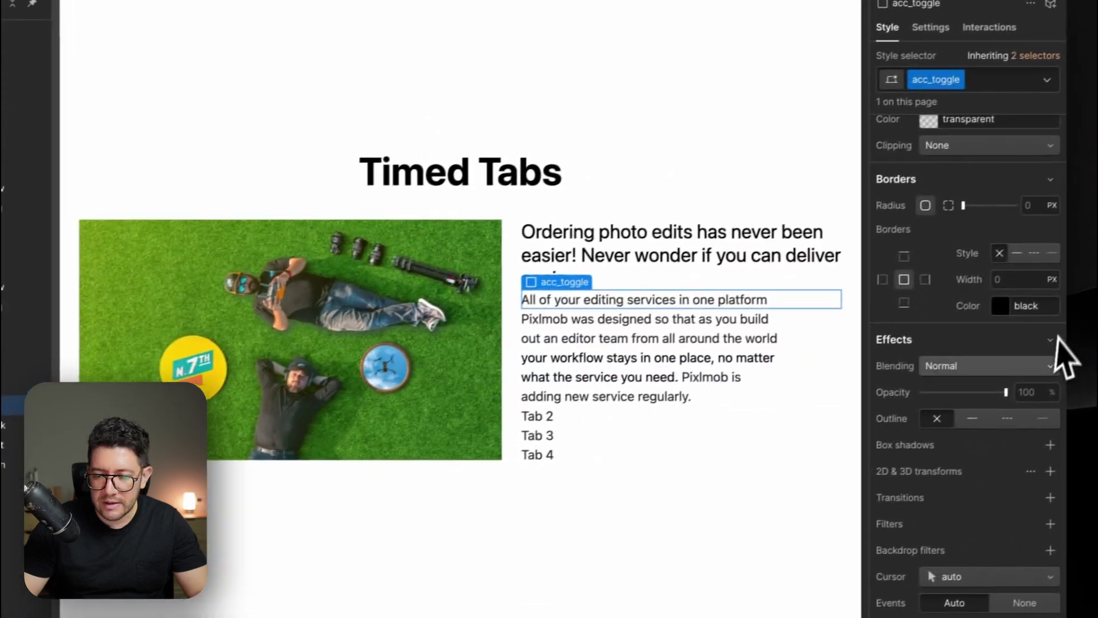
scroll(1038, 389, up, 10)
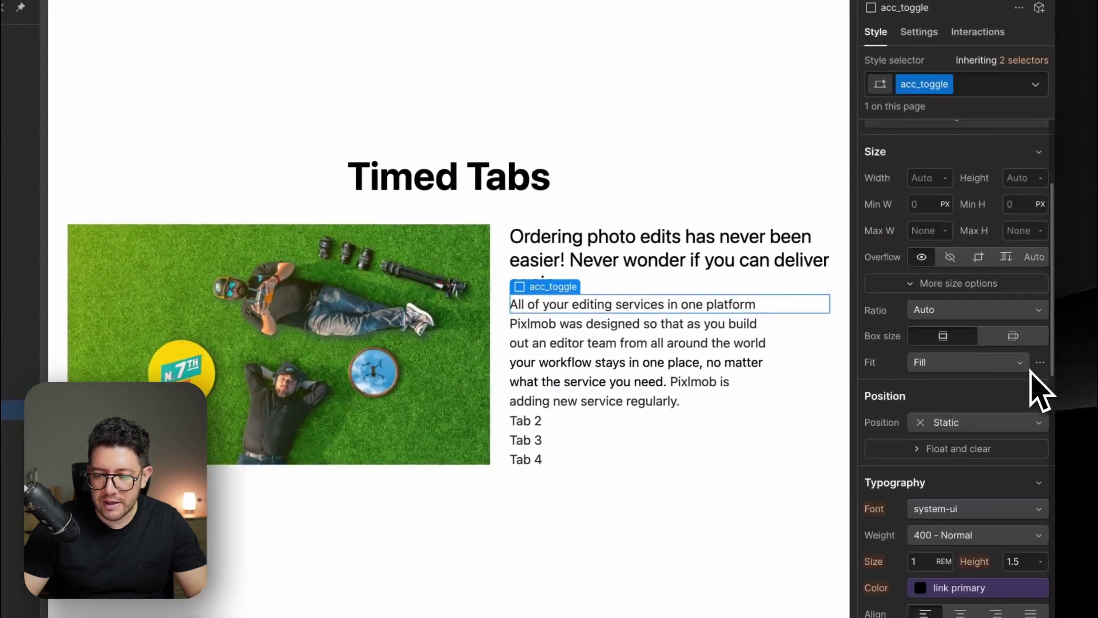
click(955, 247)
text(1rem)
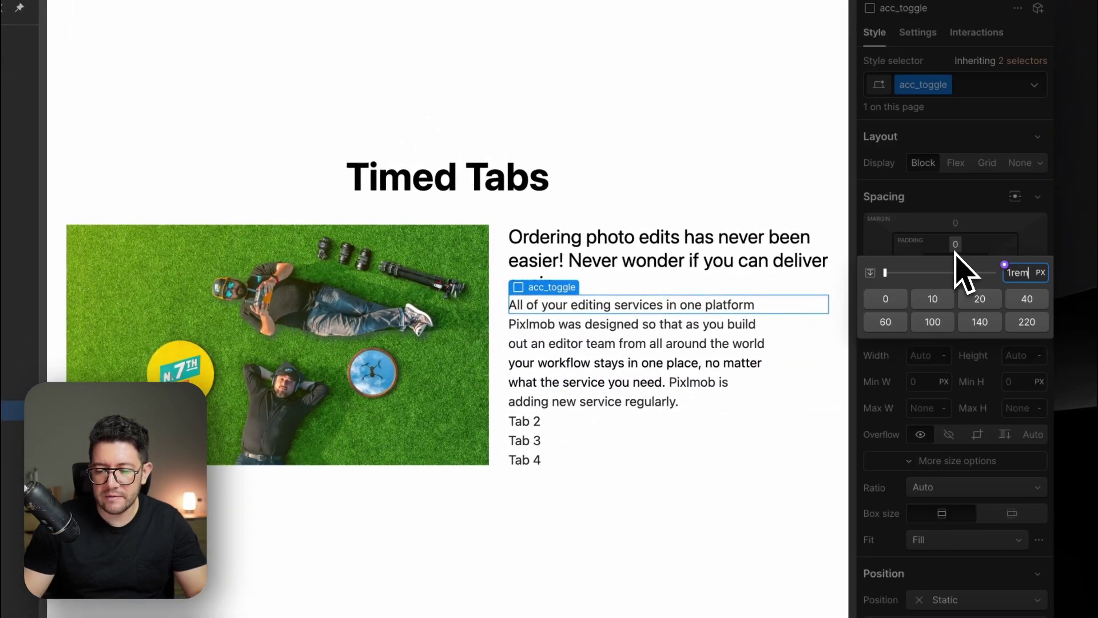
key(shift+Return)
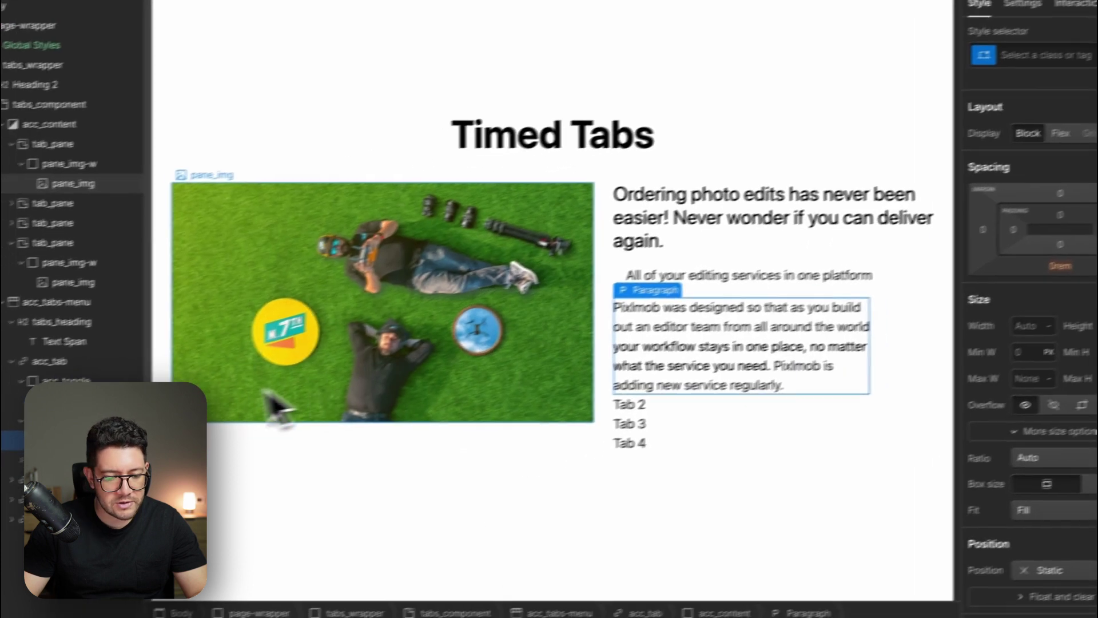
Apply 1rem of padding on all sides to the acc_content div around the first tab's paragraph
key(Left)
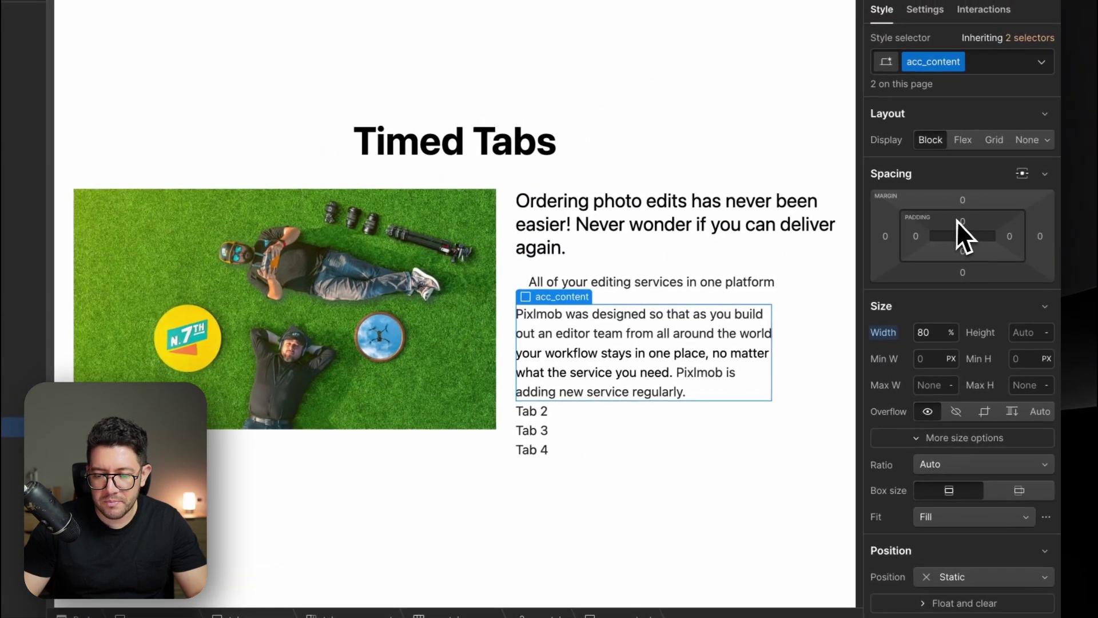
click(973, 218)
text(1rem)
key(shift+Return)
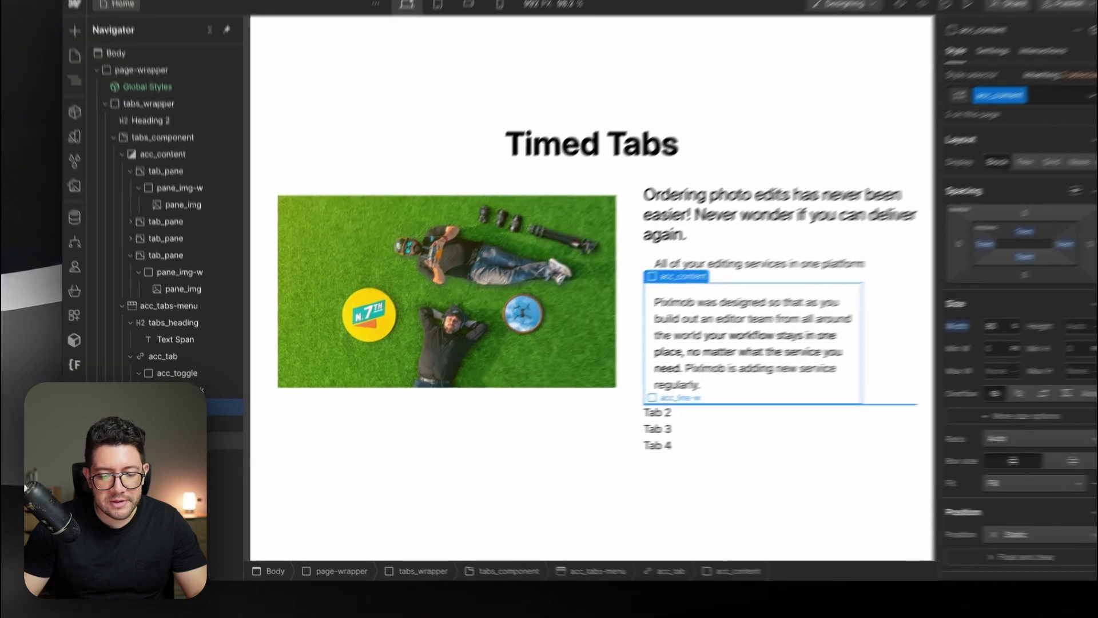
Set the position of the first tab's acc_tab to Relative in its Current state
click(204, 449)
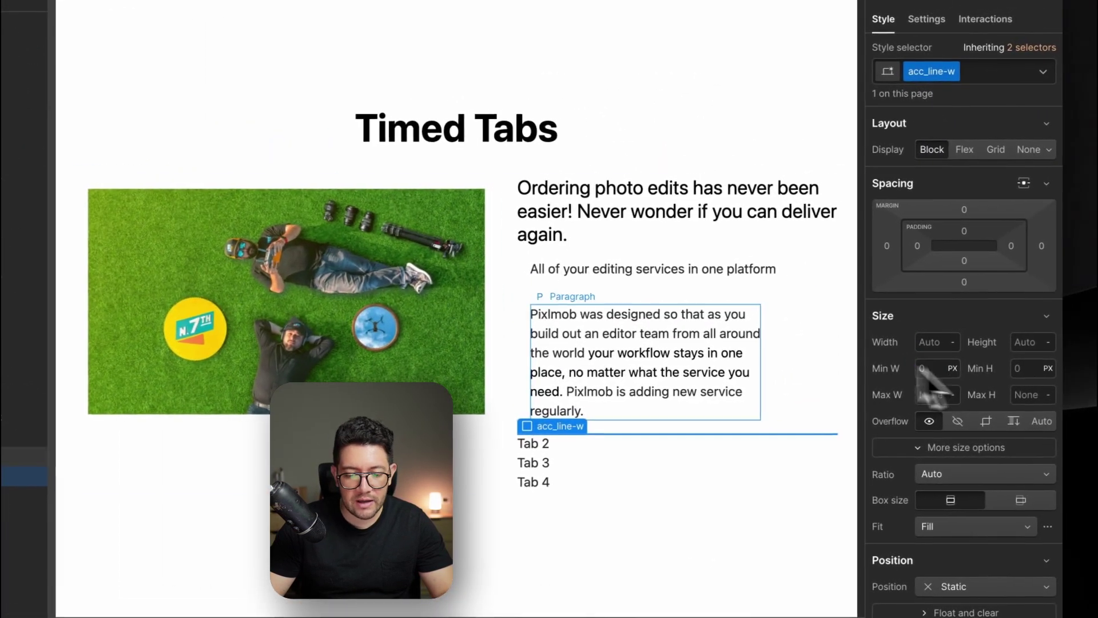
click(910, 298)
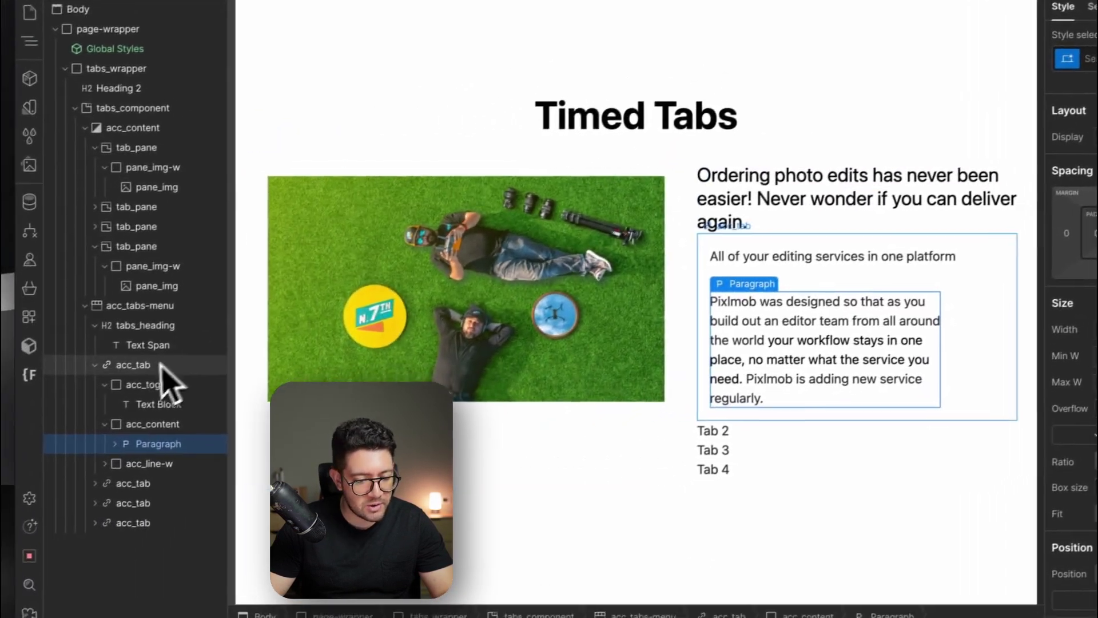
click(174, 372)
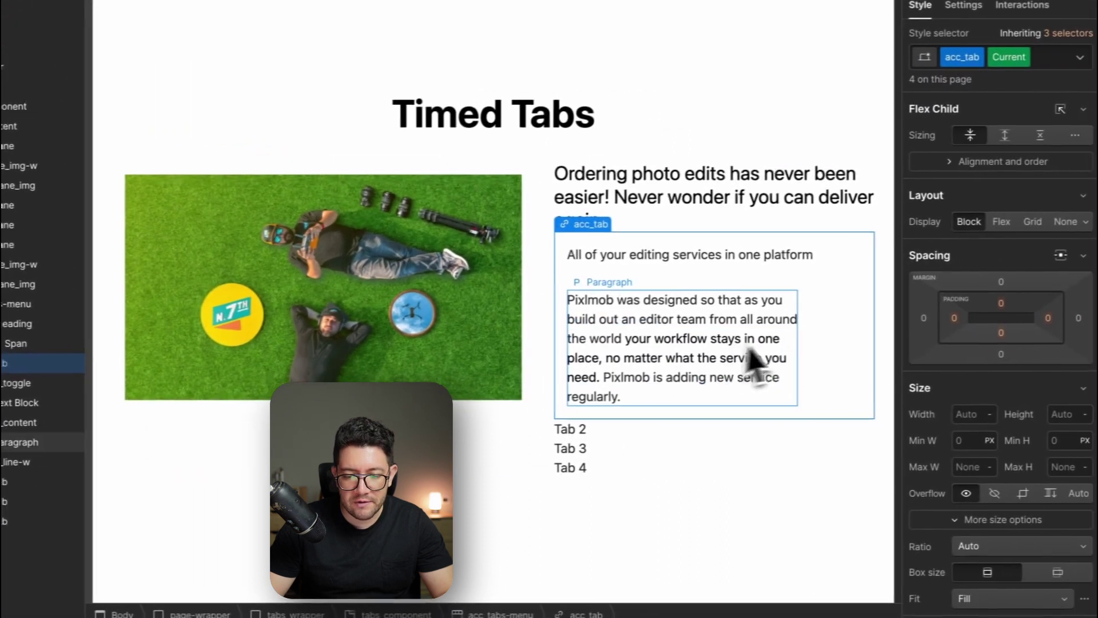
scroll(979, 414, down, 2)
scroll(978, 417, down, 3)
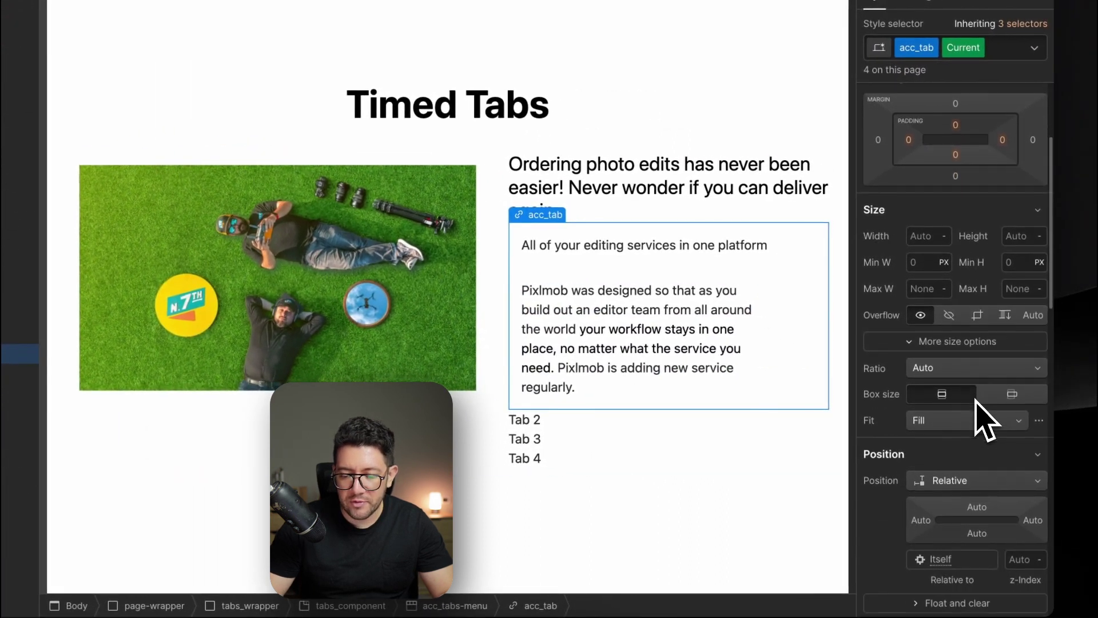
click(1005, 372)
click(996, 371)
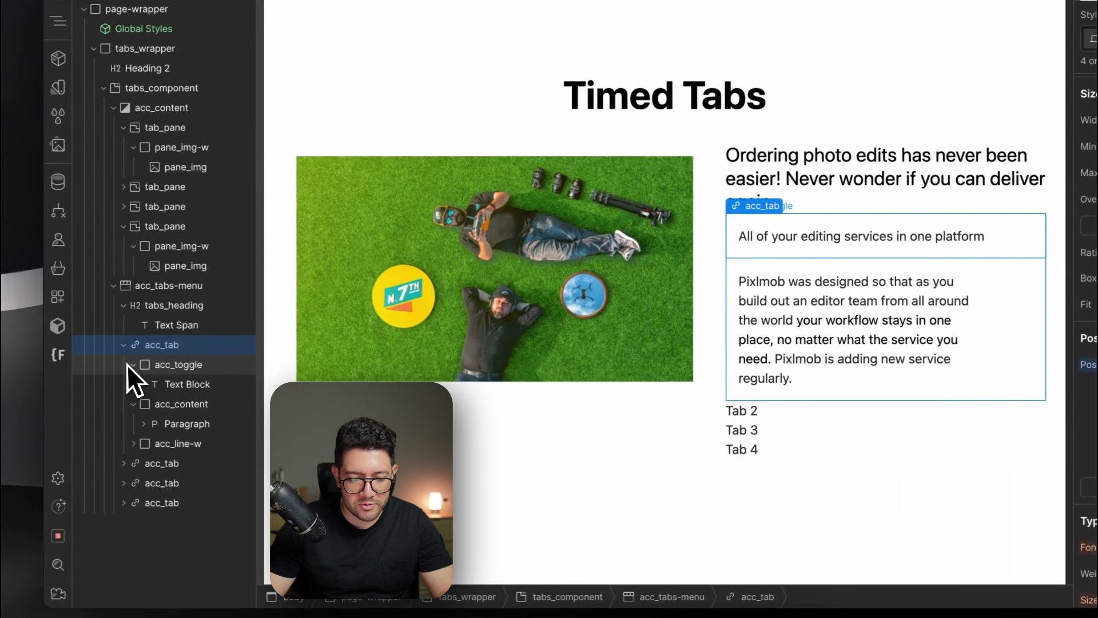
Position acc_line-w absolutely along the left edge of its tab, with top, left and bottom at 0% and right on Auto
click(128, 365)
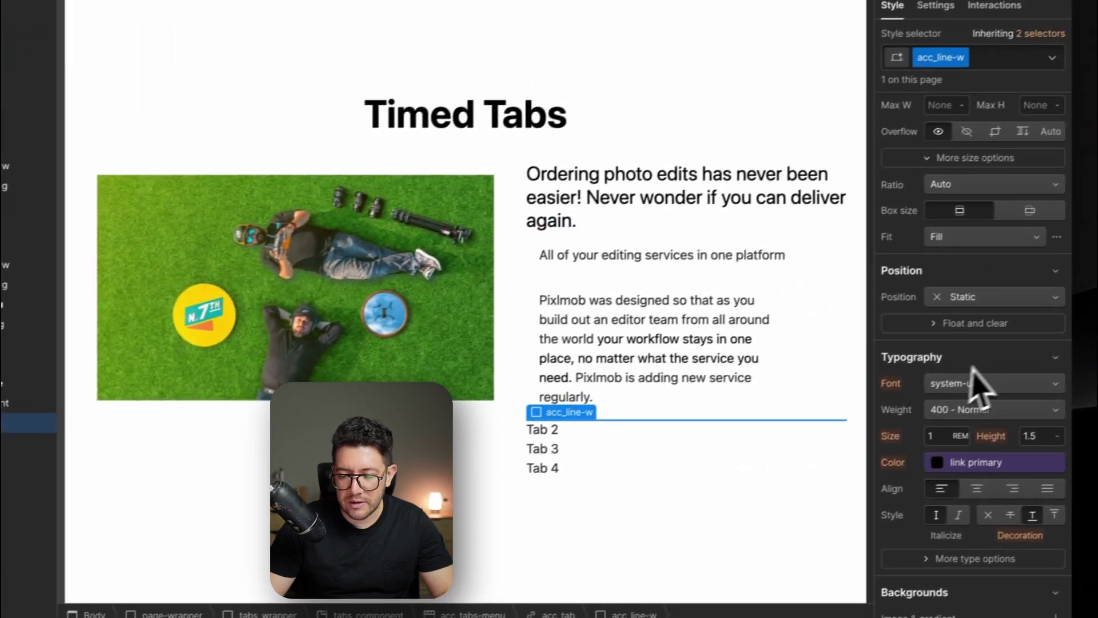
click(1010, 296)
click(1007, 299)
click(990, 339)
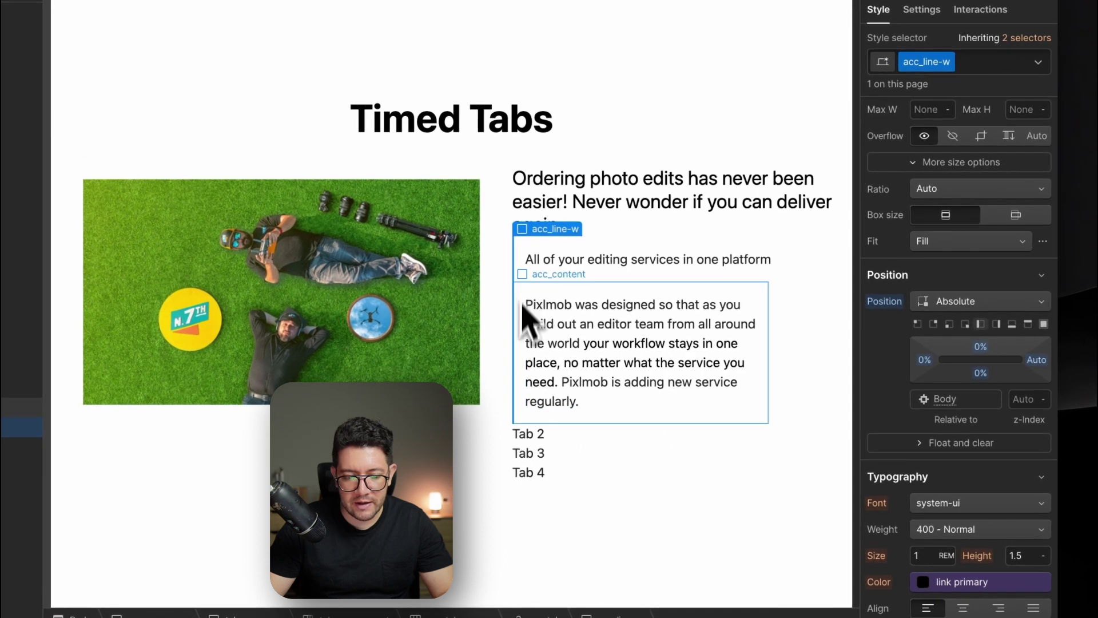
Size acc_line-w to 100% height and 2 px width
scroll(938, 355, up, 5)
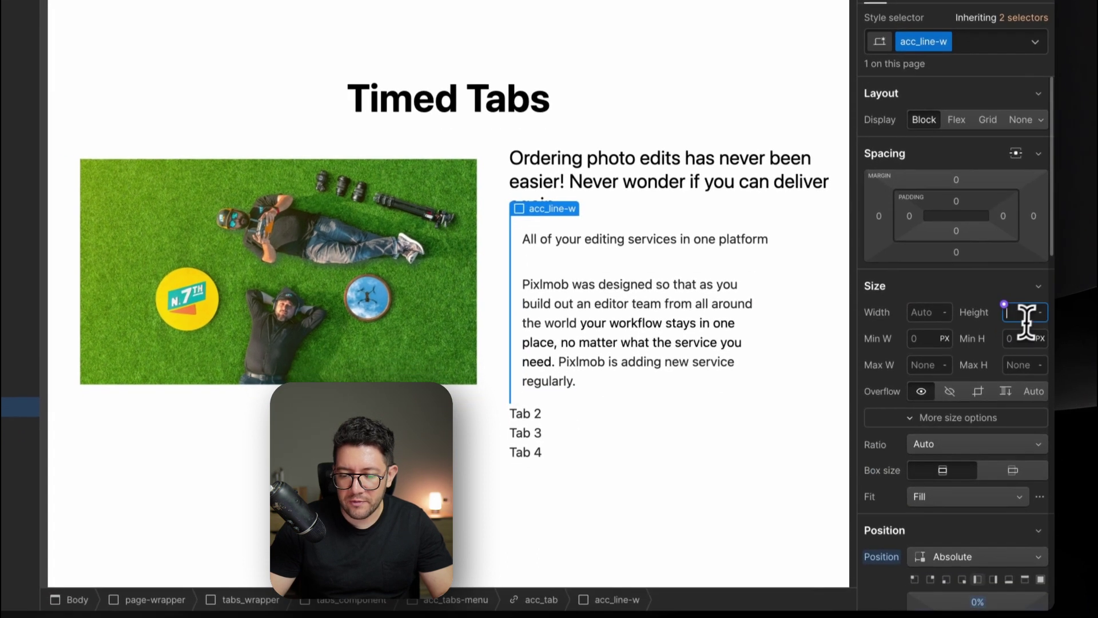
click(1032, 333)
text(1)
key(BackSpace)
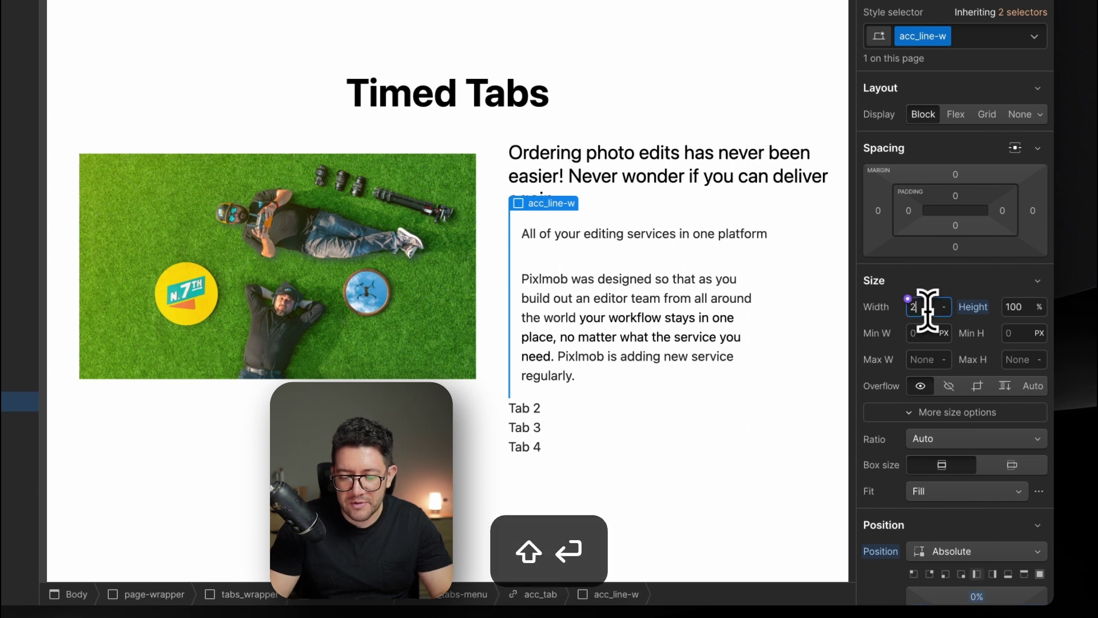
Give acc_line-w the neutral lightest (#eee) variable as its background colour
scroll(995, 401, down, 10)
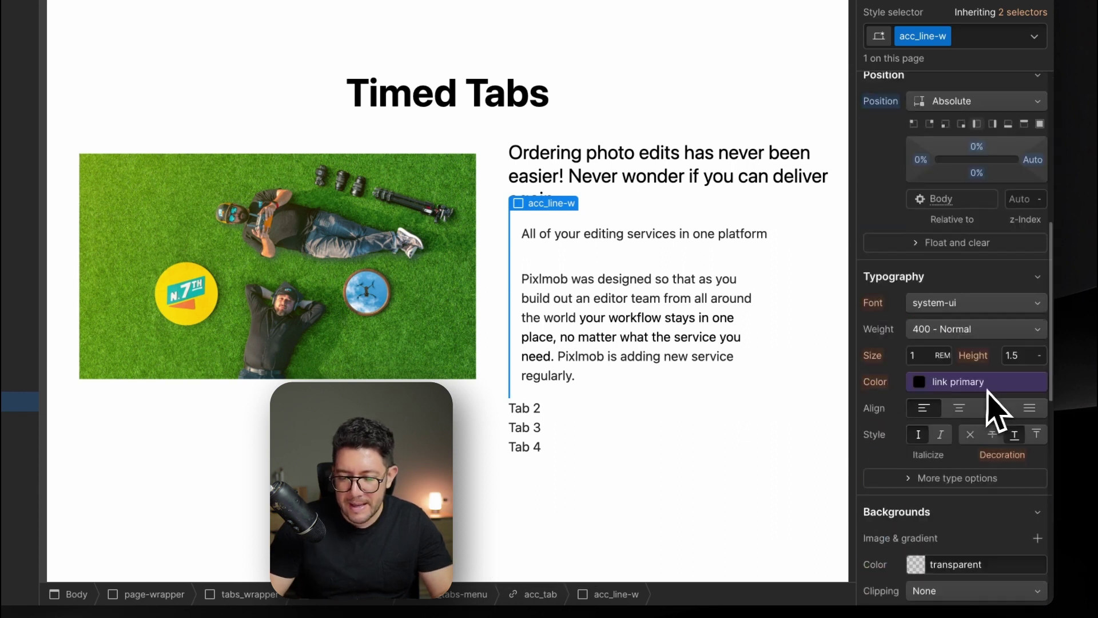
click(915, 281)
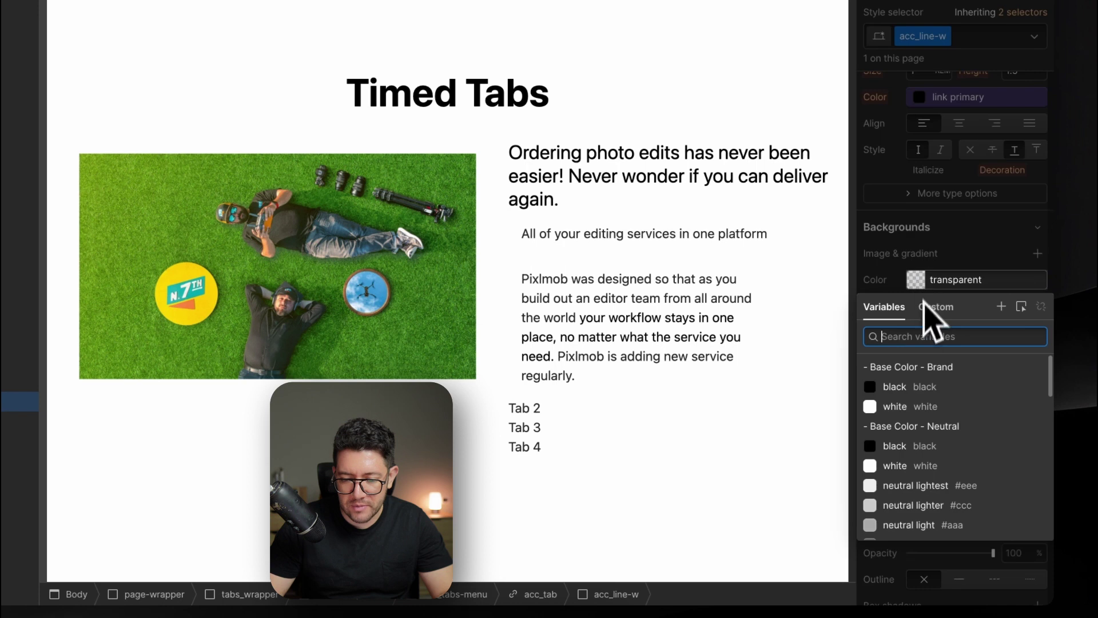
click(906, 485)
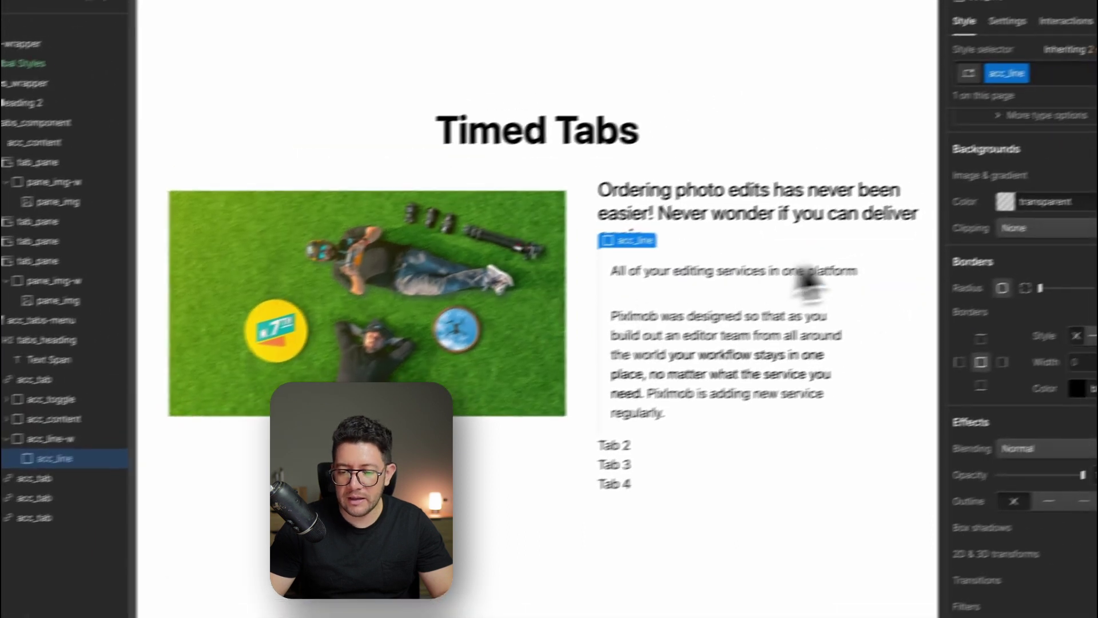
Set the height of the acc_line div inside acc_line-w to 100%
scroll(938, 350, up, 10)
scroll(923, 332, up, 3)
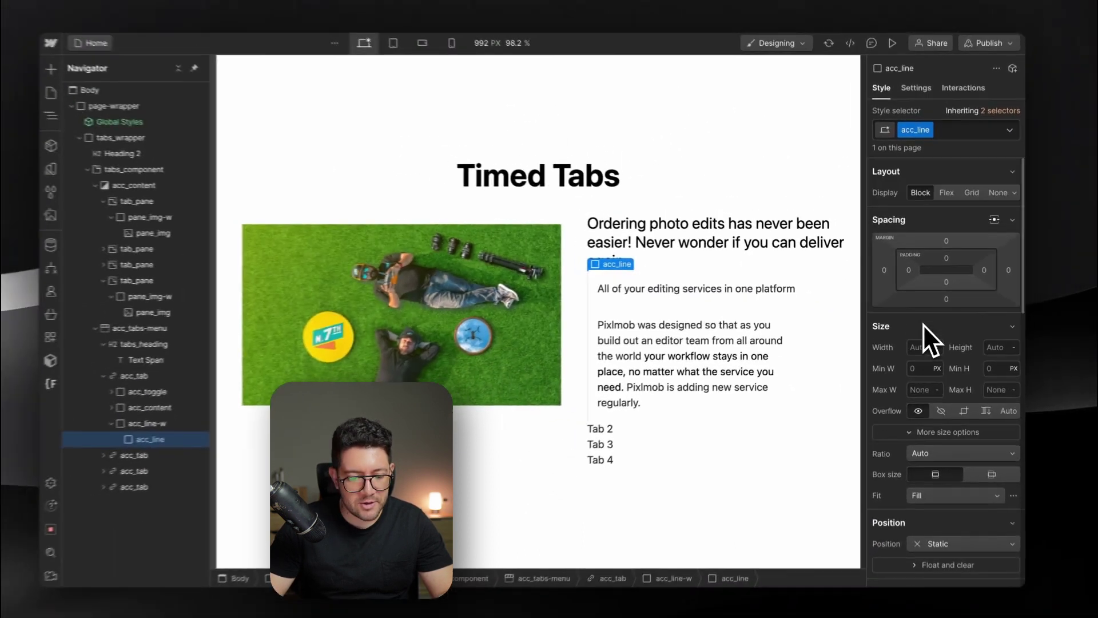
scroll(930, 368, down, 10)
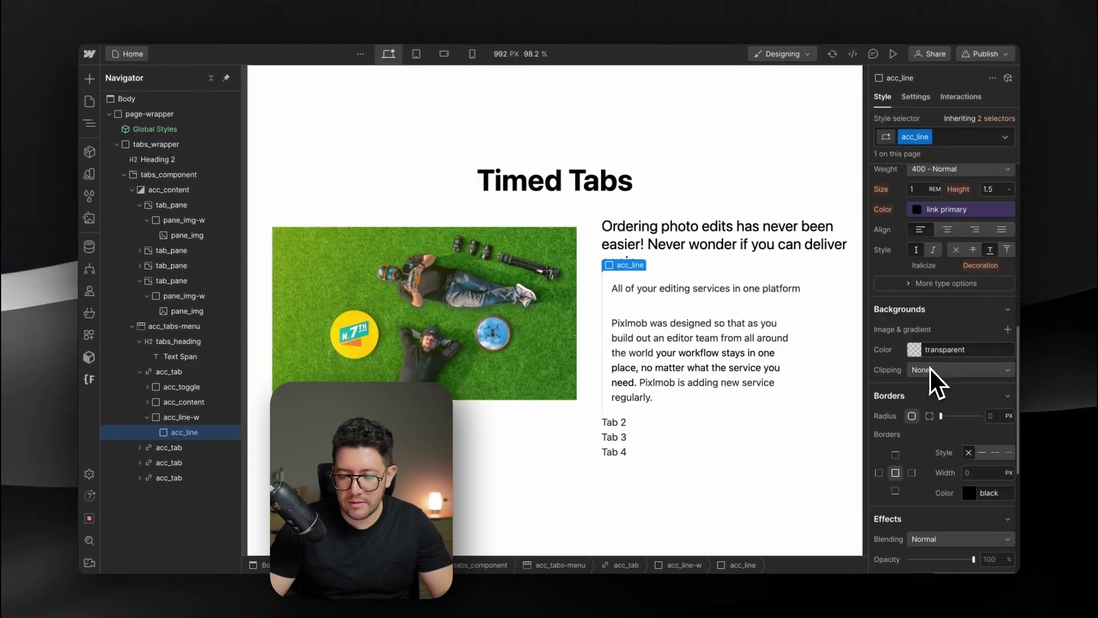
scroll(929, 368, up, 10)
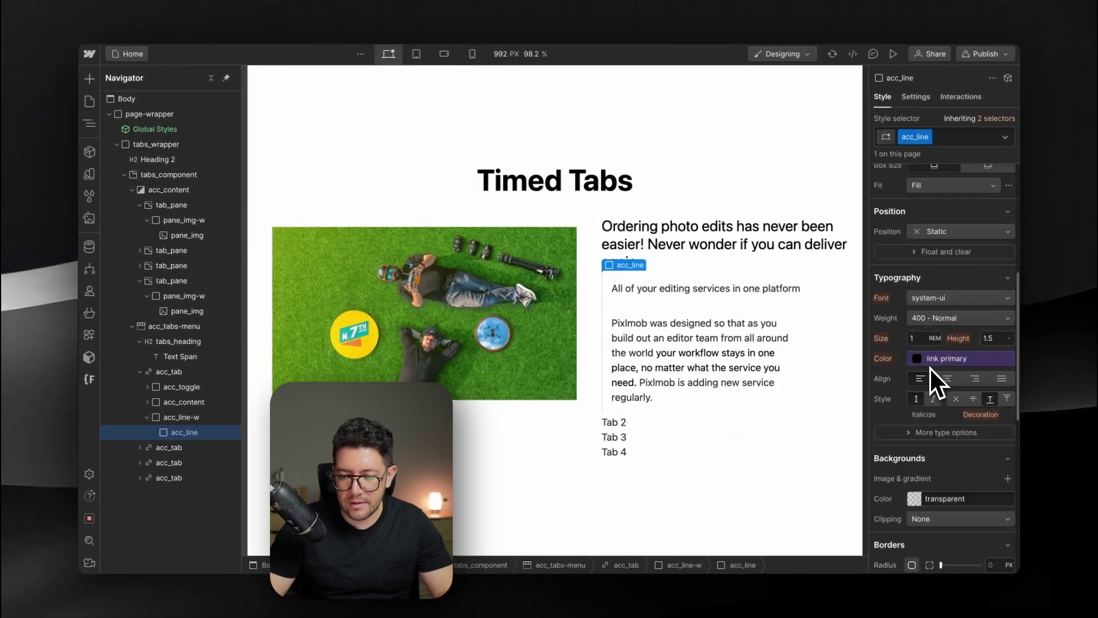
click(995, 345)
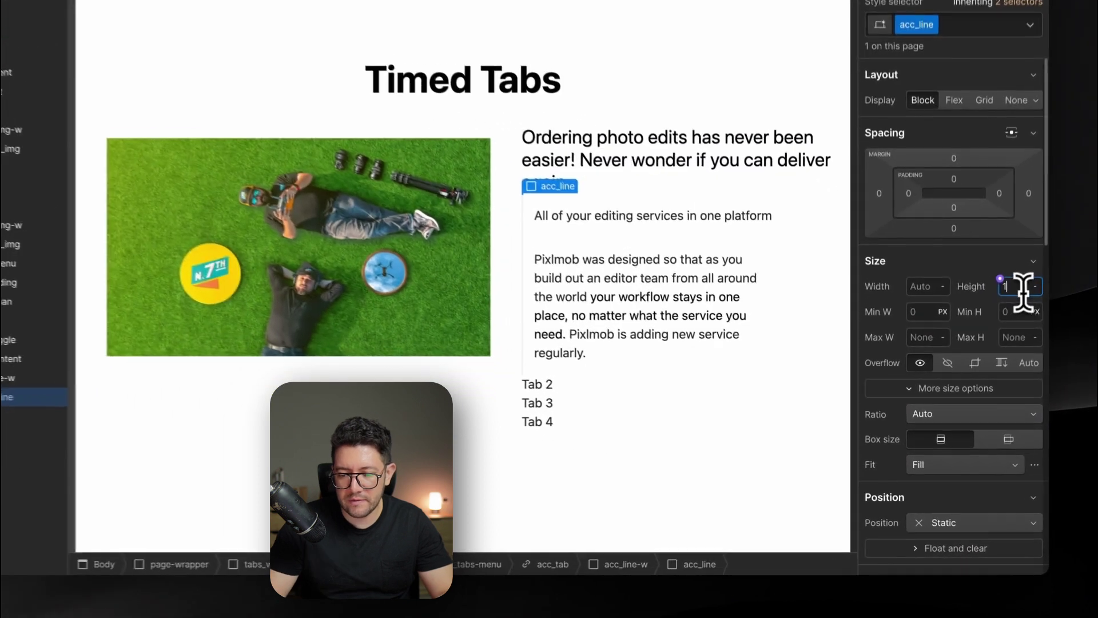
text(100%)
key(shift+Return)
Fill acc_line's background with the neutral light (#aaa) colour variable
scroll(920, 450, down, 3)
scroll(921, 413, down, 7)
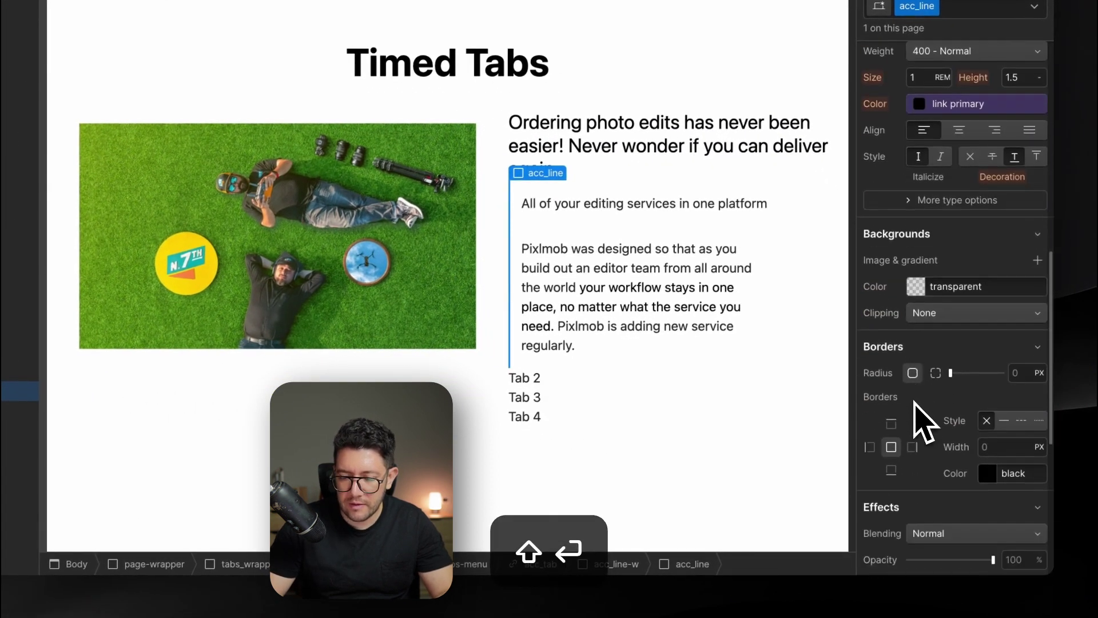
click(915, 280)
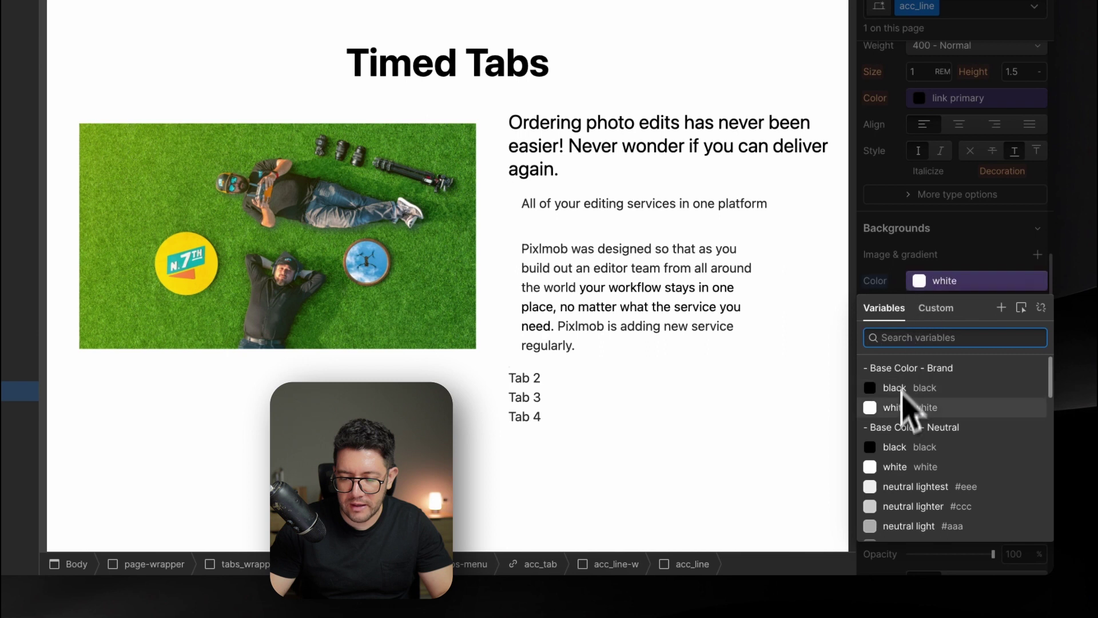
click(895, 525)
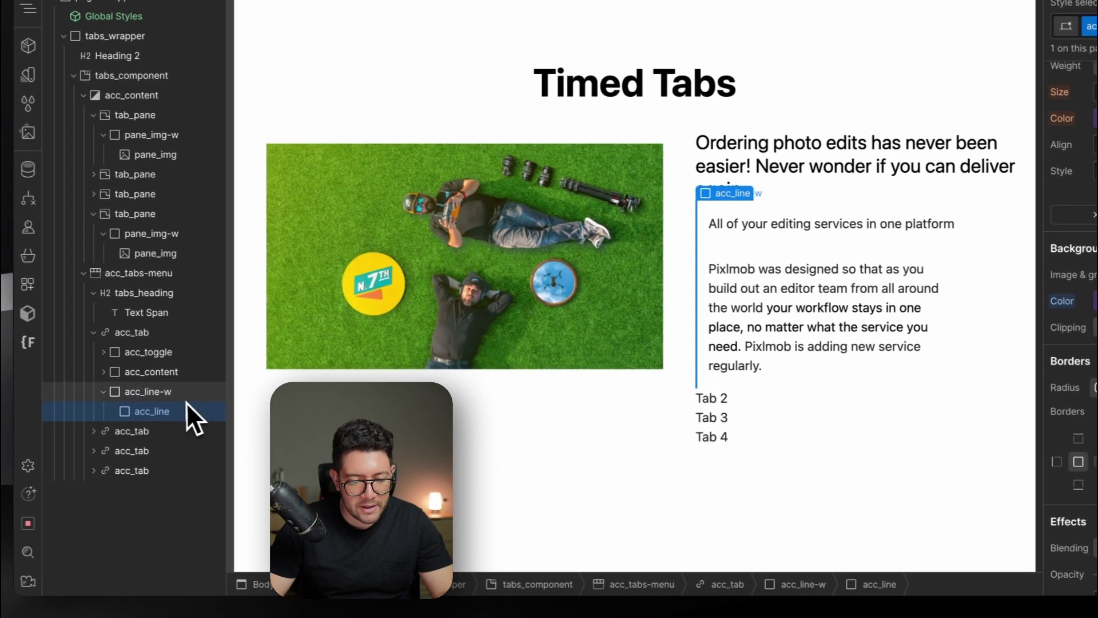
Change the overflow of acc_line-w so that anything extending outside it is cut off
click(182, 391)
scroll(955, 331, up, 8)
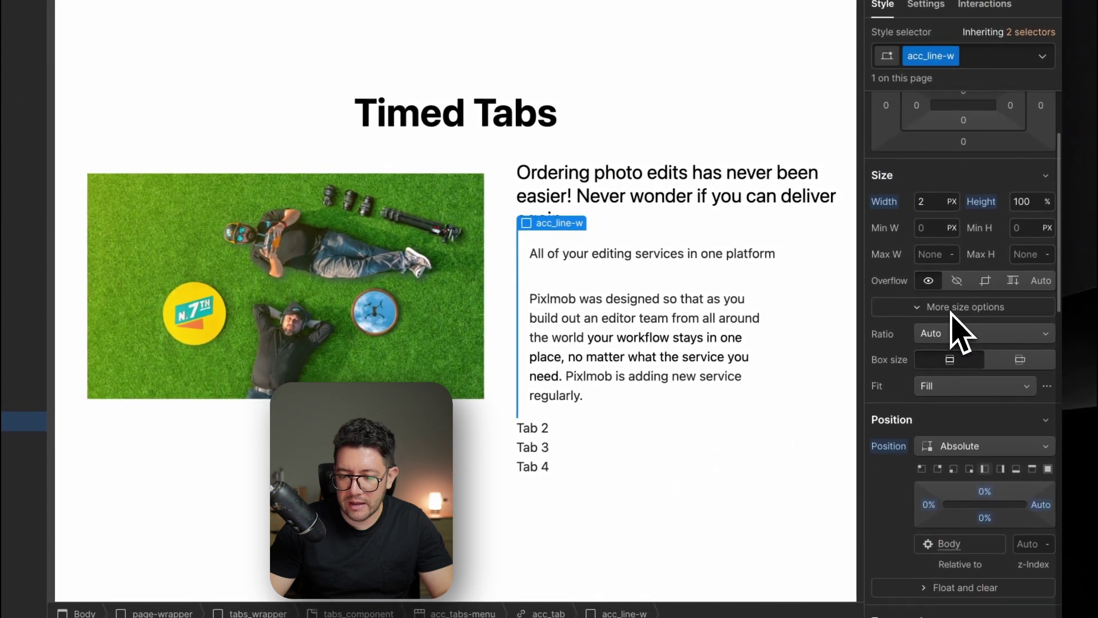
scroll(959, 331, up, 2)
click(977, 322)
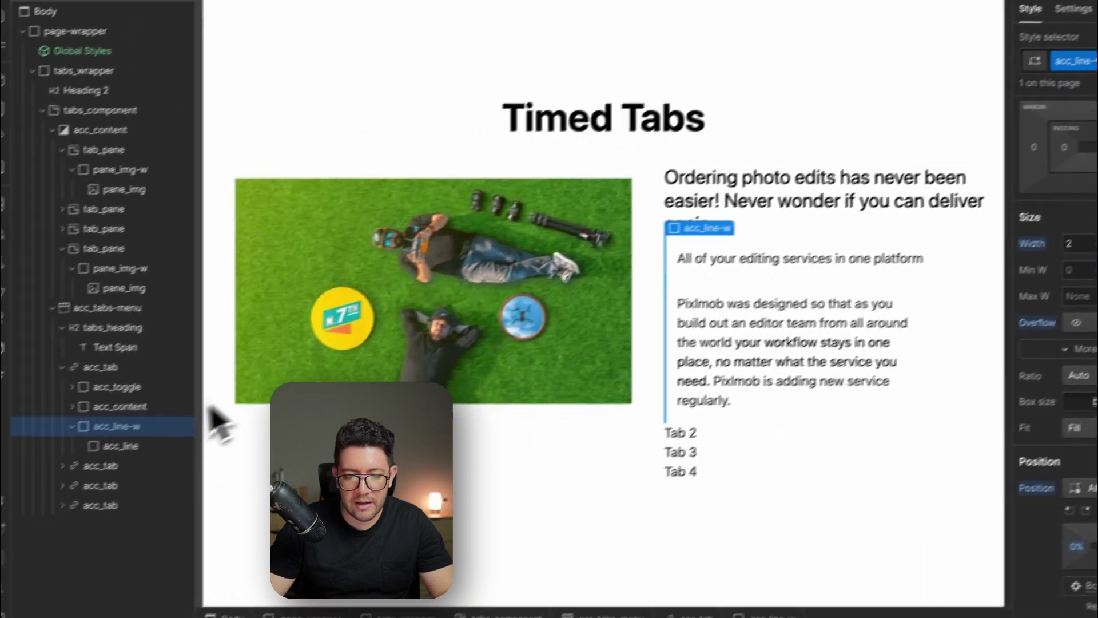
click(171, 421)
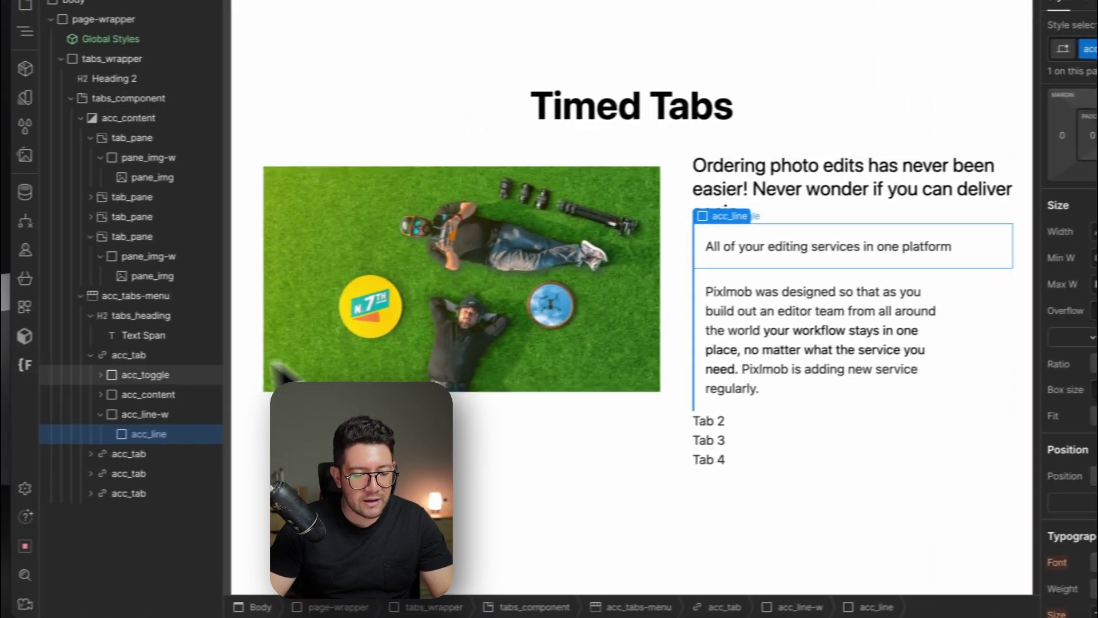
click(915, 326)
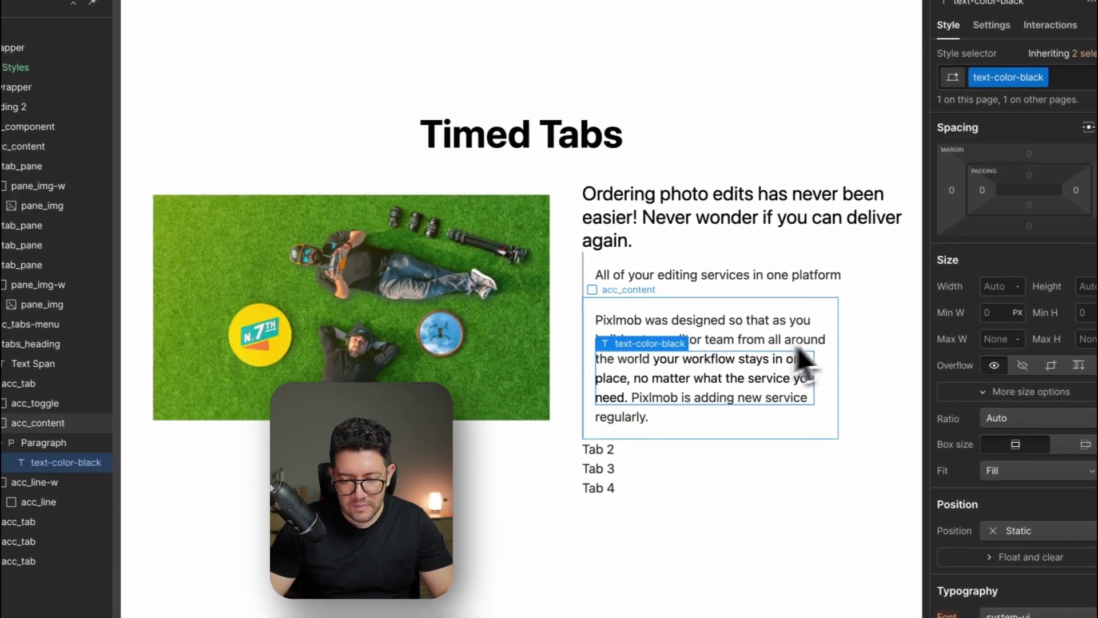
click(832, 340)
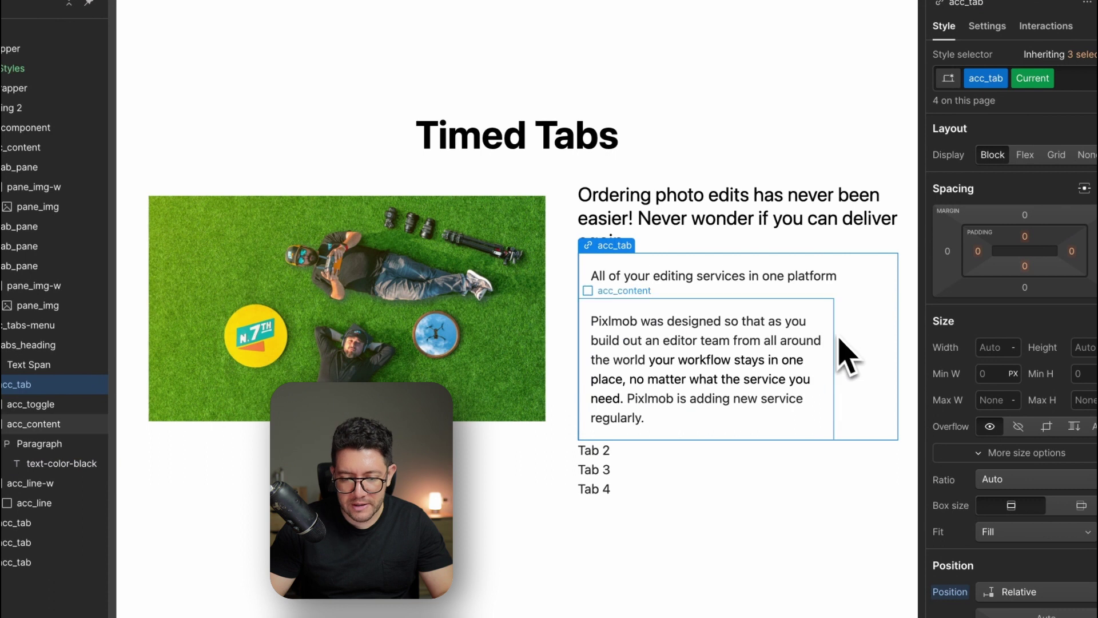
click(798, 277)
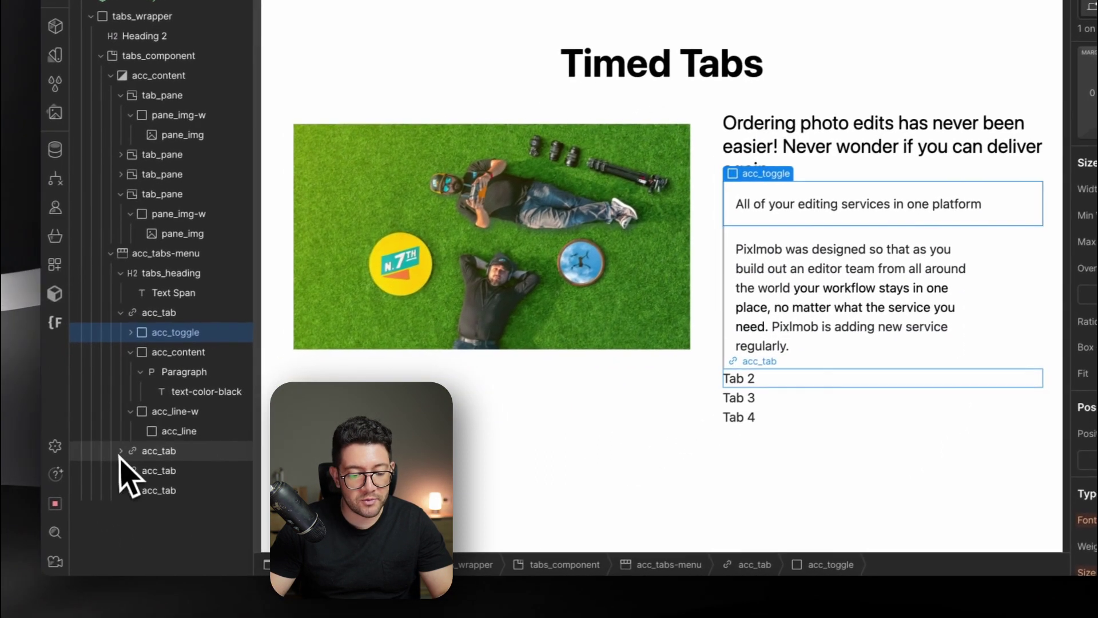
Delete the placeholder Text Blocks from the second, third and fourth acc_tab links
click(0, 522)
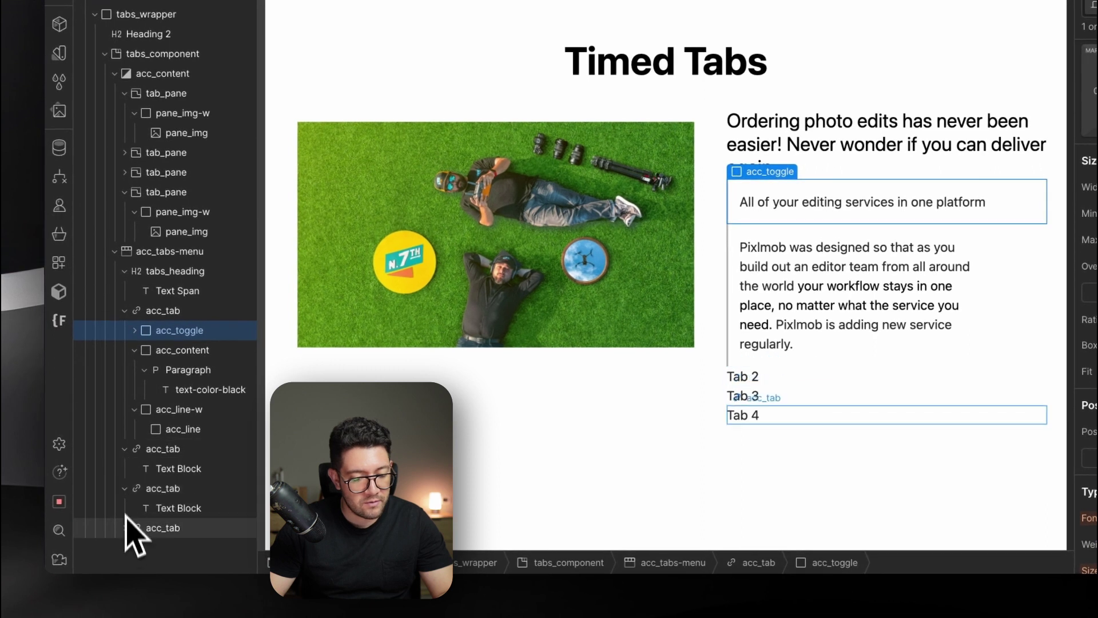
click(166, 548)
key(BackSpace)
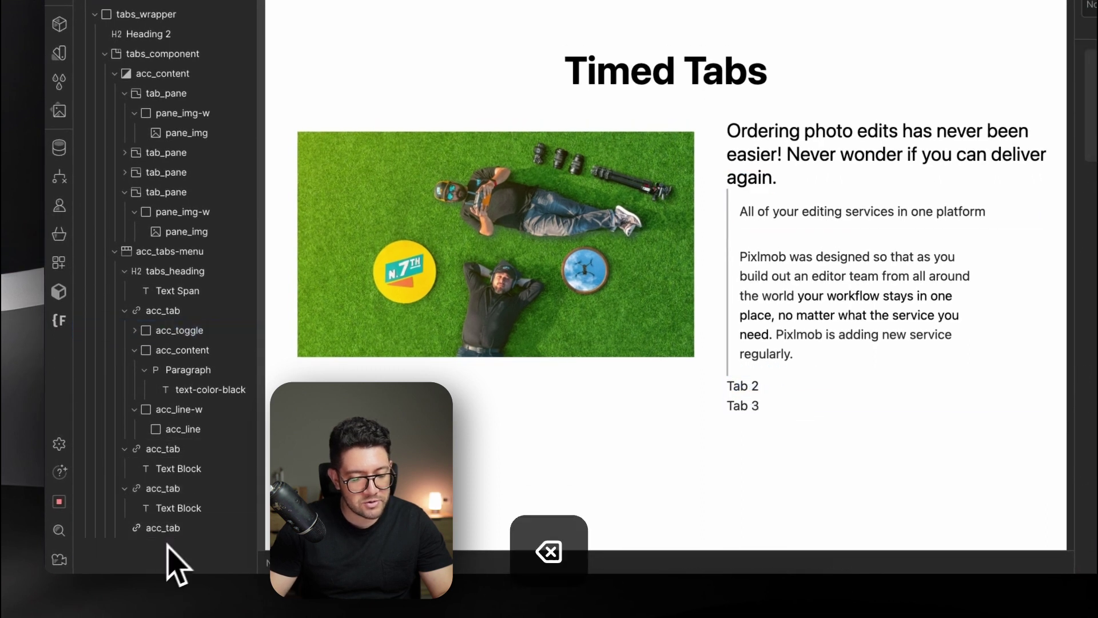
key(BackSpace)
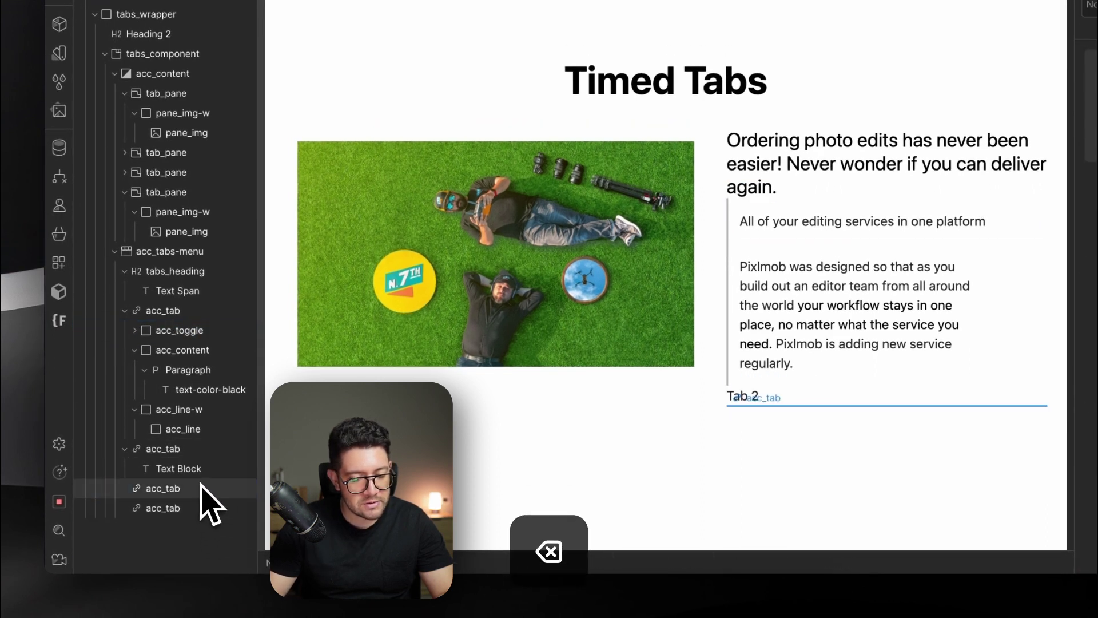
key(BackSpace)
Wrap the first tab's acc_toggle in a Flex Block and move acc_content and acc_line-w into it as well
click(134, 349)
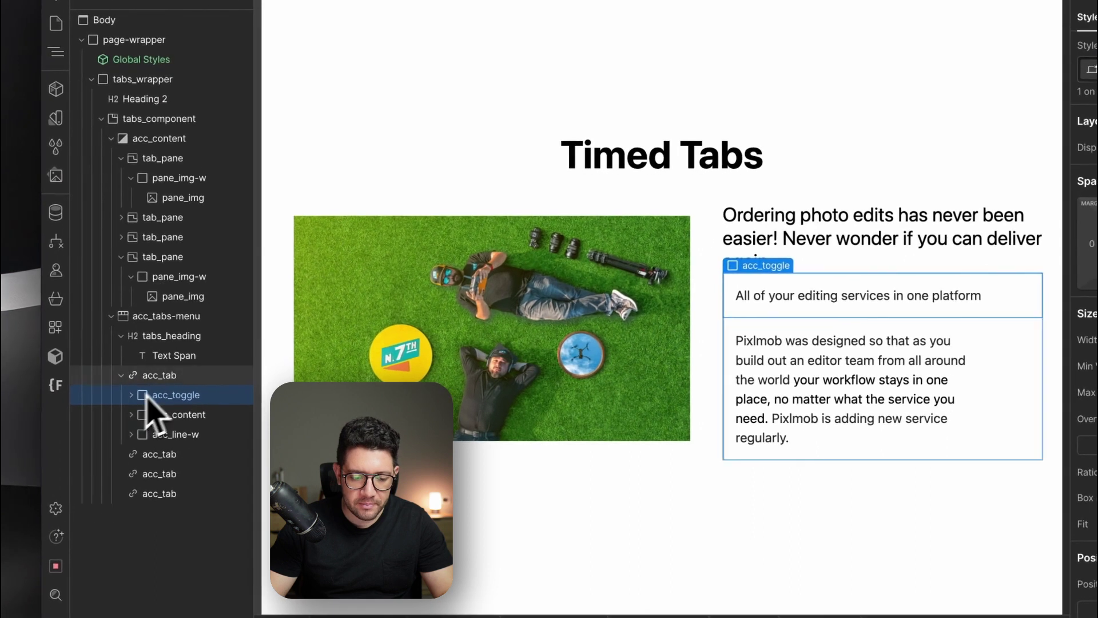
click(155, 374)
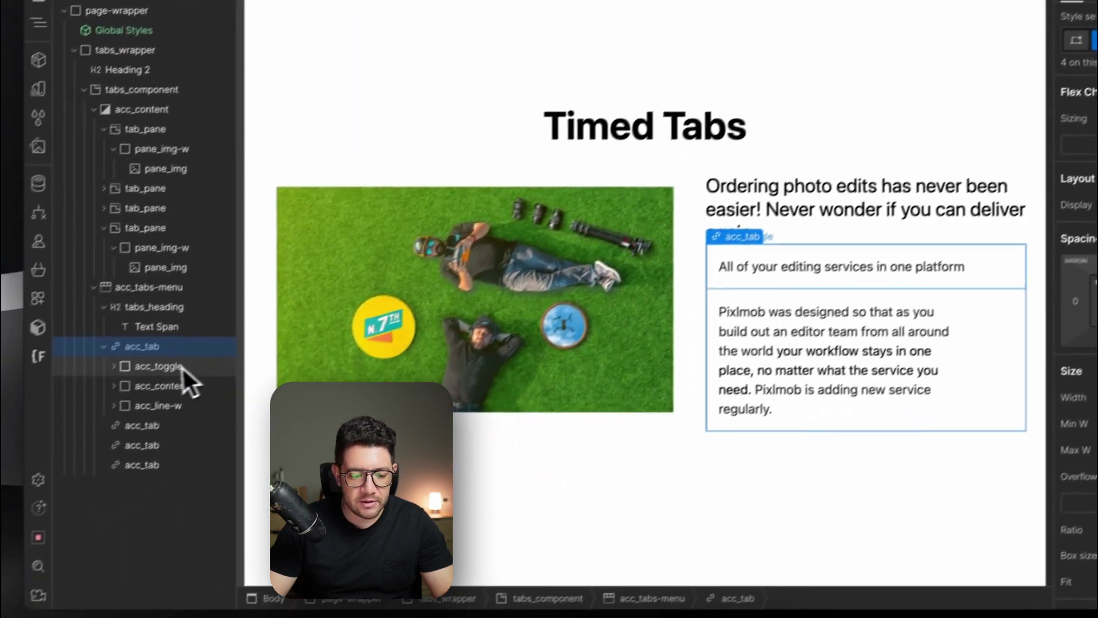
click(89, 415)
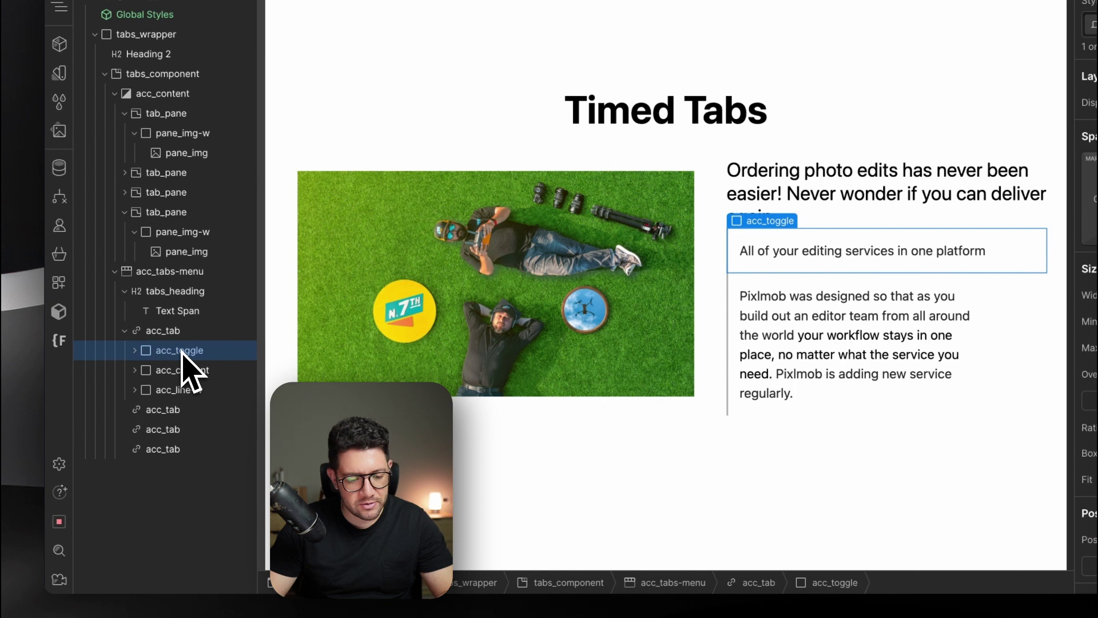
key(super+g)
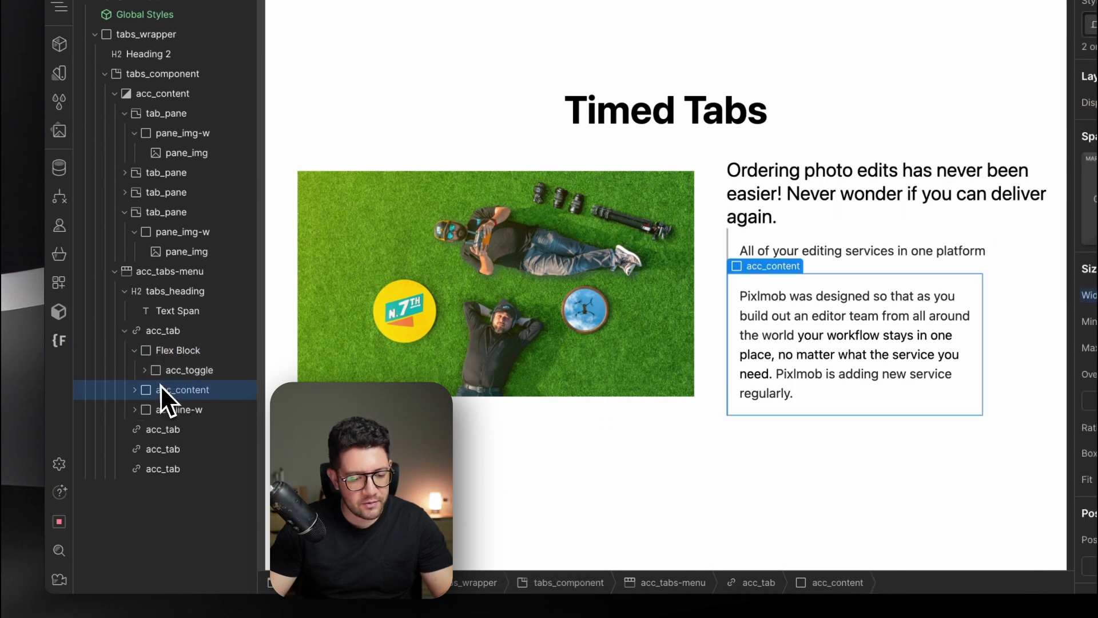
click(167, 408)
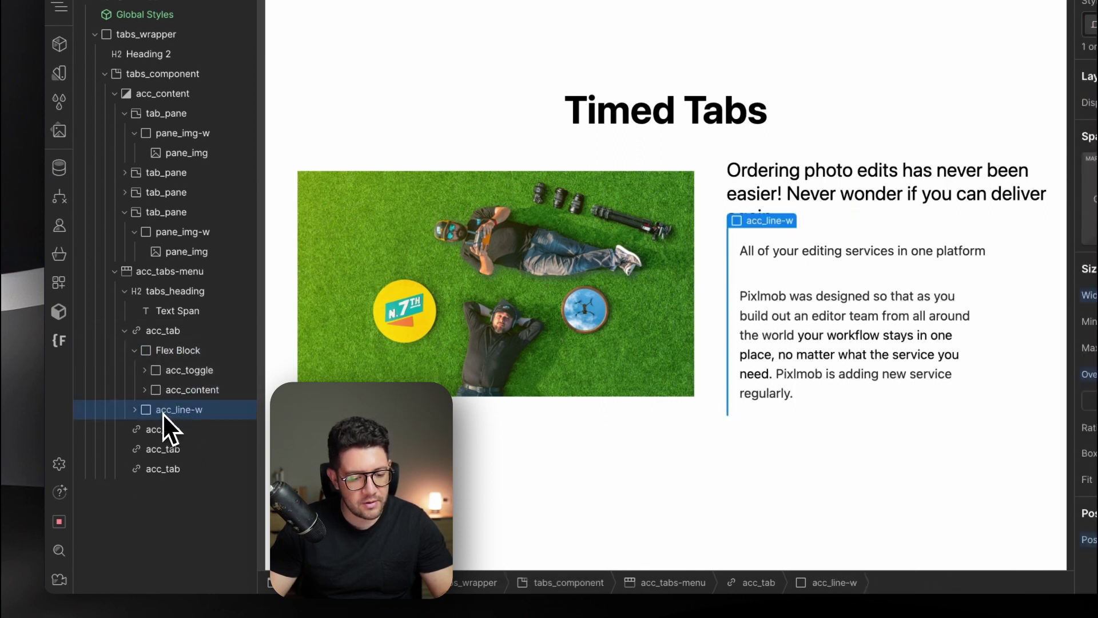
drag(163, 414, 203, 408)
Give the Flex Block that wraps the first tab's toggle, content and line the class acc_content-w
key(super+Return)
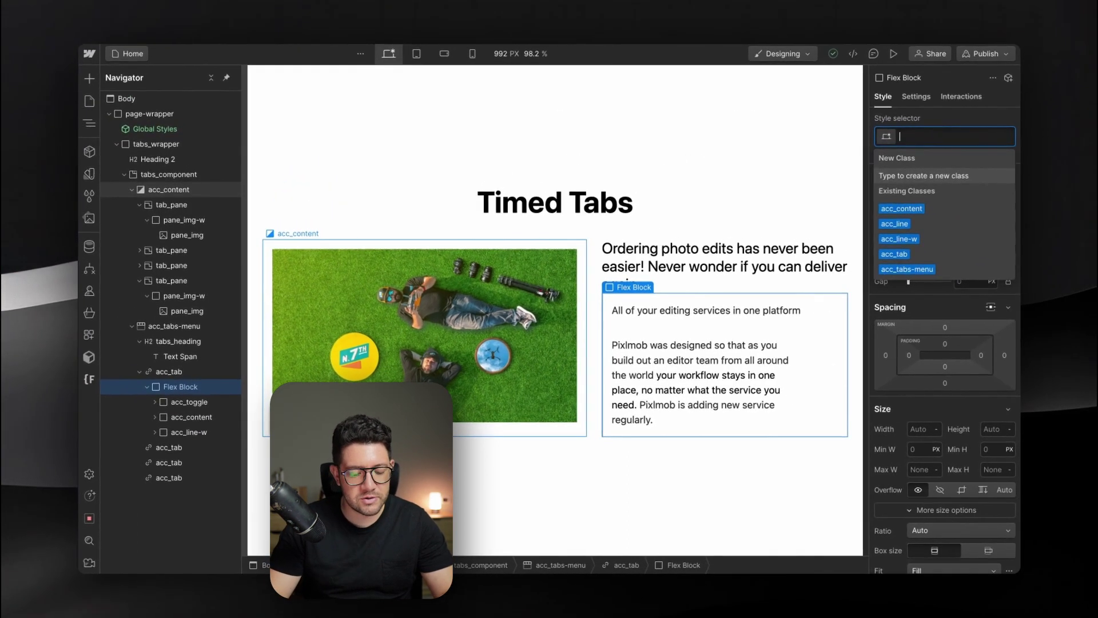
text(ac)
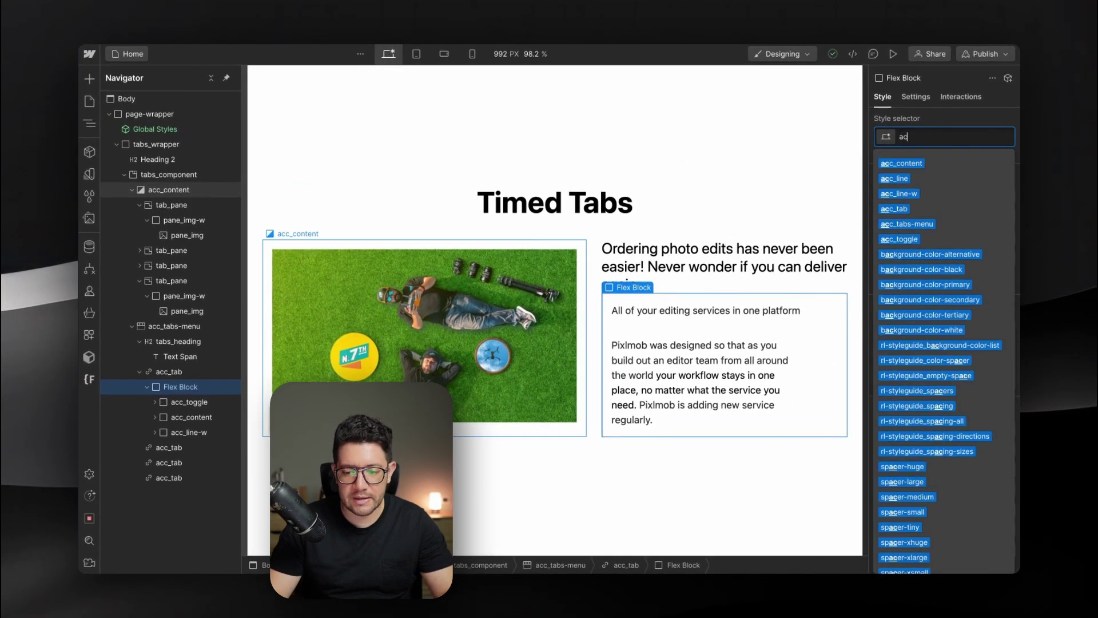
text(c_con)
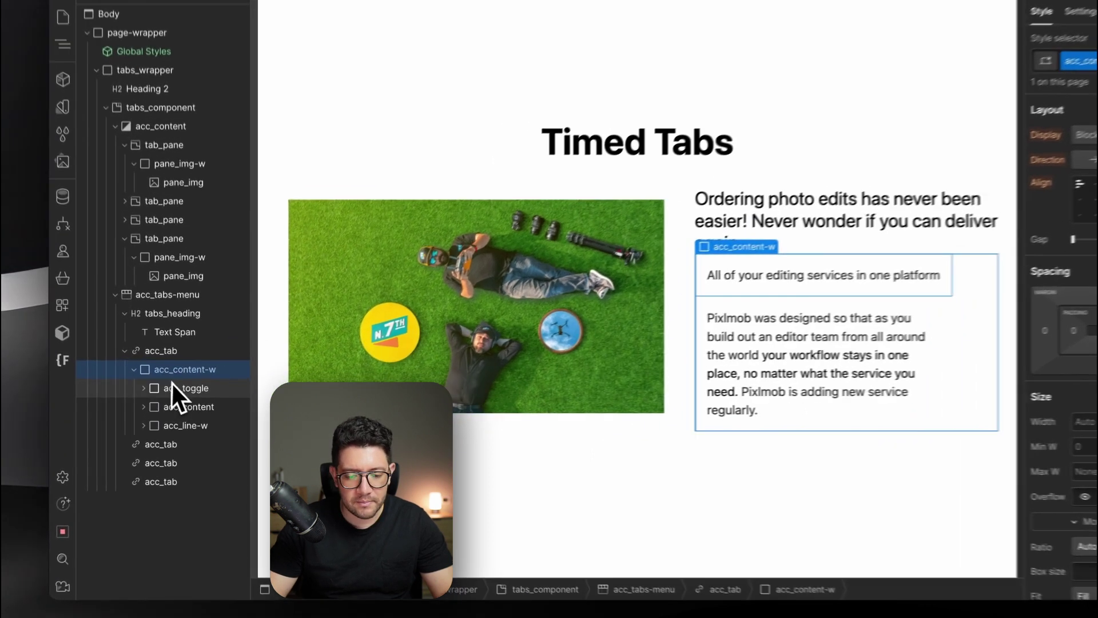
click(171, 402)
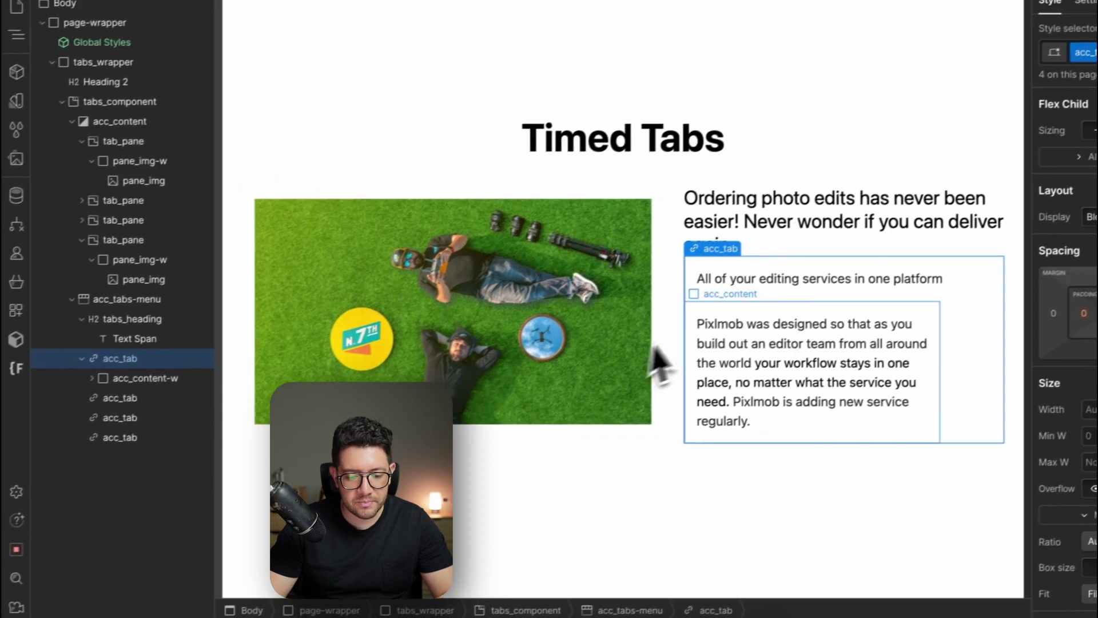
Set the overflow of the first tab's acc_content to clip anything extending outside it
click(749, 313)
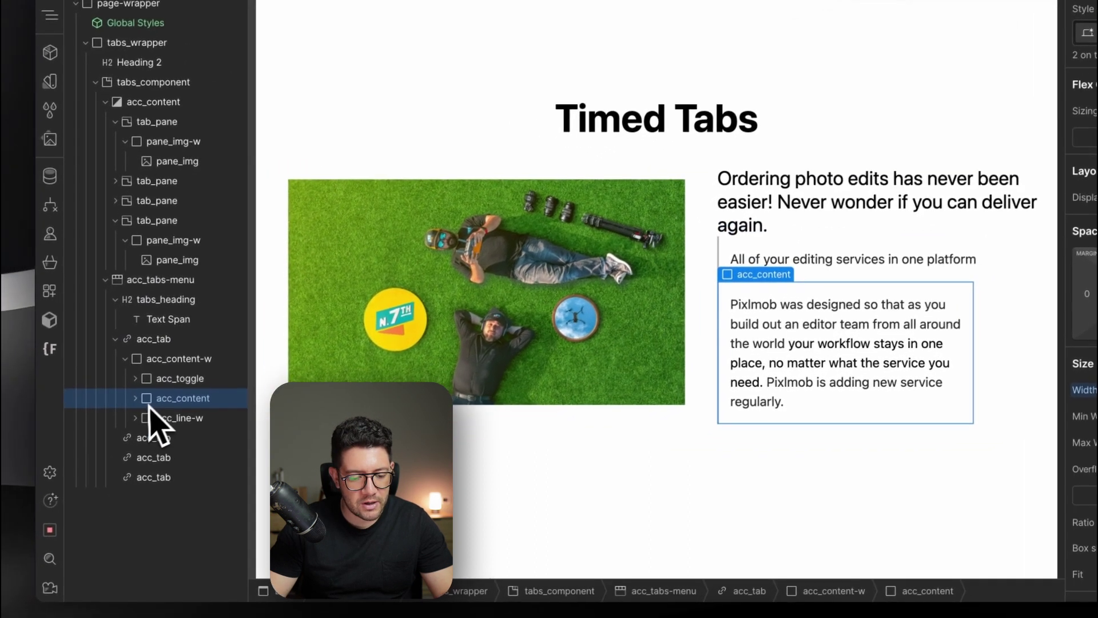
click(115, 409)
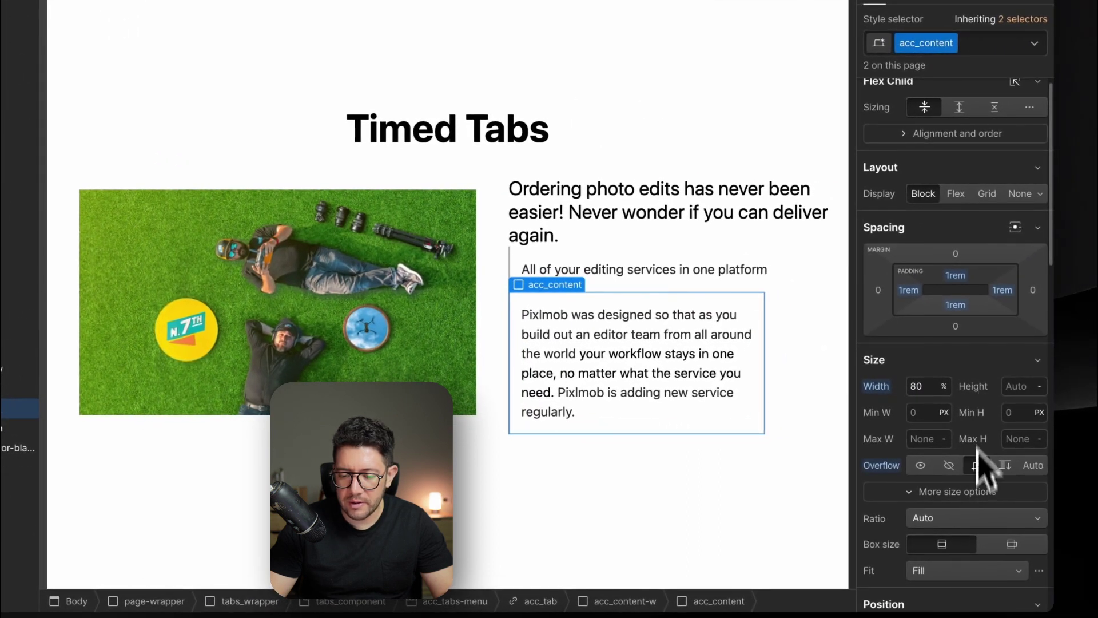
click(977, 465)
scroll(982, 400, down, 1)
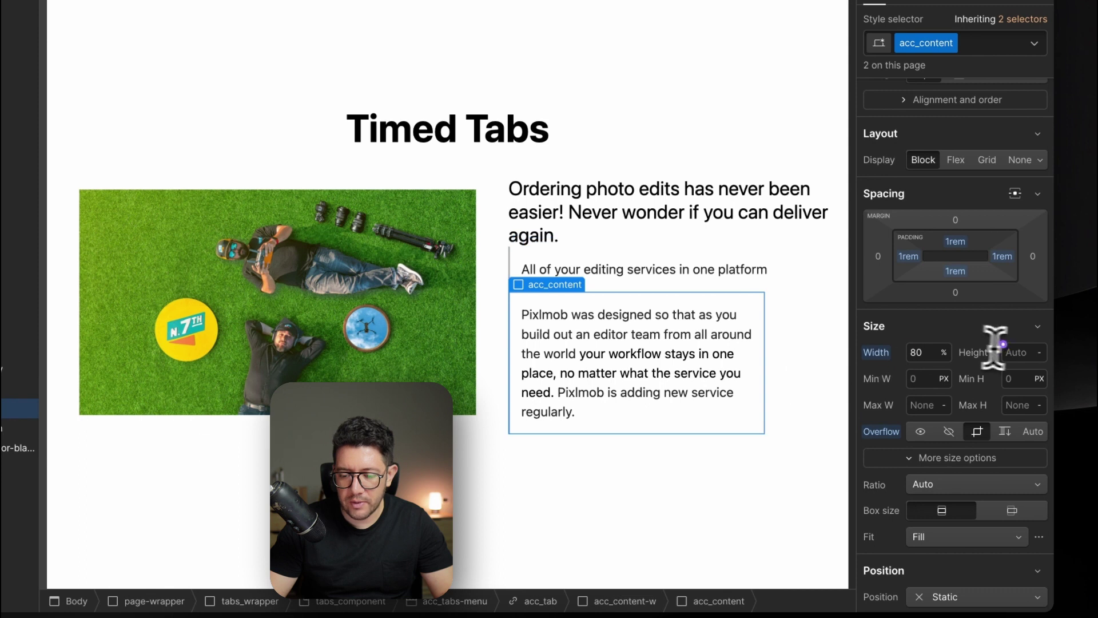
Set acc_content's height to 0 px and remove its padding on all sides
text(0)
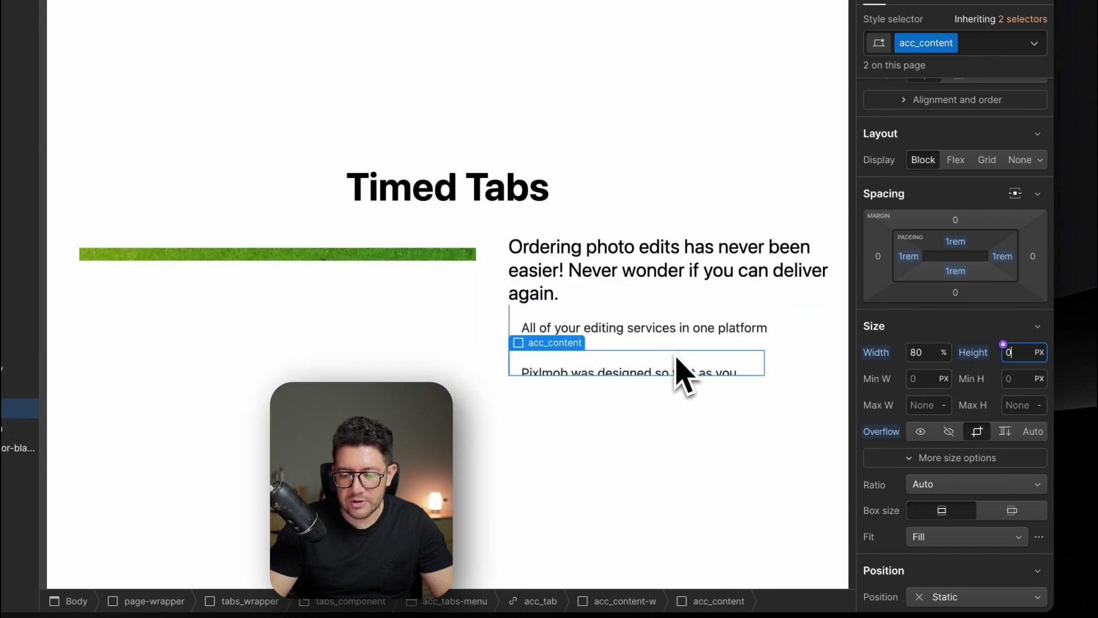
alt+click(957, 249)
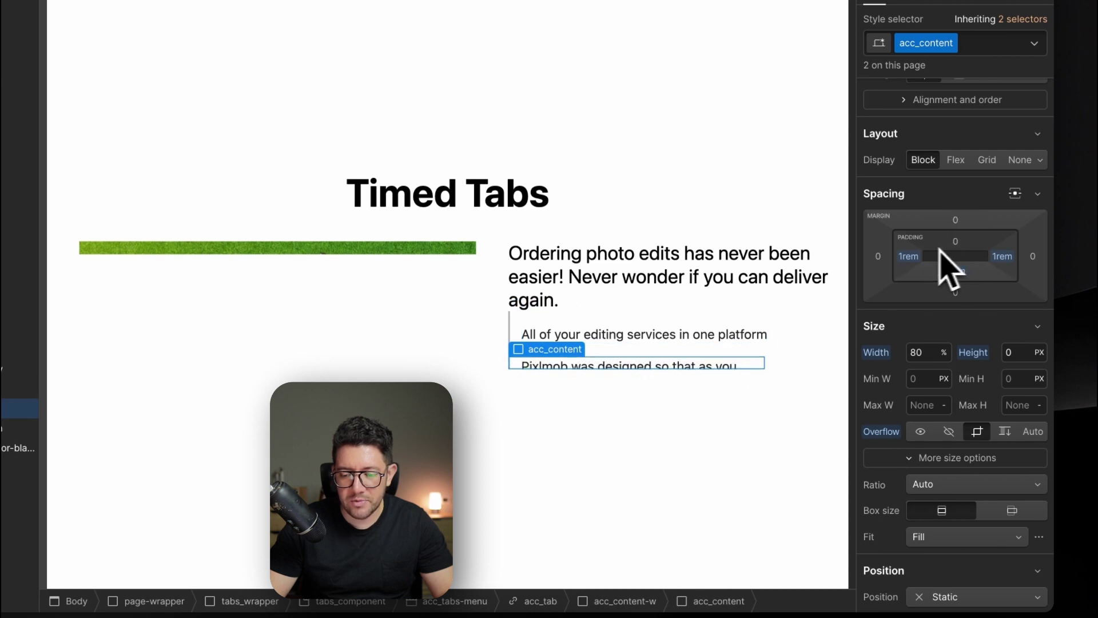
alt+click(949, 268)
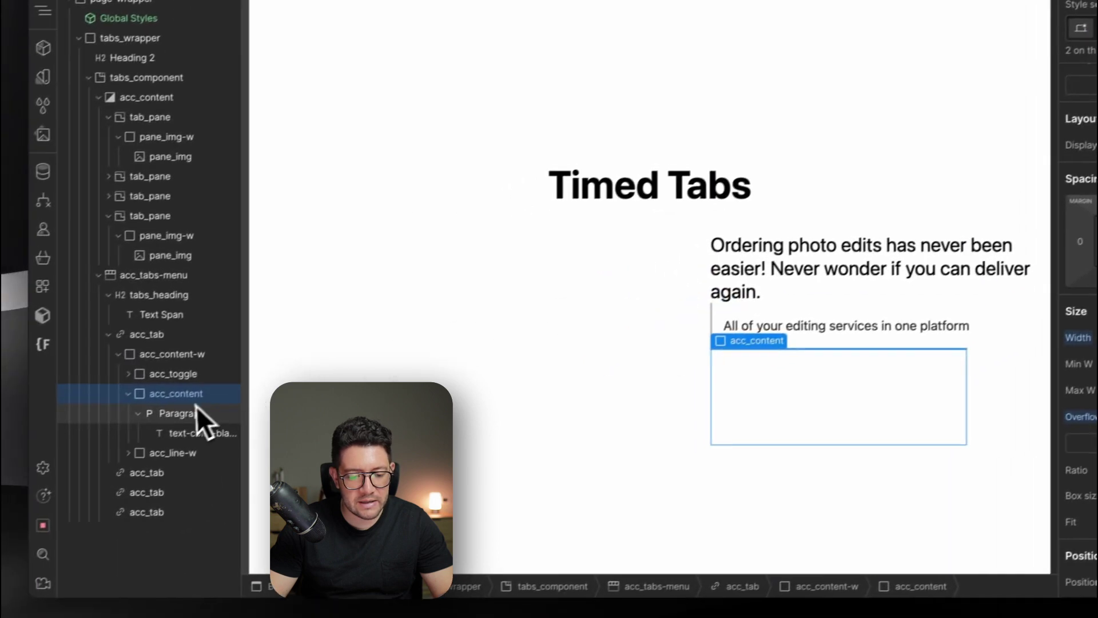
Give the paragraph inside acc_content the class acc_paragraph and set its padding to 1rem on all sides
key(super+Return)
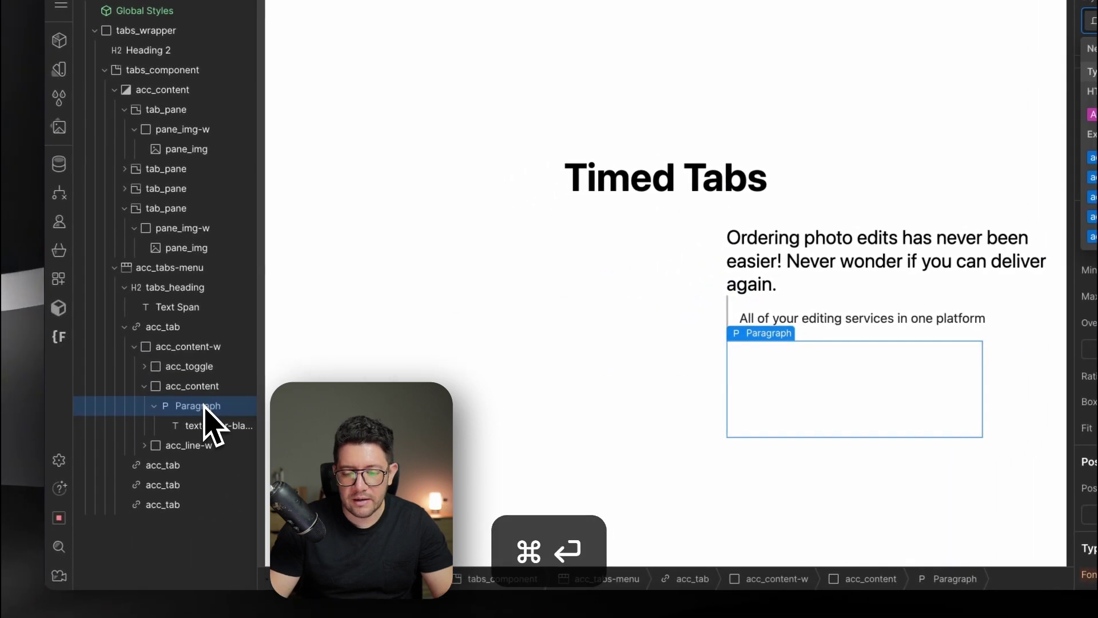
text(acc)
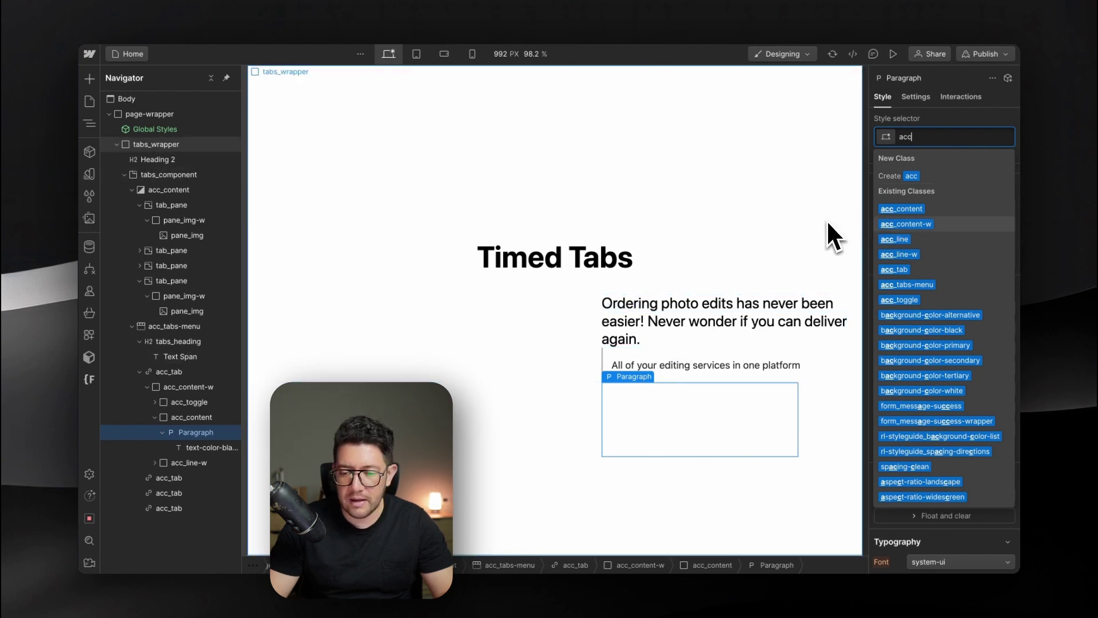
text(_paragraph)
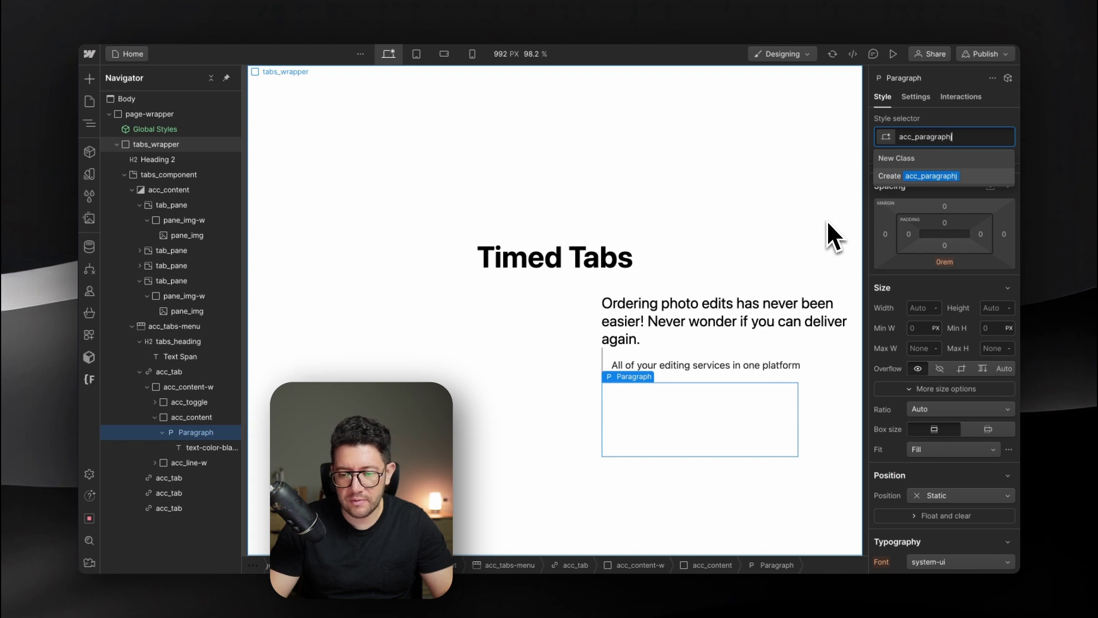
key(Return)
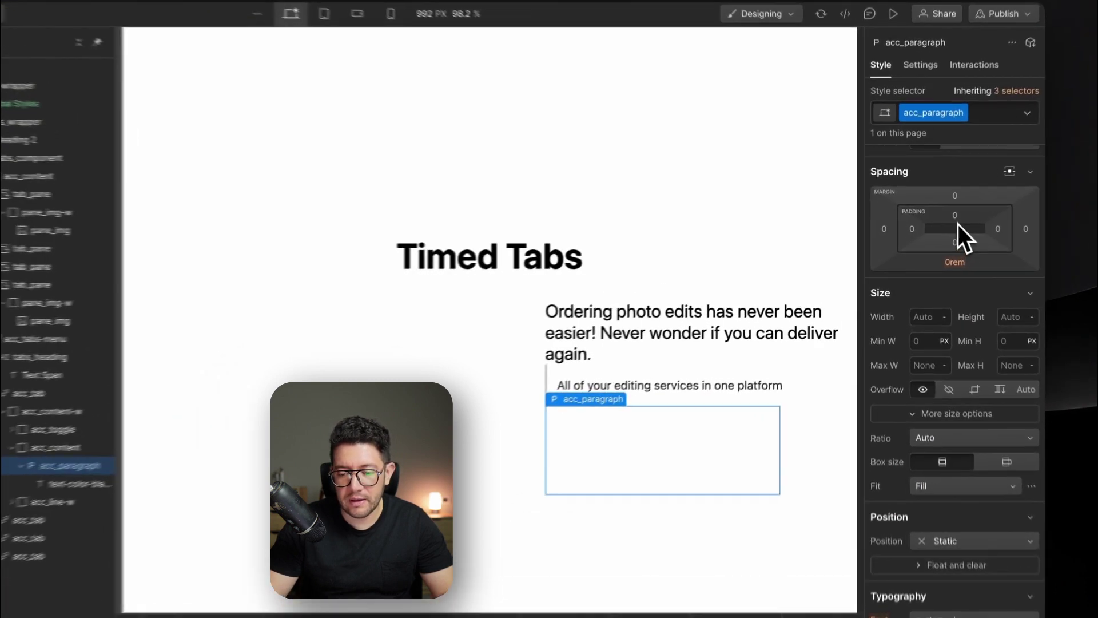
click(946, 226)
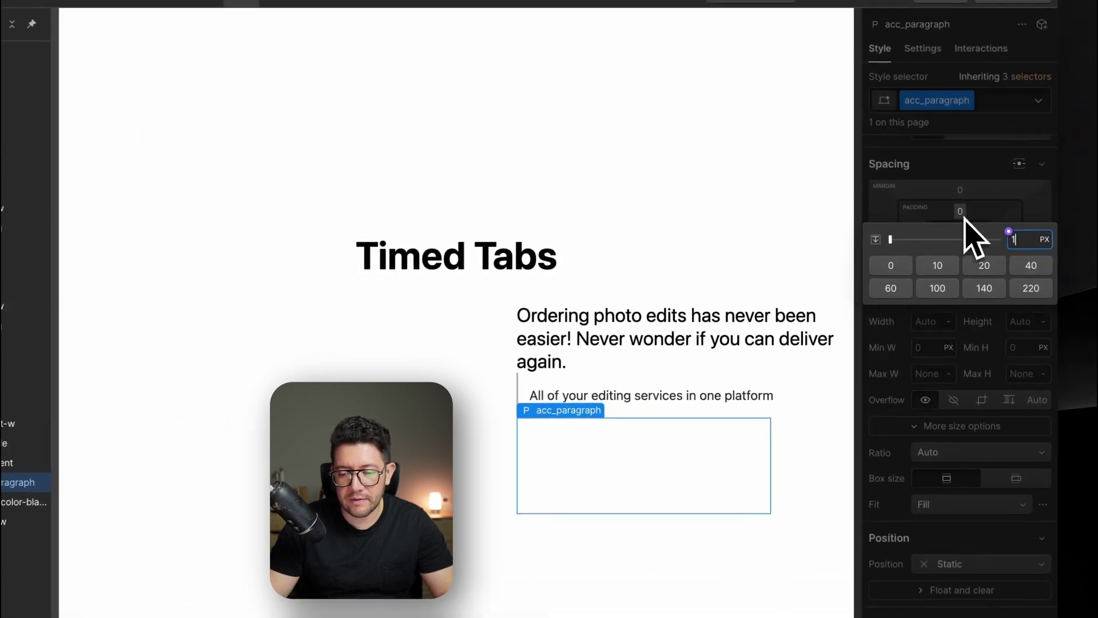
key(shift+Return)
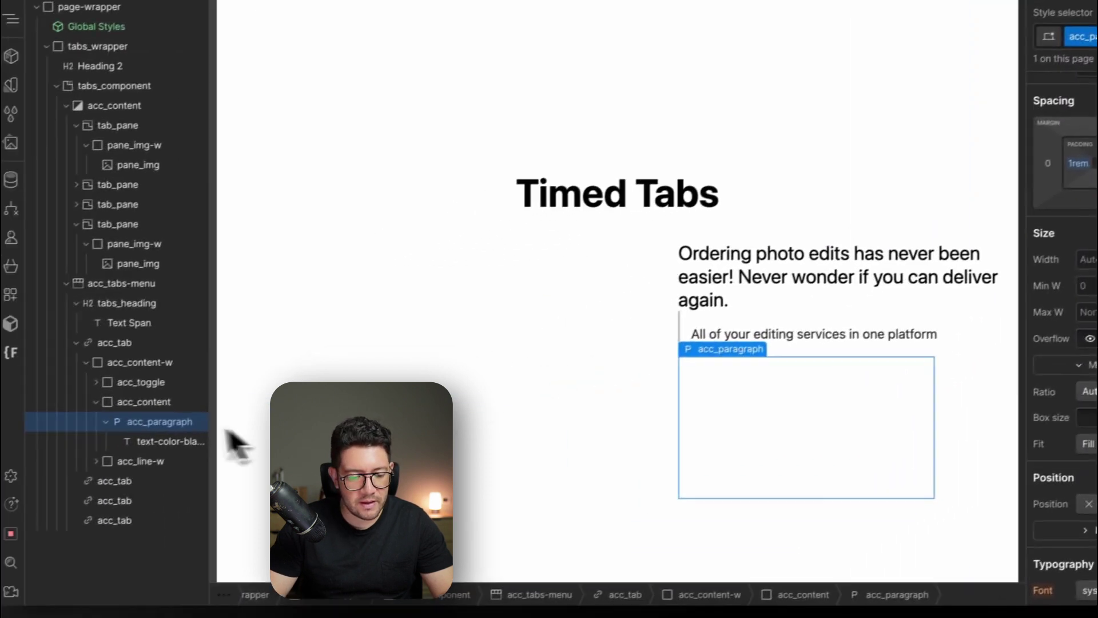
Set the height of acc_content to Auto
click(2, 464)
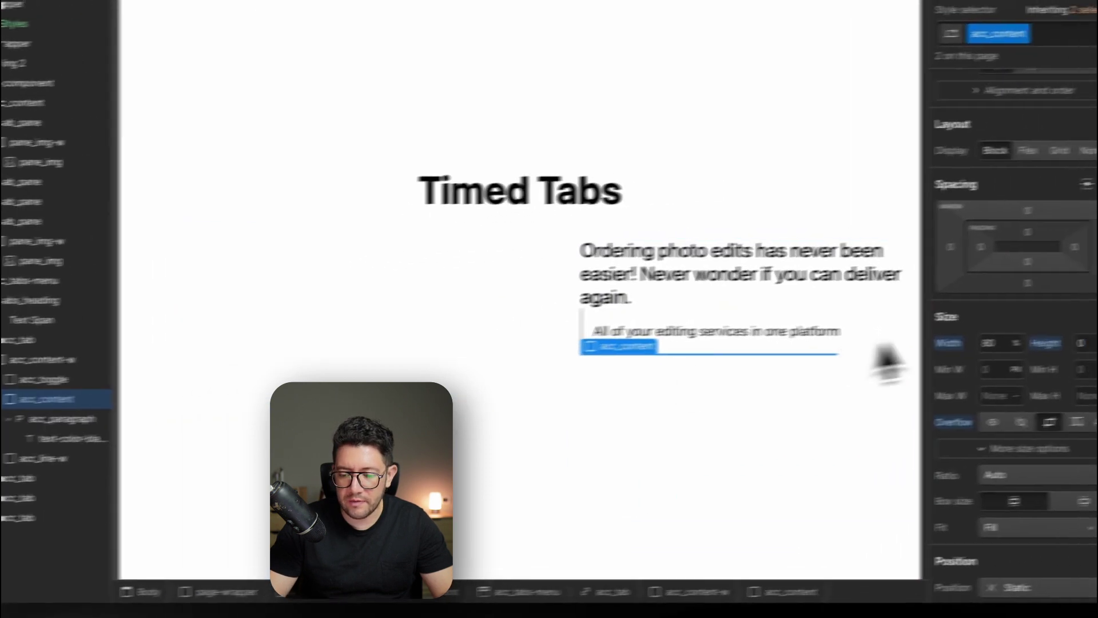
click(1082, 343)
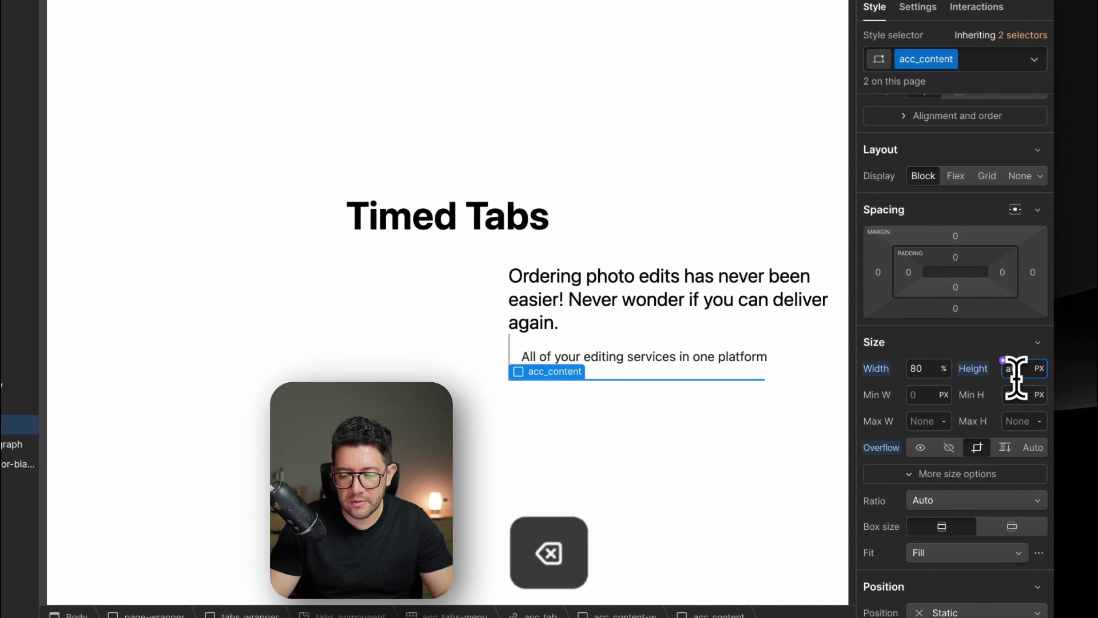
key(Return)
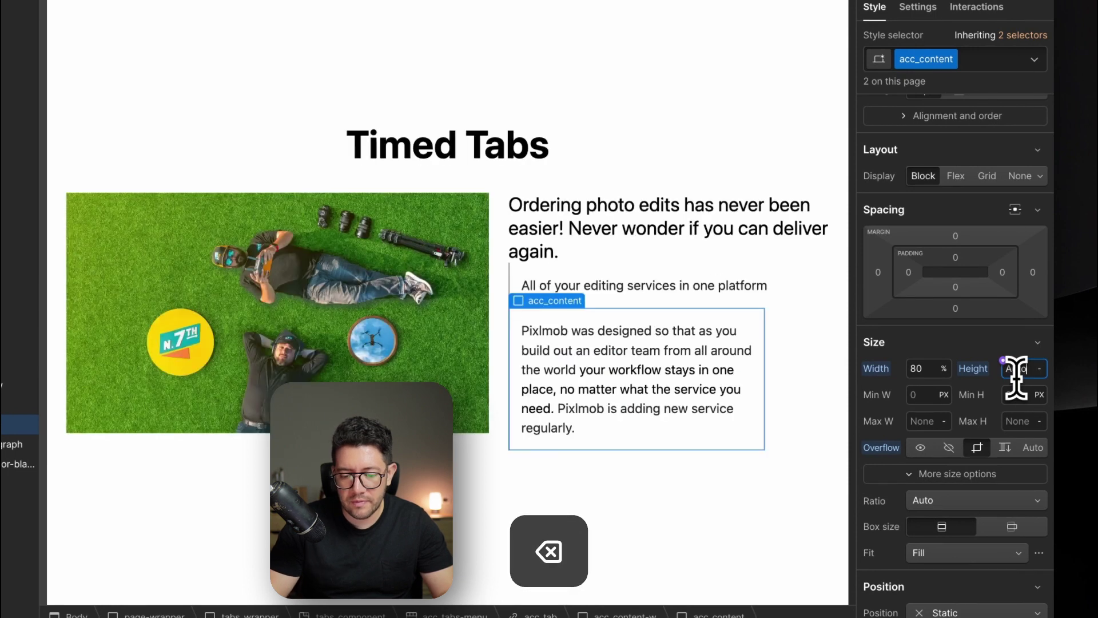
click(411, 277)
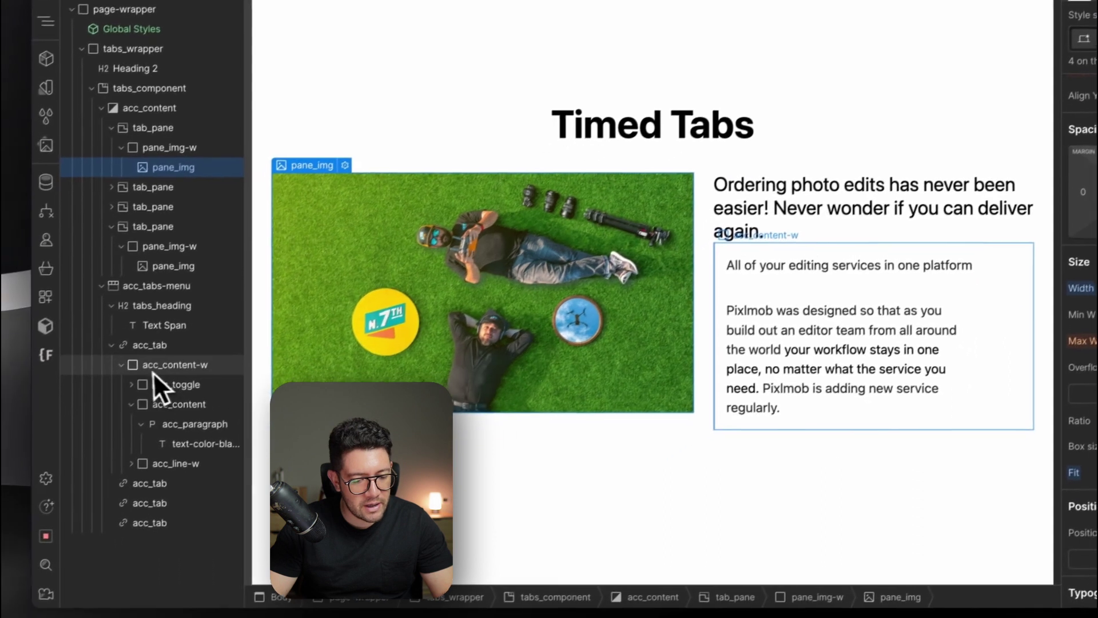
Copy acc_content-w from the first tab into the second, third and fourth acc_tab links
click(129, 398)
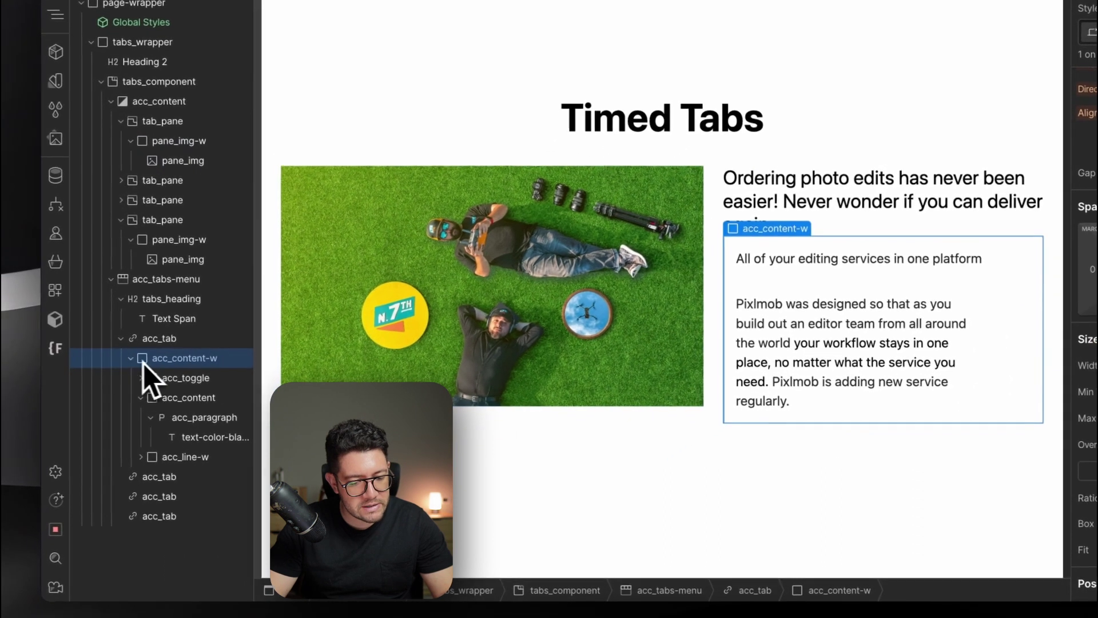
key(super+c)
click(171, 377)
key(super+v)
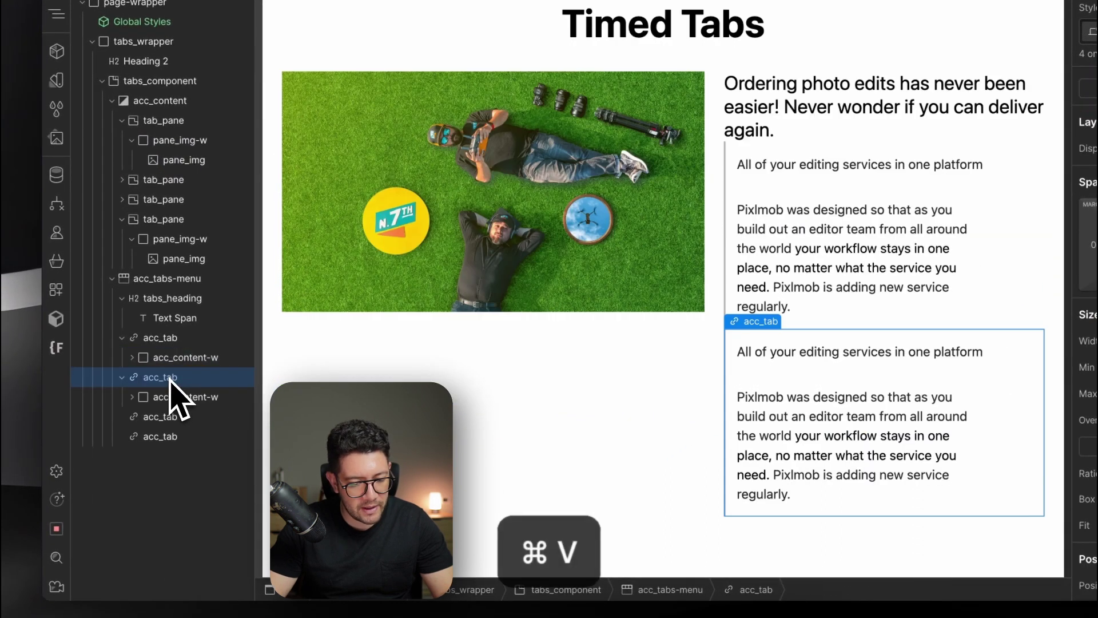
click(157, 417)
key(super+v)
key(super+v)
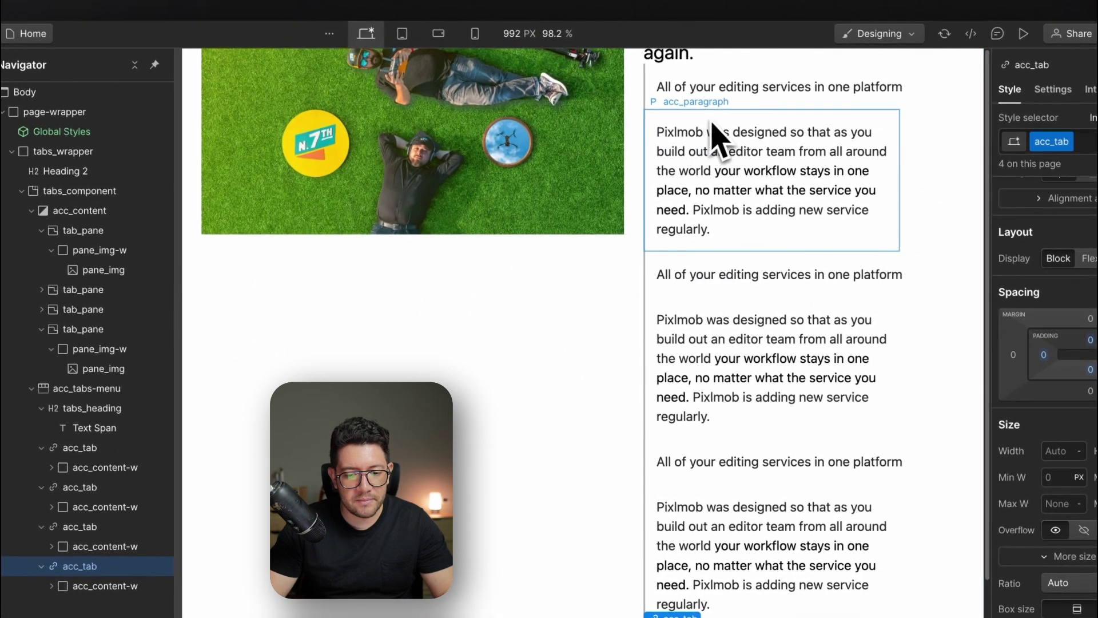
Set the minimum height of tabs_wrapper to 100 VH
click(722, 129)
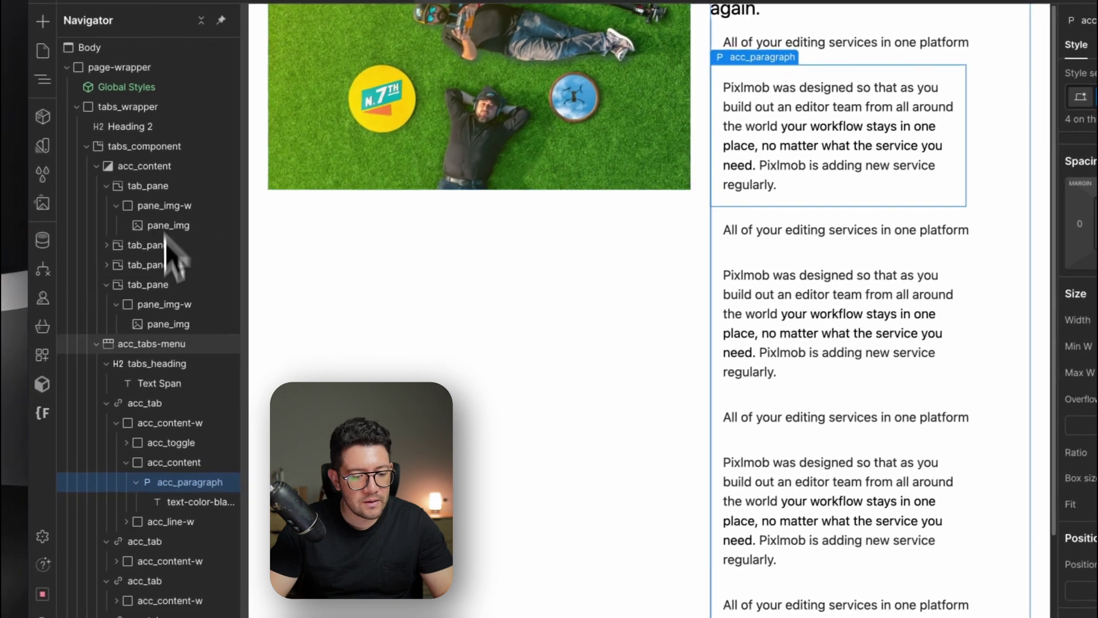
click(90, 465)
click(162, 403)
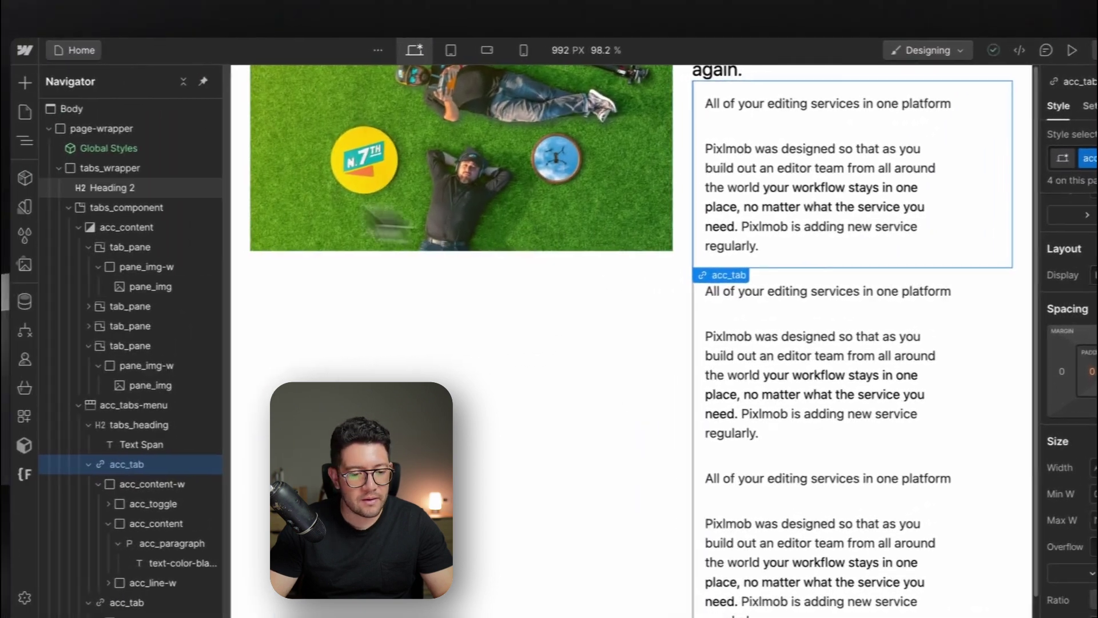
click(118, 169)
click(135, 207)
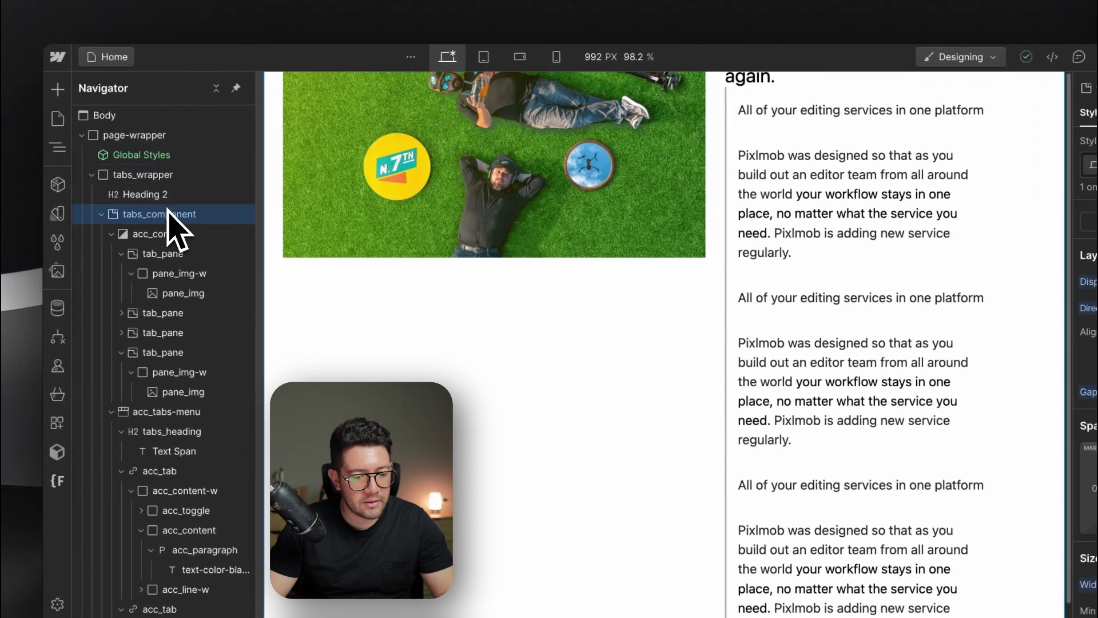
click(204, 172)
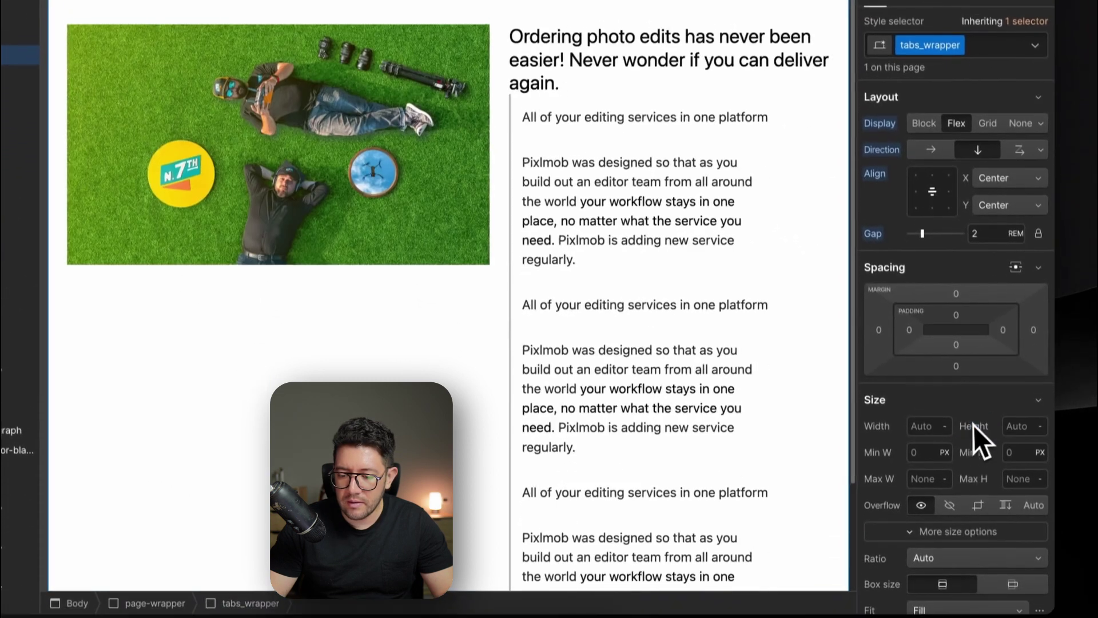
click(1022, 451)
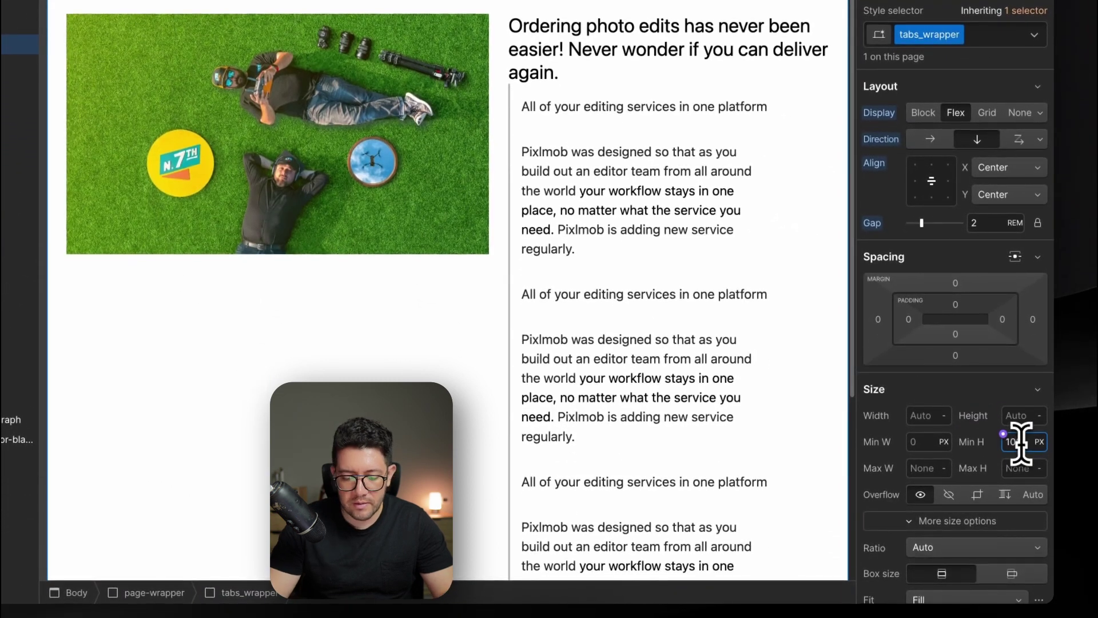
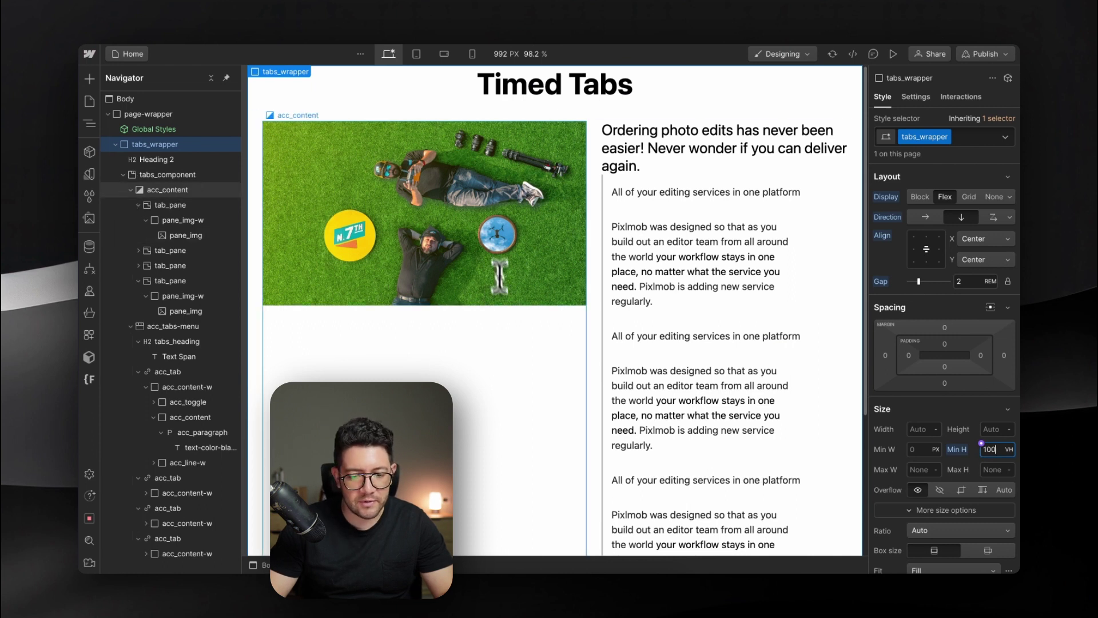
scroll(572, 197, down, 3)
scroll(571, 196, up, 3)
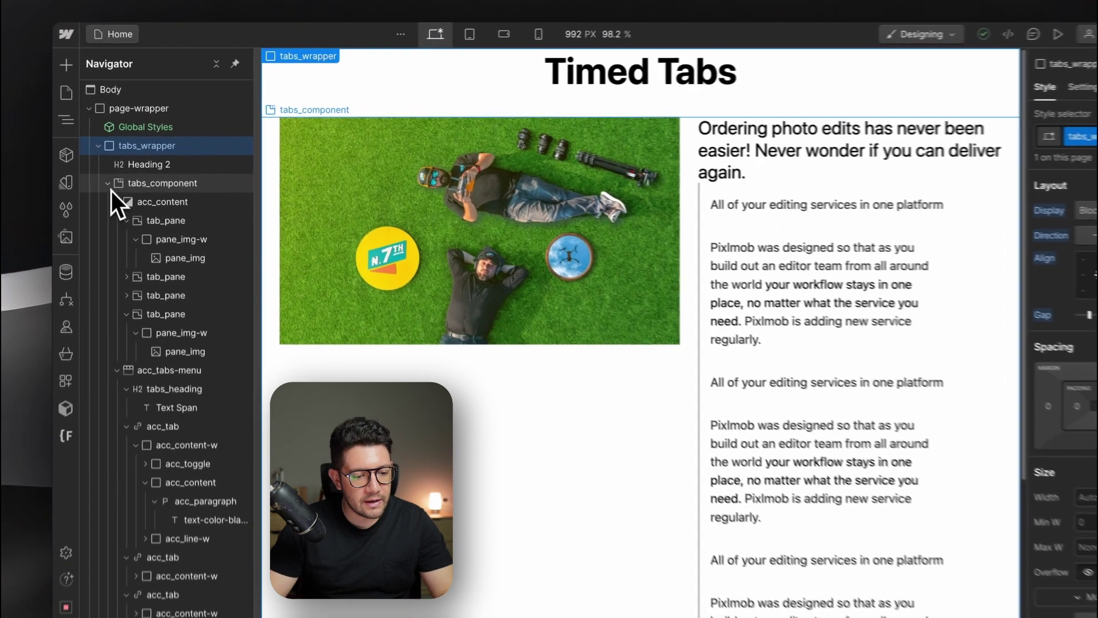
Collapse acc_content in the element tree and open the interactions of the first acc_tab in acc_tabs-menu
click(122, 174)
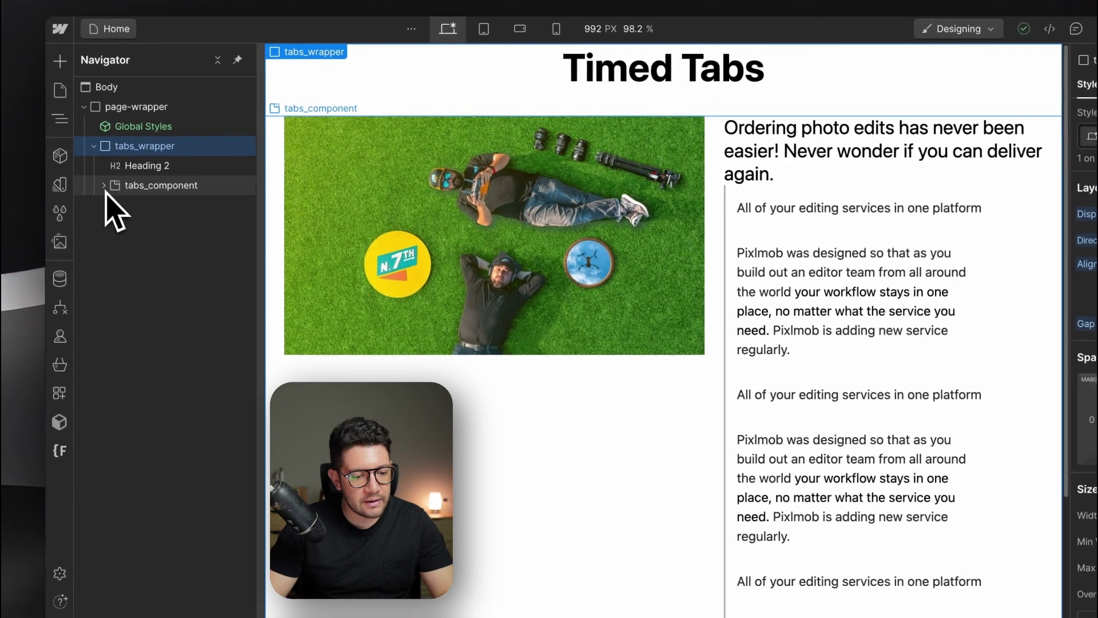
click(123, 175)
click(113, 205)
click(112, 244)
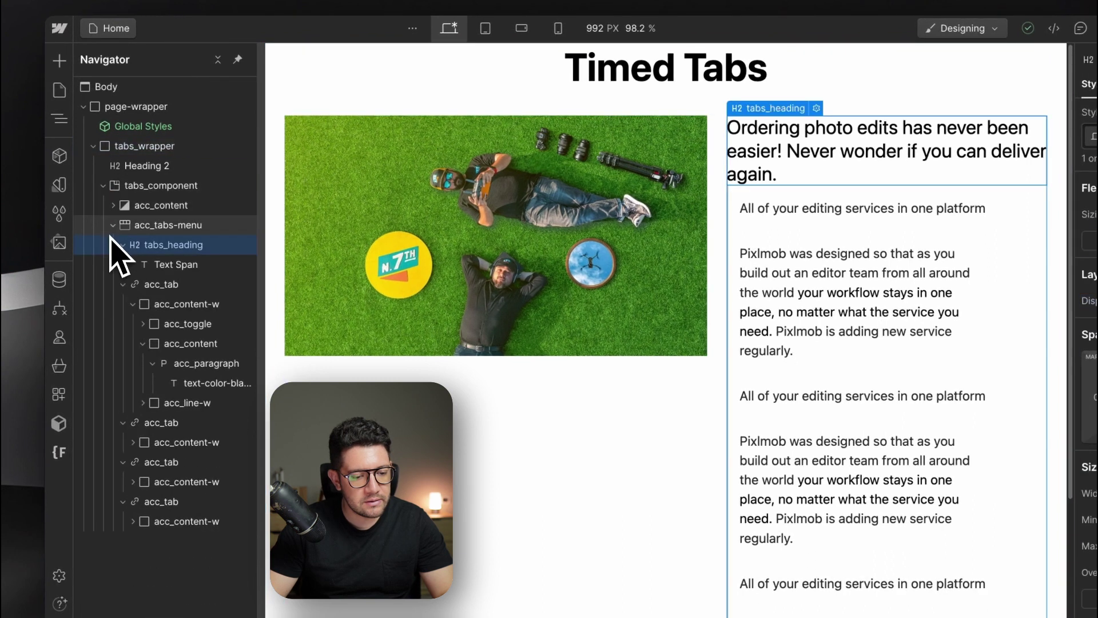
click(113, 226)
click(112, 226)
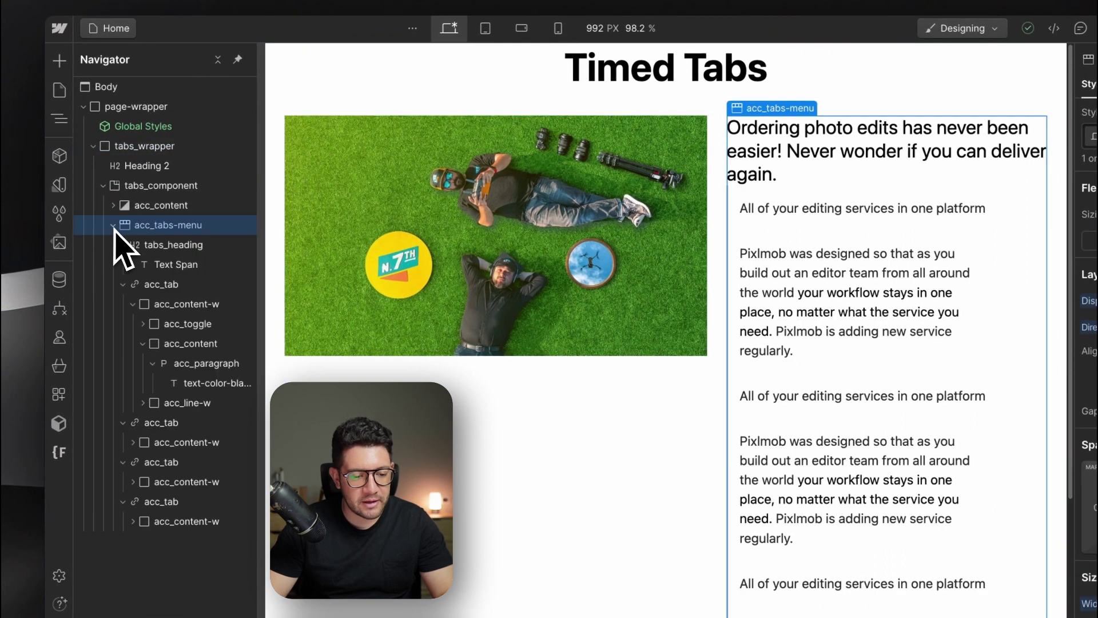
click(123, 284)
click(145, 288)
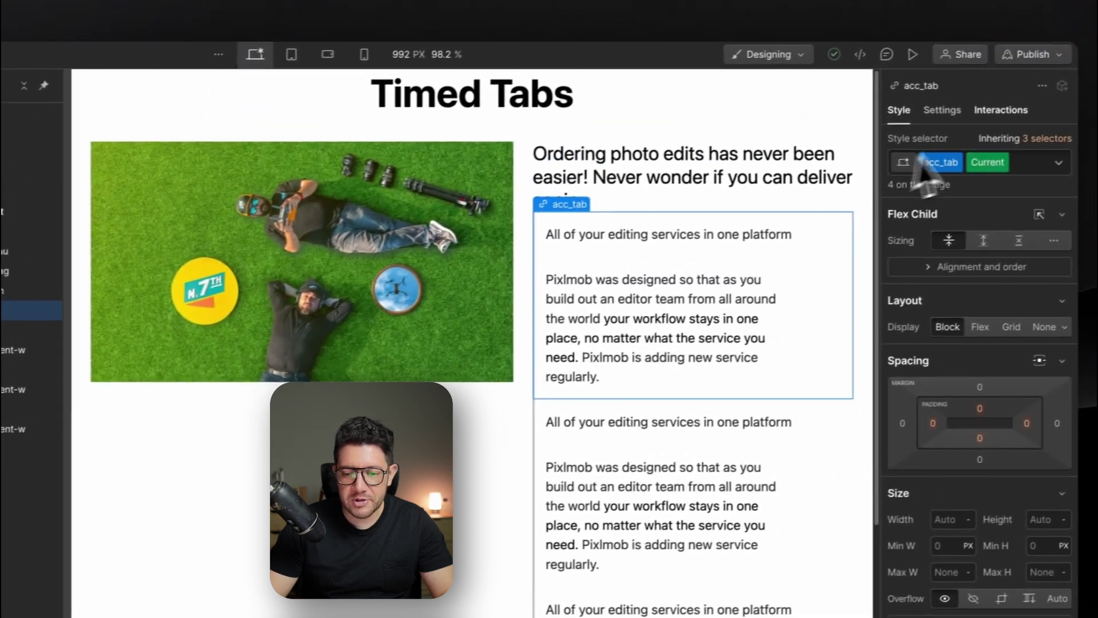
click(1091, 89)
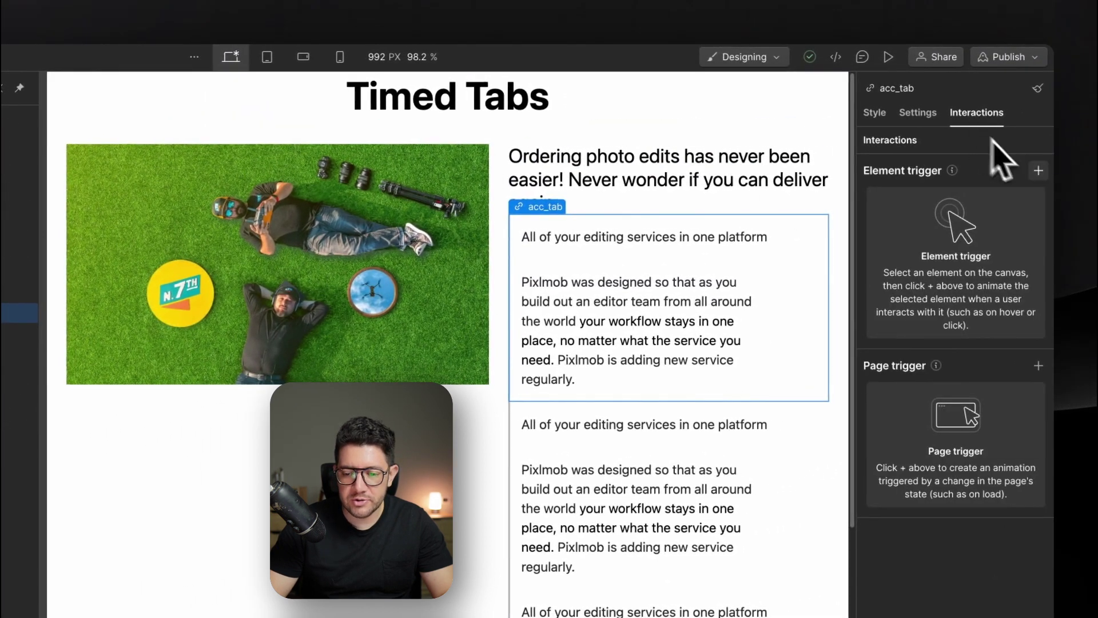
click(1038, 170)
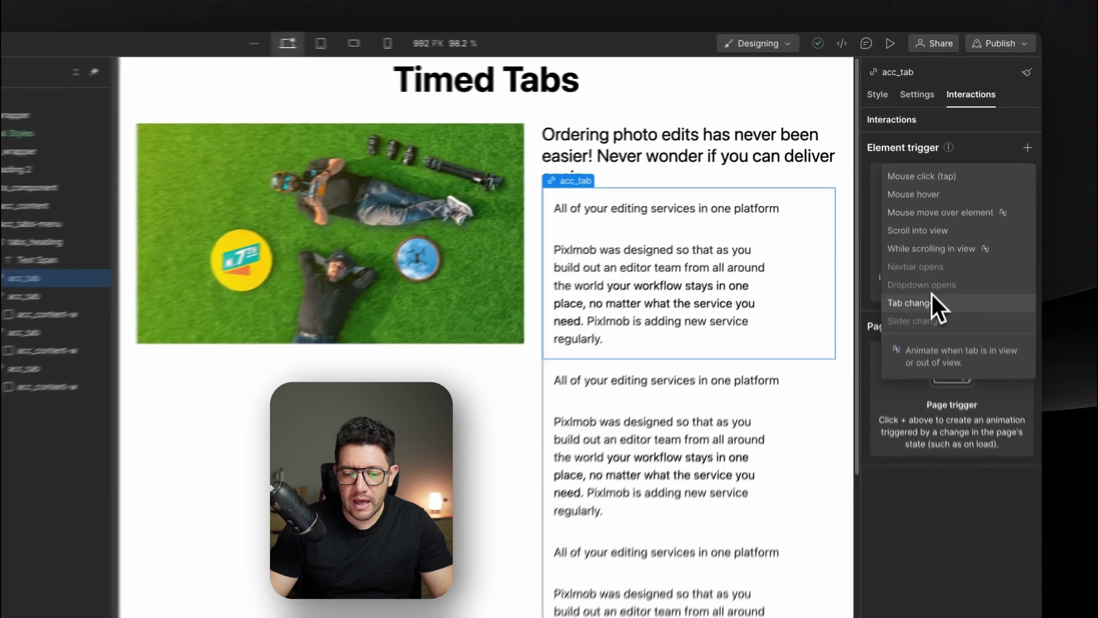
click(923, 271)
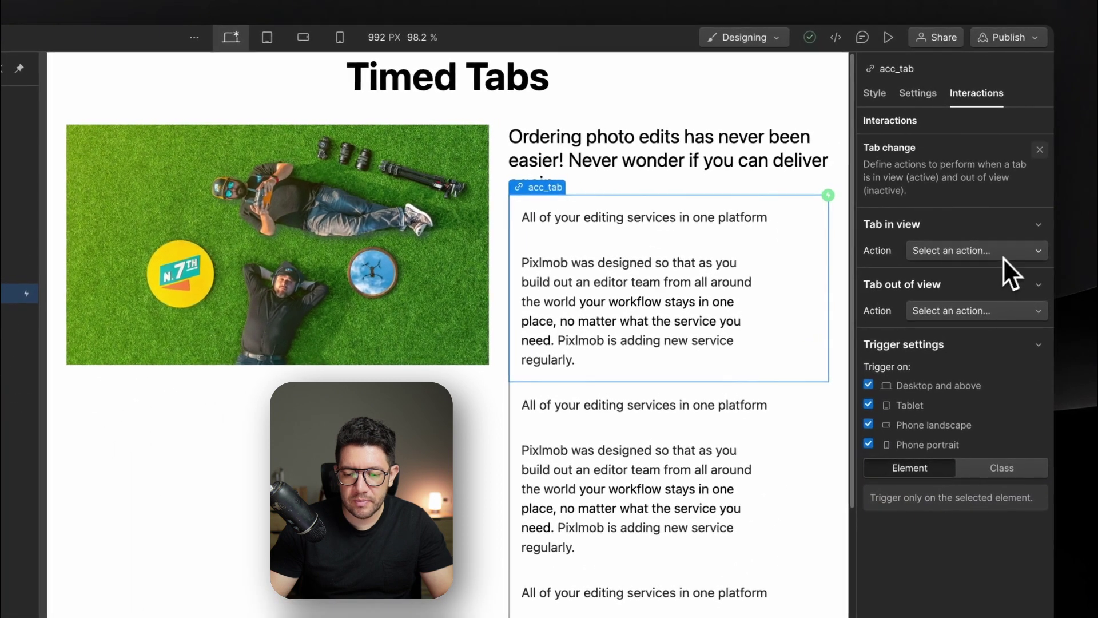
click(1001, 252)
click(986, 277)
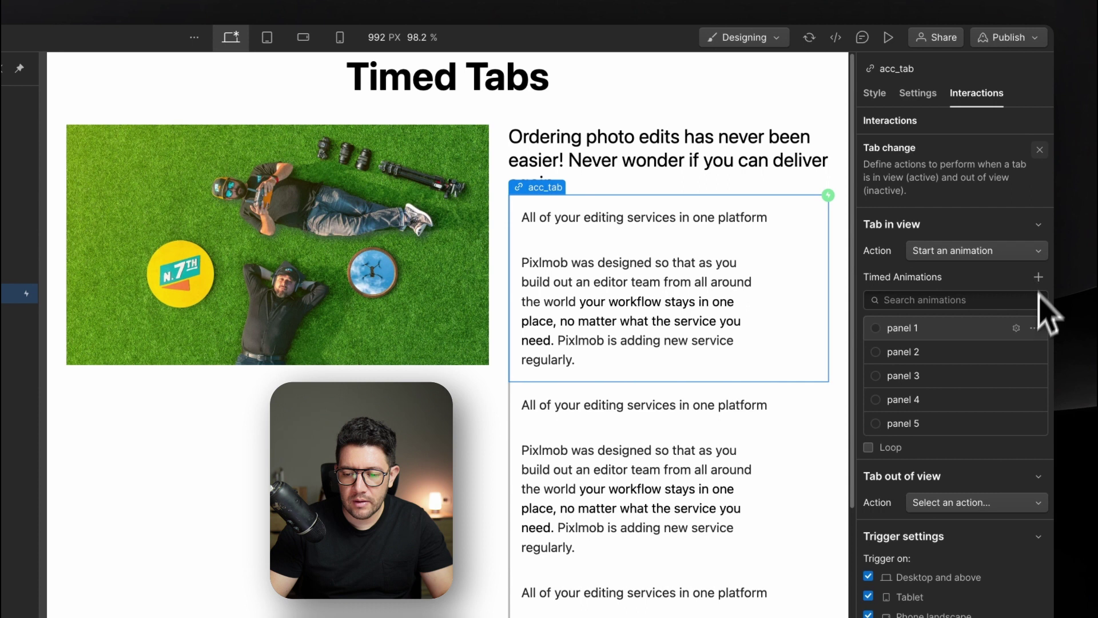
click(1039, 150)
click(1042, 181)
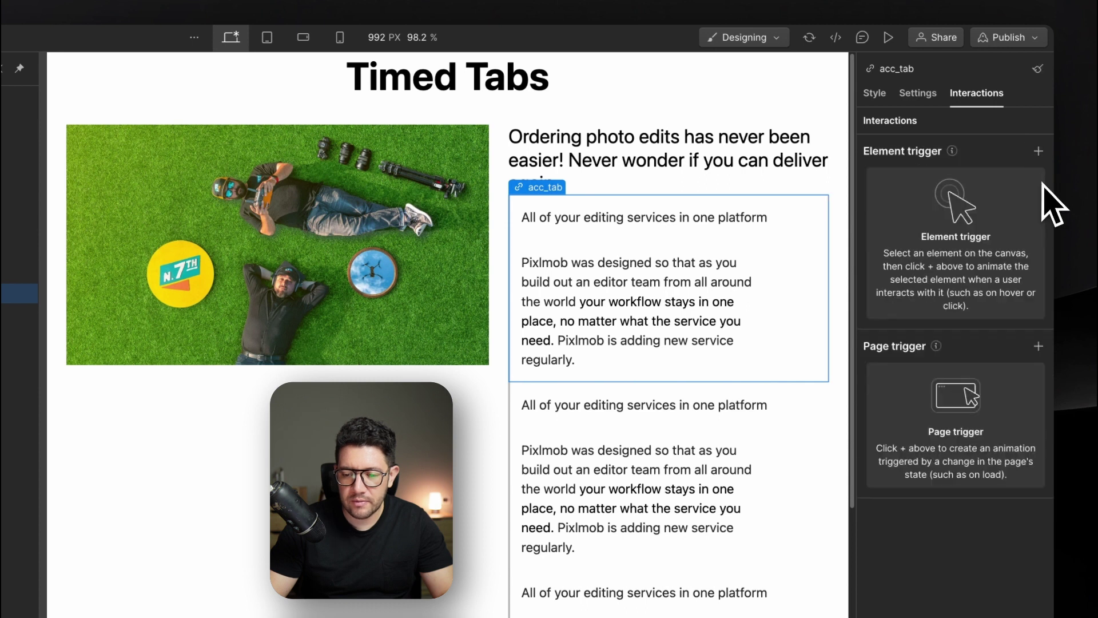
Clean up the unused interactions by deleting the five unused animations, including panel 1, panel 2 and panel 3
click(1038, 69)
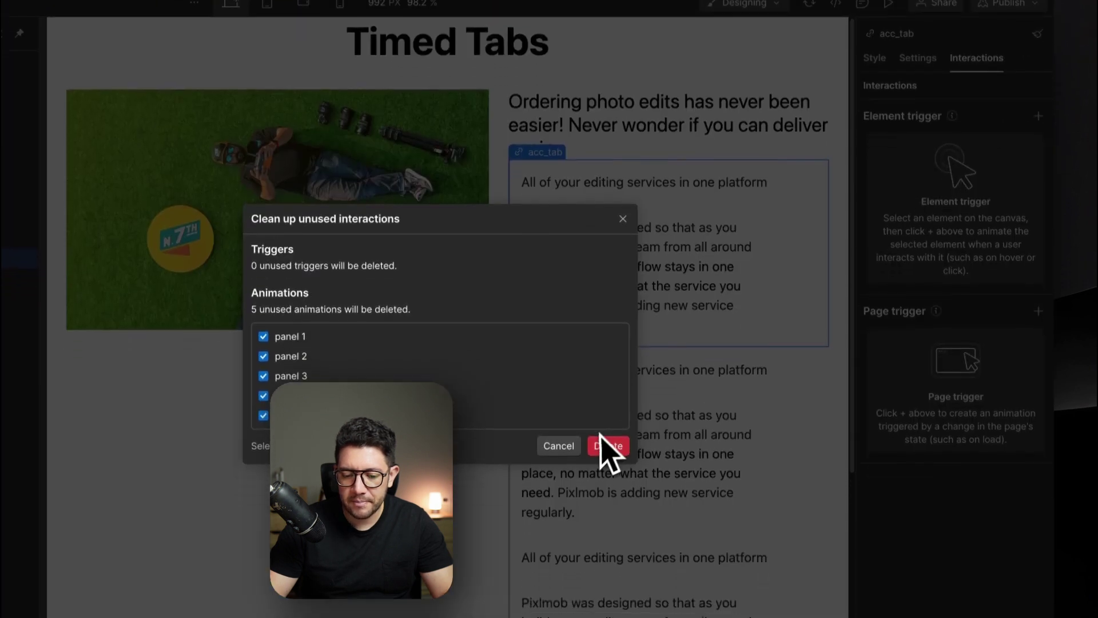
click(609, 481)
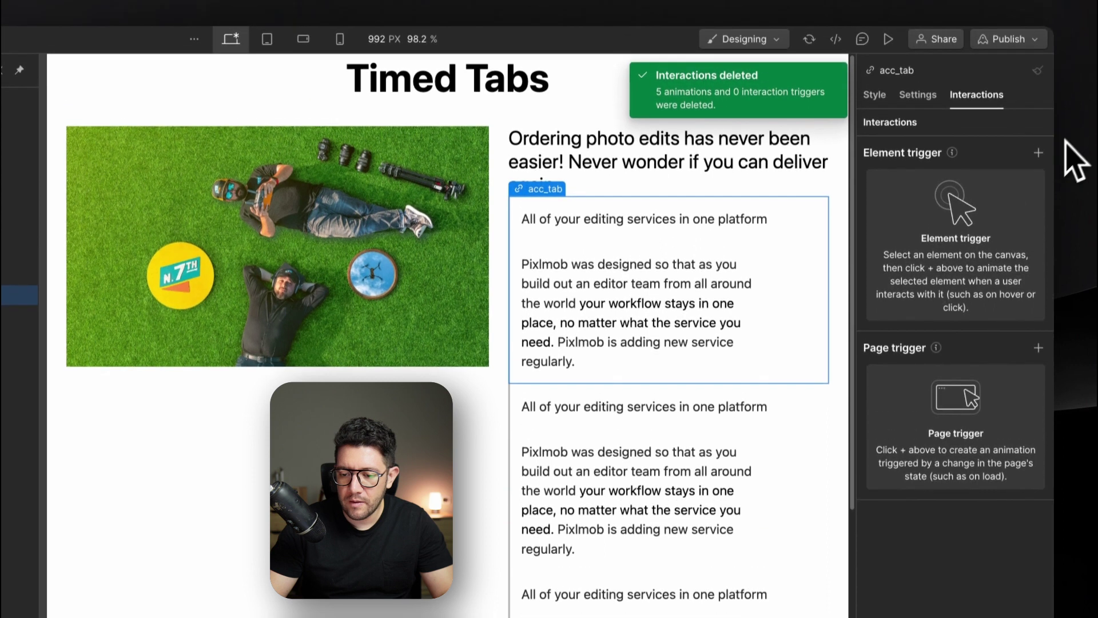
Add a Tab change trigger to the first acc_tab and start a new timed animation when the tab is in view
click(1039, 112)
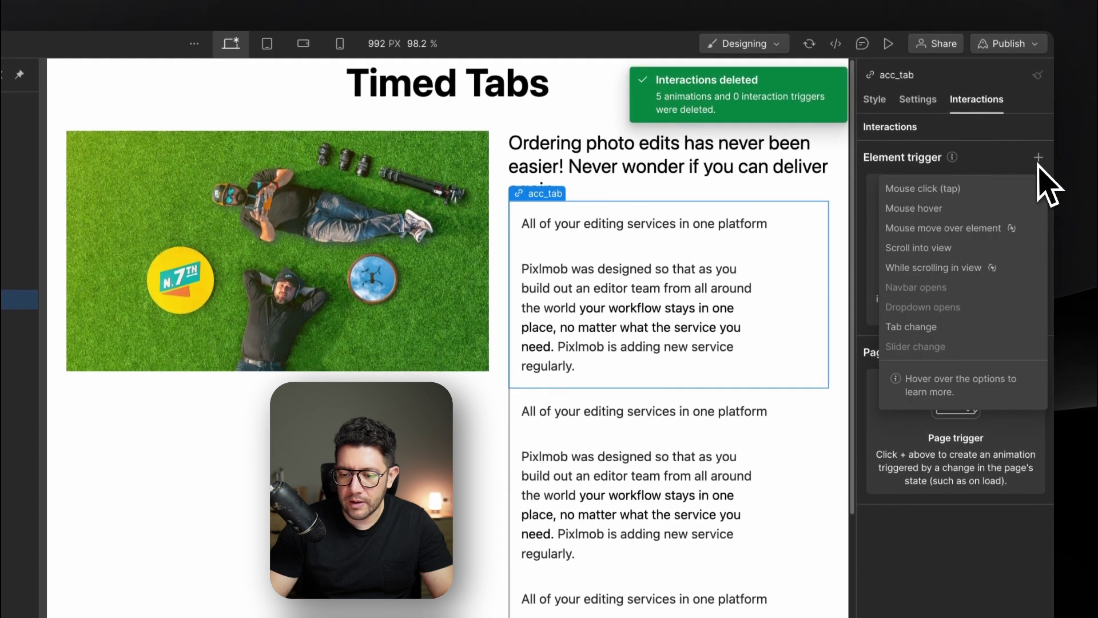
click(912, 326)
click(977, 257)
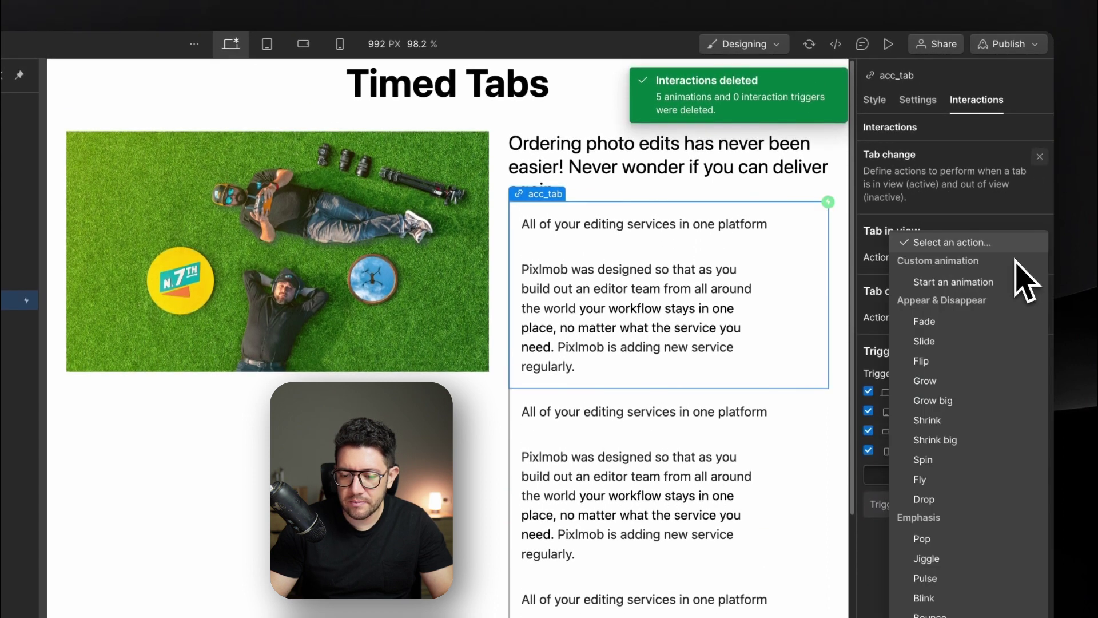
click(1006, 276)
click(1038, 283)
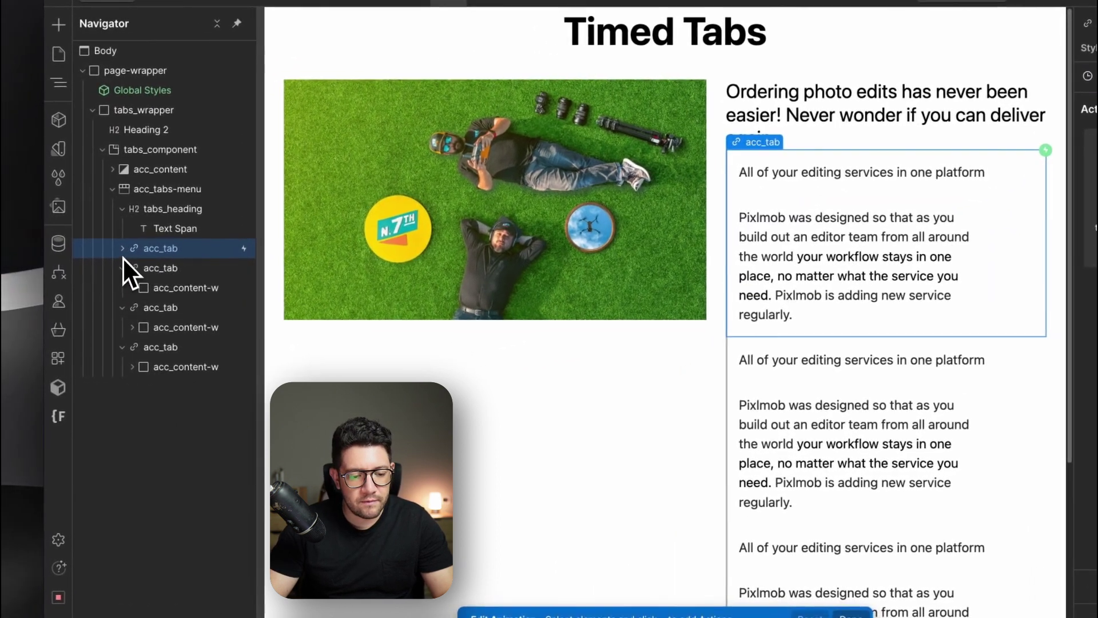
Add a Move action that shifts the first tab's acc_line upward out of its track, and set it as the initial state
click(122, 247)
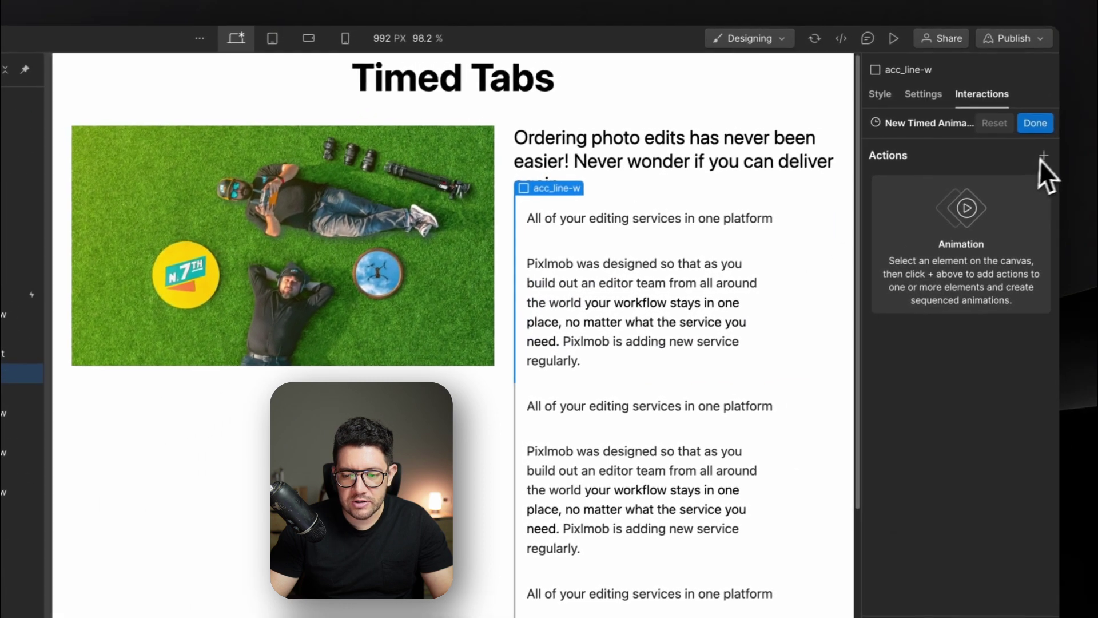
click(1038, 158)
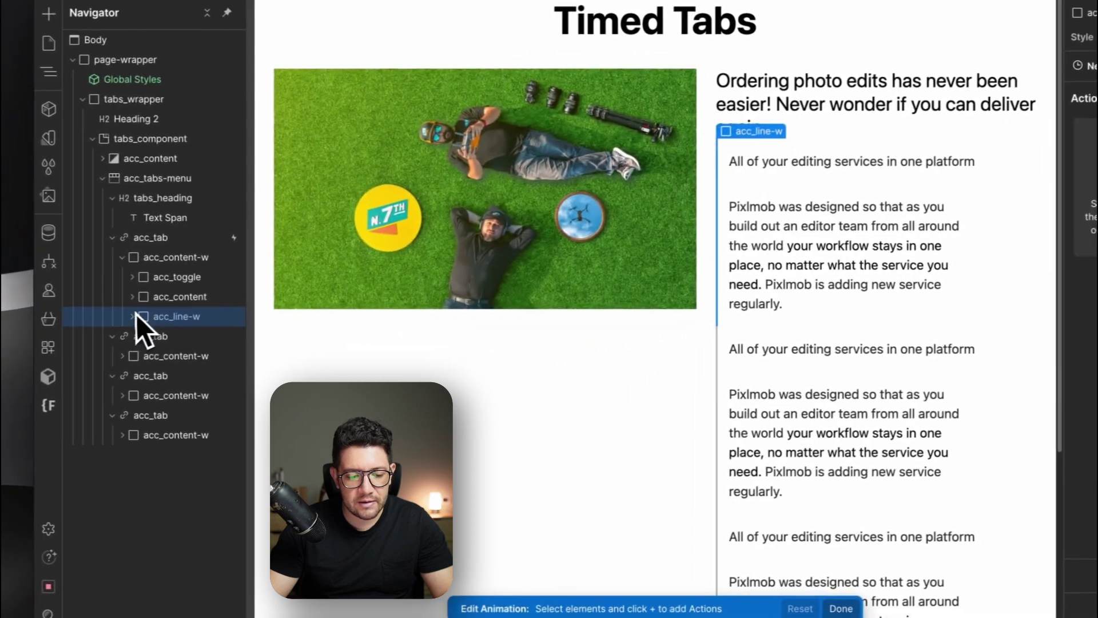
click(163, 331)
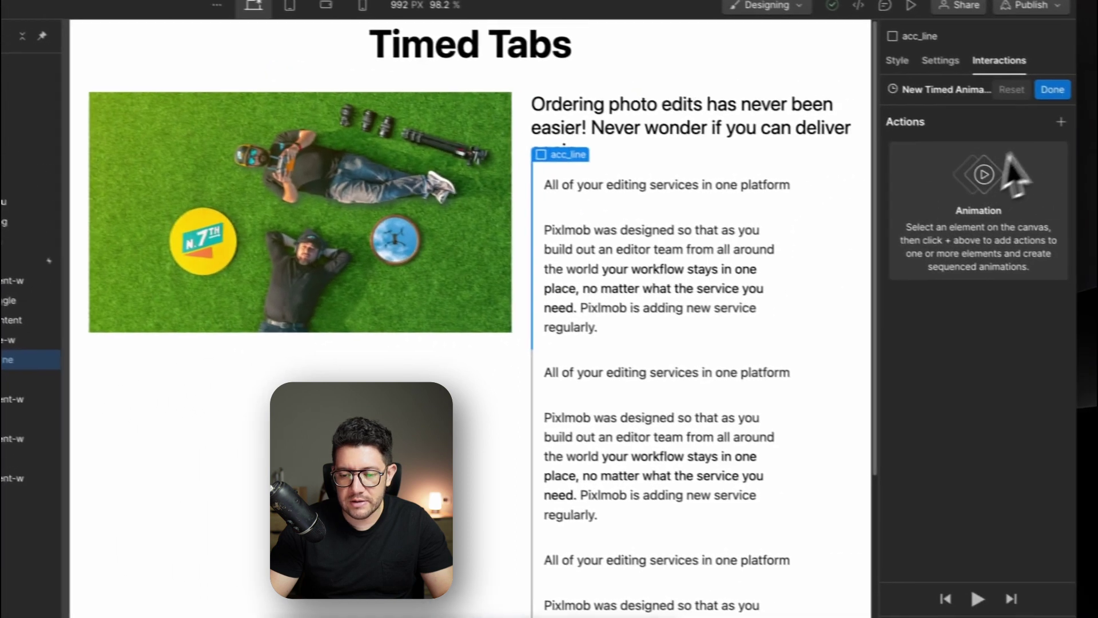
click(1070, 289)
click(916, 206)
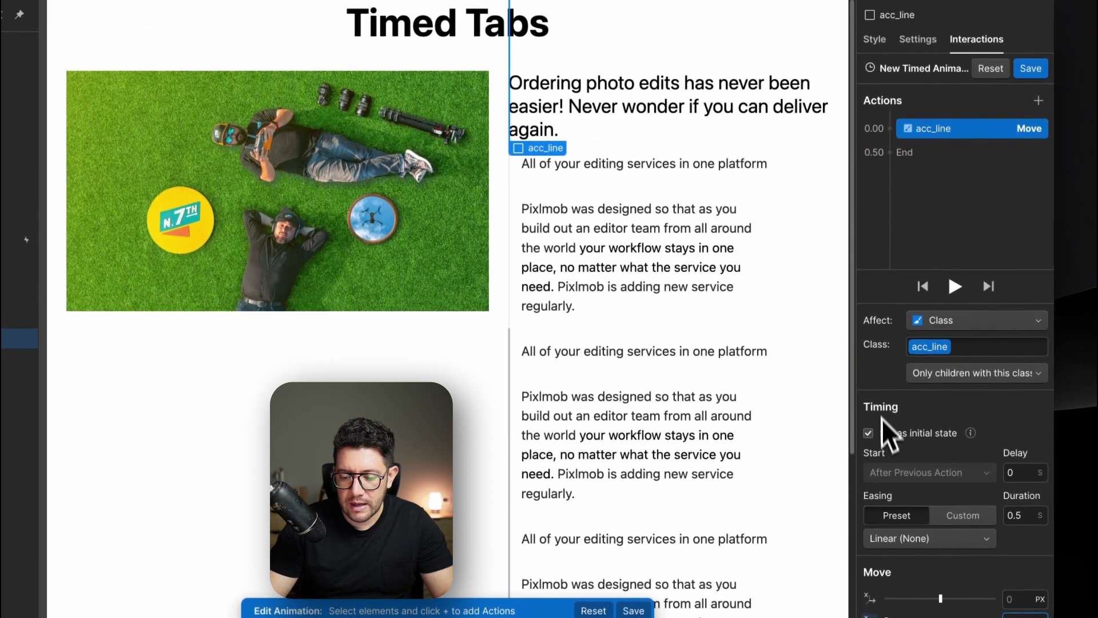
click(872, 354)
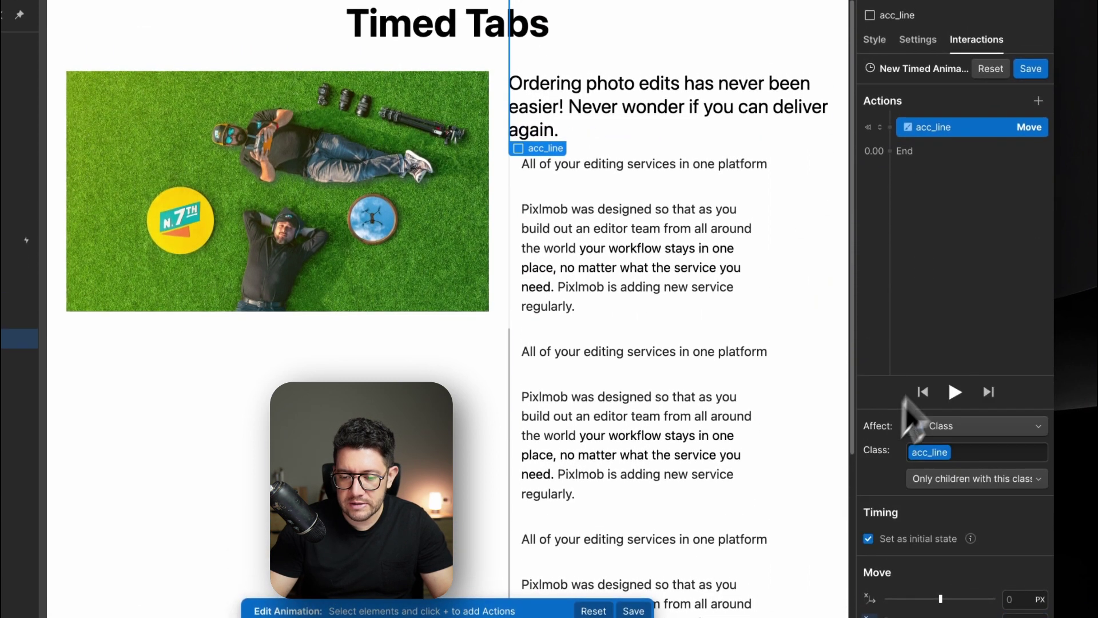
Duplicate the acc_line Move action so the line returns to its place over 0.5 s, and preview both actions
right_click(946, 137)
click(966, 193)
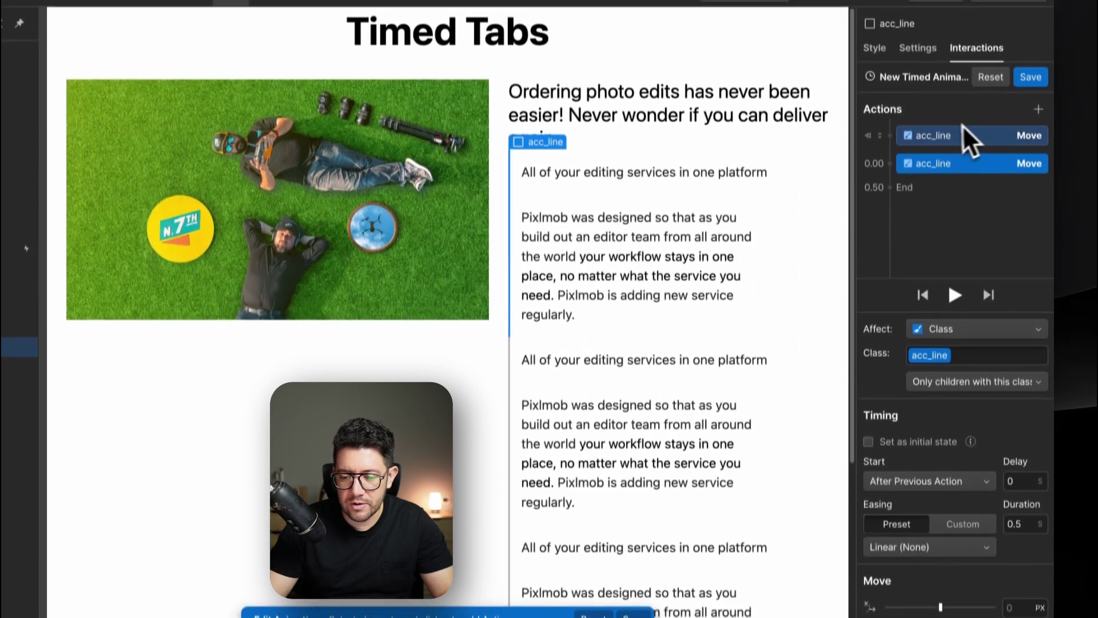
click(966, 53)
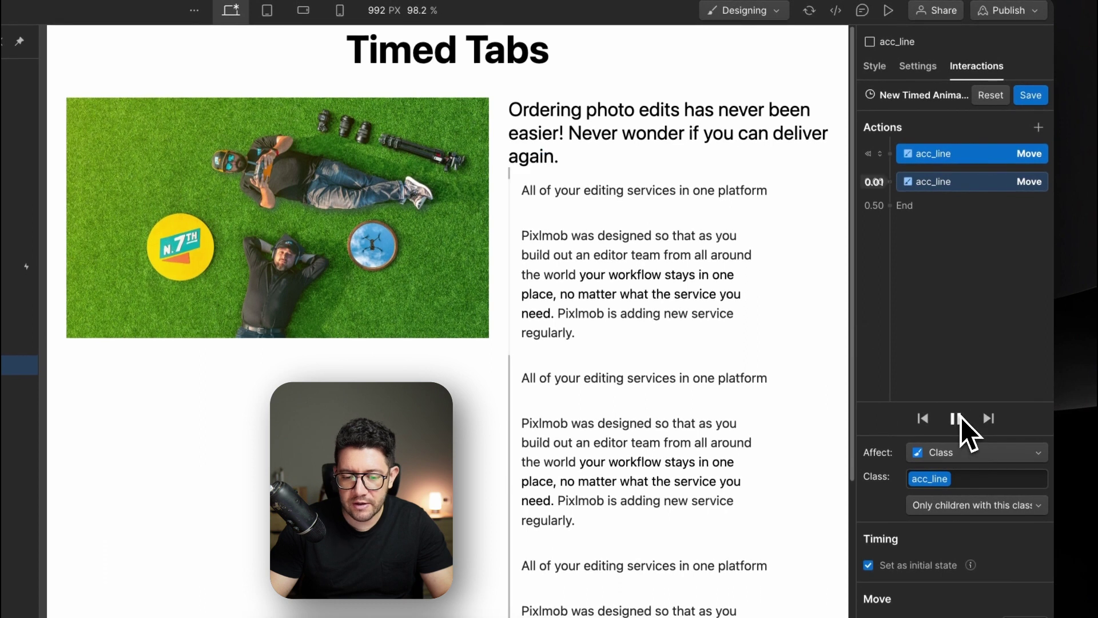
click(995, 181)
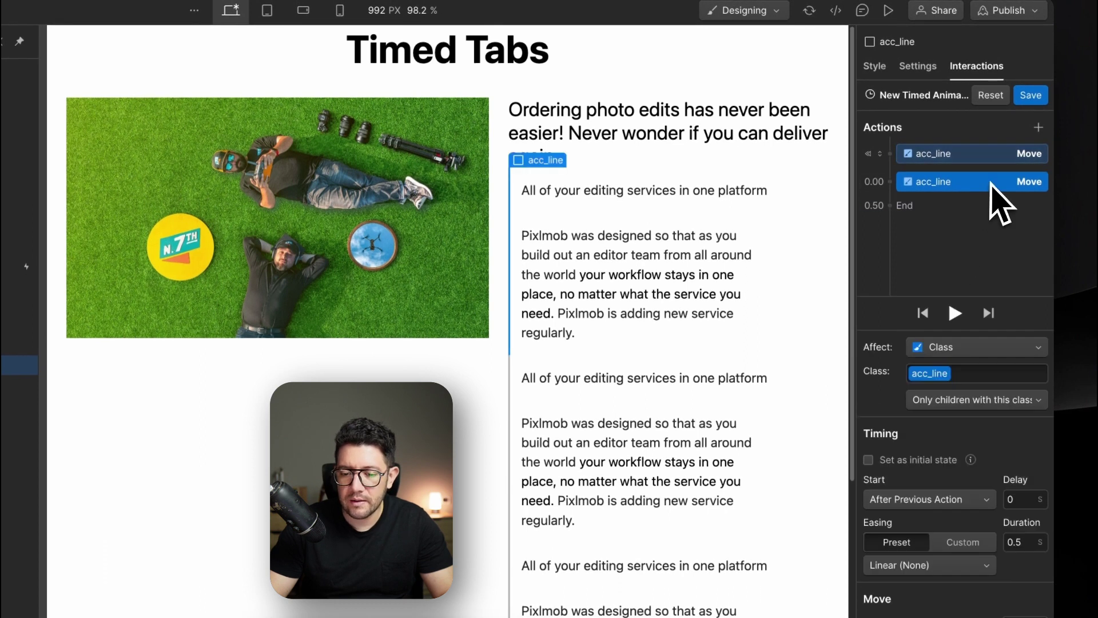
click(975, 155)
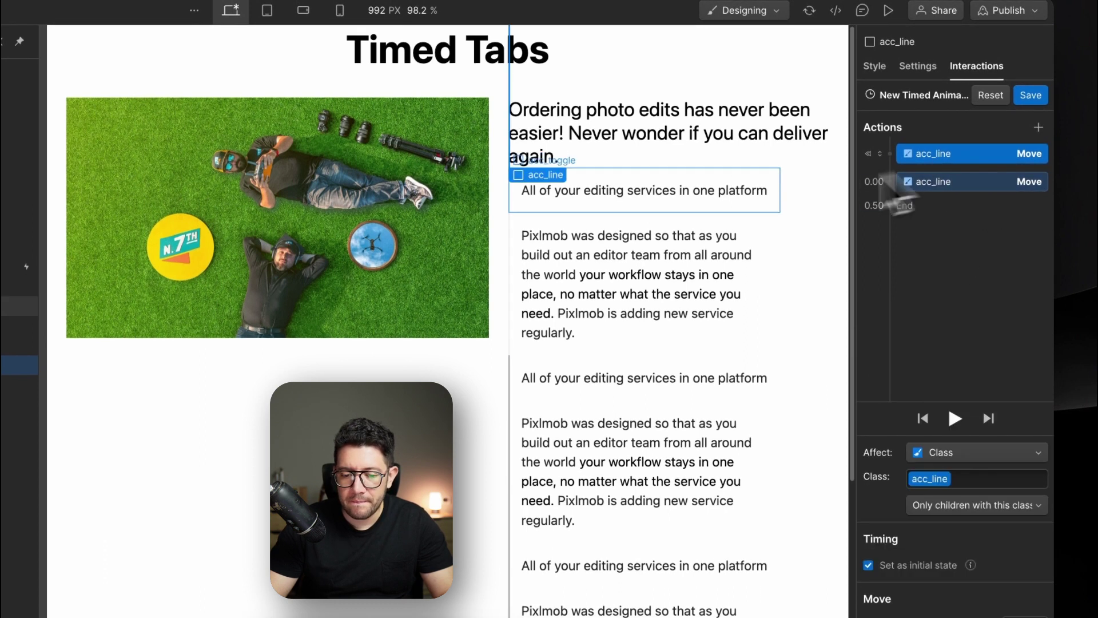
Add a Size action for the first tab's acc_content with a height of 0 px as its initial state
click(652, 243)
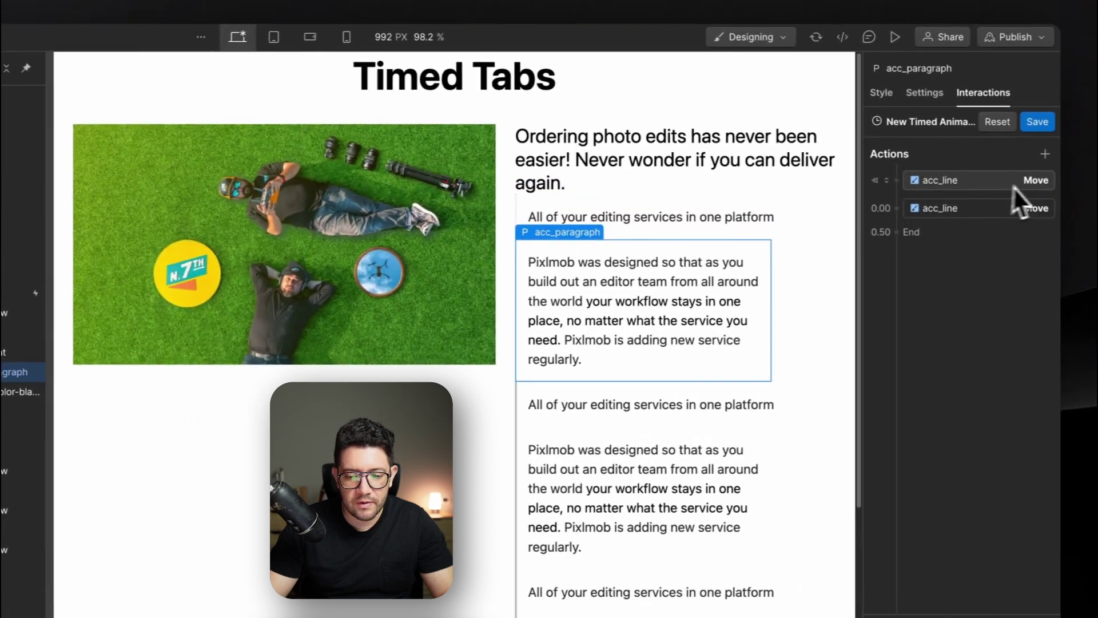
click(1013, 187)
click(726, 299)
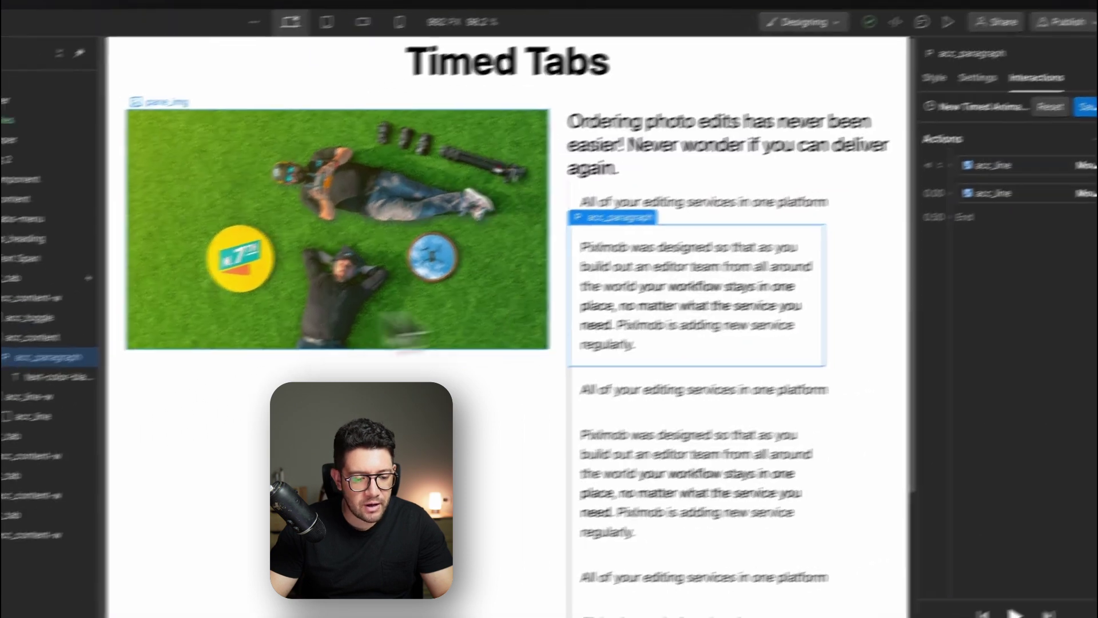
click(5, 352)
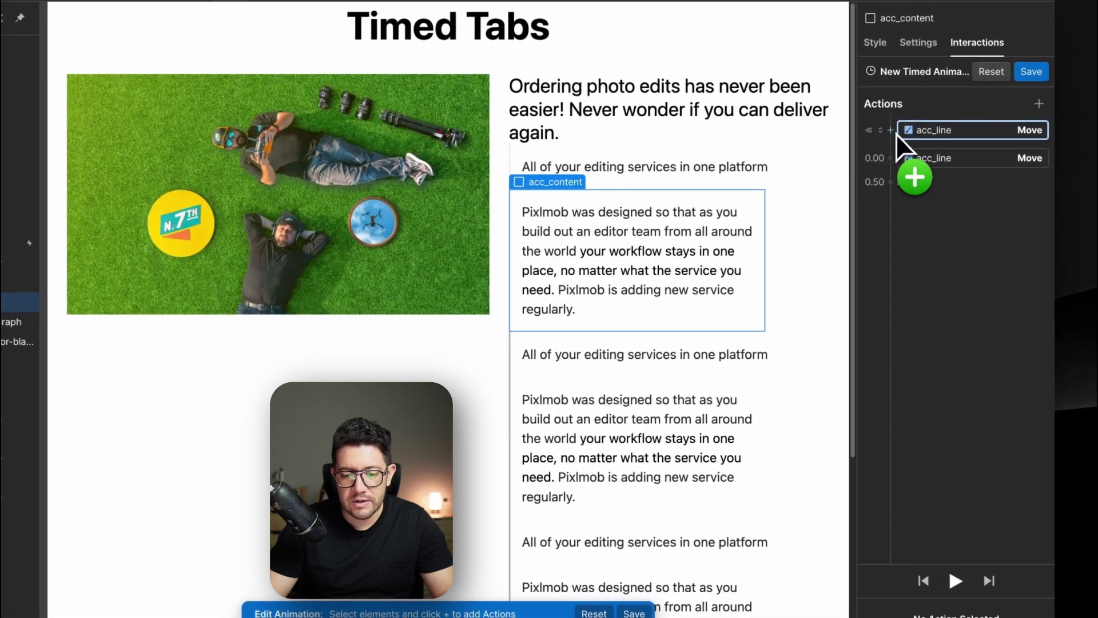
click(896, 133)
click(915, 456)
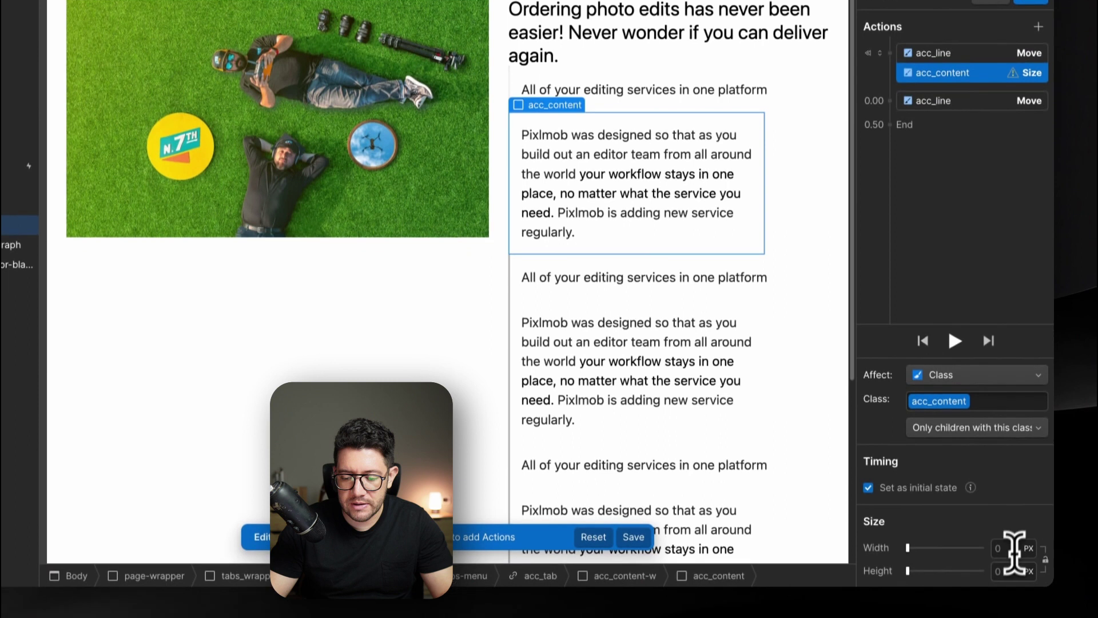
click(1010, 565)
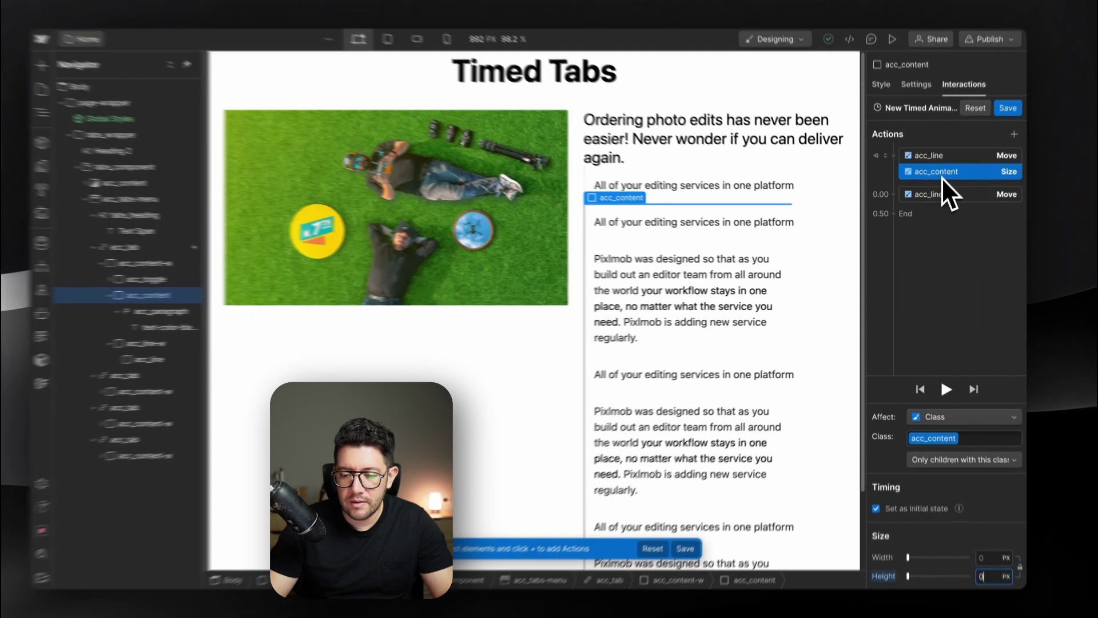
Duplicate the acc_content Size action to expand the content together with the second acc_line Move, and save the animation
right_click(941, 178)
click(947, 238)
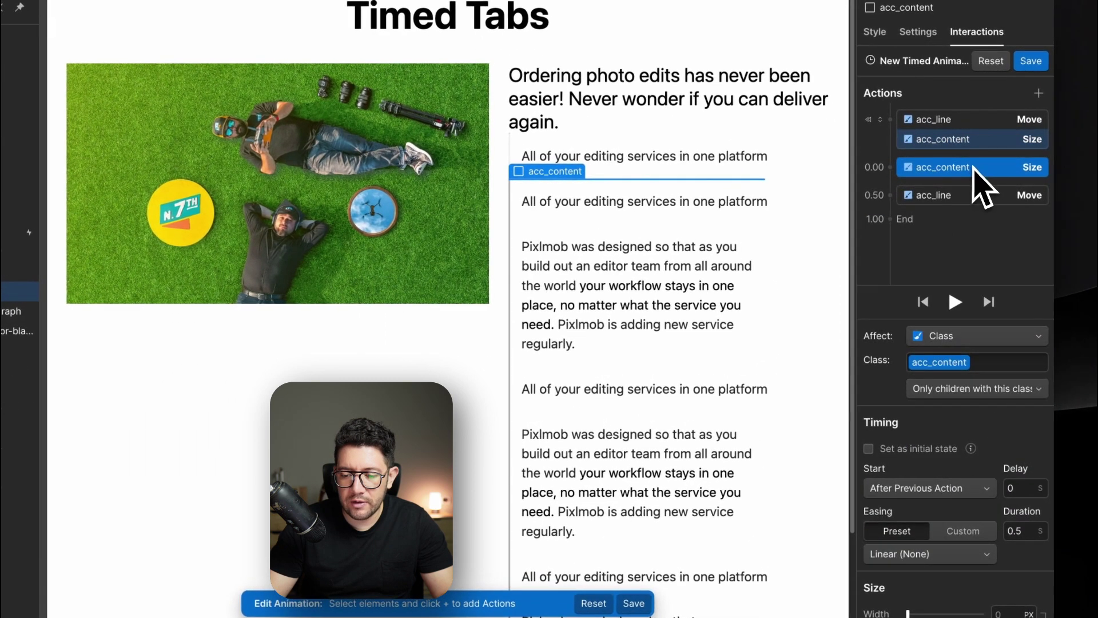
drag(966, 220, 975, 234)
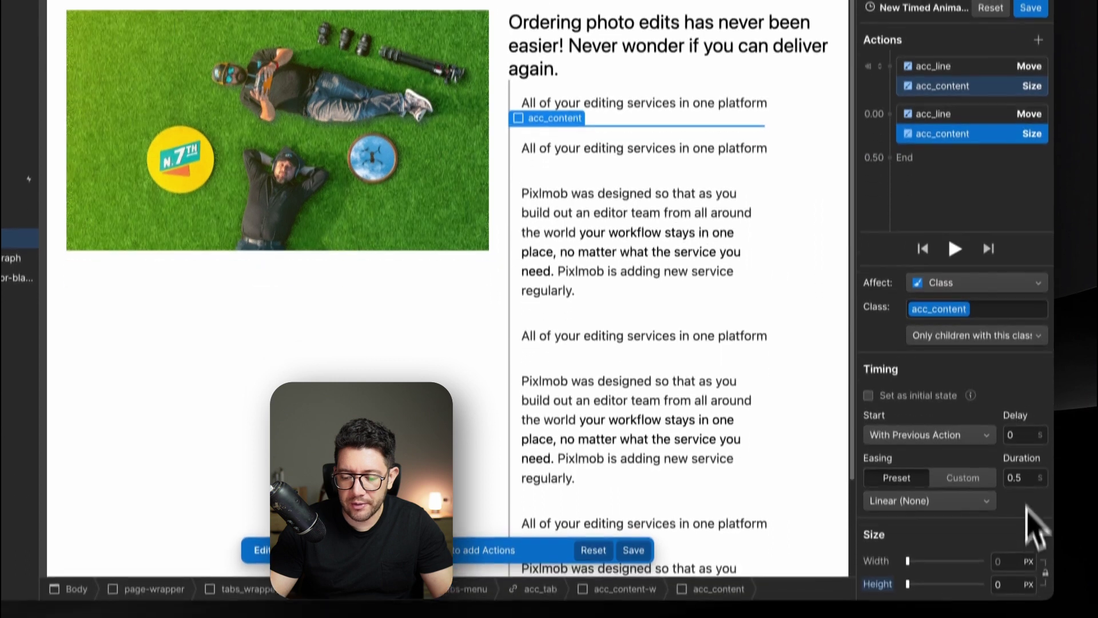
click(1010, 562)
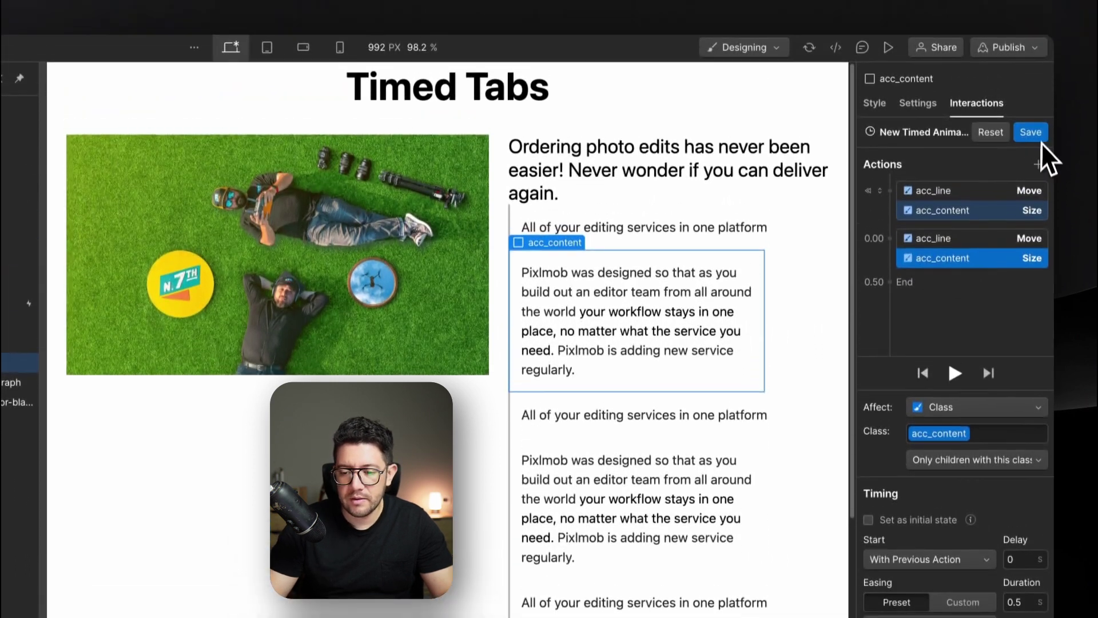
click(1032, 133)
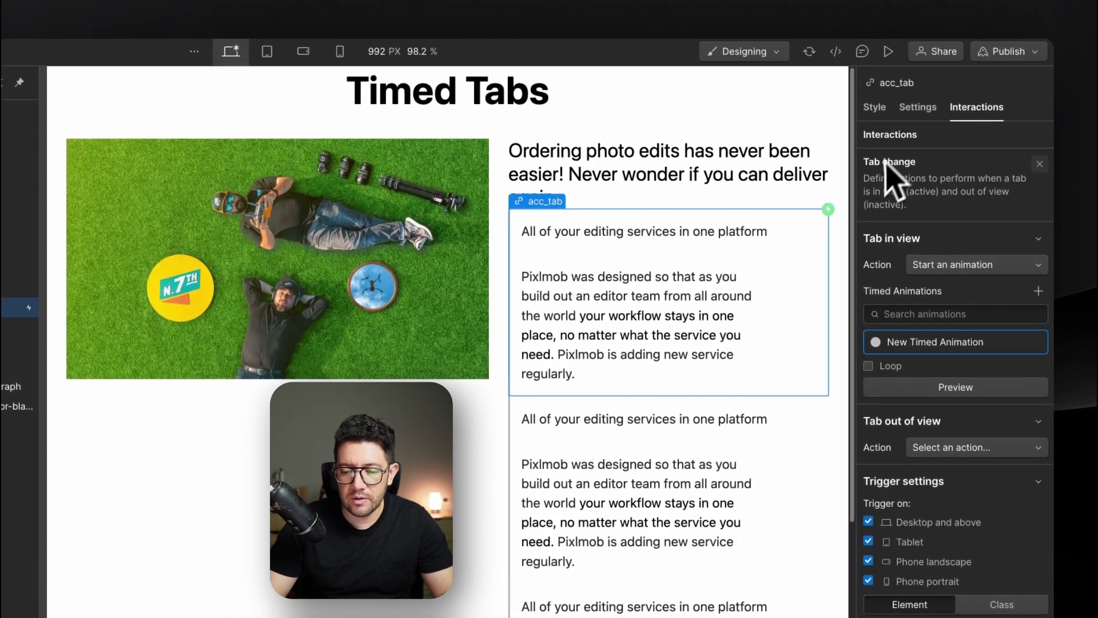
In the first acc_tab's Tab change trigger, set Tab out of view to start an animation and assign it a duplicate of New Timed Animation
click(778, 241)
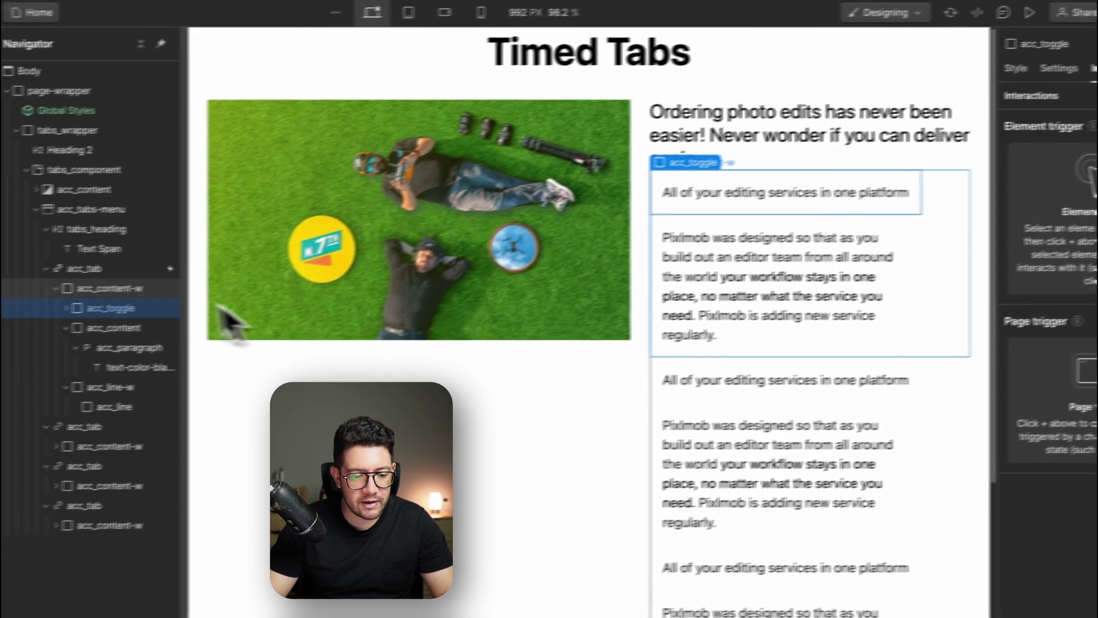
click(14, 307)
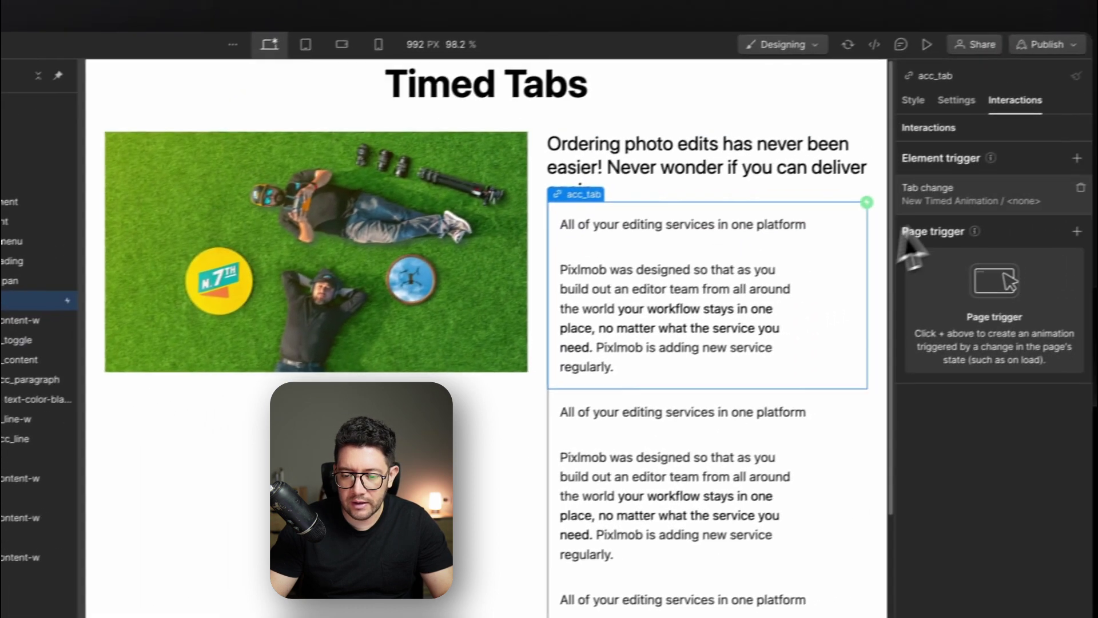
click(921, 200)
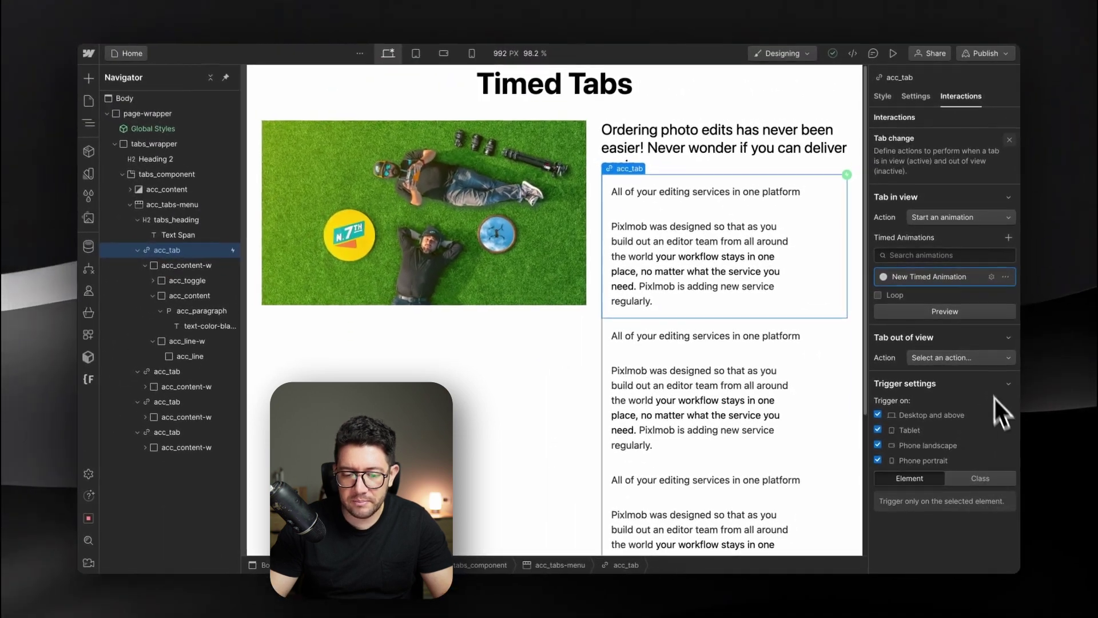
click(972, 358)
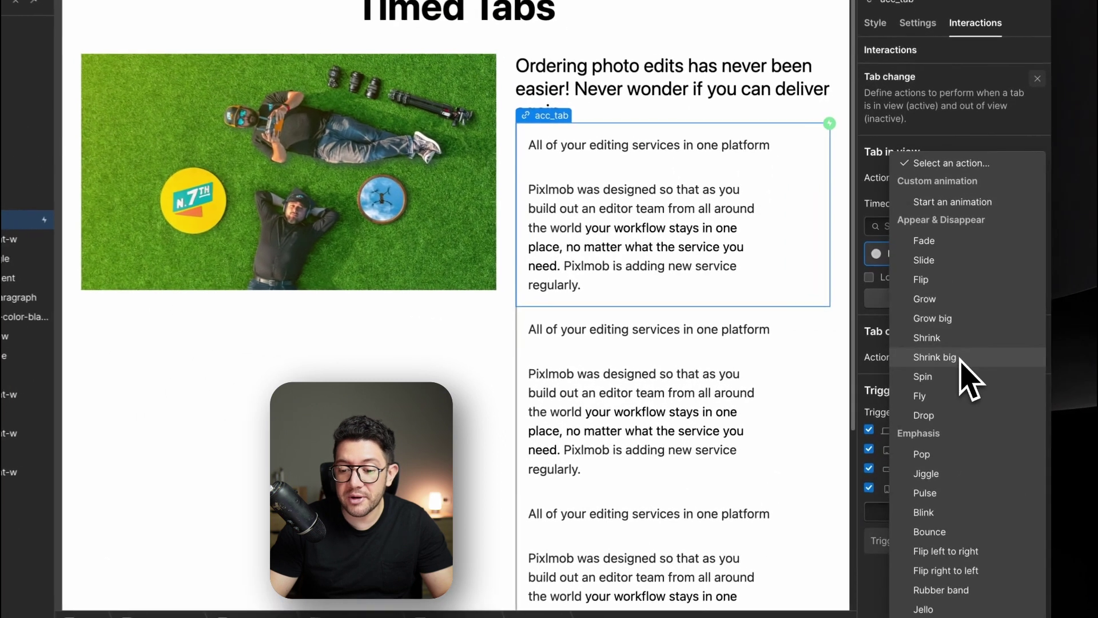
click(952, 202)
click(972, 356)
click(974, 392)
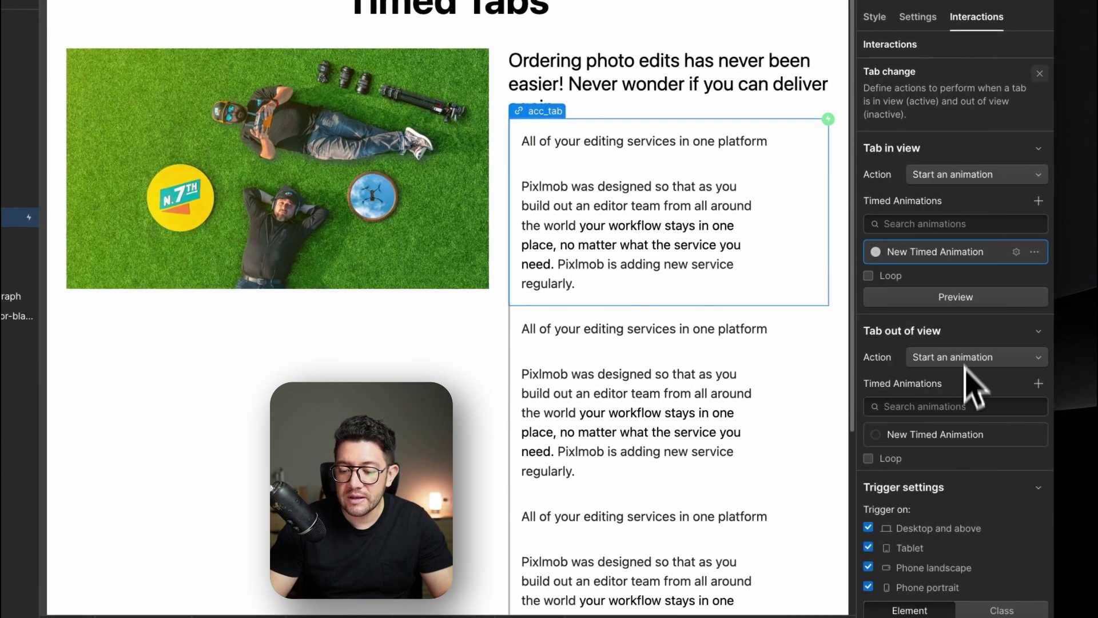
scroll(1001, 395, down, 1)
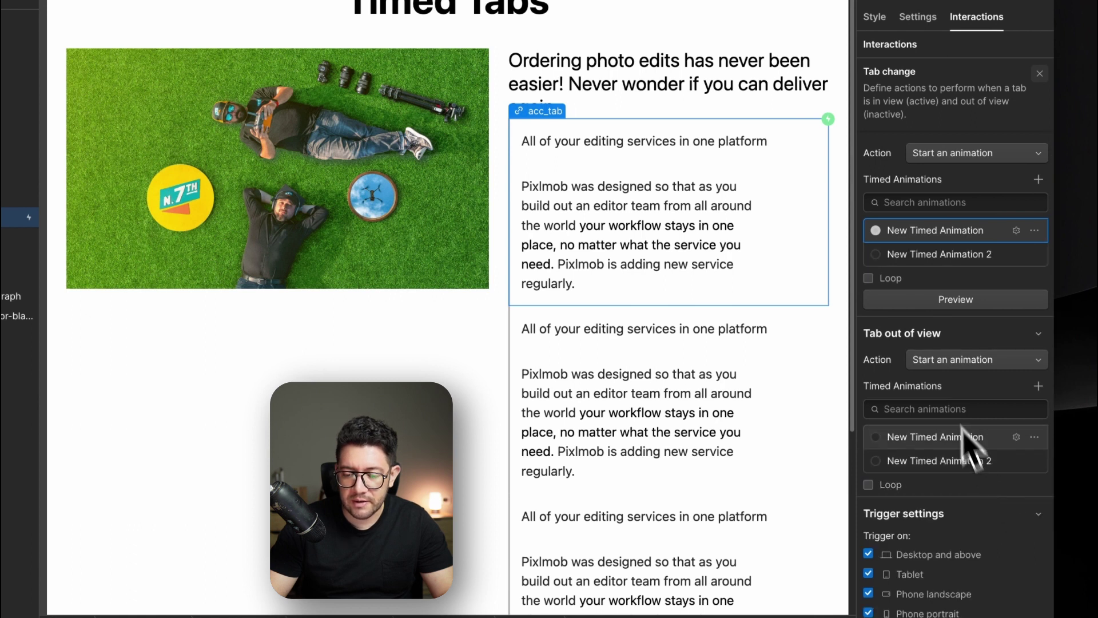
click(948, 462)
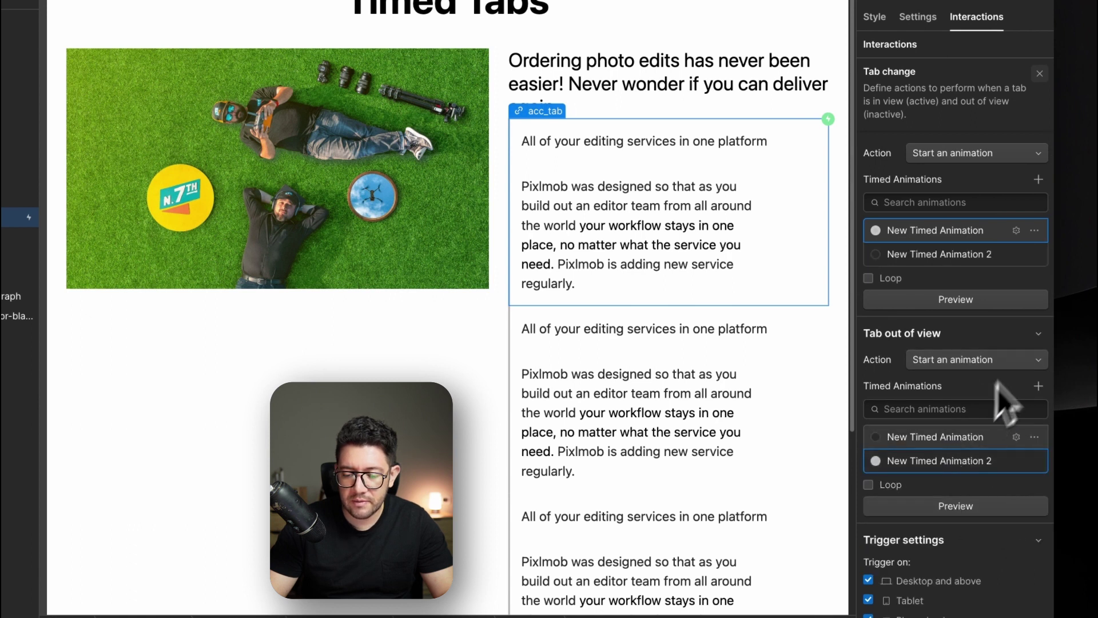
In New Timed Animation 2, delete the second pair of acc_line and acc_content actions and set the remaining acc_line Move to 0% vertically
click(949, 454)
click(981, 153)
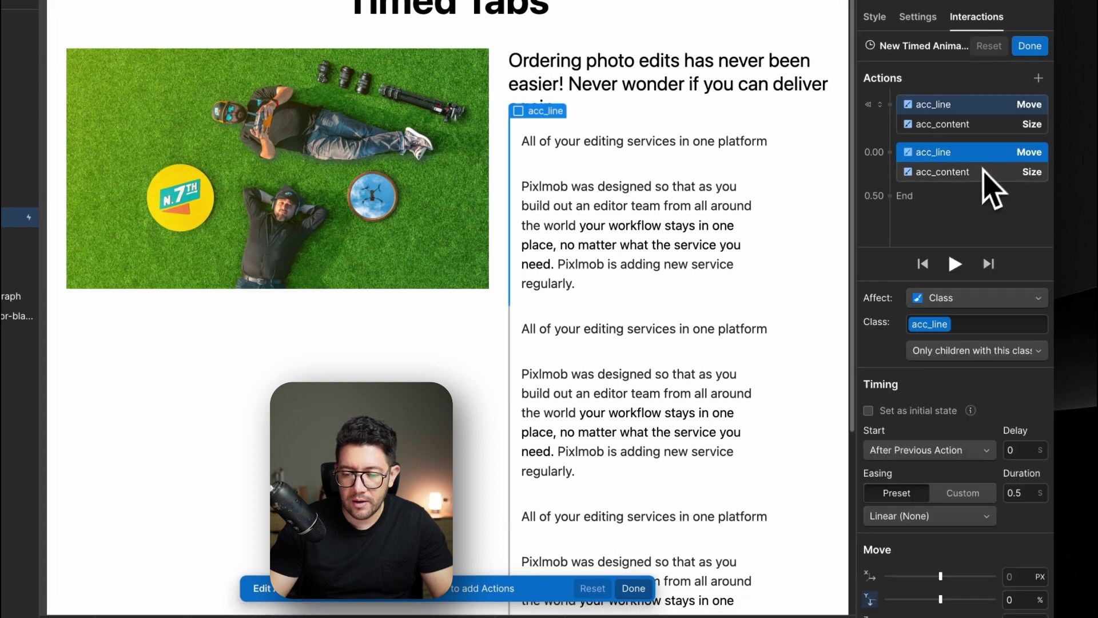
key(BackSpace)
click(972, 109)
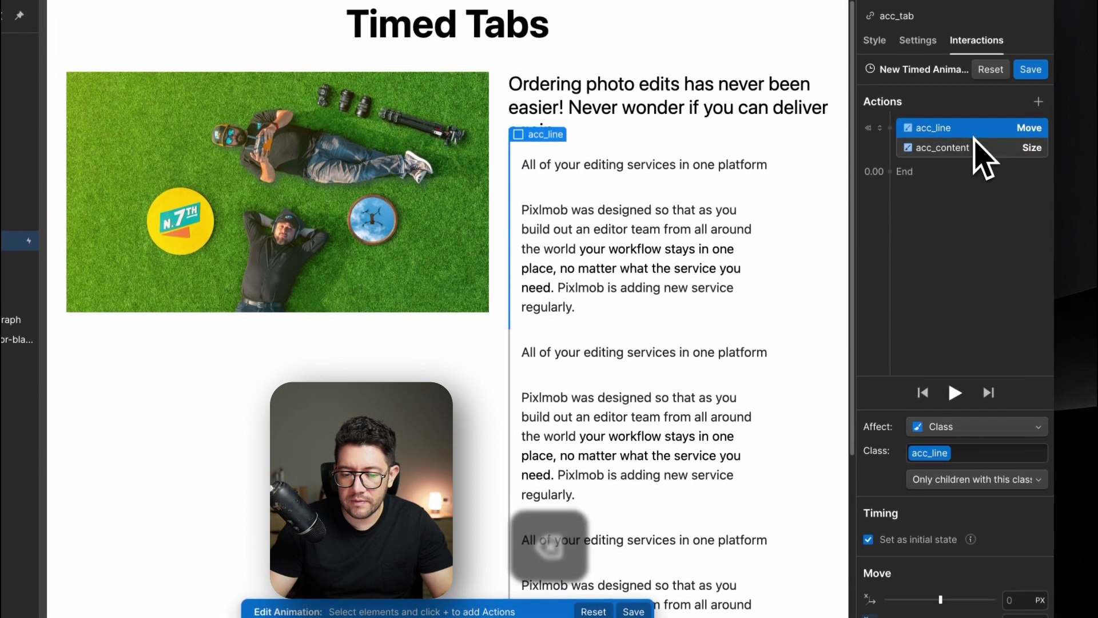
click(1023, 572)
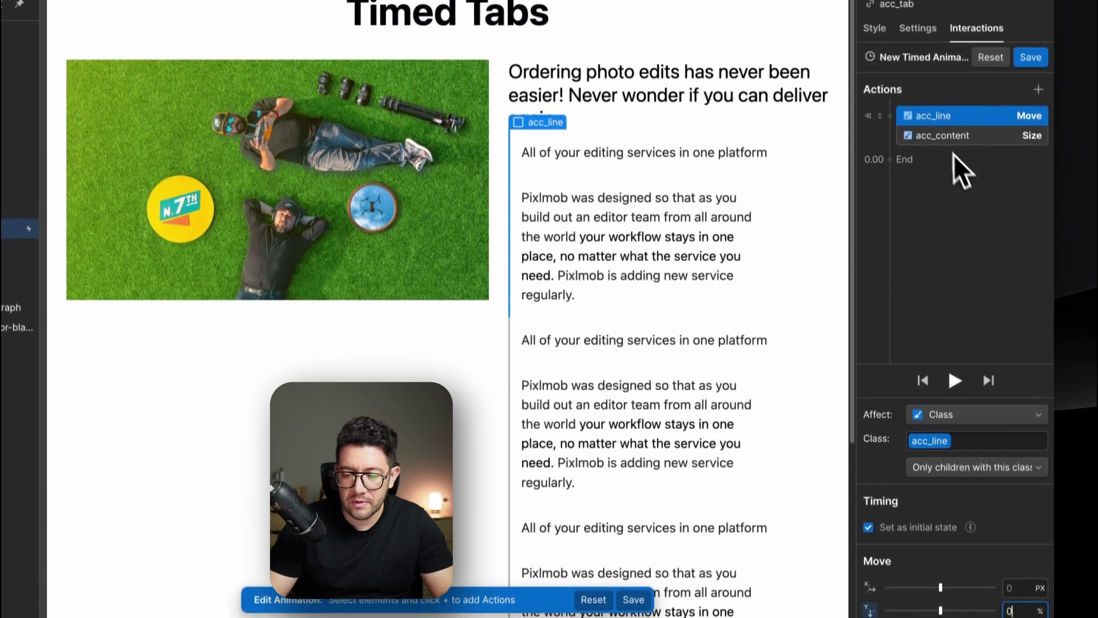
Turn off the initial state for both the acc_line Move and acc_content Size actions, and save New Timed Animation 2
click(943, 78)
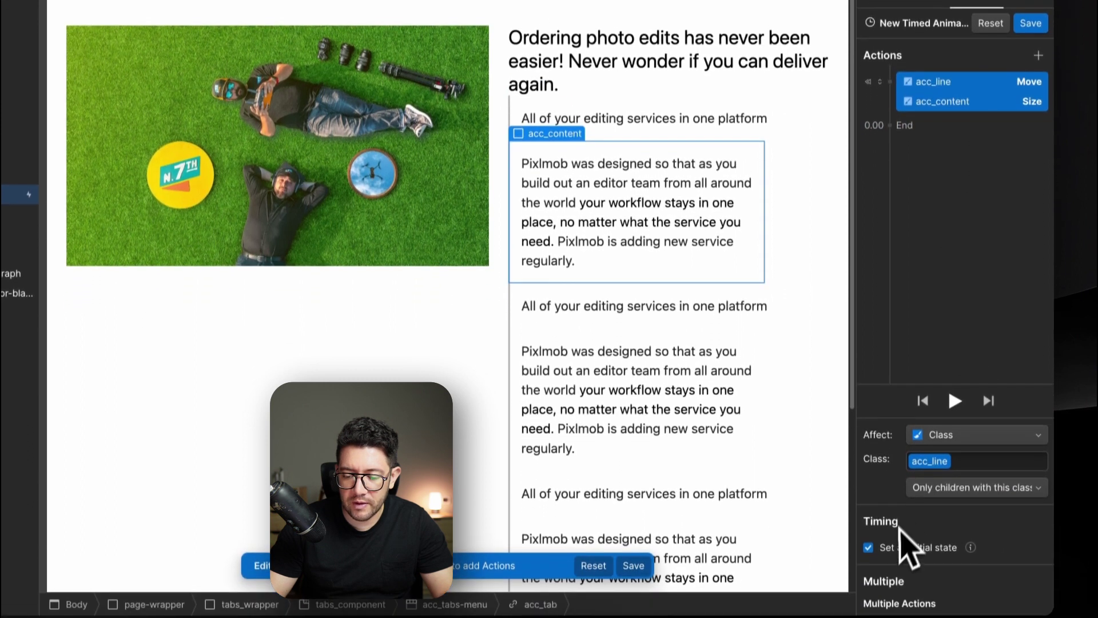
click(915, 590)
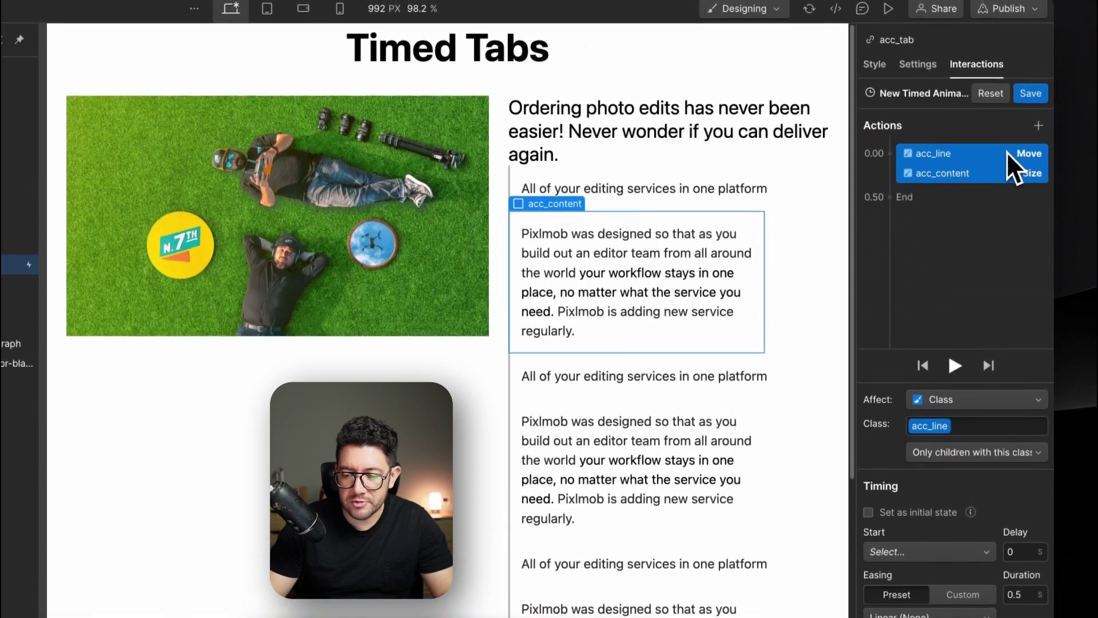
click(1004, 147)
click(981, 177)
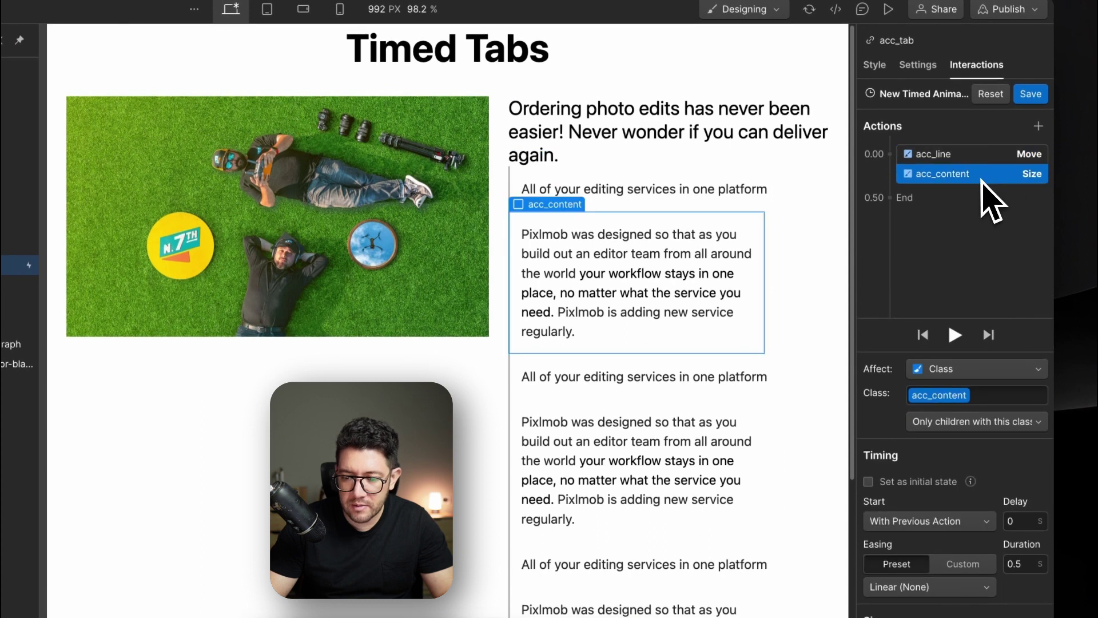
click(1034, 100)
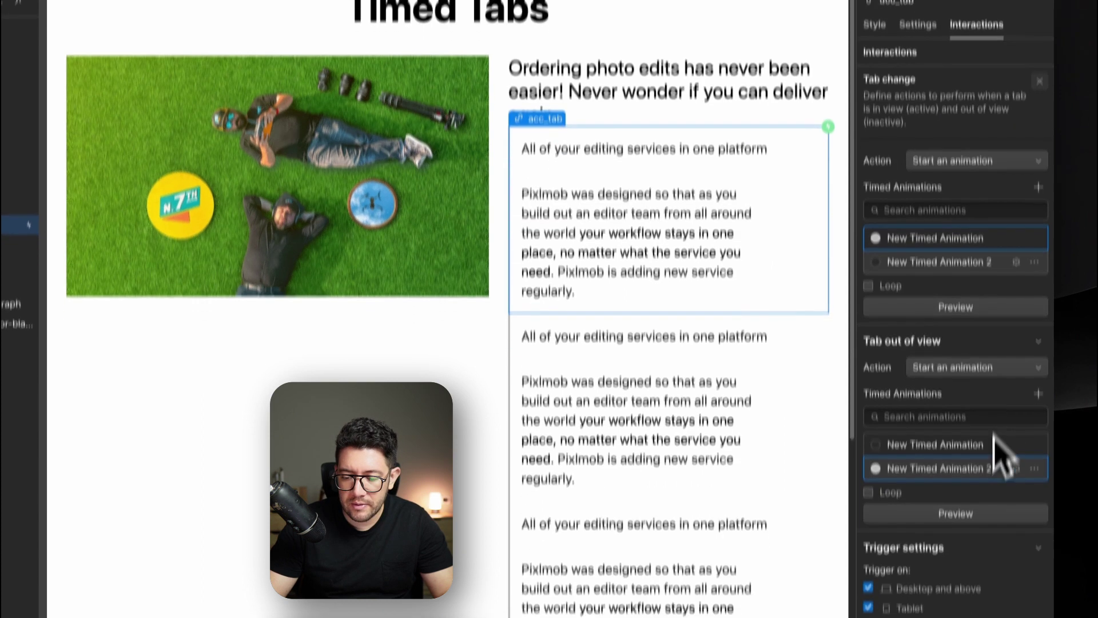
Apply the Tab change trigger to the whole acc_tab class and preview switching between the tabs
scroll(989, 557, down, 3)
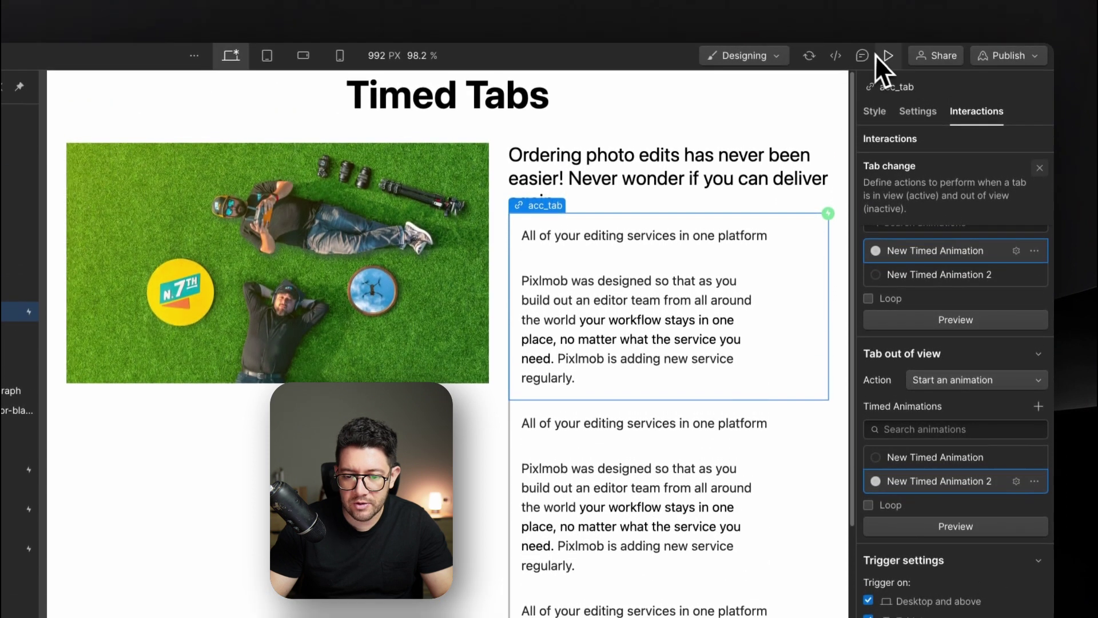
click(887, 56)
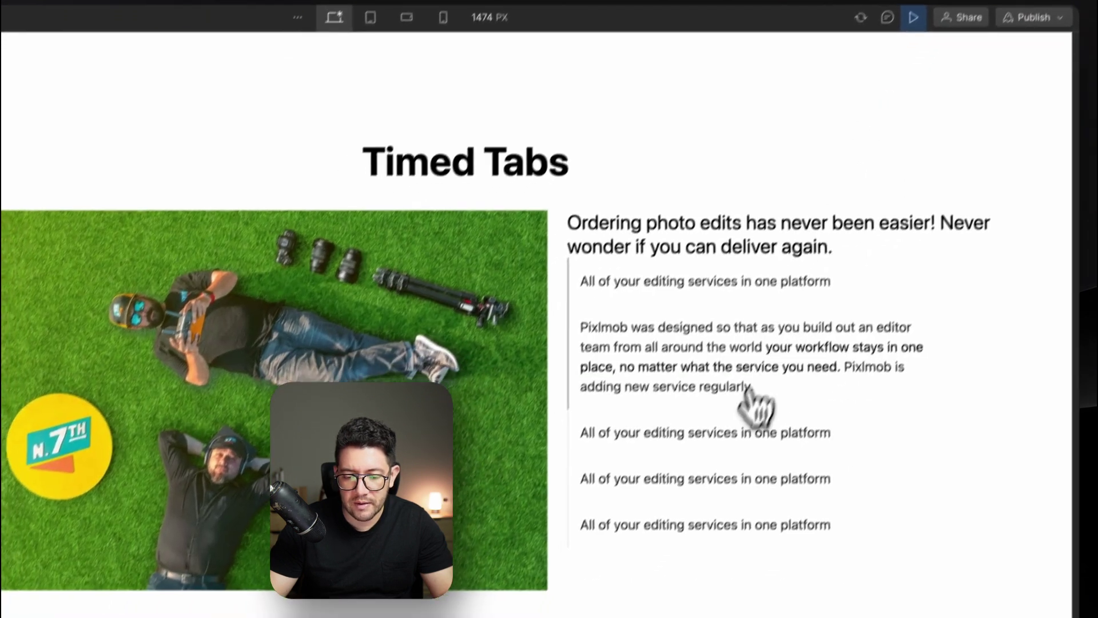
scroll(729, 434, down, 3)
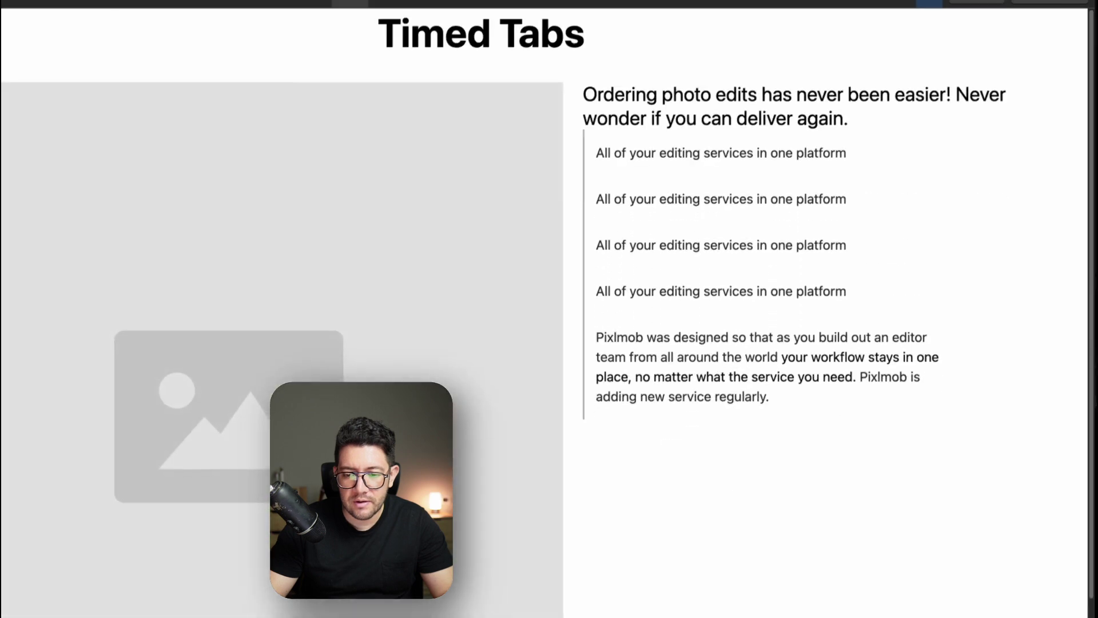
click(929, 3)
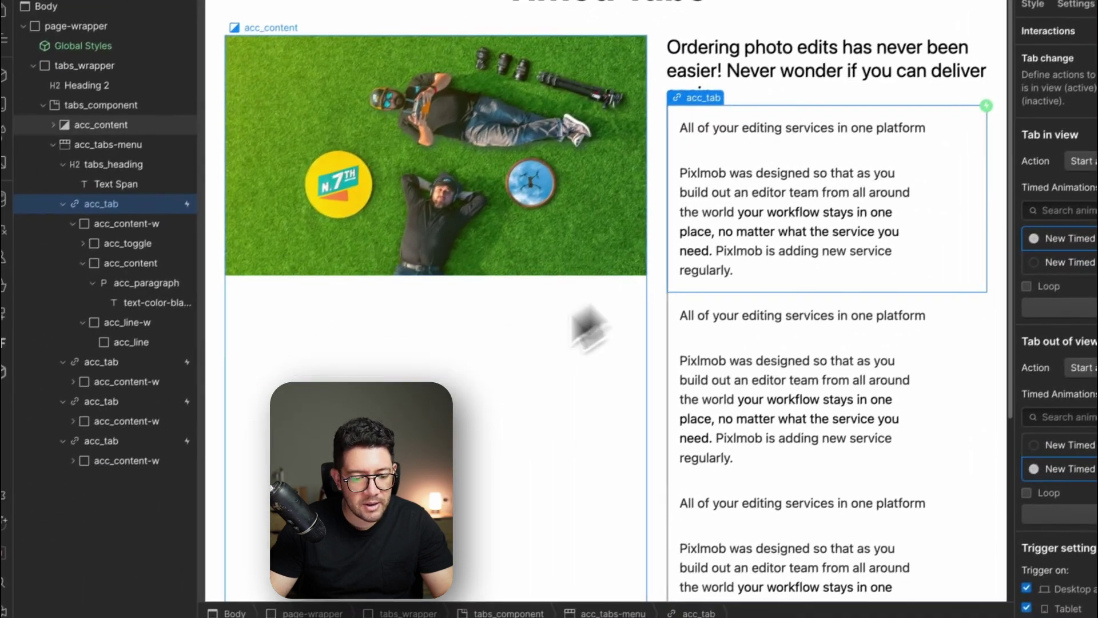
Inspect the second tab's acc_toggle, acc_content and acc_line-w elements, and preview the tab switching again
click(686, 316)
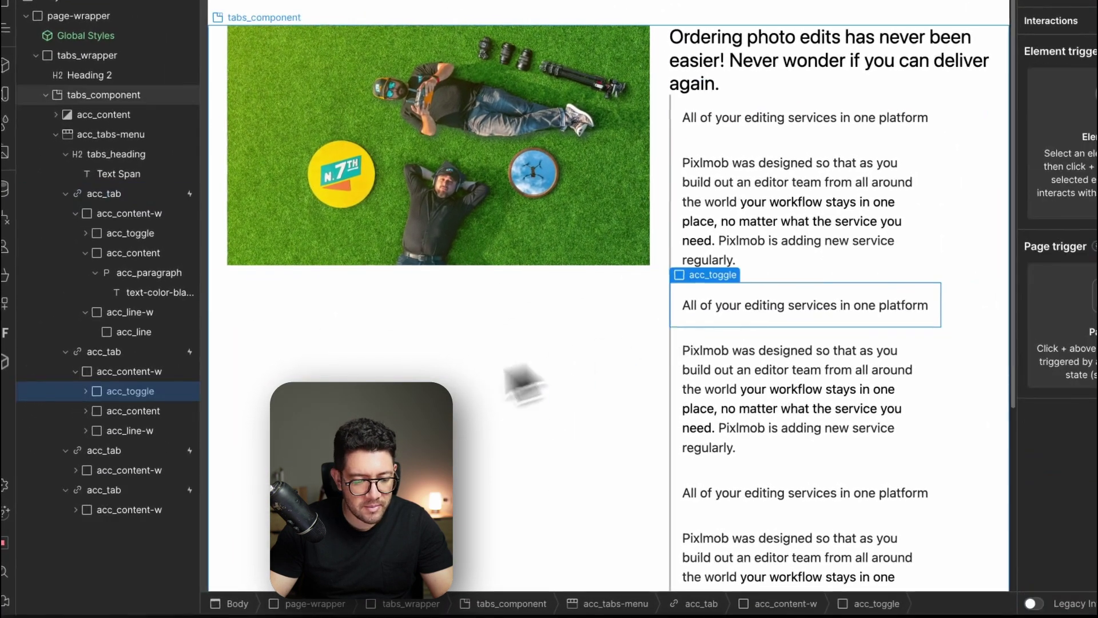
click(137, 411)
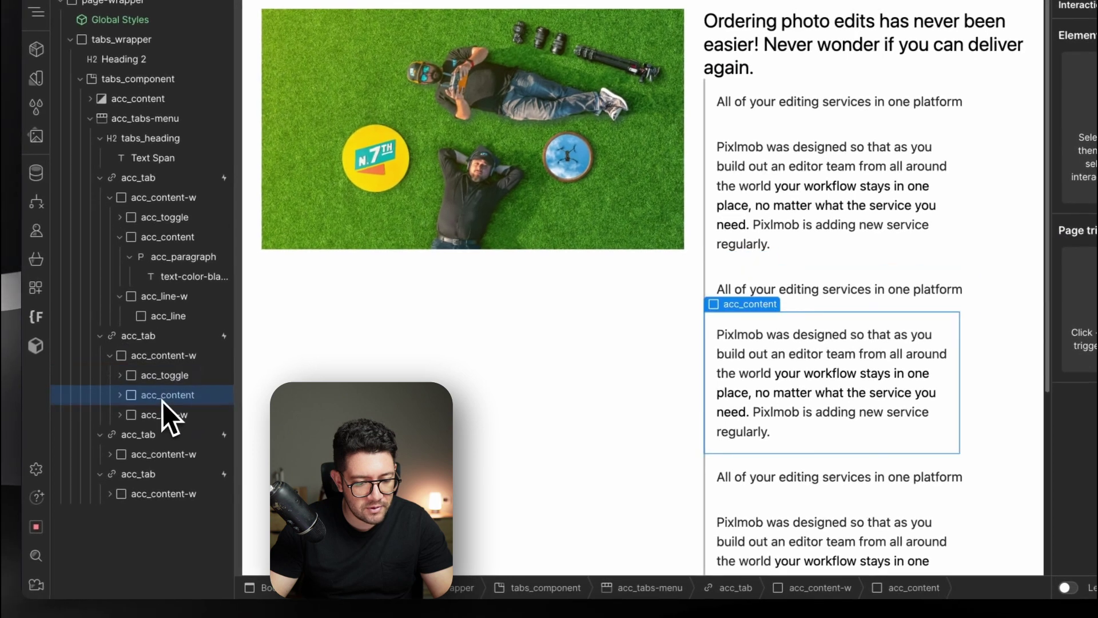
click(137, 430)
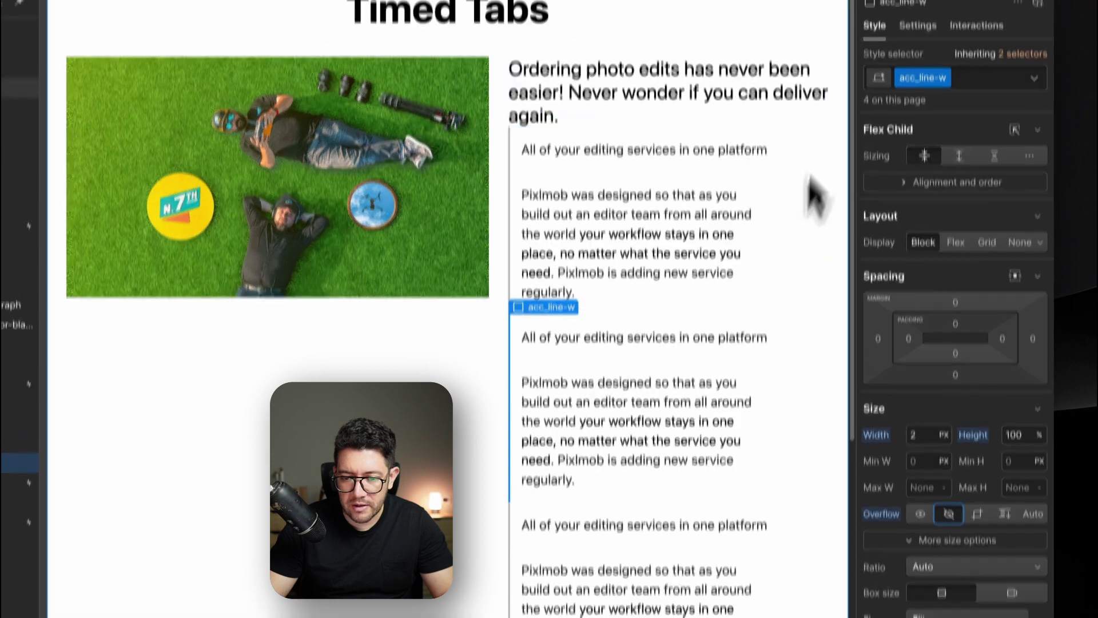
click(895, 42)
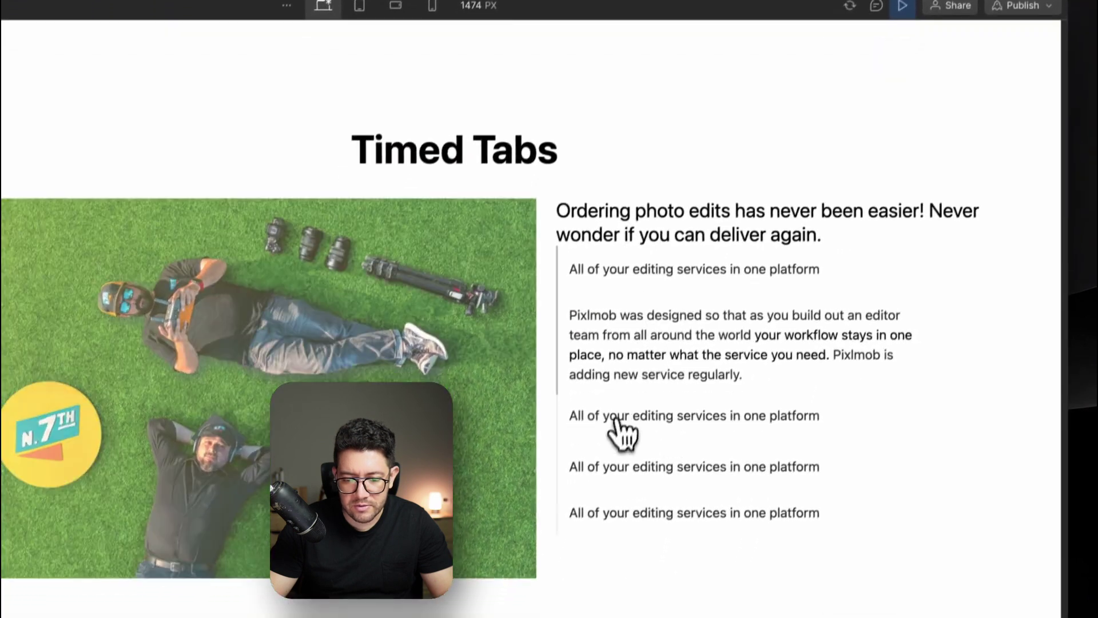
scroll(620, 435, down, 3)
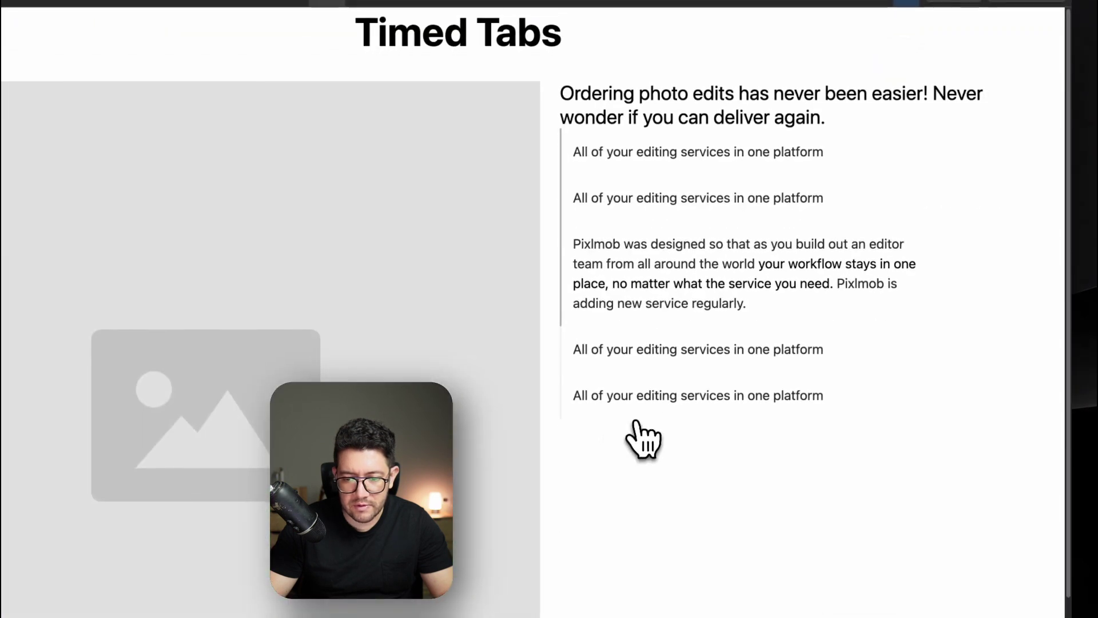
click(905, 47)
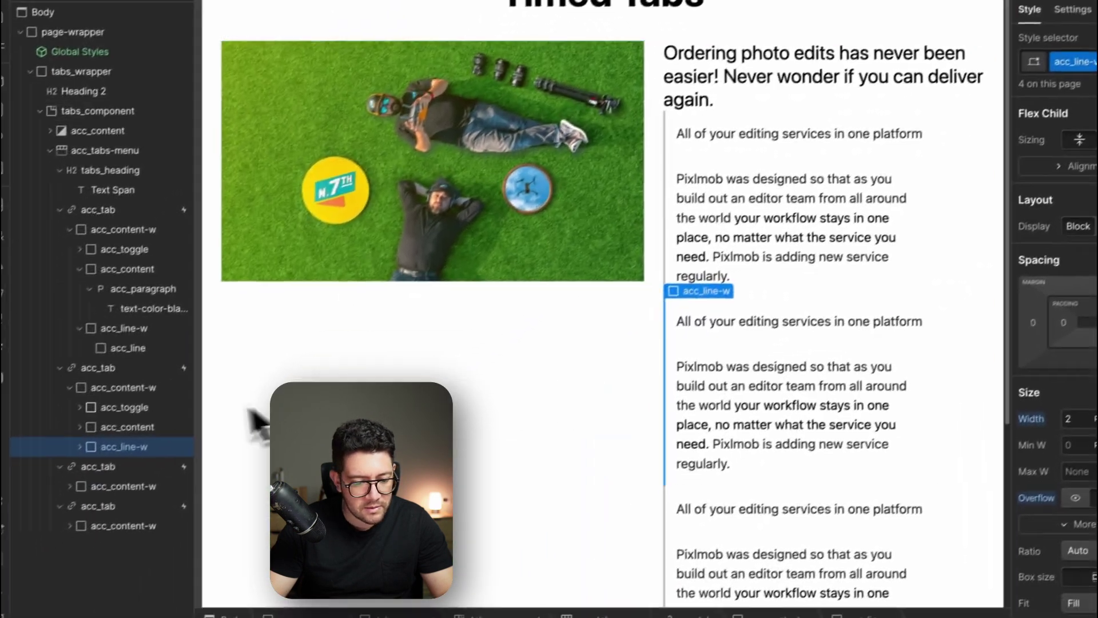
Open the second acc_tab's Tab change trigger and review the line and content actions in its Tab in view animation
click(100, 368)
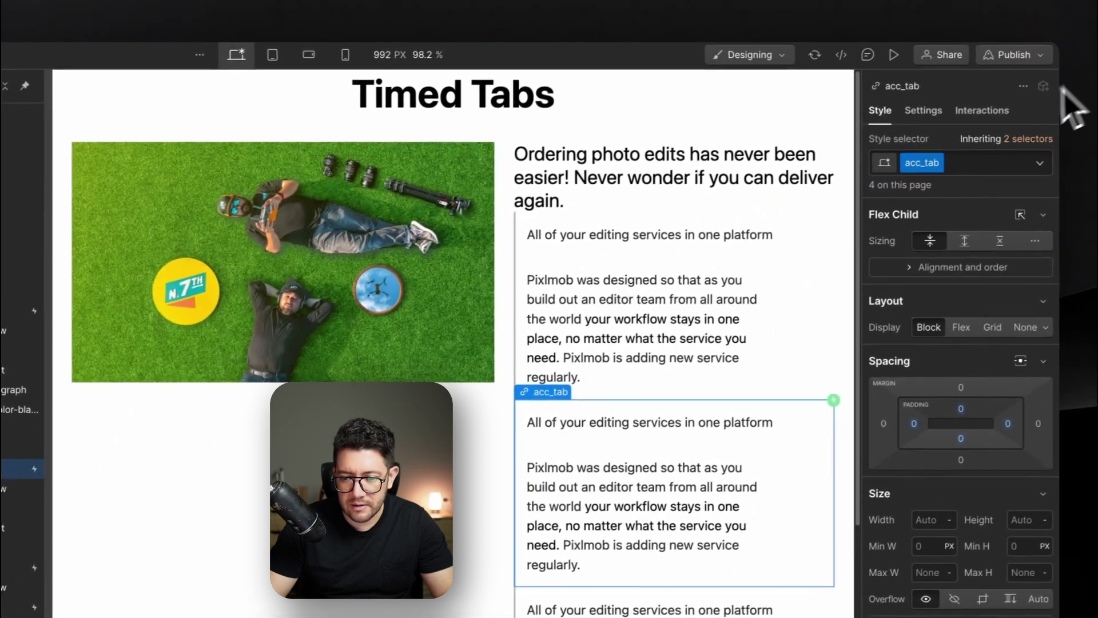
click(1097, 16)
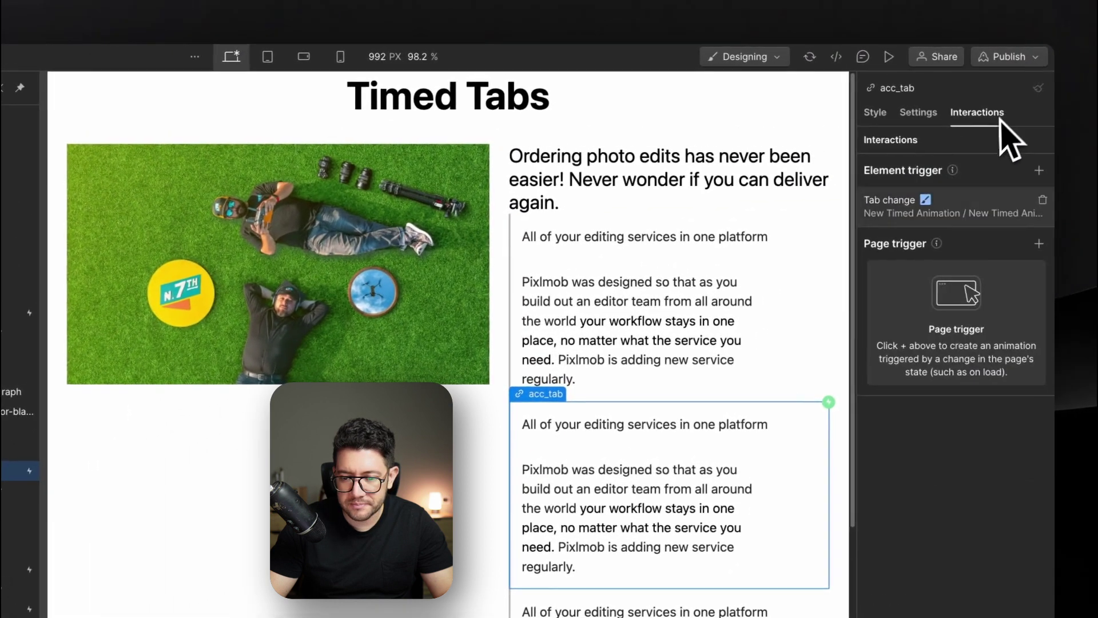
click(941, 223)
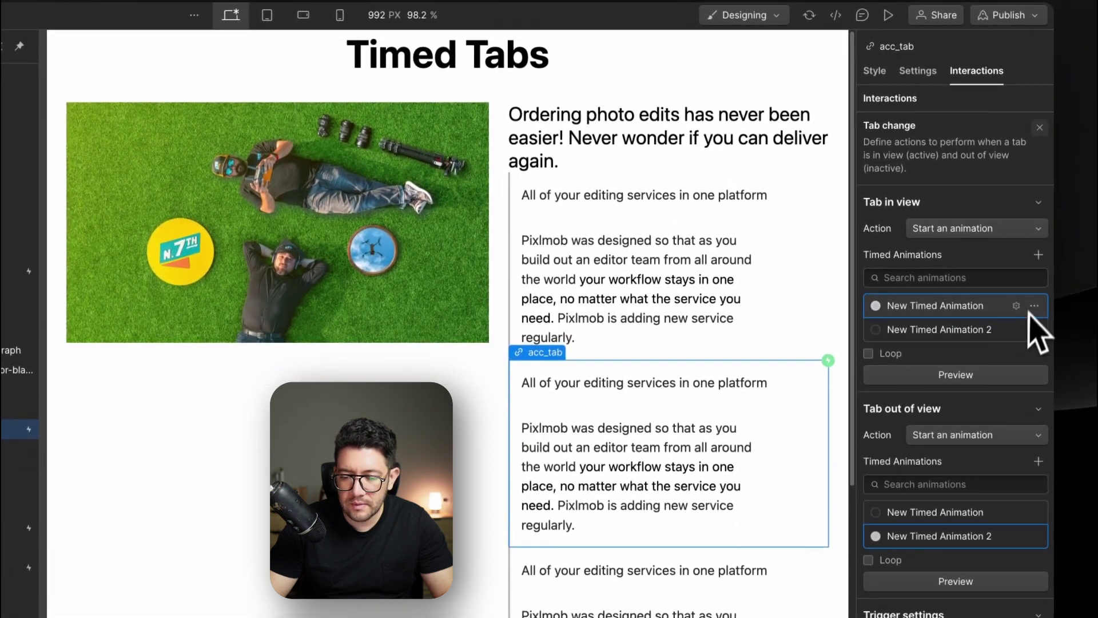
click(1024, 309)
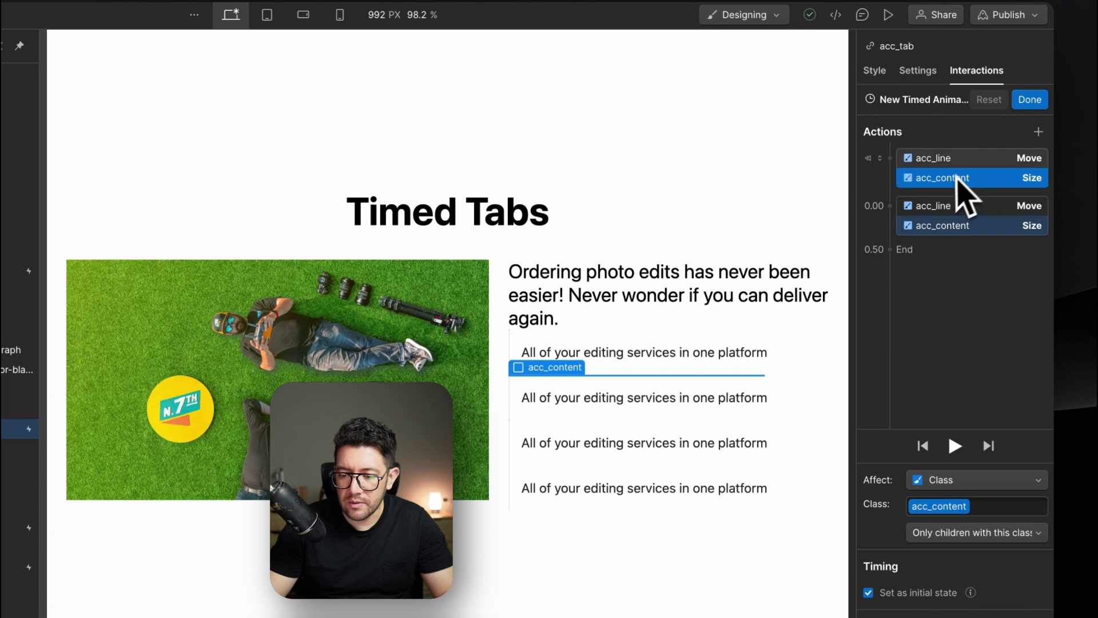
click(974, 165)
click(953, 225)
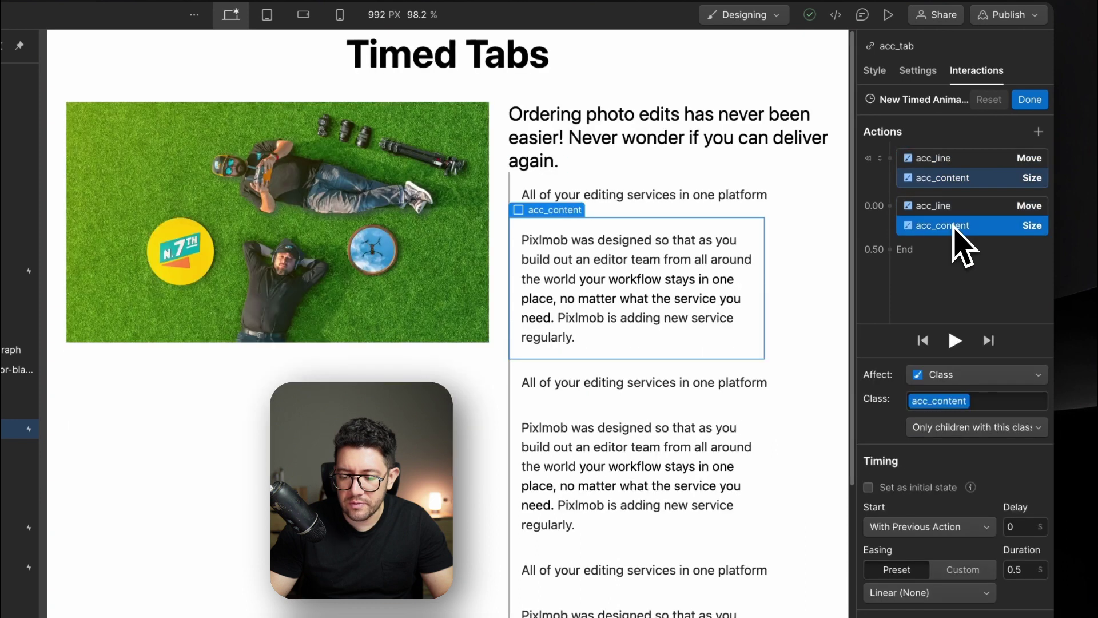
click(974, 210)
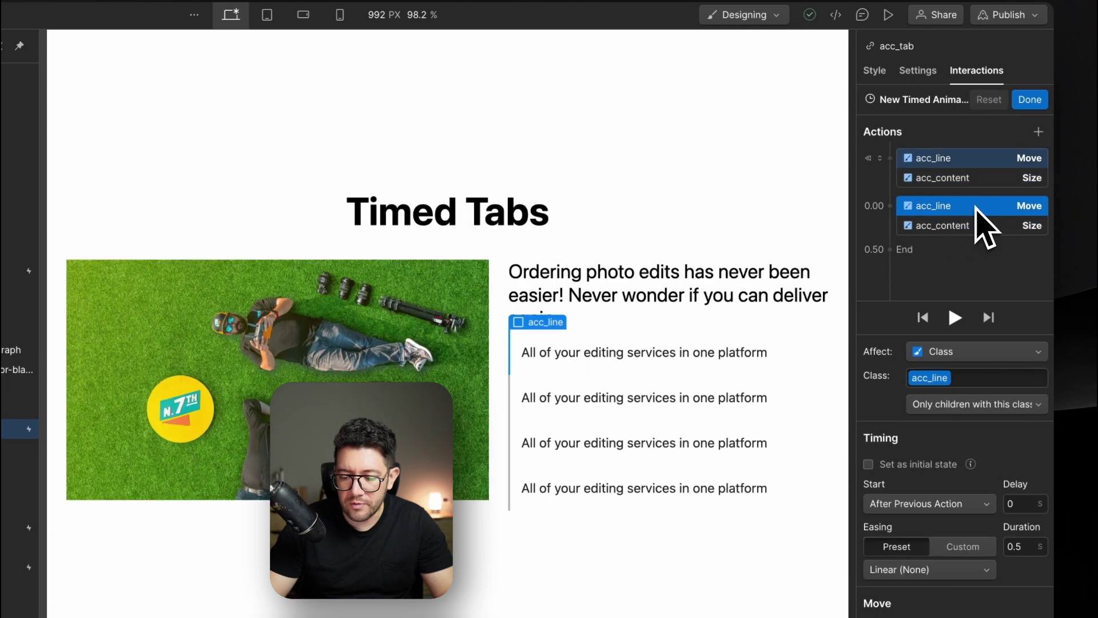
click(1030, 100)
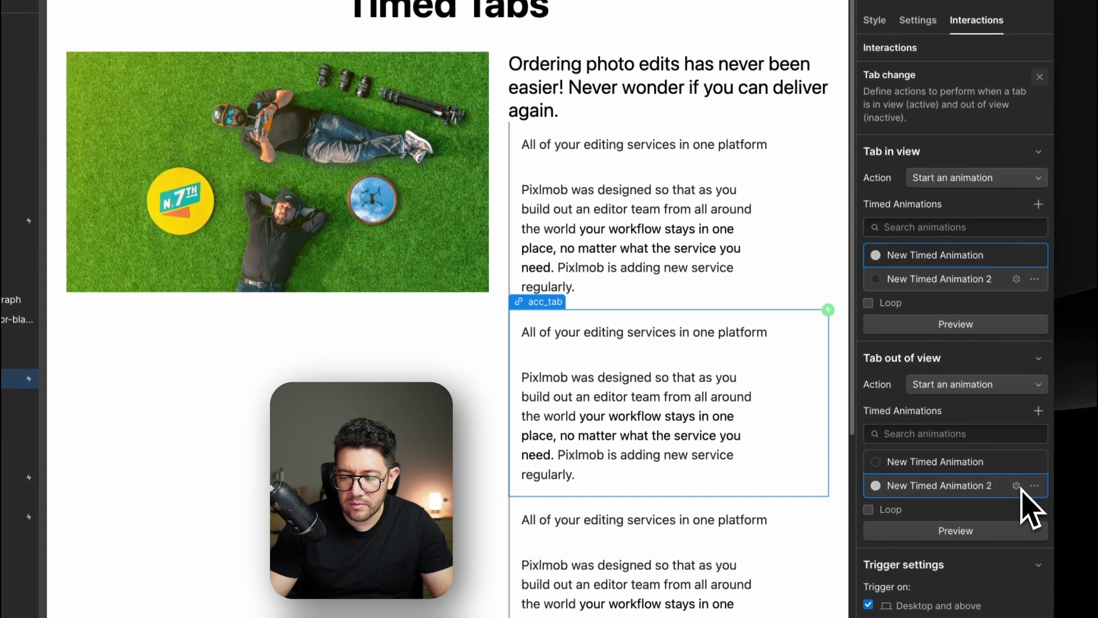
Change the acc_line vertical Move value in the Tab out of view animation New Timed Animation 2, and save it
click(1017, 535)
click(953, 129)
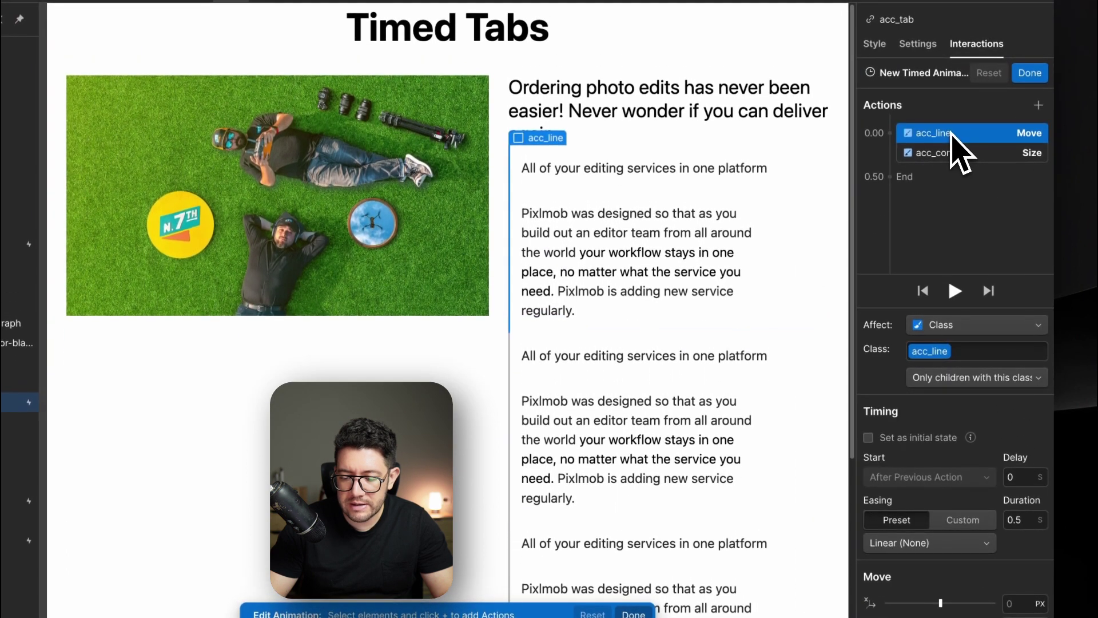
click(949, 153)
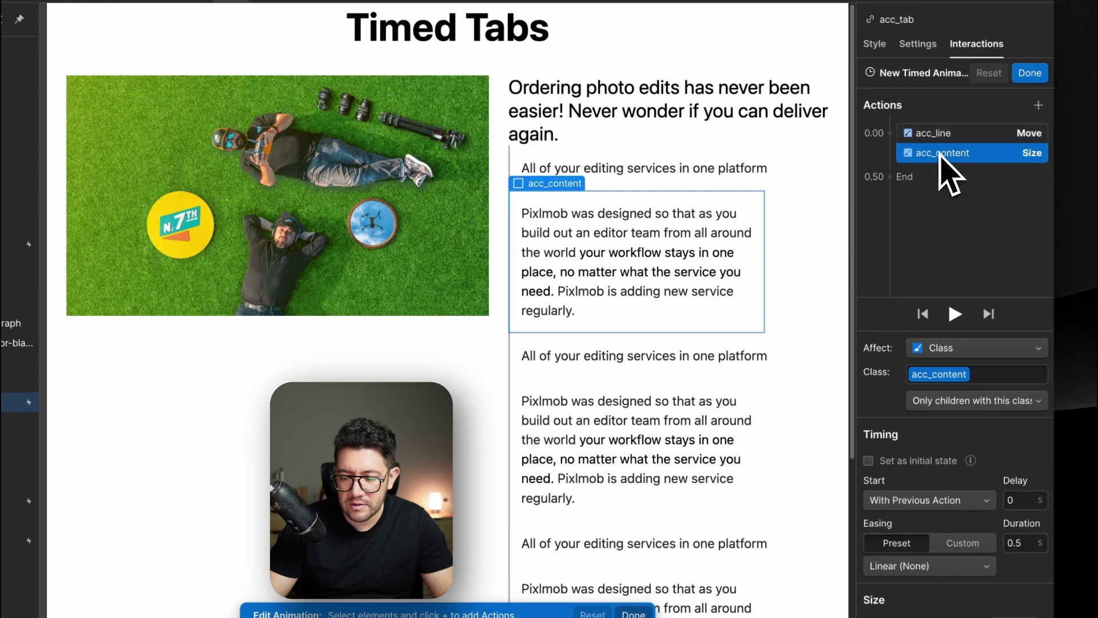
click(950, 135)
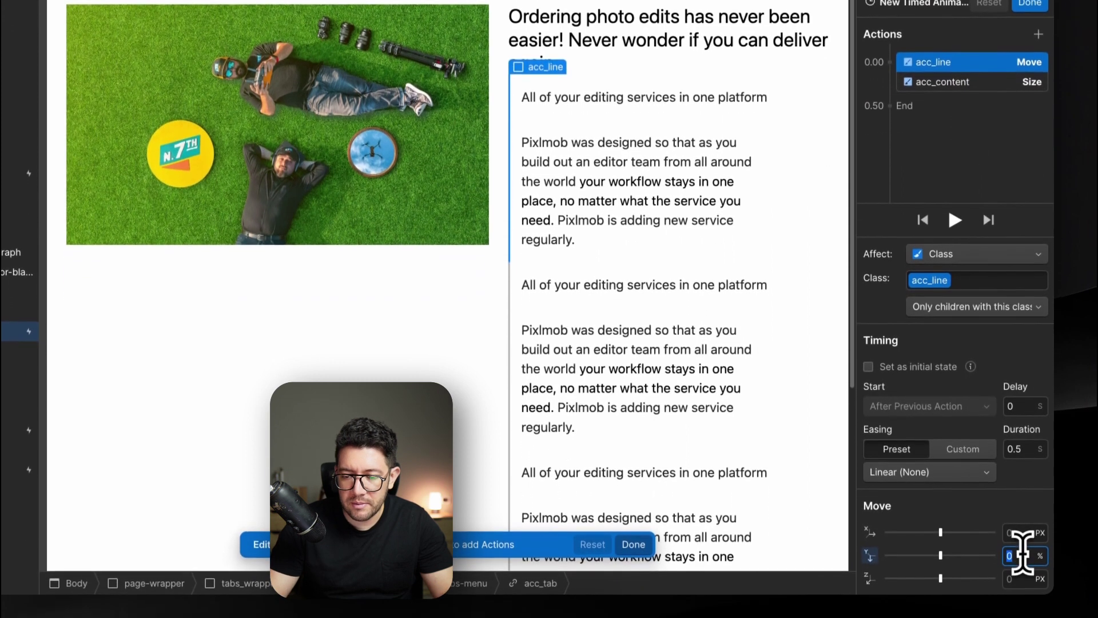
click(1022, 553)
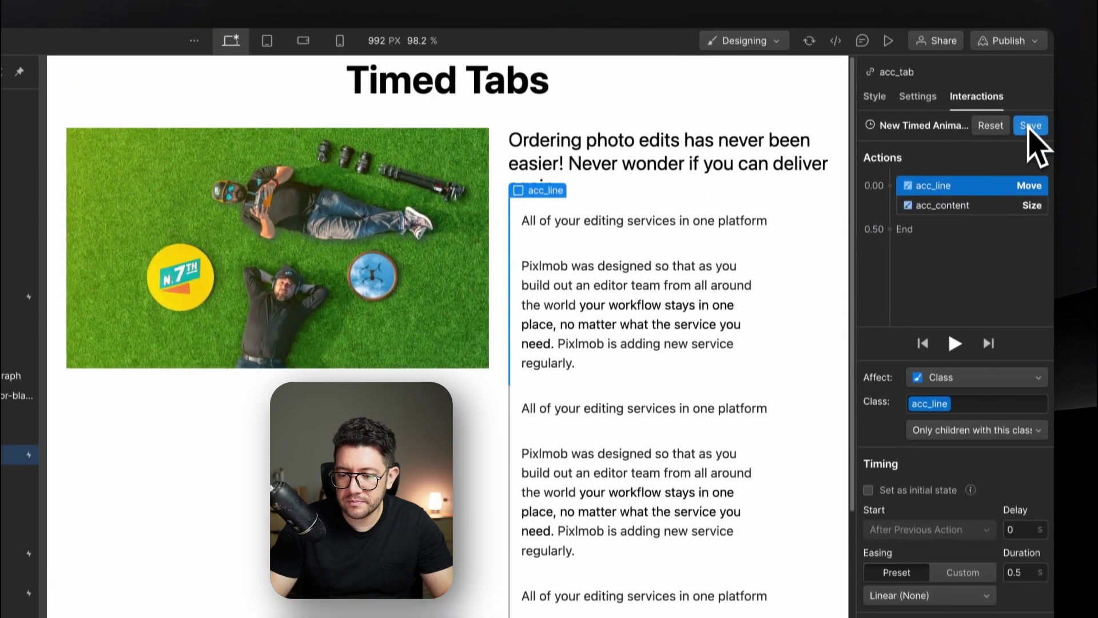
click(1031, 2)
Preview the page and switch between tabs to check the line and accordion animations, and leave the preview
click(888, 51)
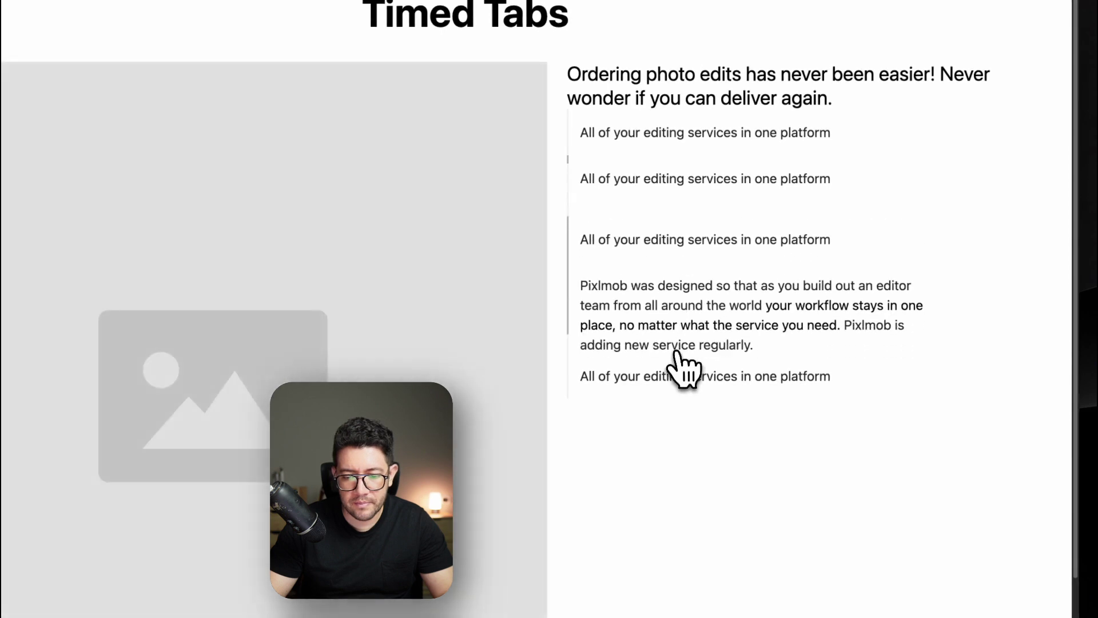
click(678, 377)
scroll(677, 238, up, 2)
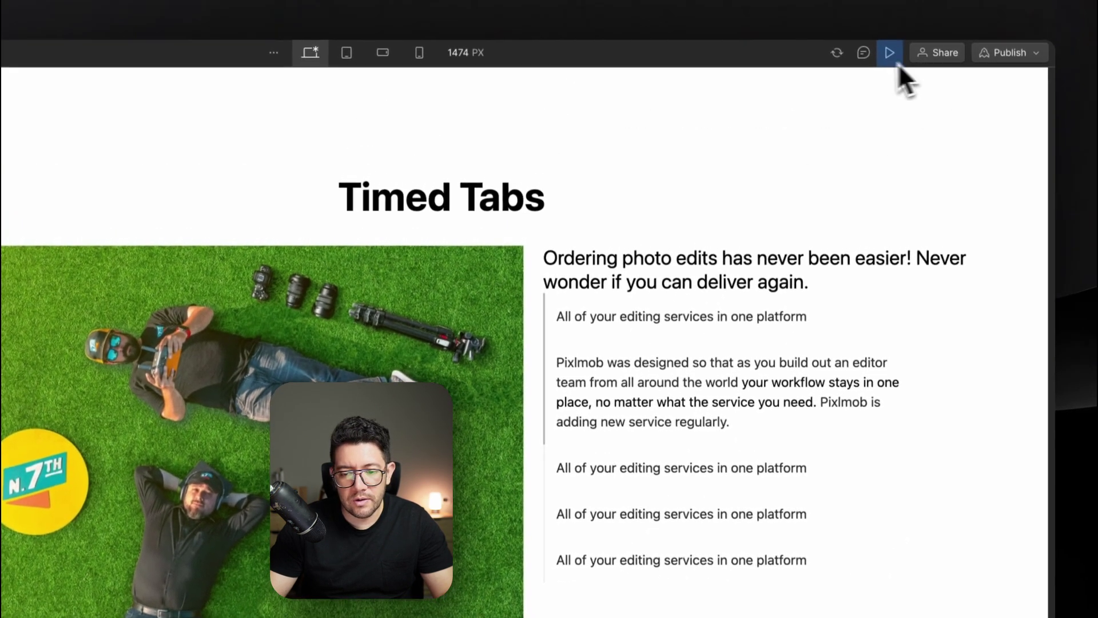
click(901, 73)
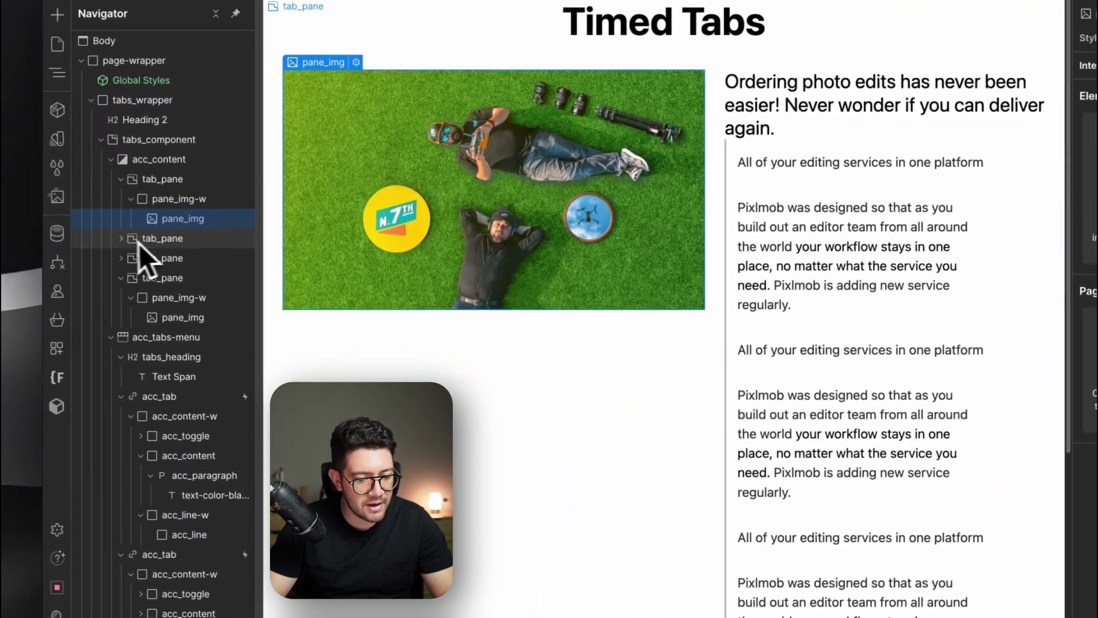
Expand the collapsed tab_pane elements and replace the second pane's placeholder image with img1.webp
click(123, 296)
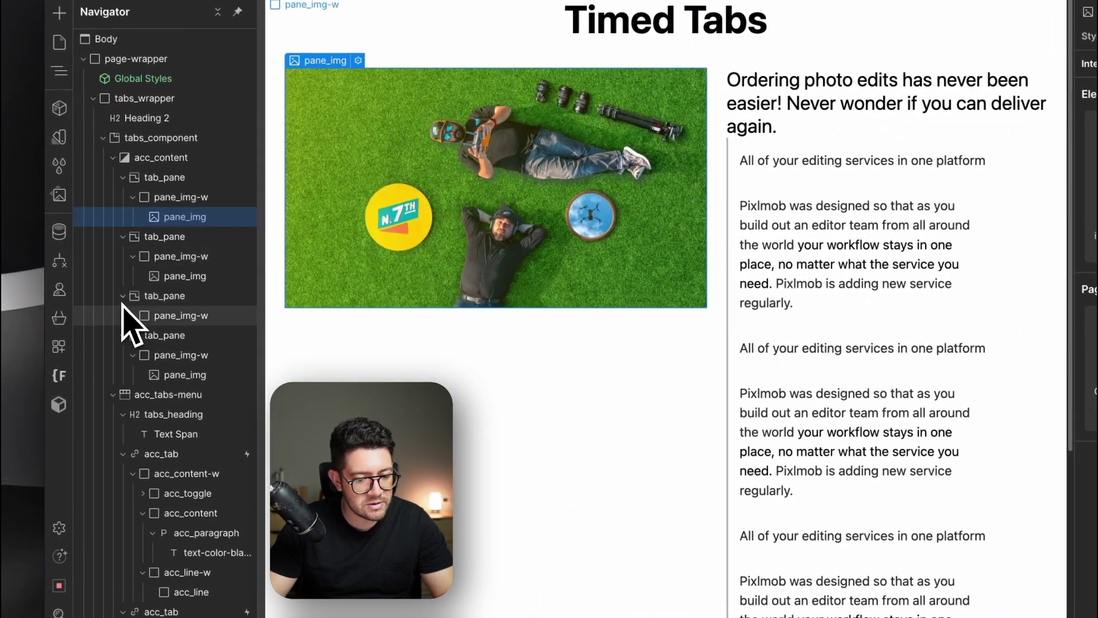
click(132, 315)
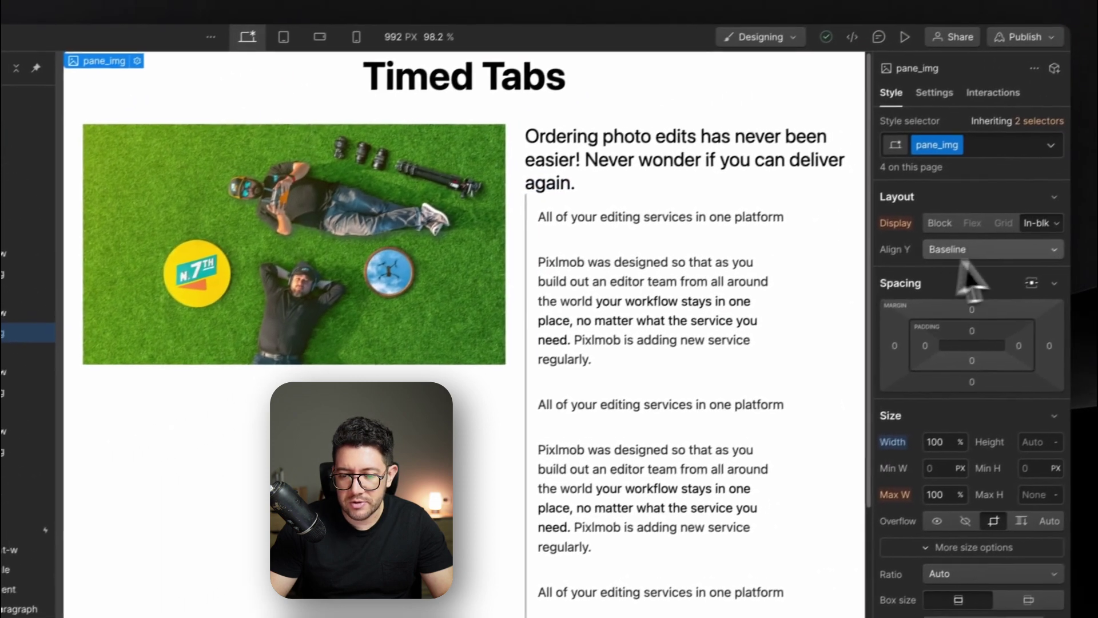
click(921, 92)
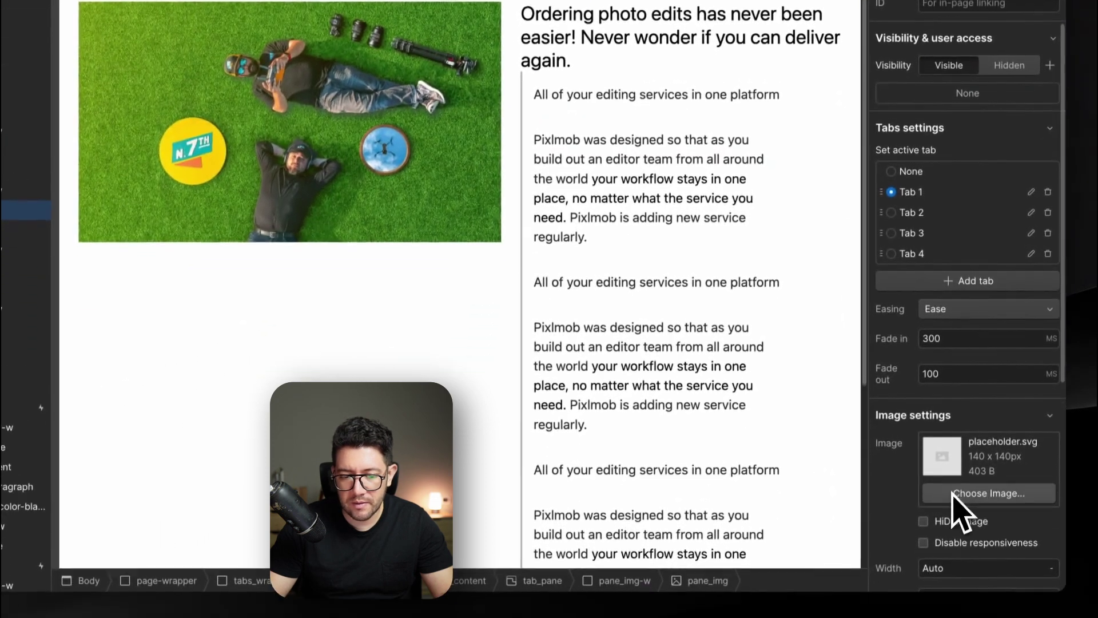
click(956, 617)
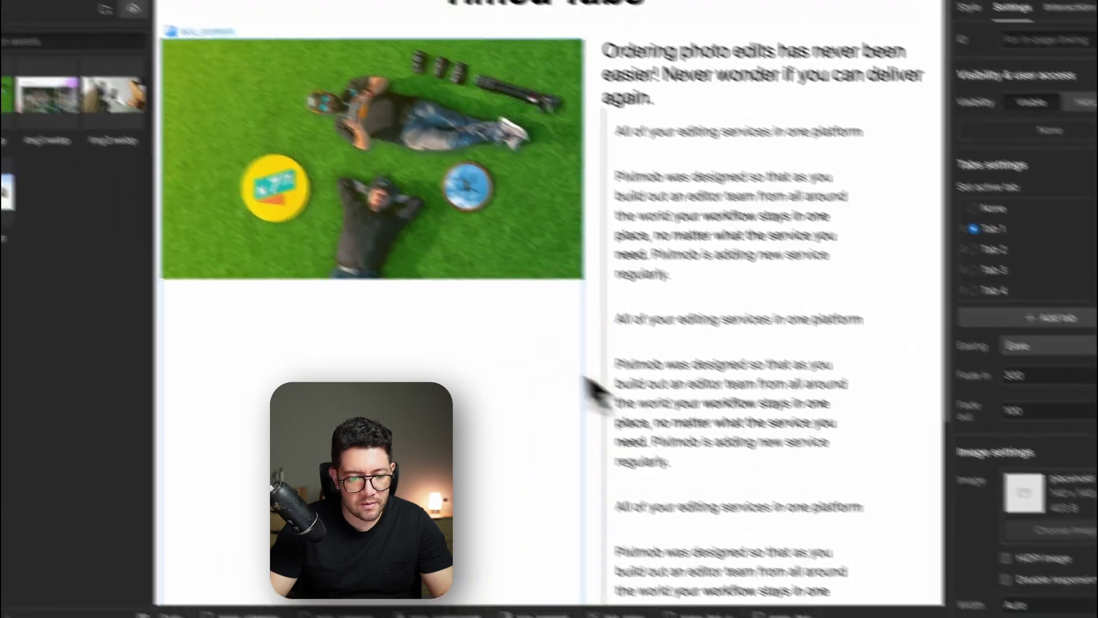
click(163, 155)
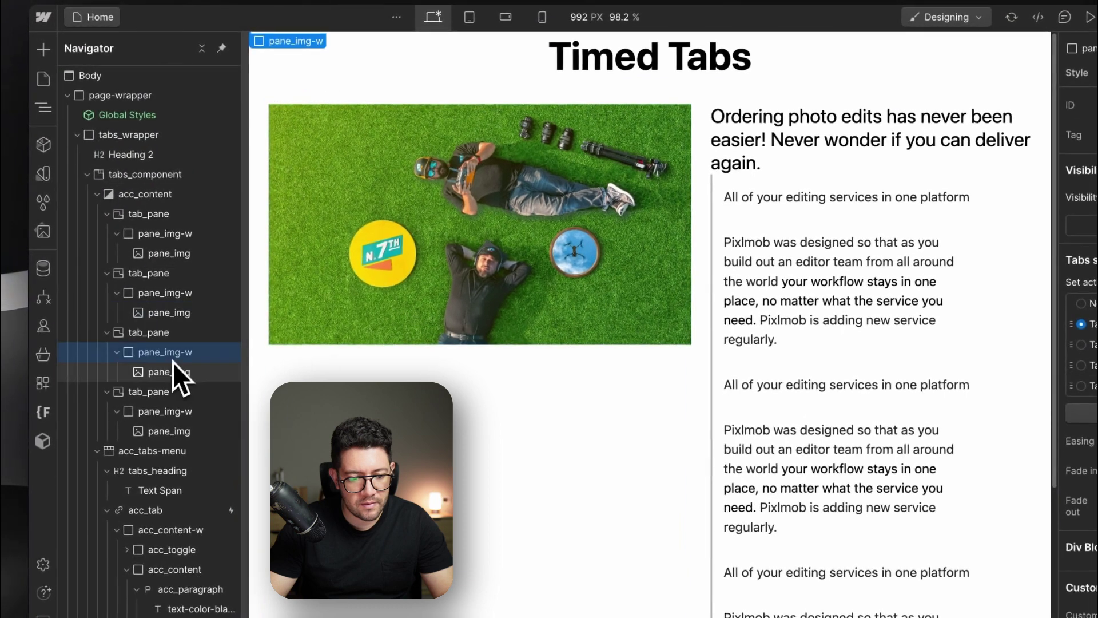
Assign img3.webp to the third tab pane's pane_img and img4.webp to the fourth pane's
click(172, 366)
click(1097, 566)
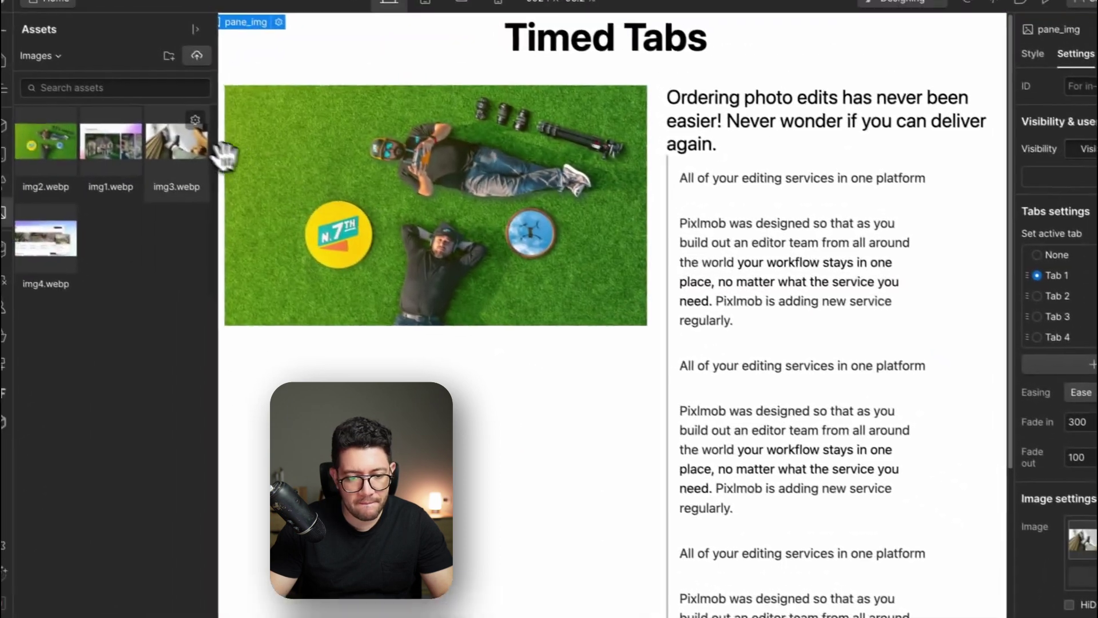
click(215, 152)
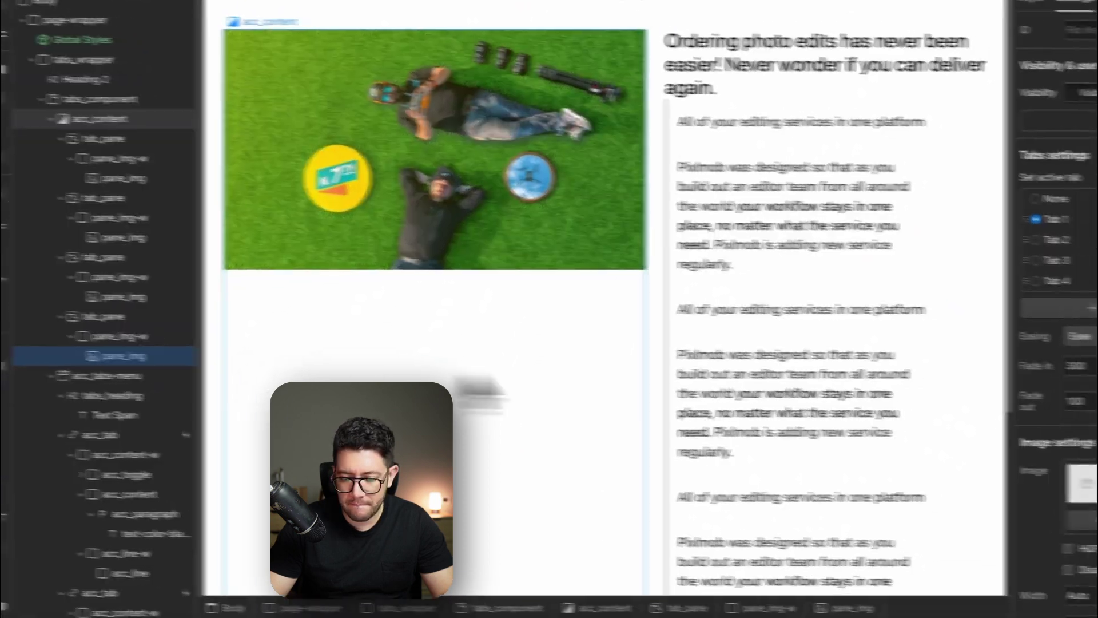
click(1097, 524)
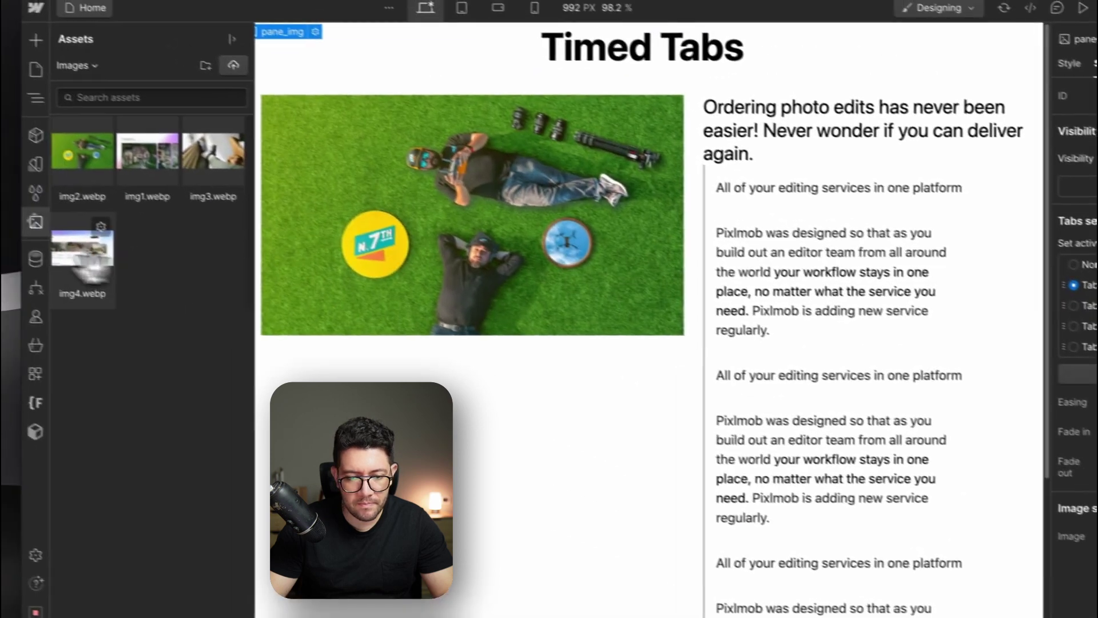
Preview the page and switch repeatedly through all four tabs to check their images and accordion animations
click(1082, 8)
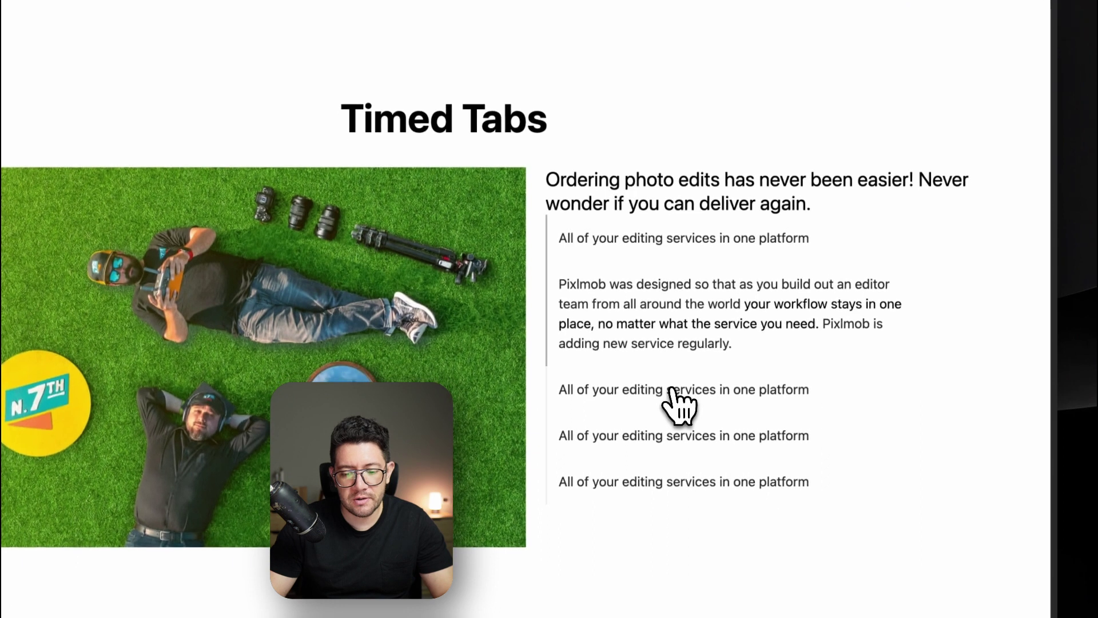
click(677, 395)
click(651, 434)
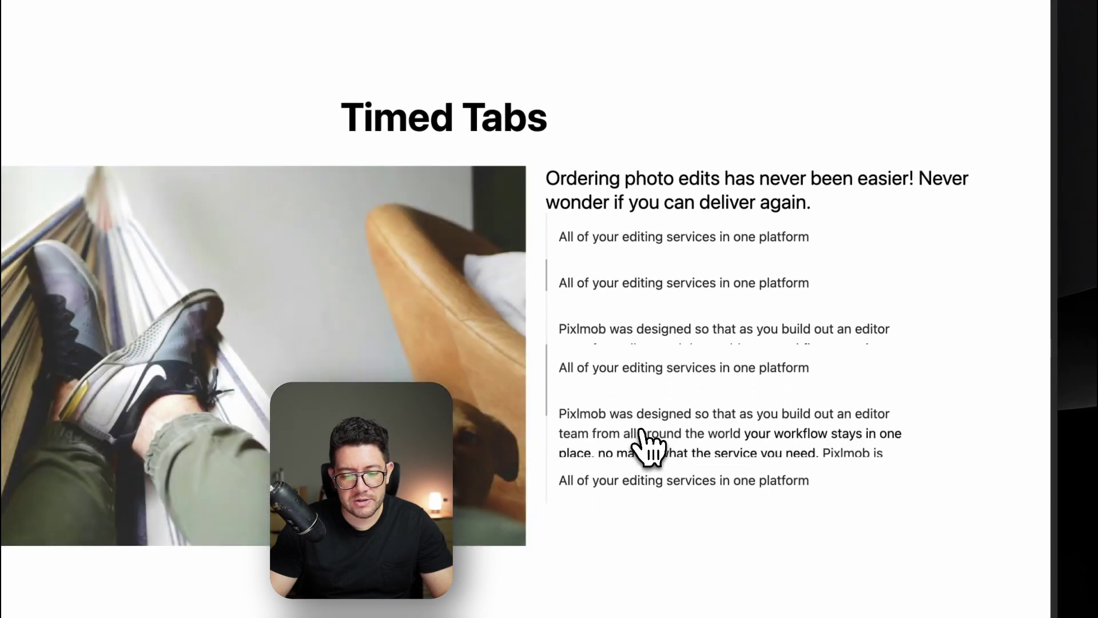
click(625, 482)
click(629, 239)
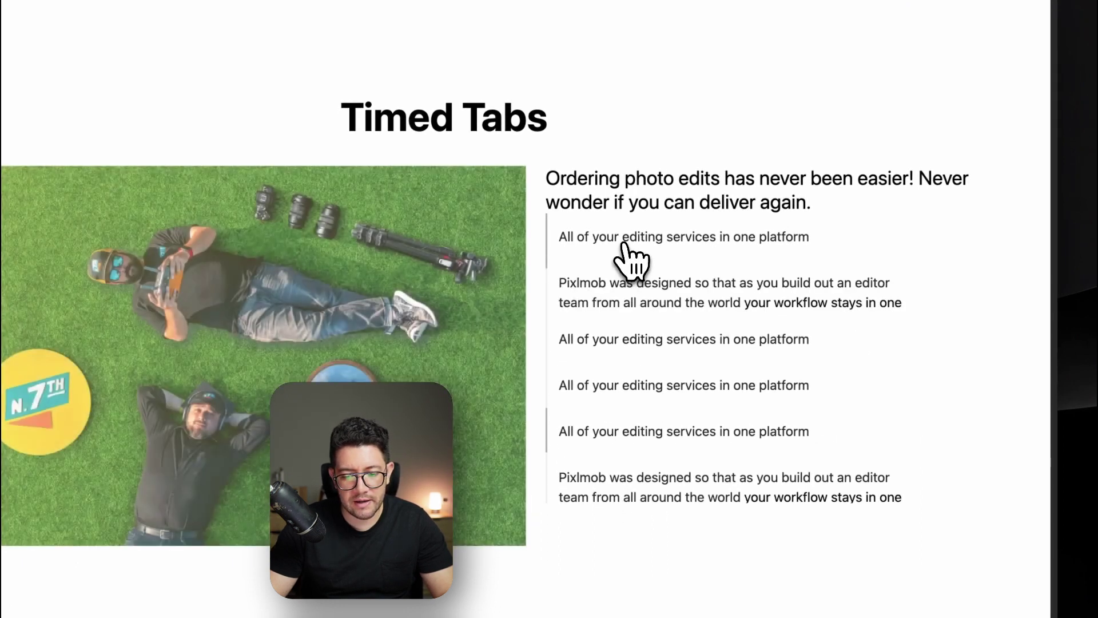
click(702, 371)
click(843, 444)
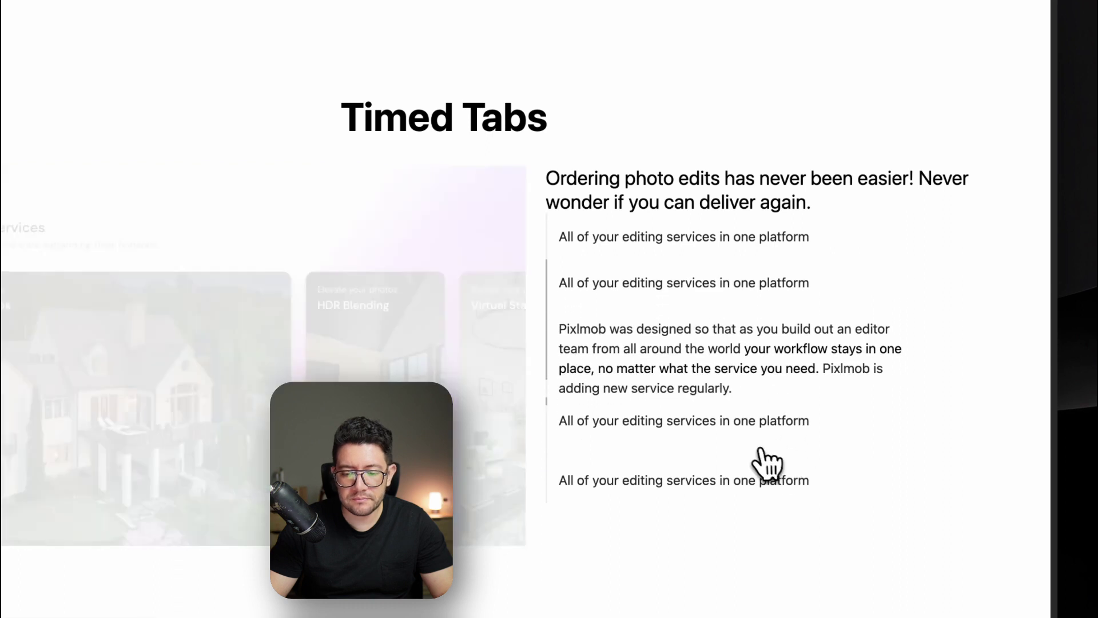
click(689, 475)
key(Escape)
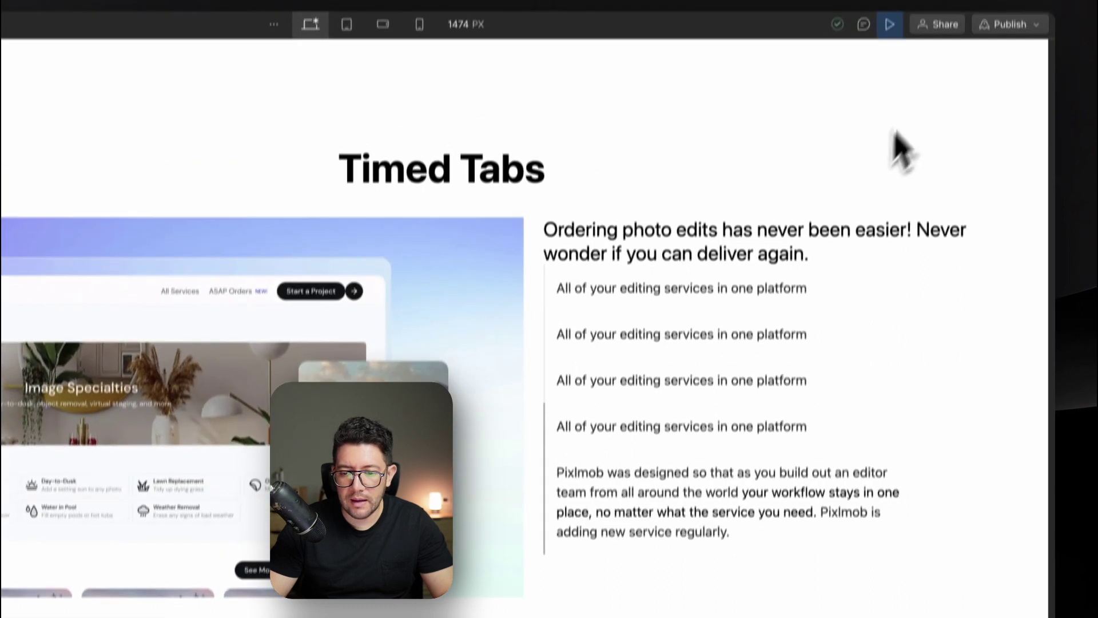
Publish the site to the webflow.io staging domain, open the published page and test its tab switching
click(1008, 54)
click(992, 298)
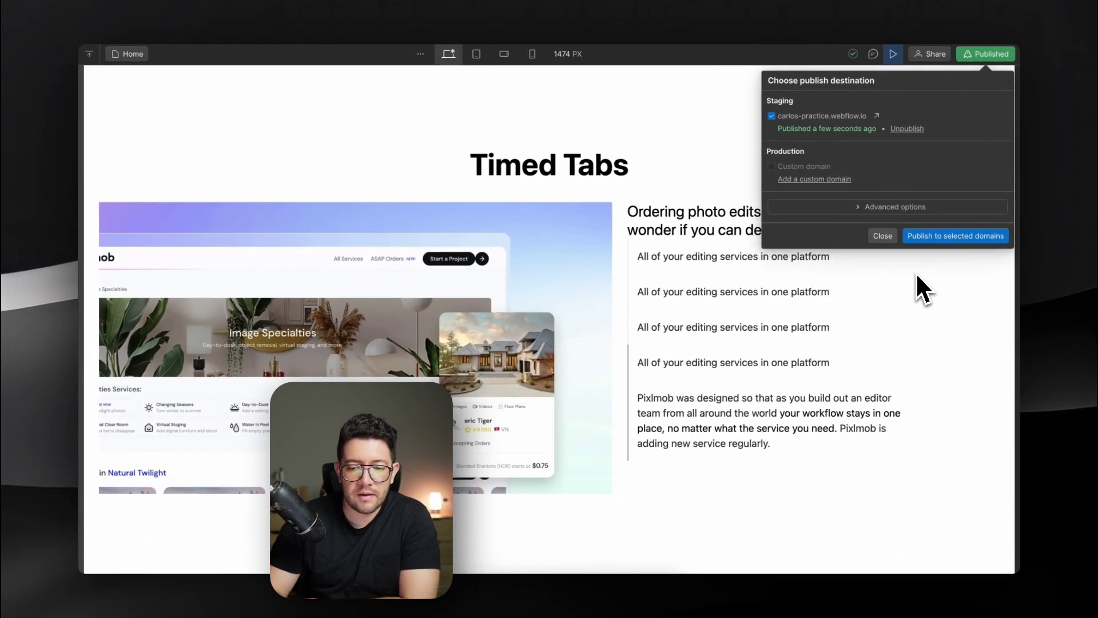
mouse_move(93, 194)
click(143, 269)
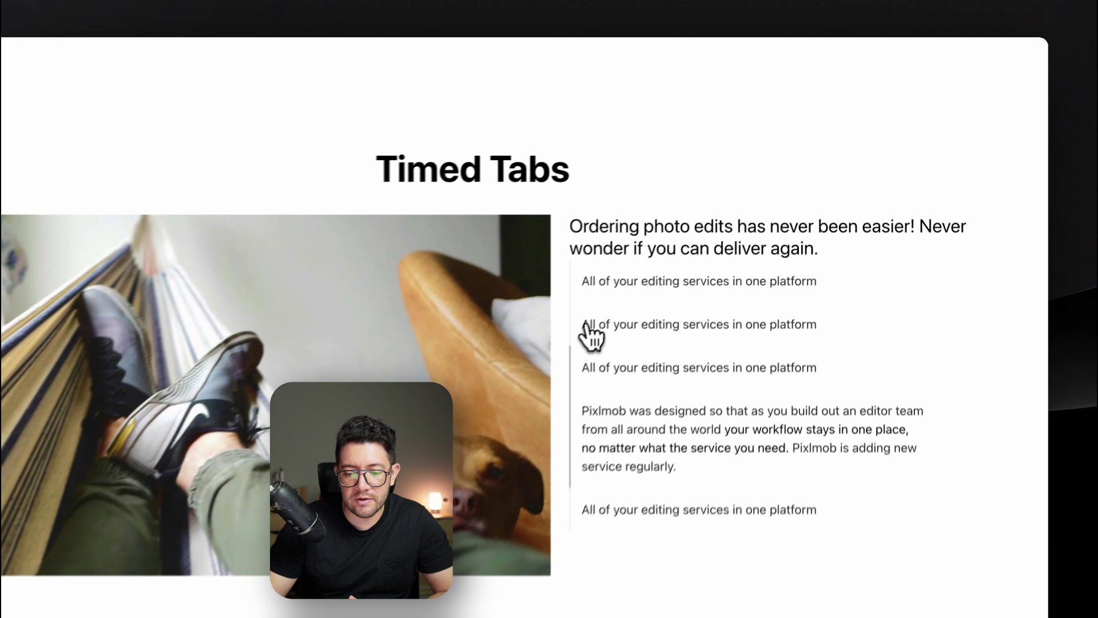
click(700, 280)
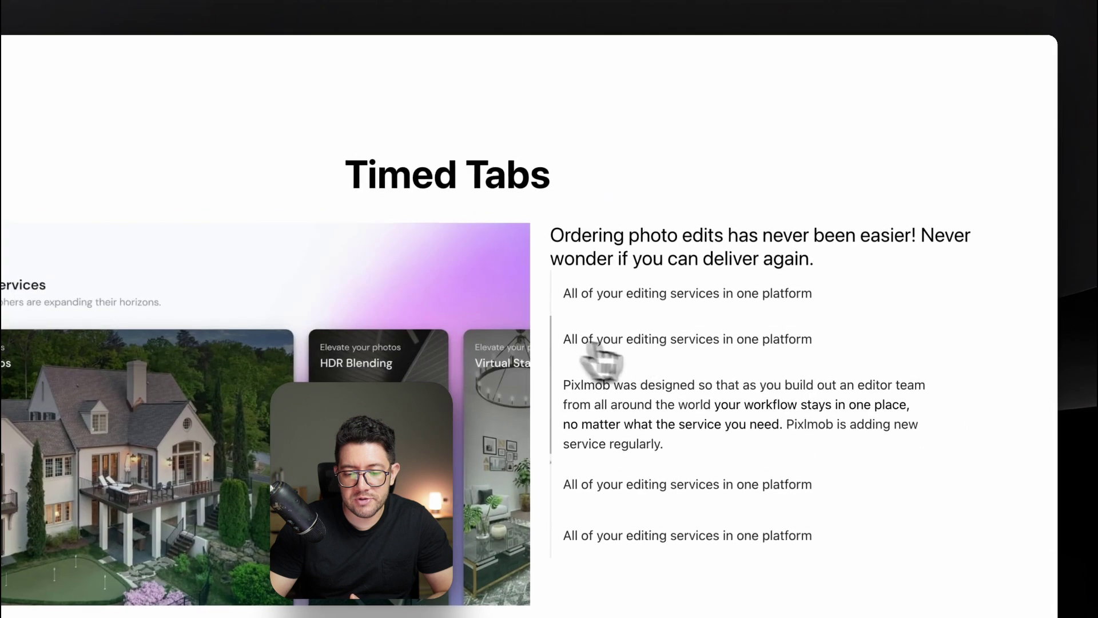